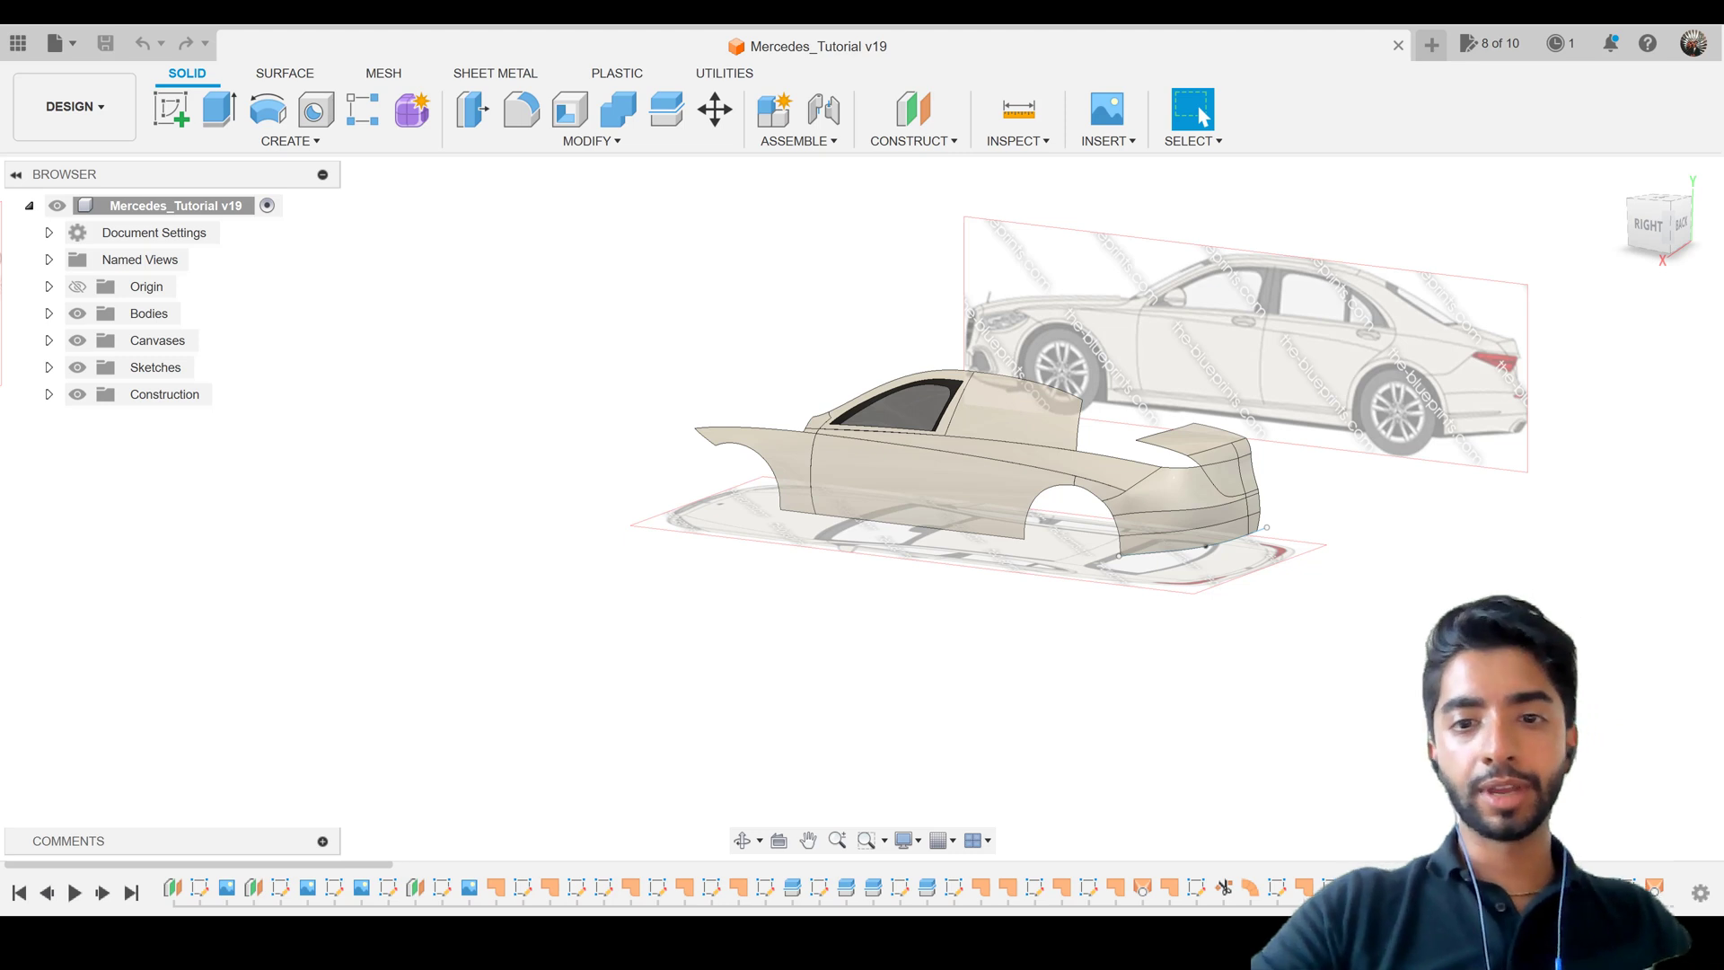
middle_drag(1042, 605, 881, 625)
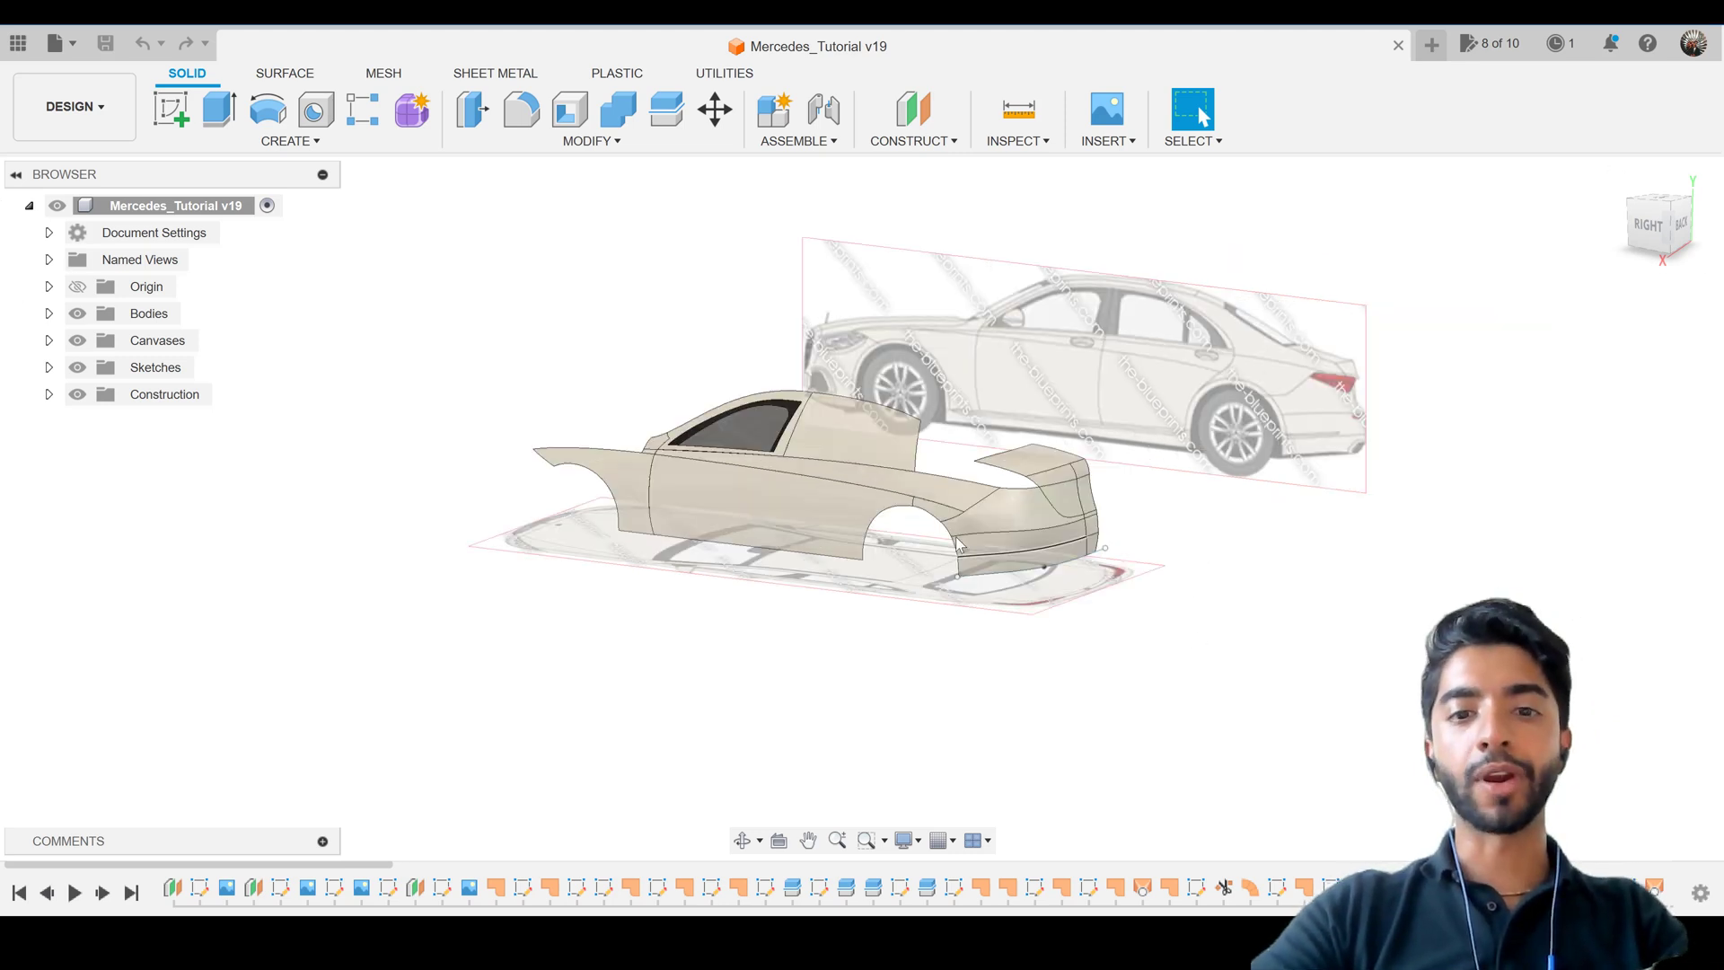
shift+middle_drag(957, 542, 1080, 510)
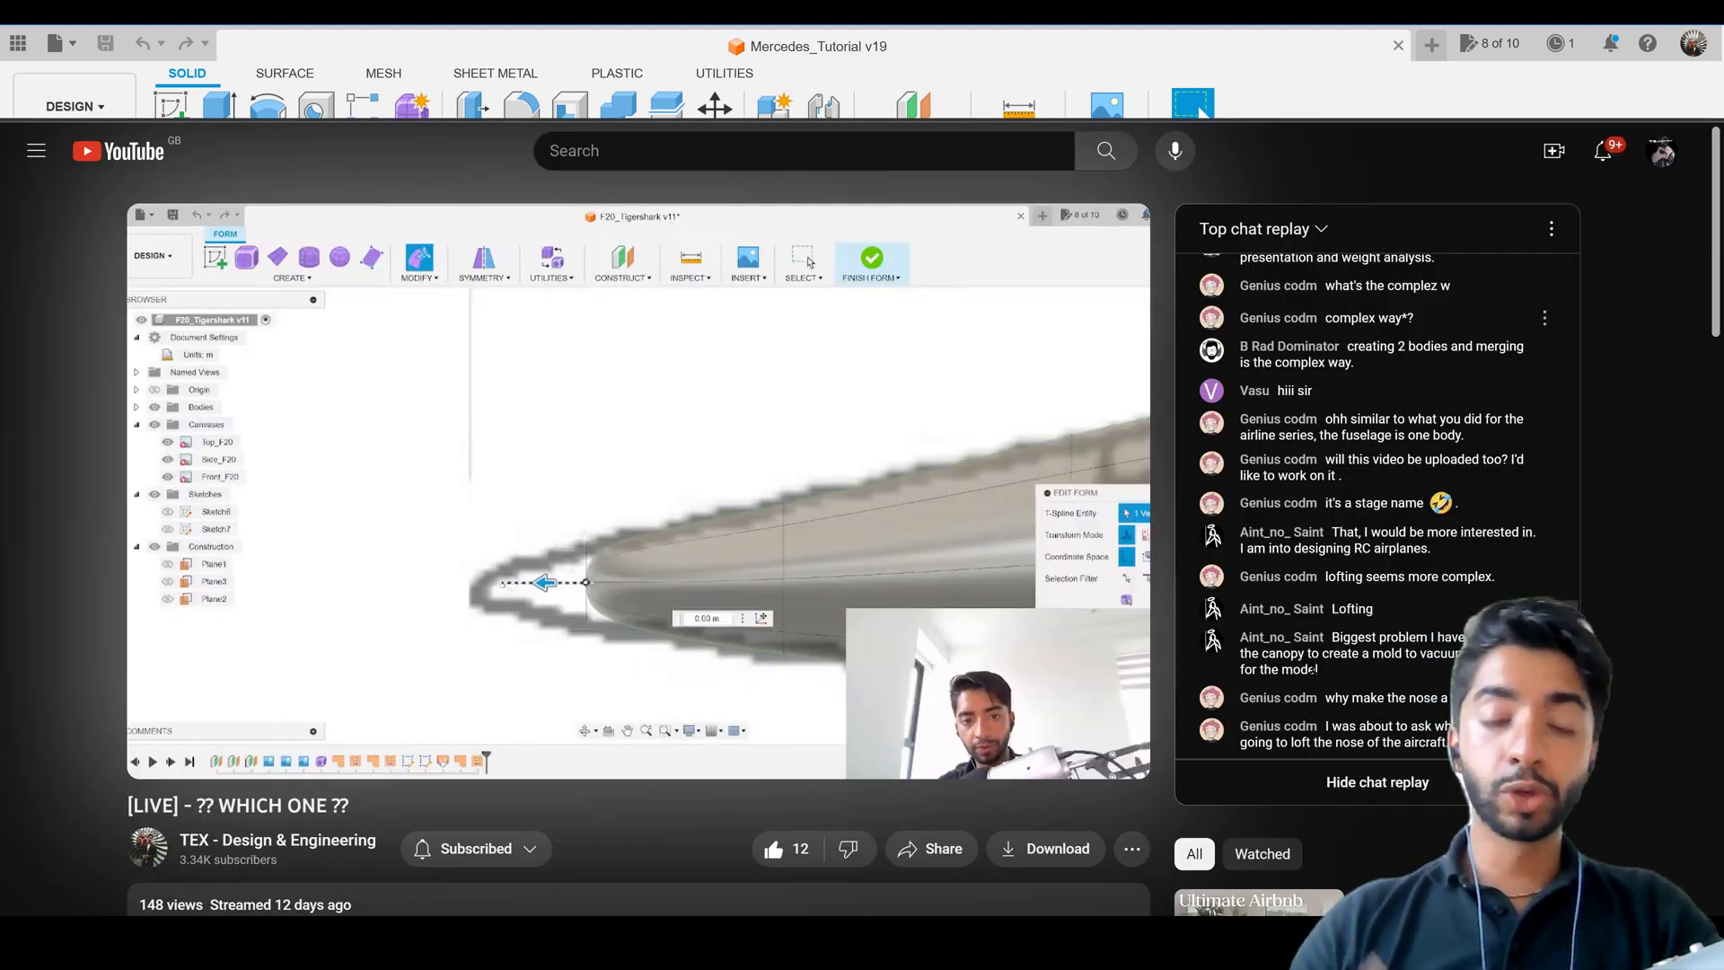
Preview a £500.00 Super Thanks on the livestream video in YouTube and close it without buying.
scroll(1173, 785, down, 1)
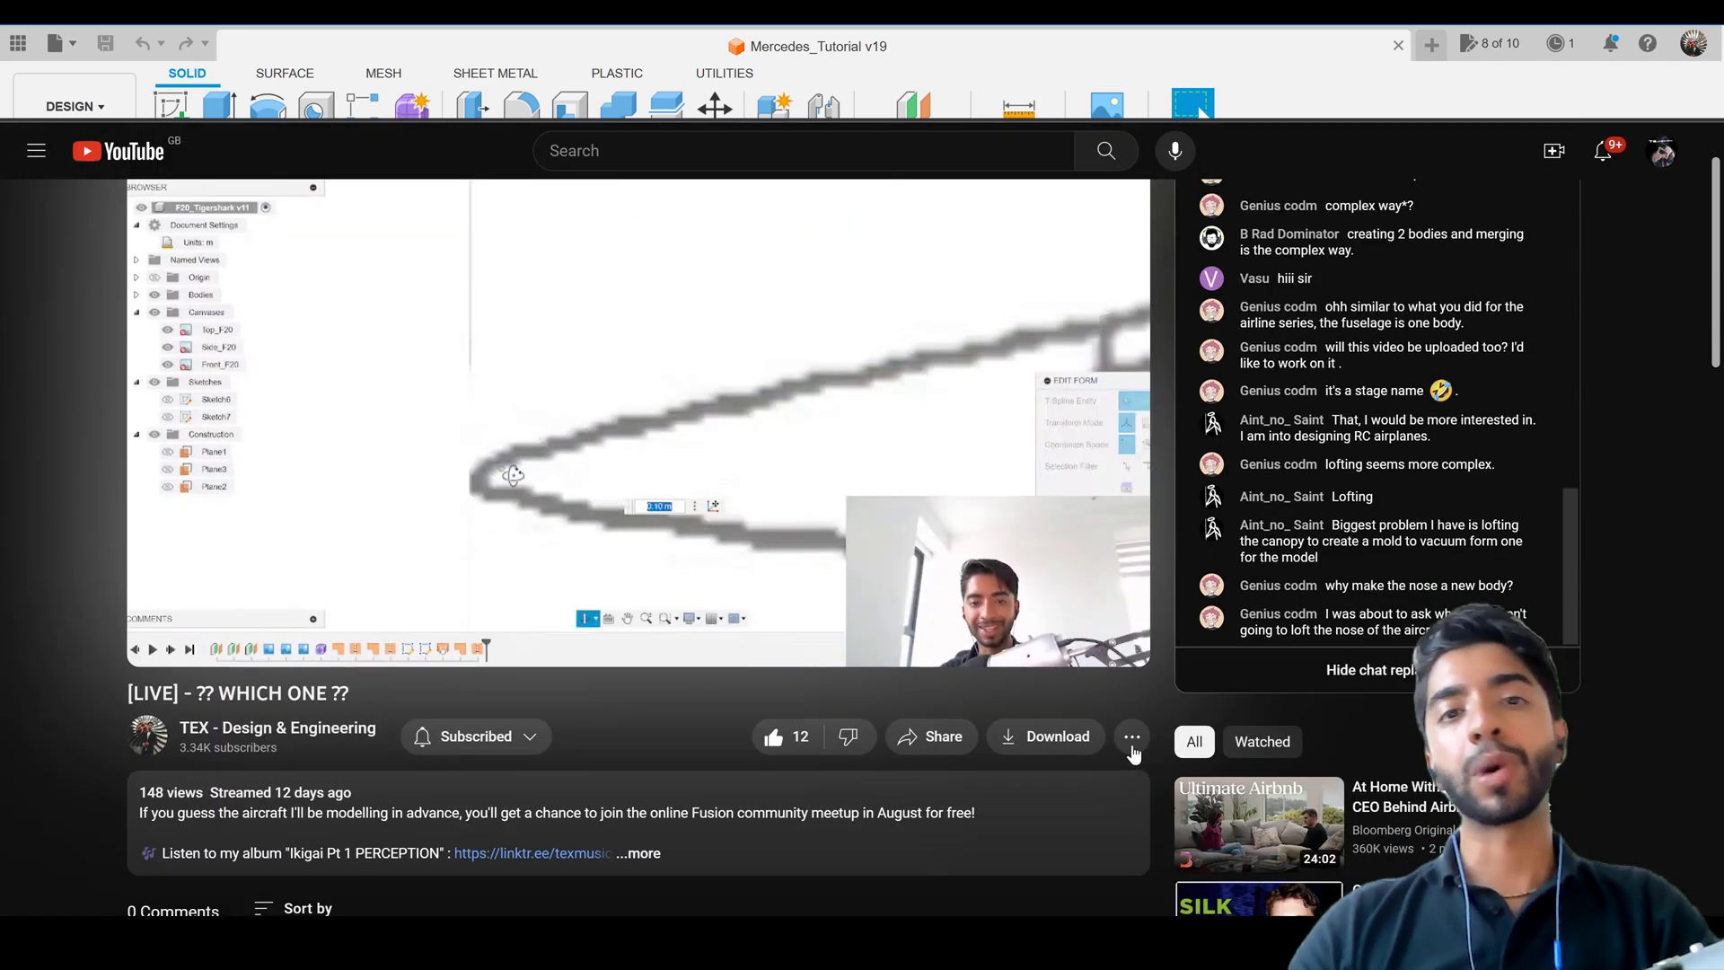
click(1133, 742)
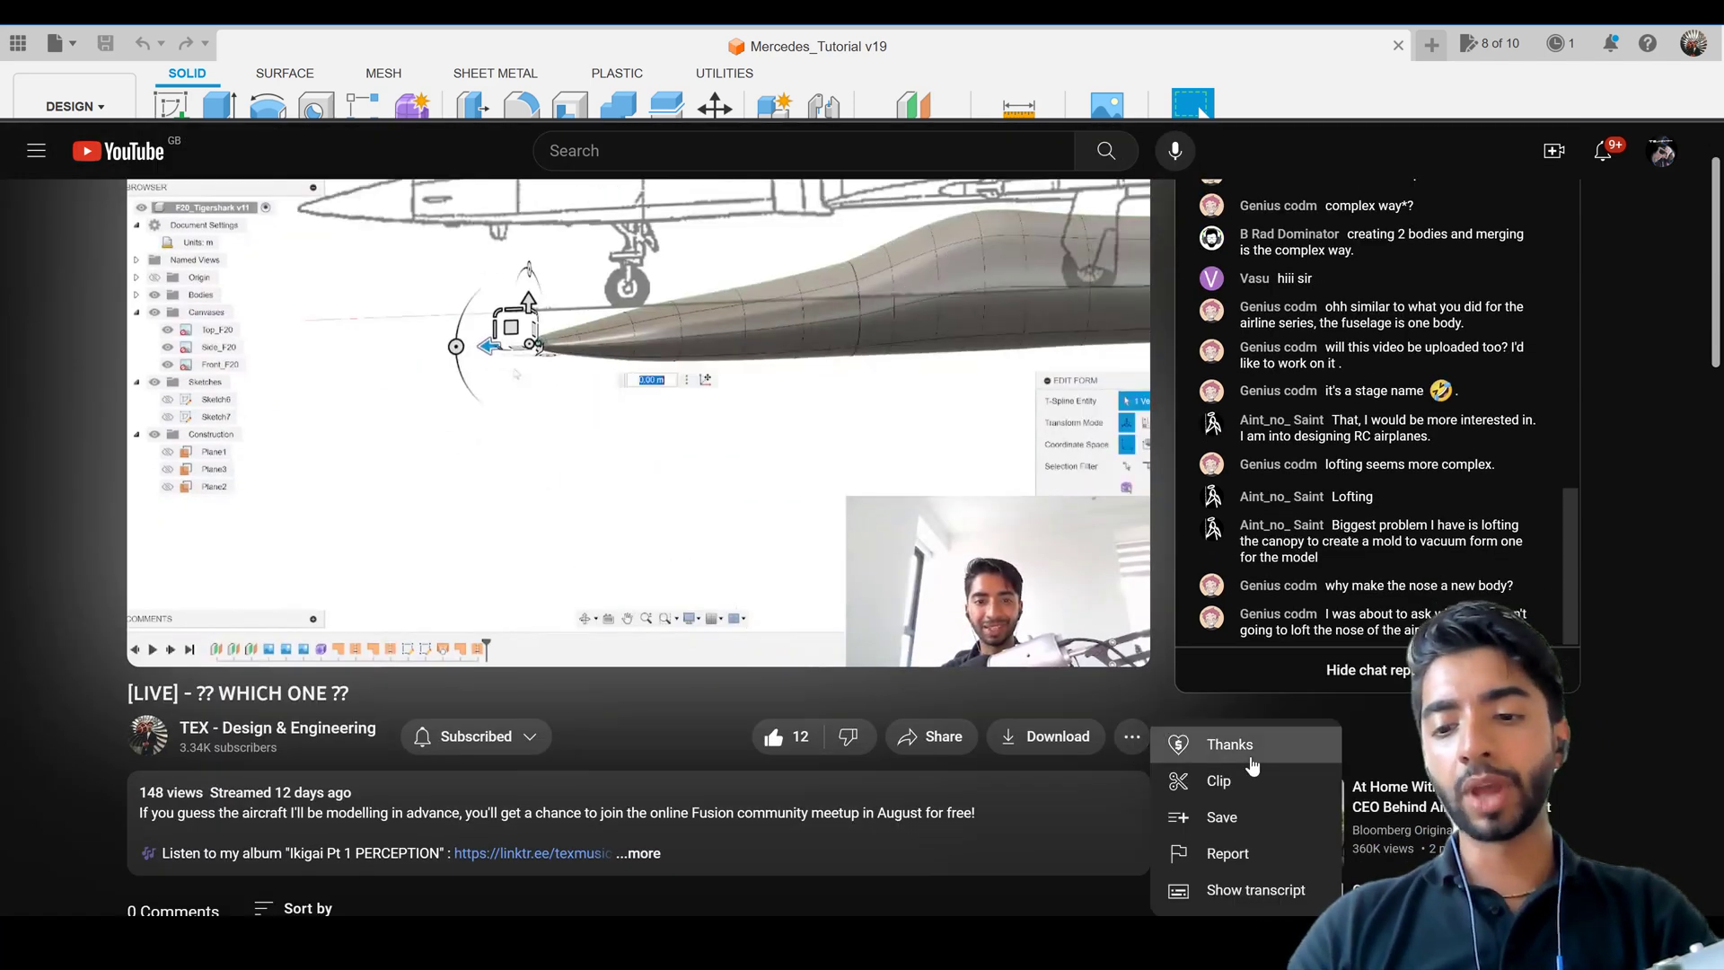
click(1221, 745)
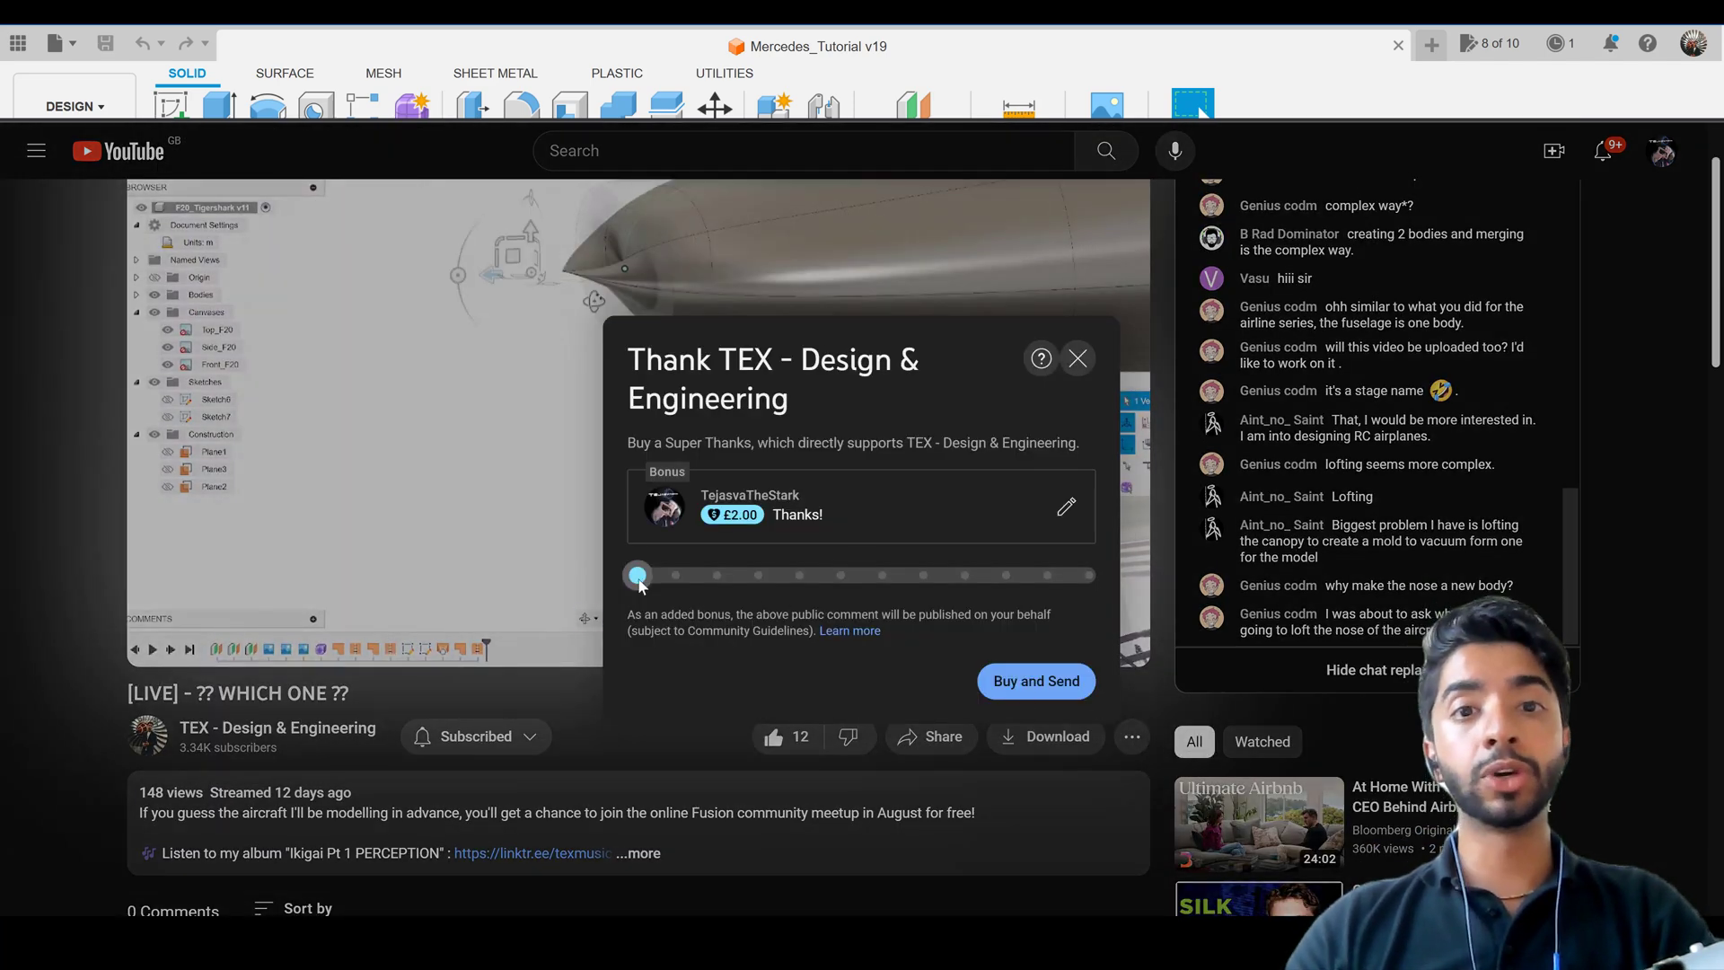
click(691, 578)
drag(819, 595, 1151, 610)
drag(844, 568, 1102, 608)
click(1100, 614)
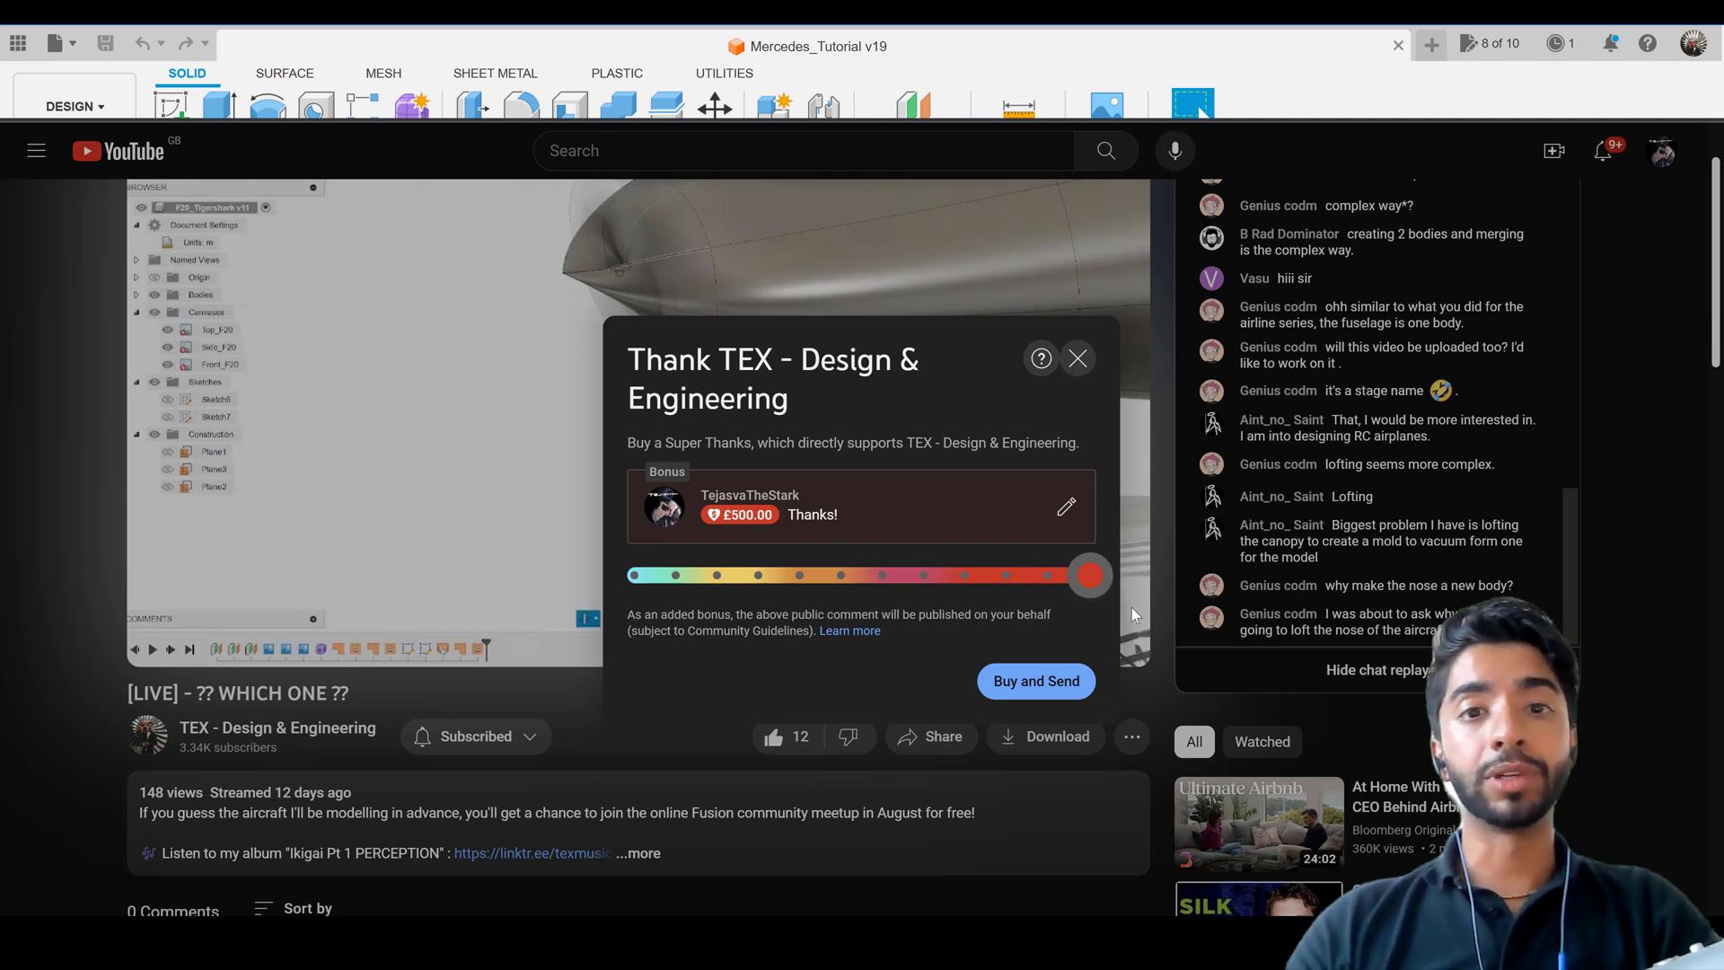
click(1078, 360)
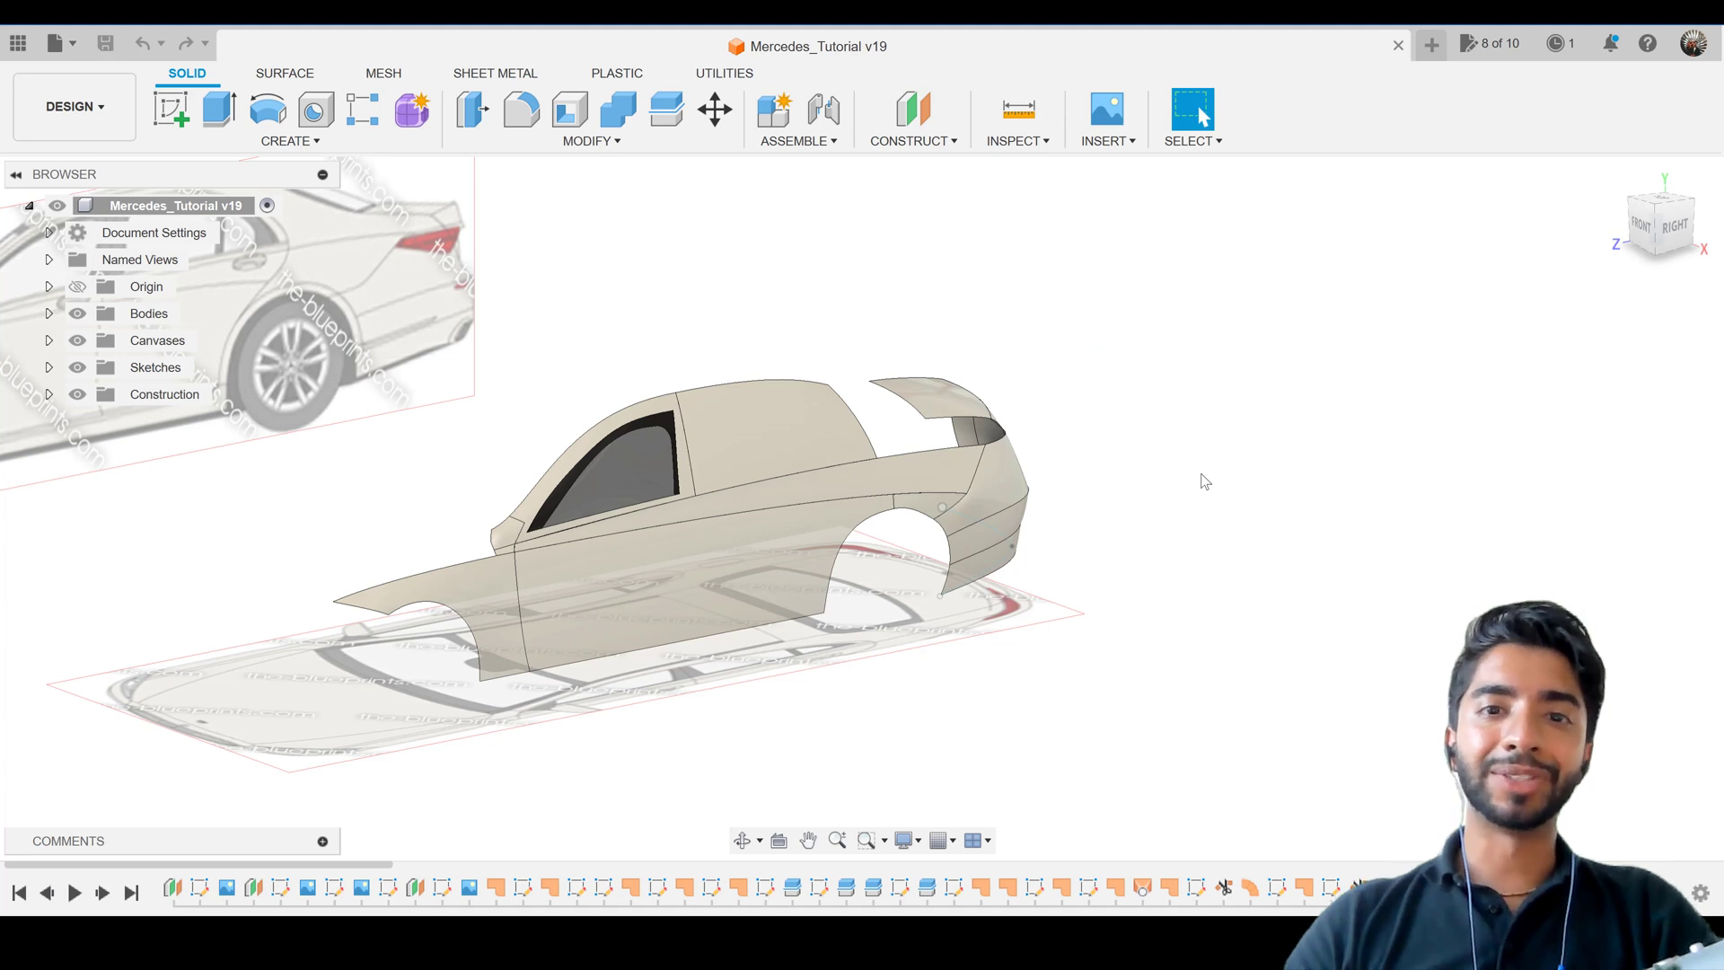
Examine the rear window panel and the open rear-pillar area of the car body against the side blueprint.
shift+middle_drag(708, 445, 1072, 450)
click(1669, 228)
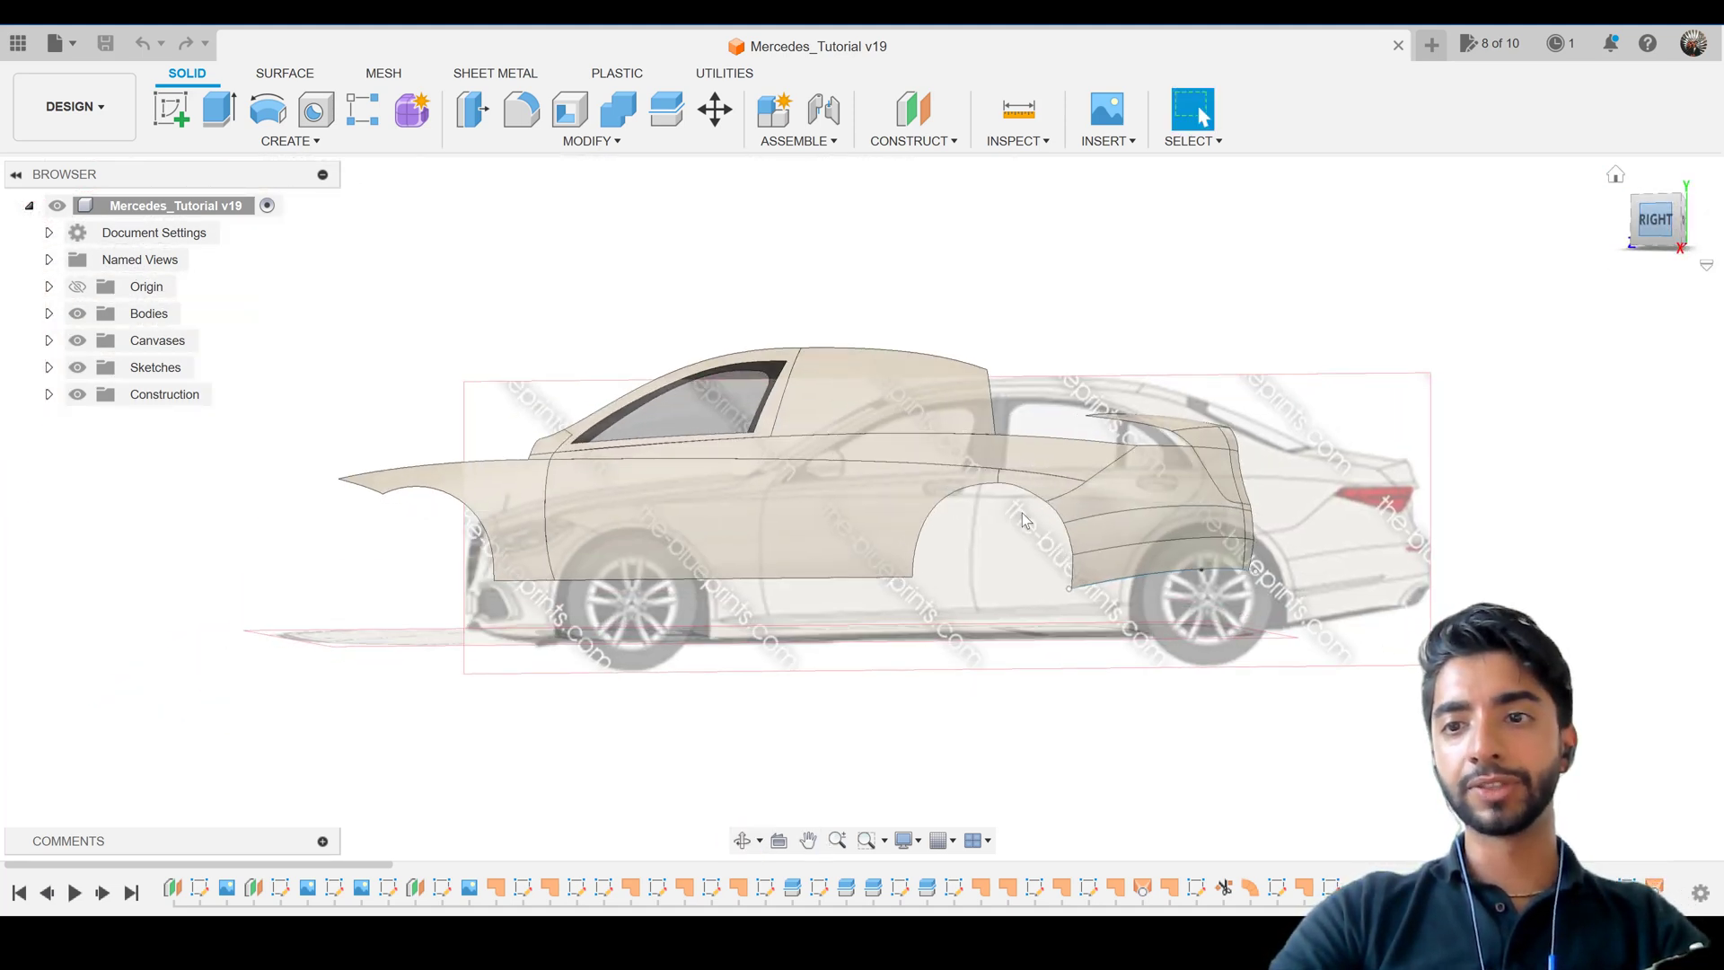
scroll(886, 326, up, 5)
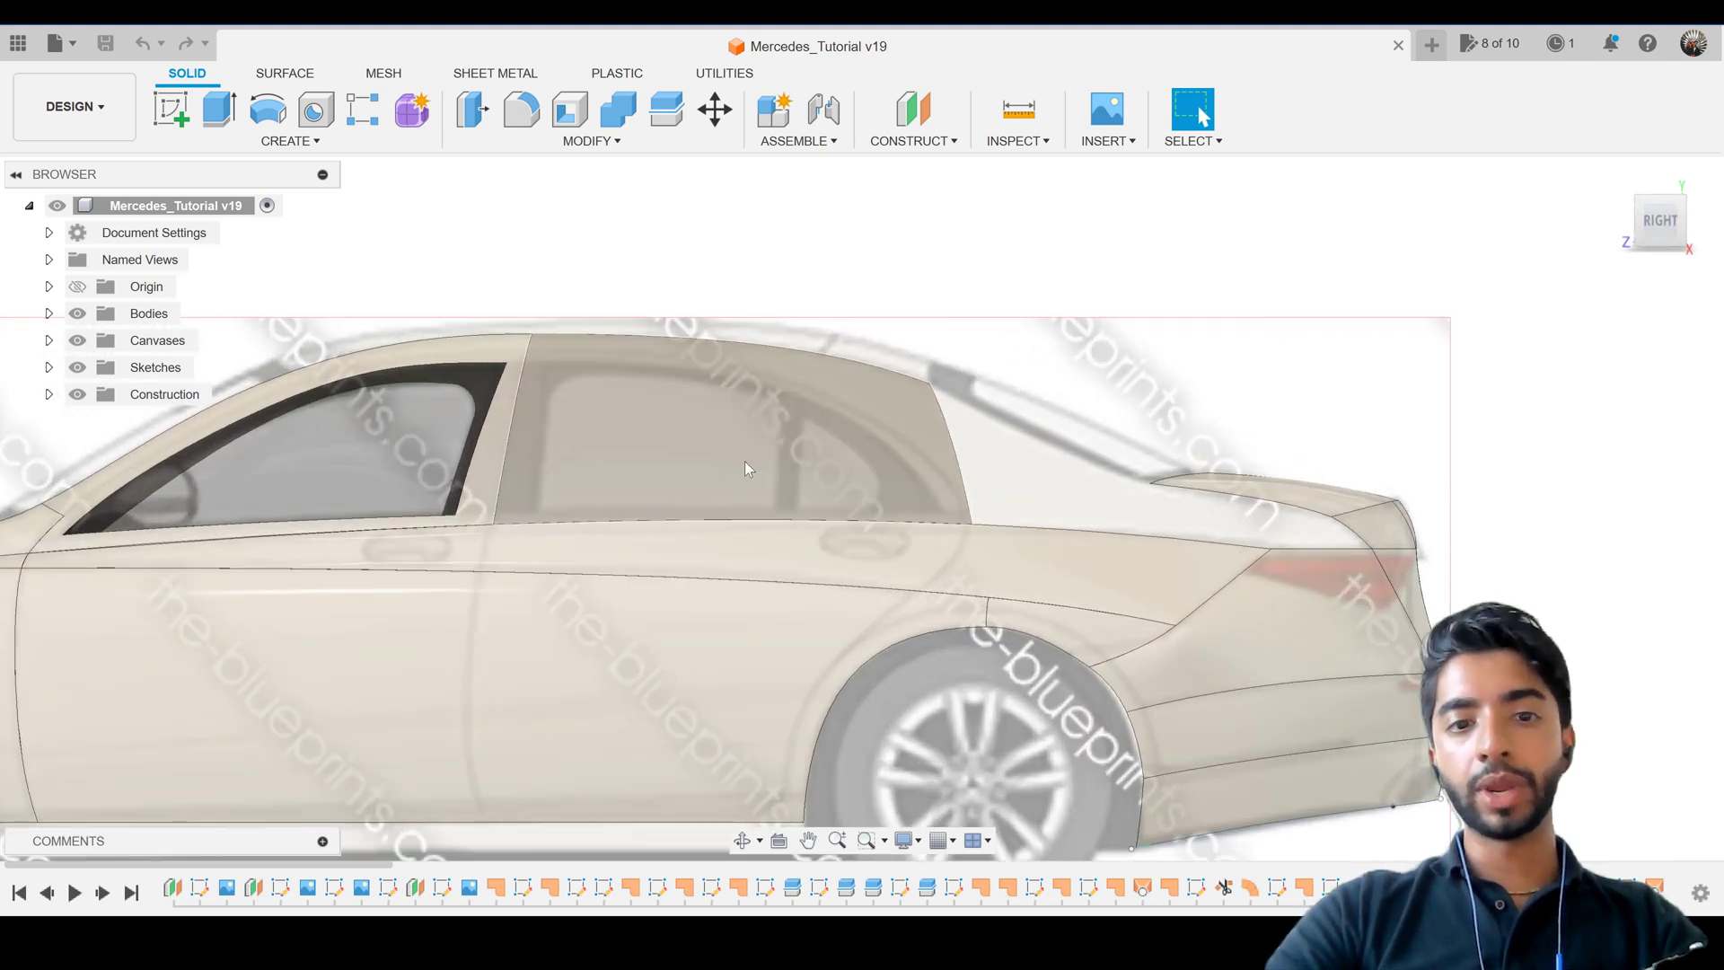
click(874, 434)
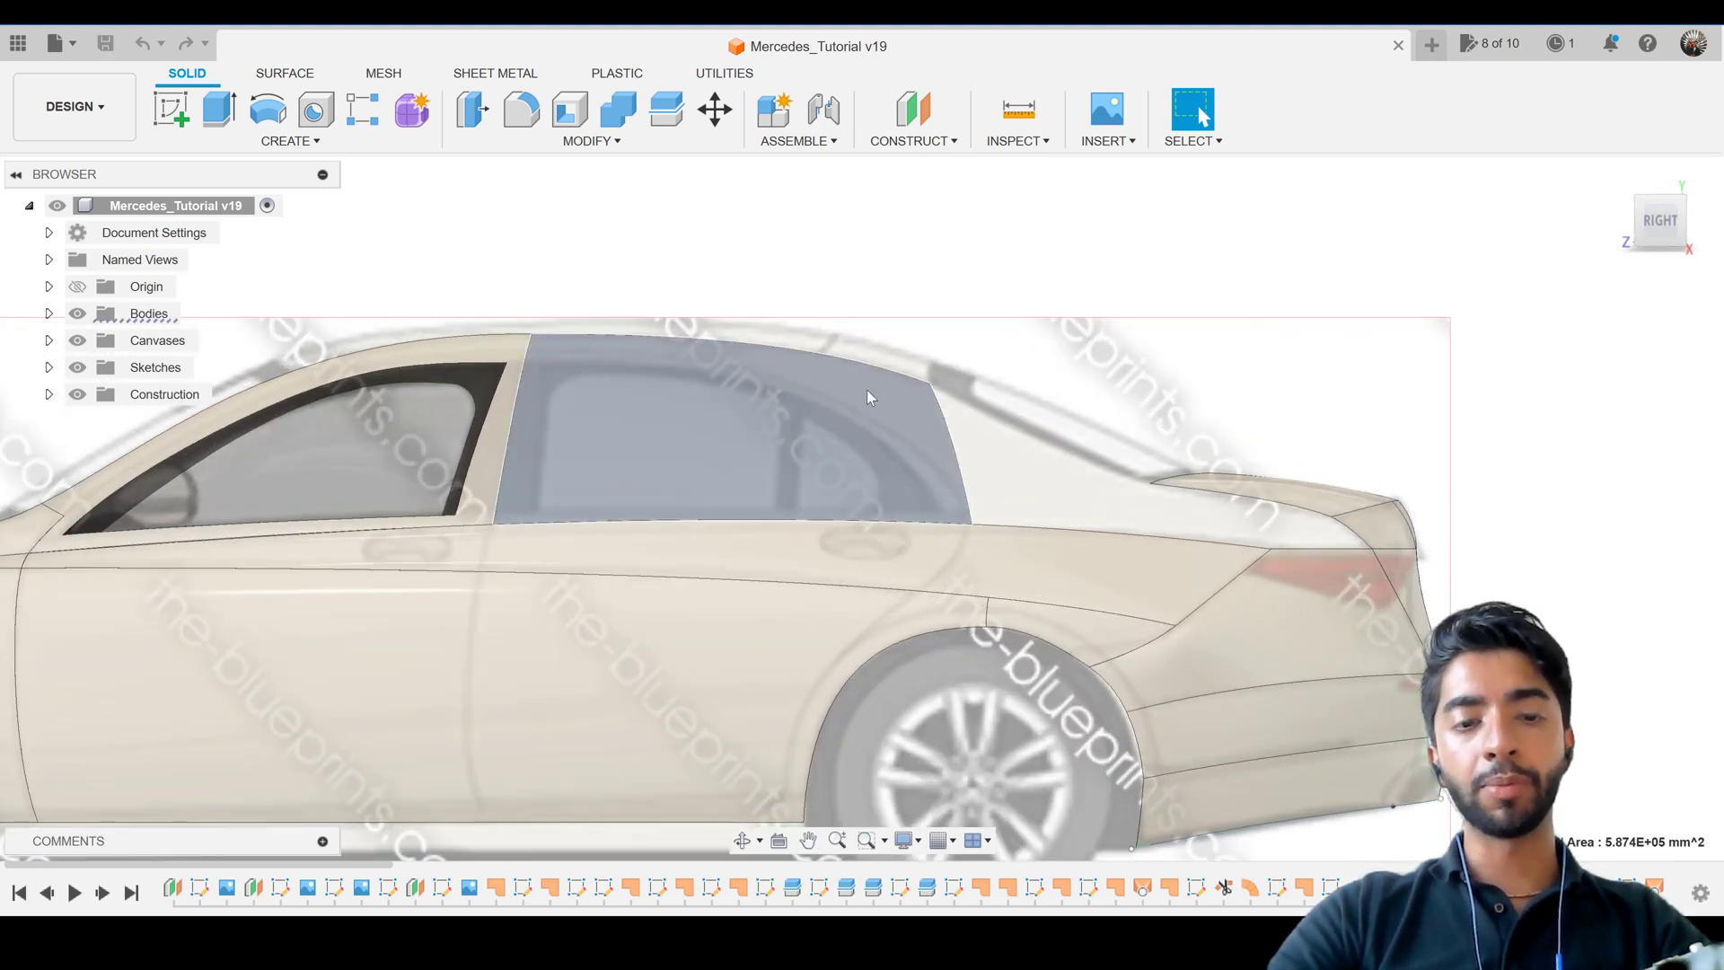
click(1247, 395)
shift+middle_drag(1018, 406, 1085, 396)
click(1640, 243)
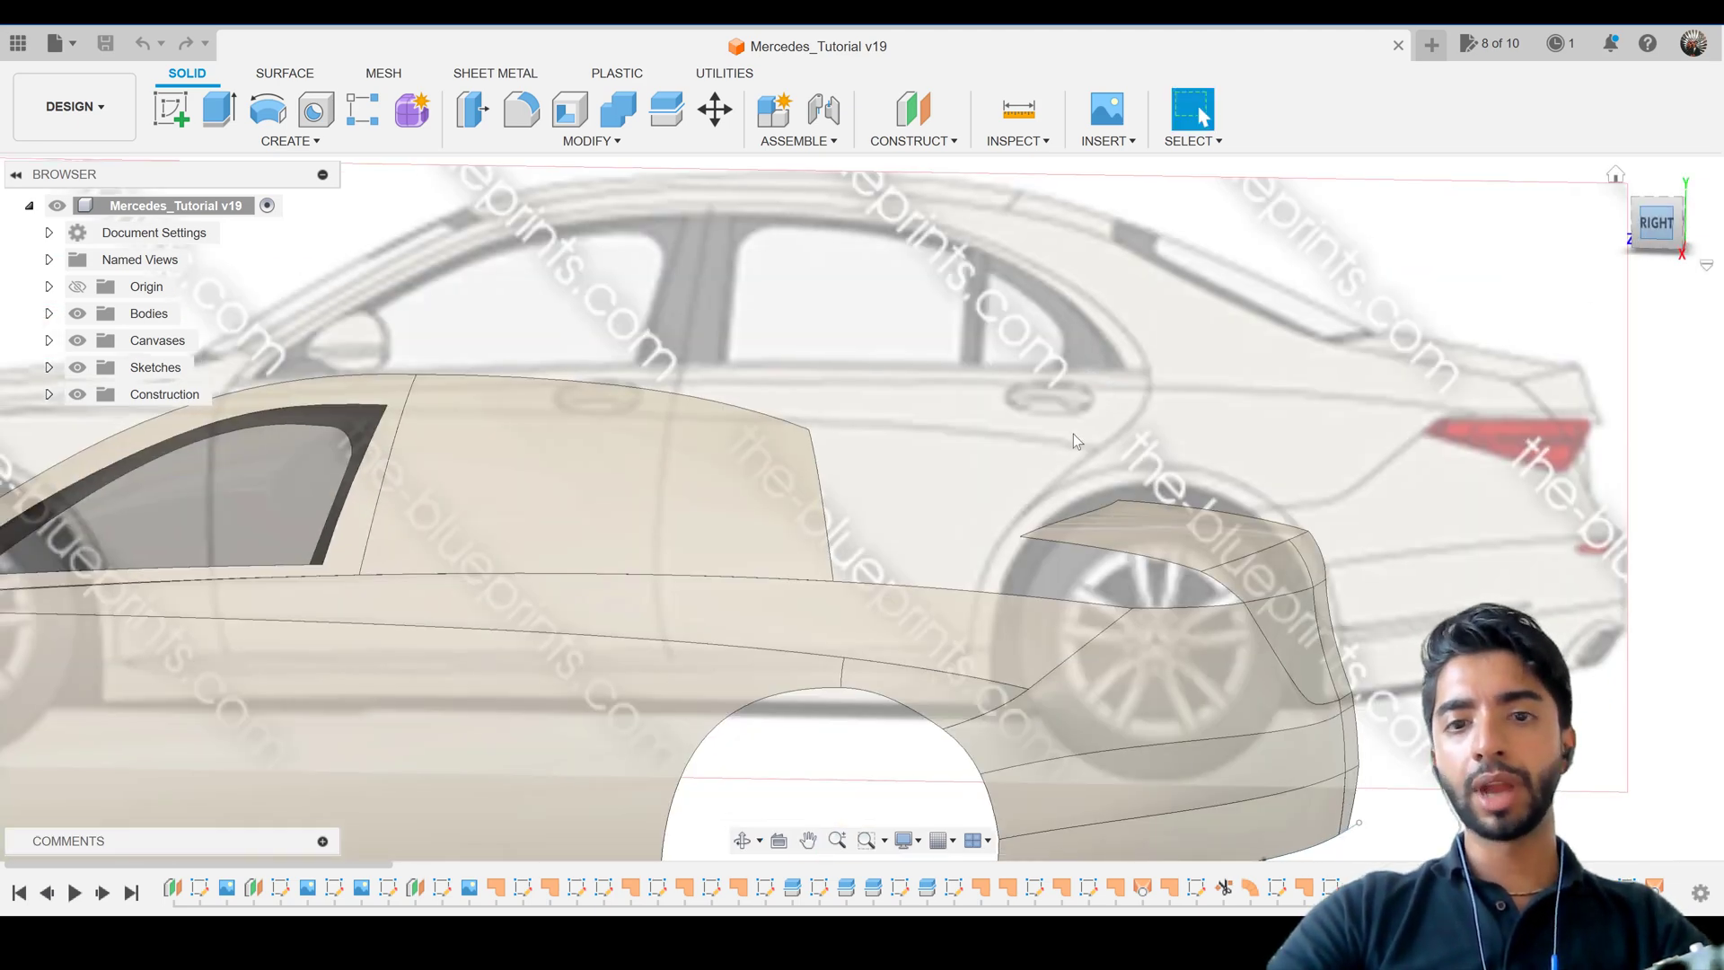
middle_drag(844, 442, 1217, 364)
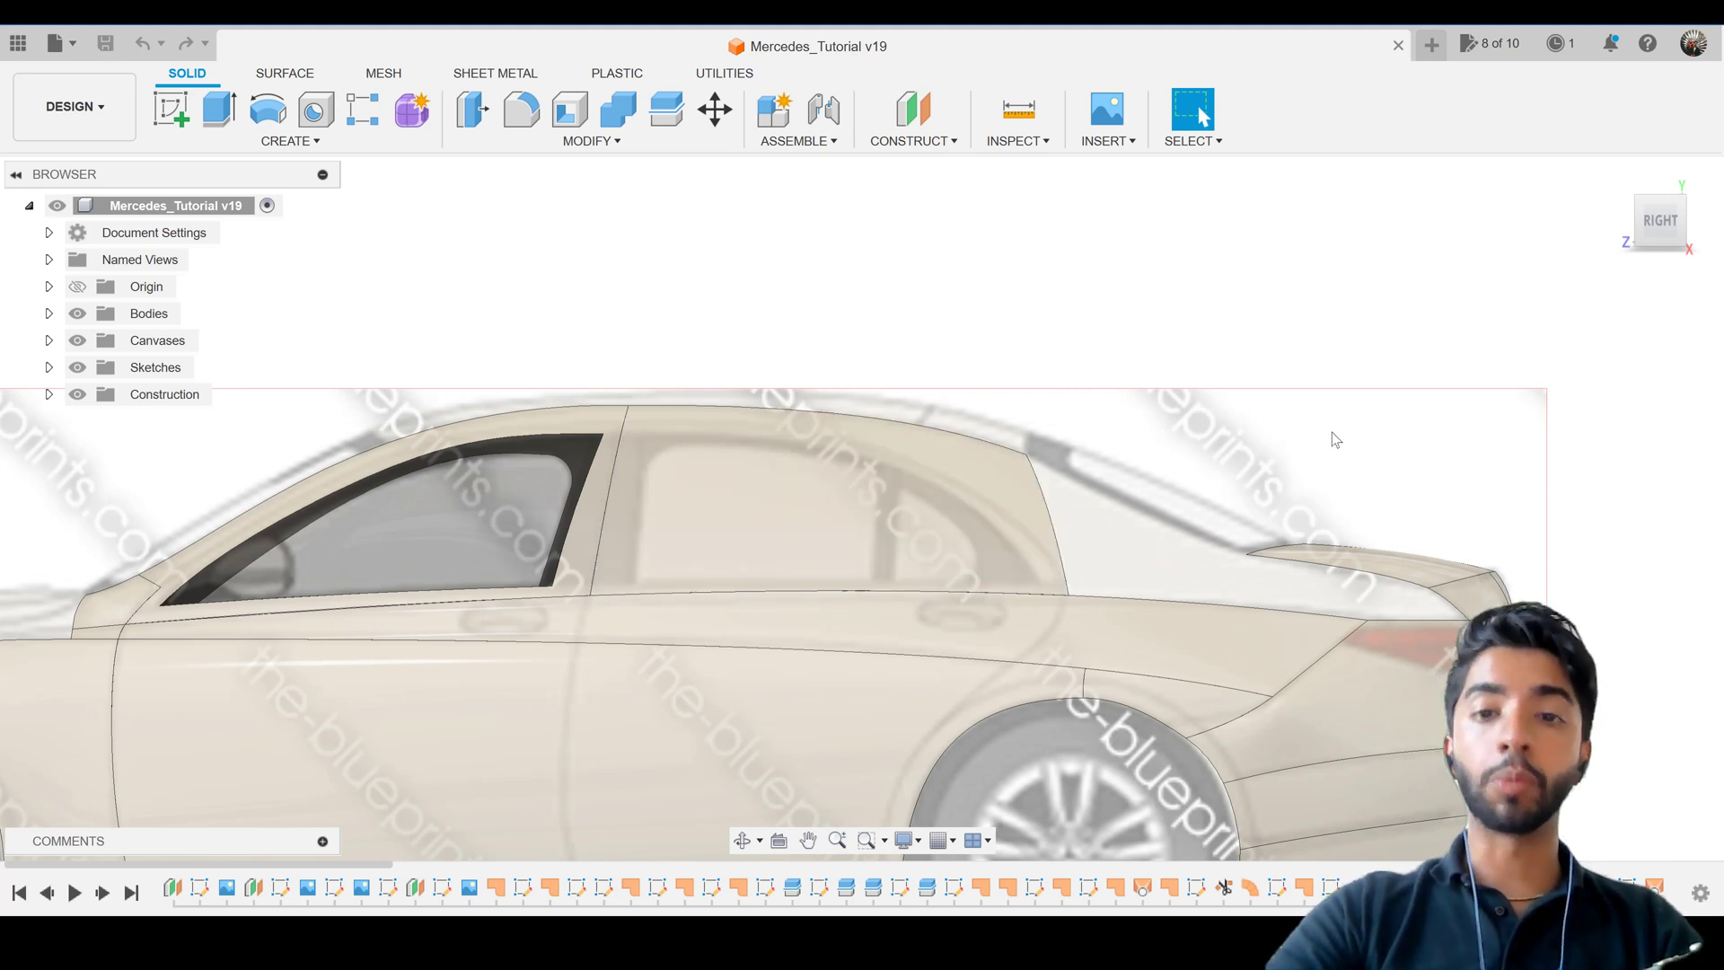
Compare the gap between the rear window panel and the trunk lid in the top and right views.
click(1661, 187)
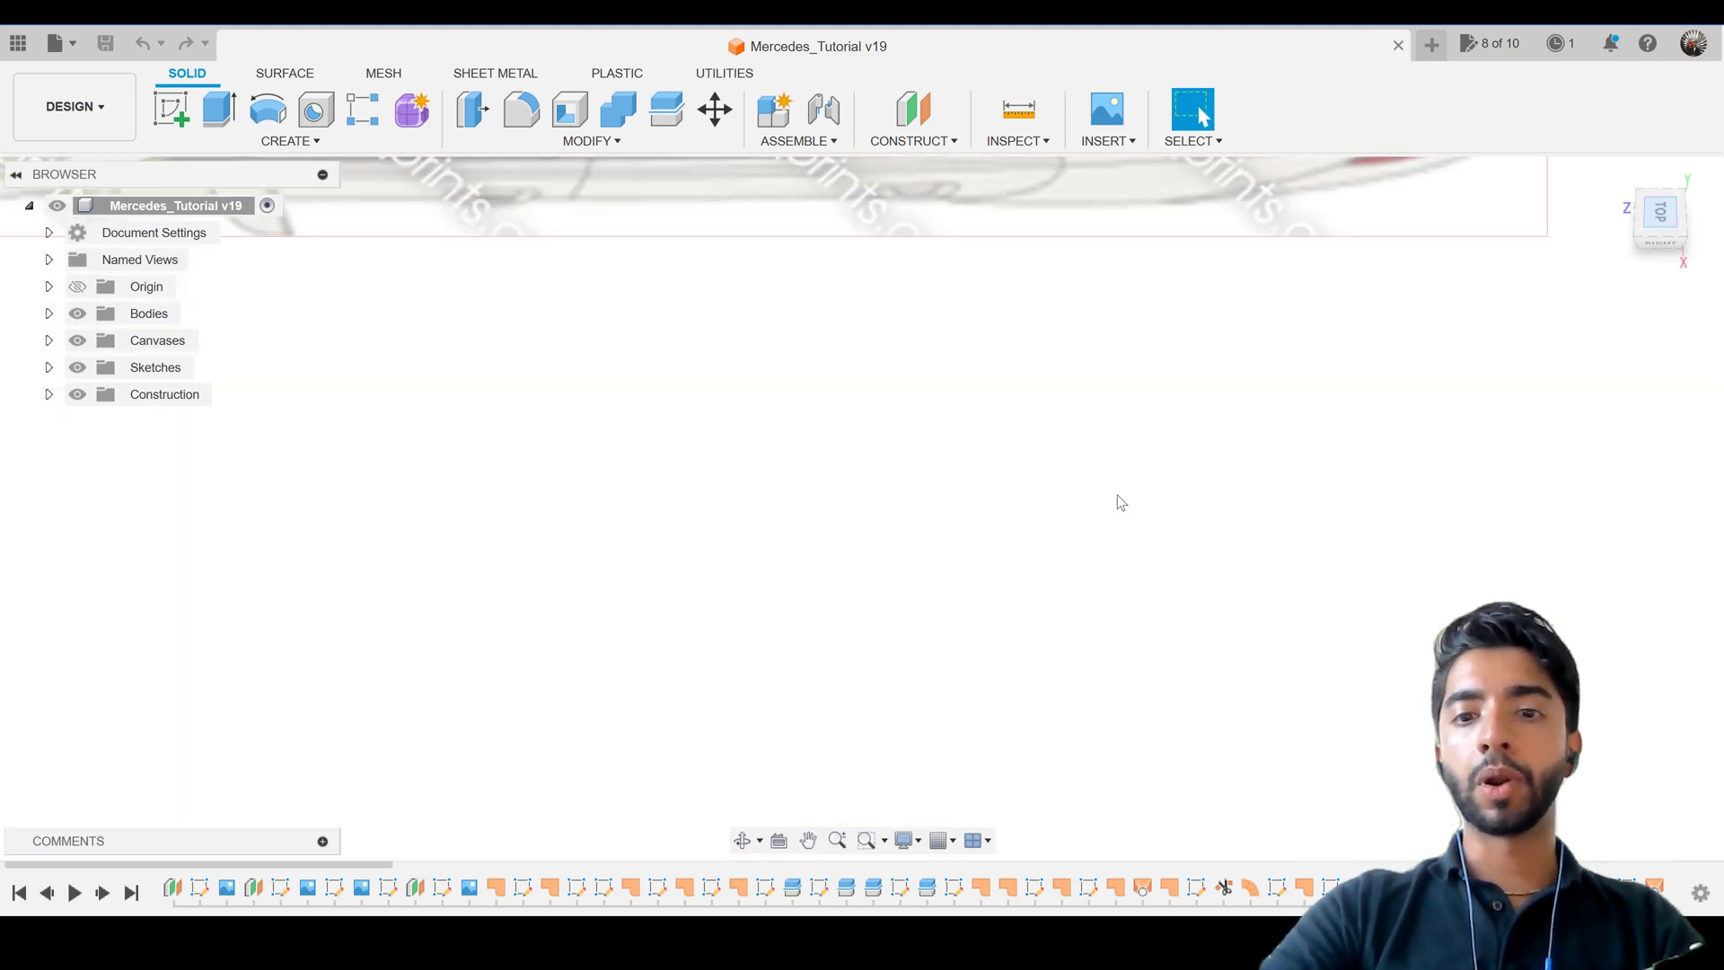
middle_drag(1132, 273, 1113, 664)
scroll(1158, 397, up, 3)
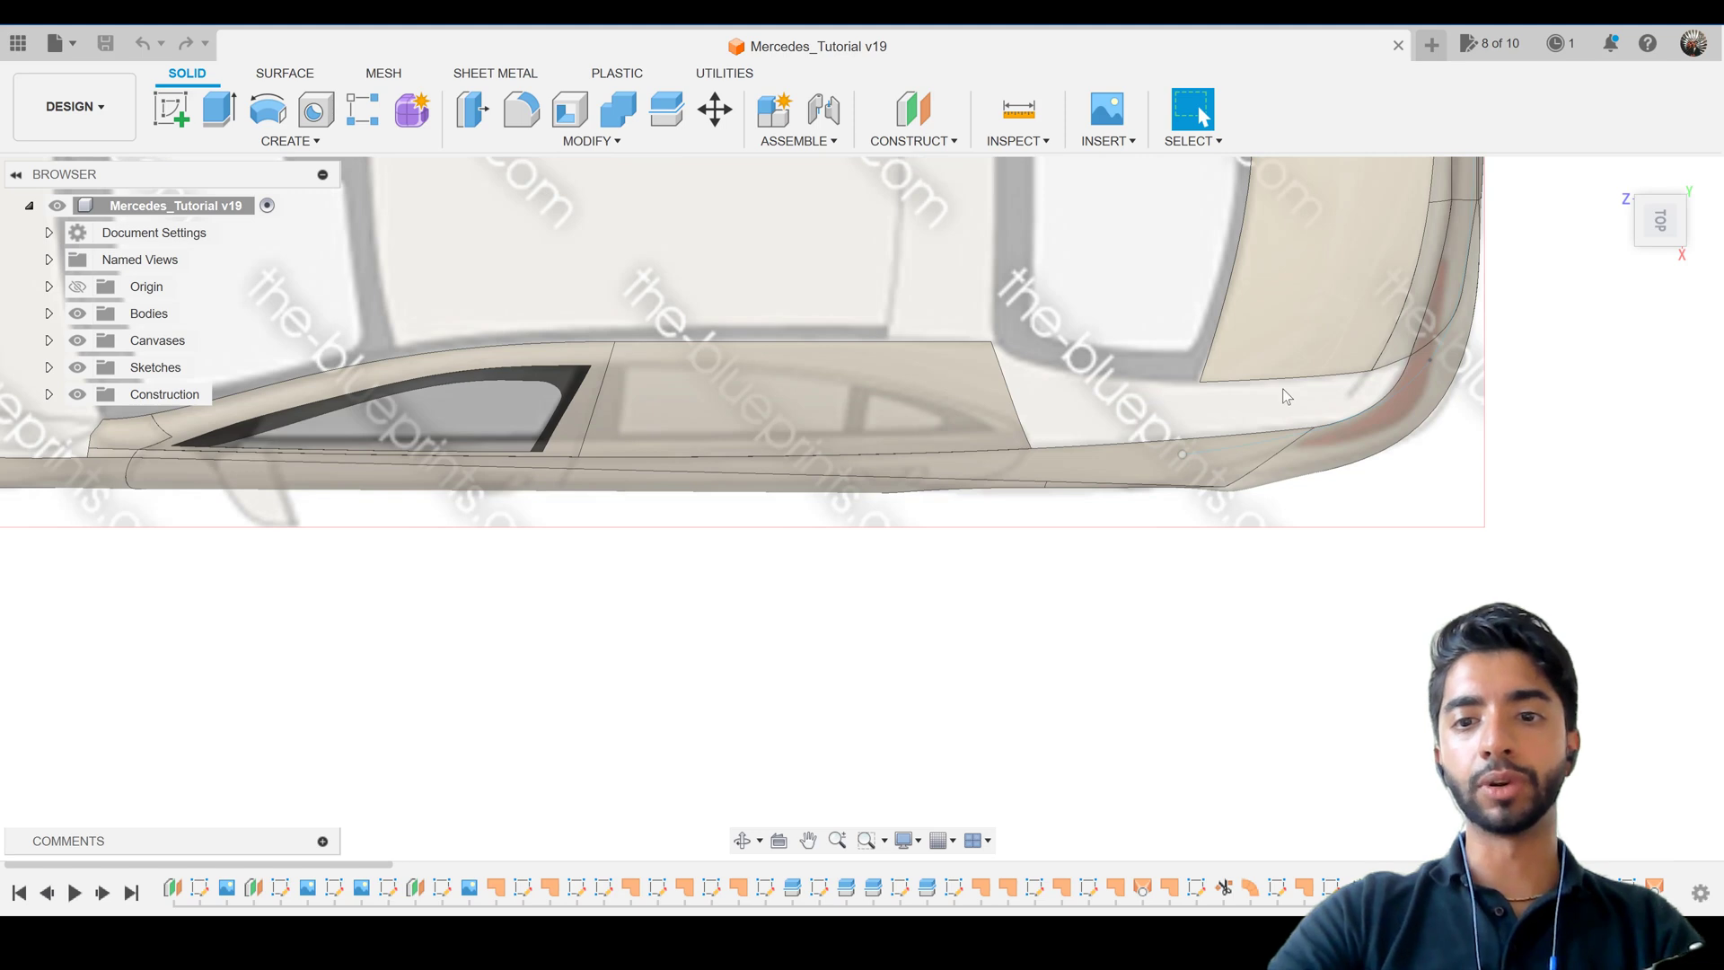
scroll(1246, 410, down, 1)
middle_drag(1246, 409, 1083, 503)
scroll(1083, 503, up, 2)
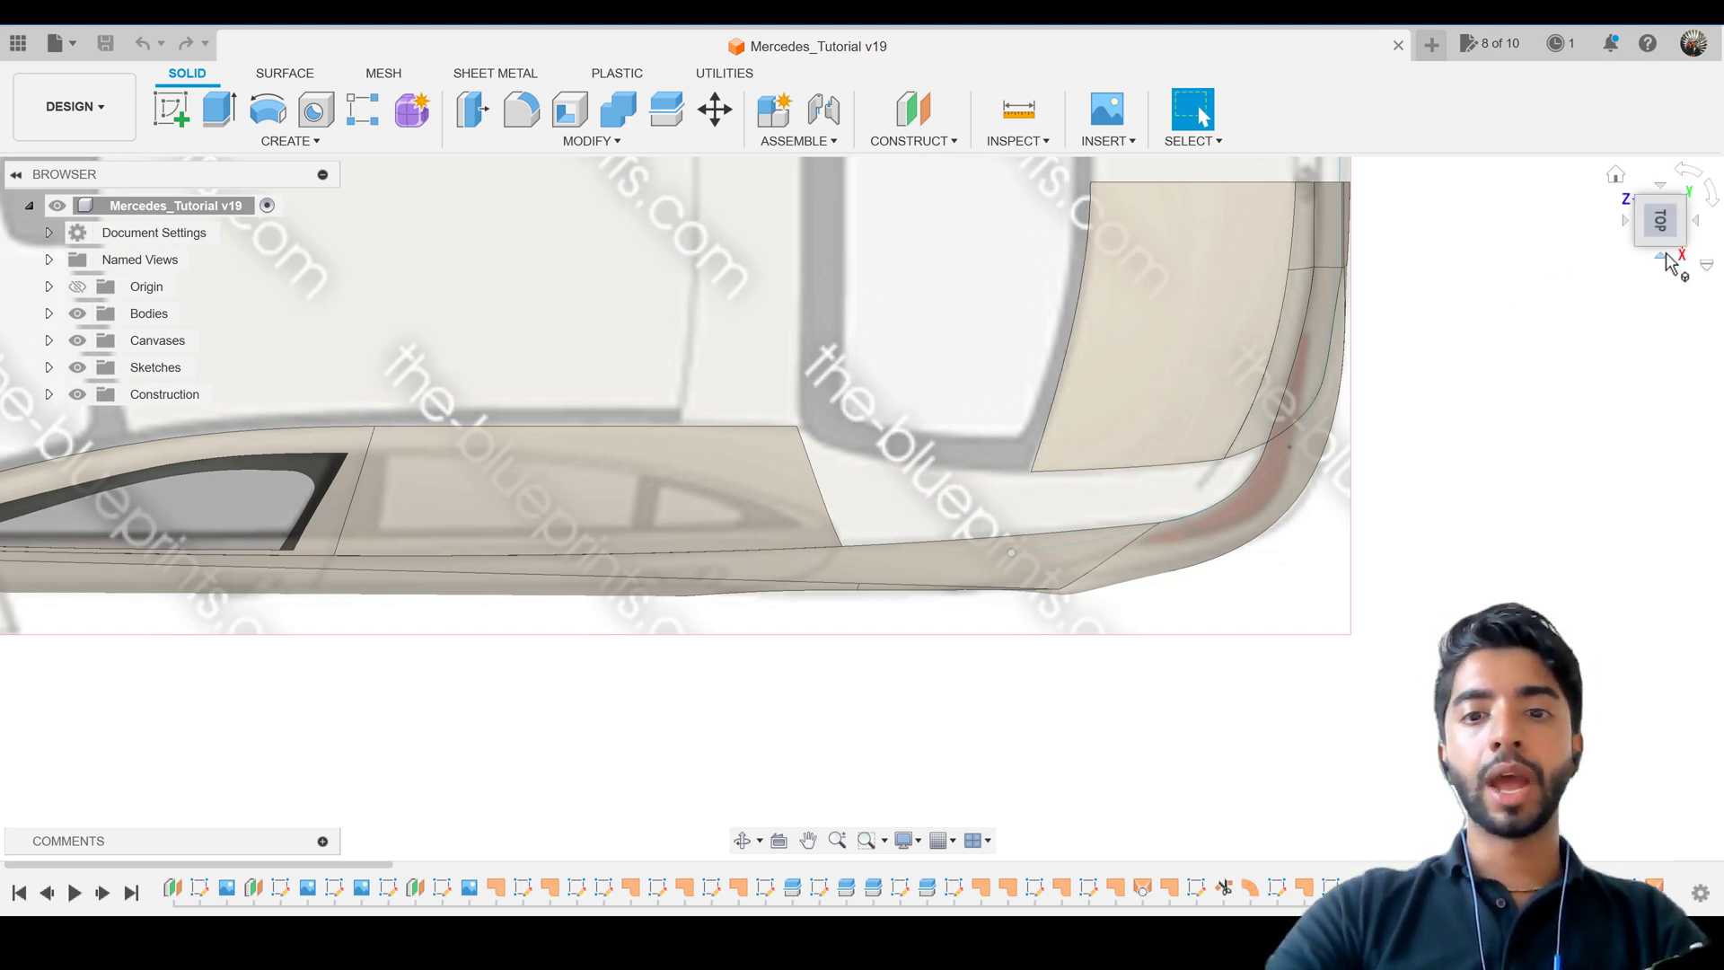
click(1670, 263)
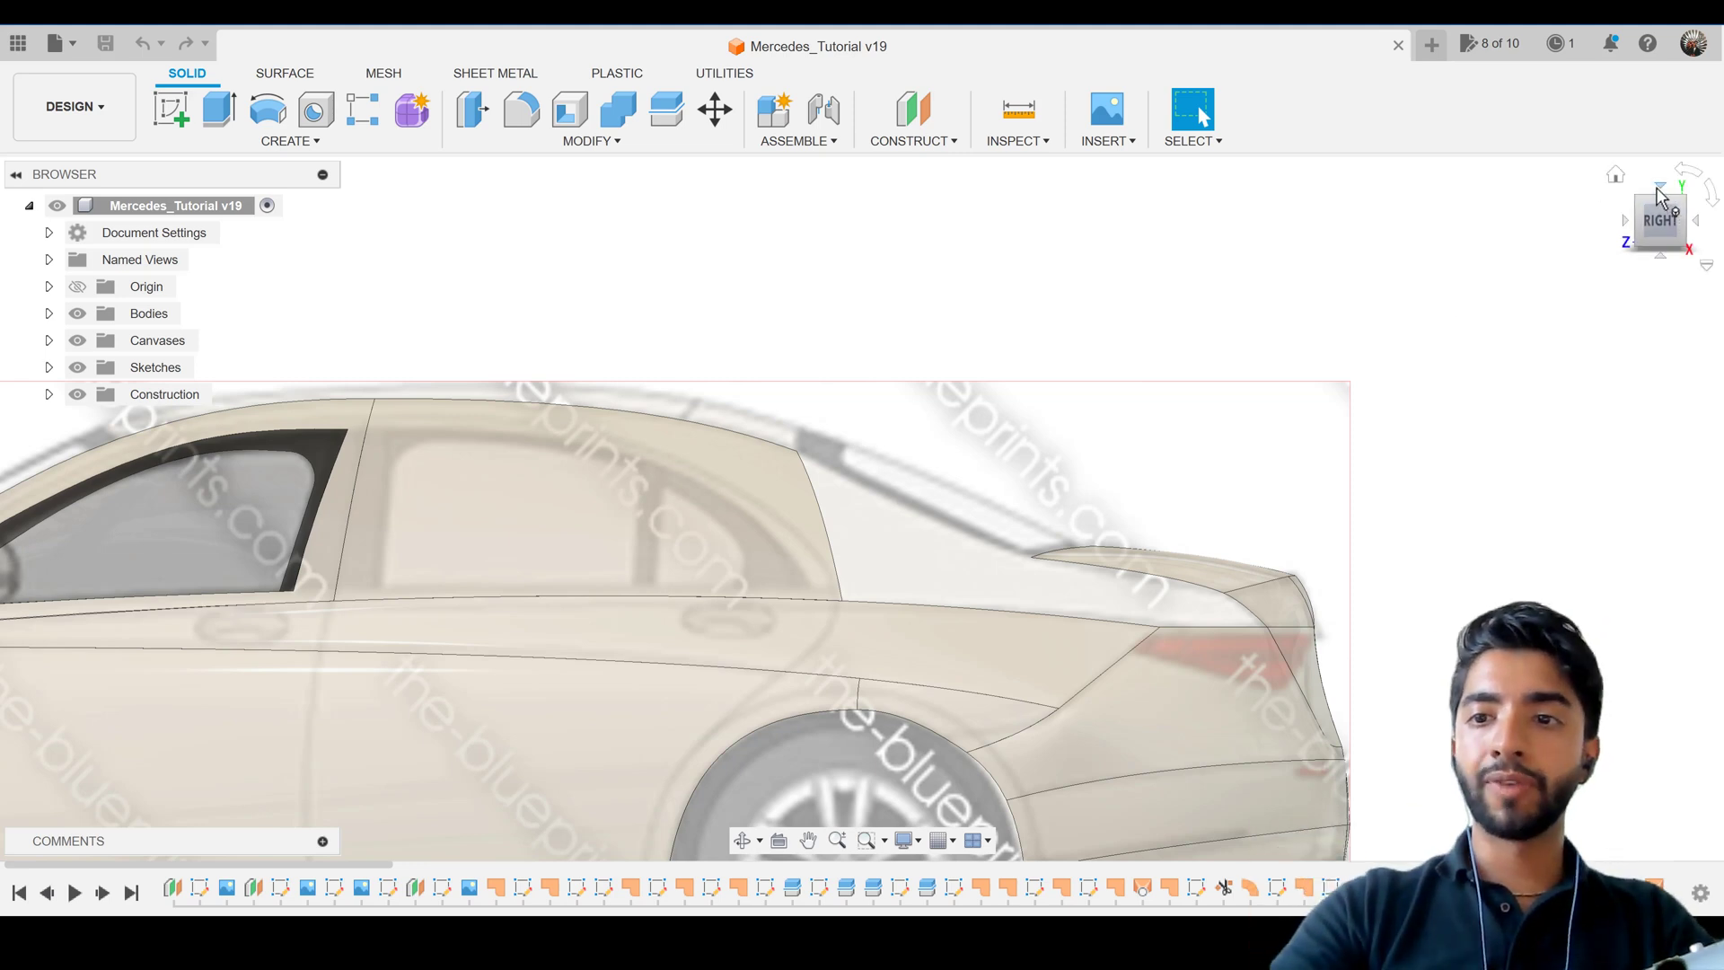
click(1659, 187)
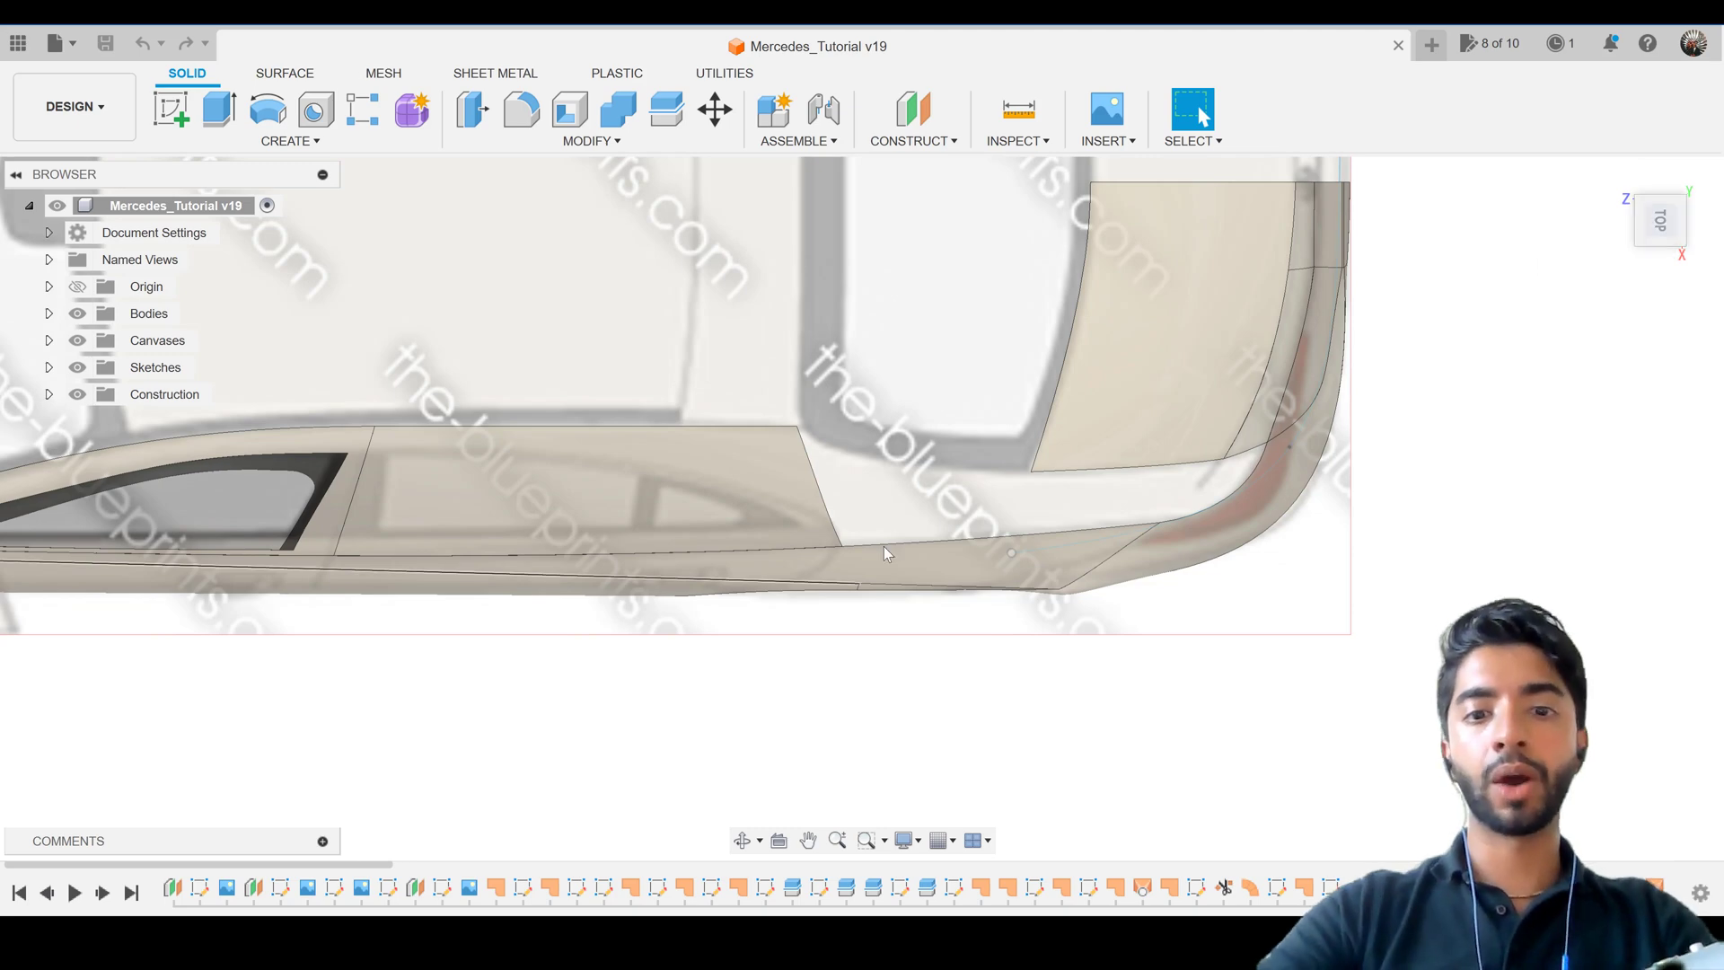
Start a new surface-modelling sketch in the top view, framed on the gap behind the rear window panel.
shift+middle_drag(883, 546, 1454, 404)
click(1662, 216)
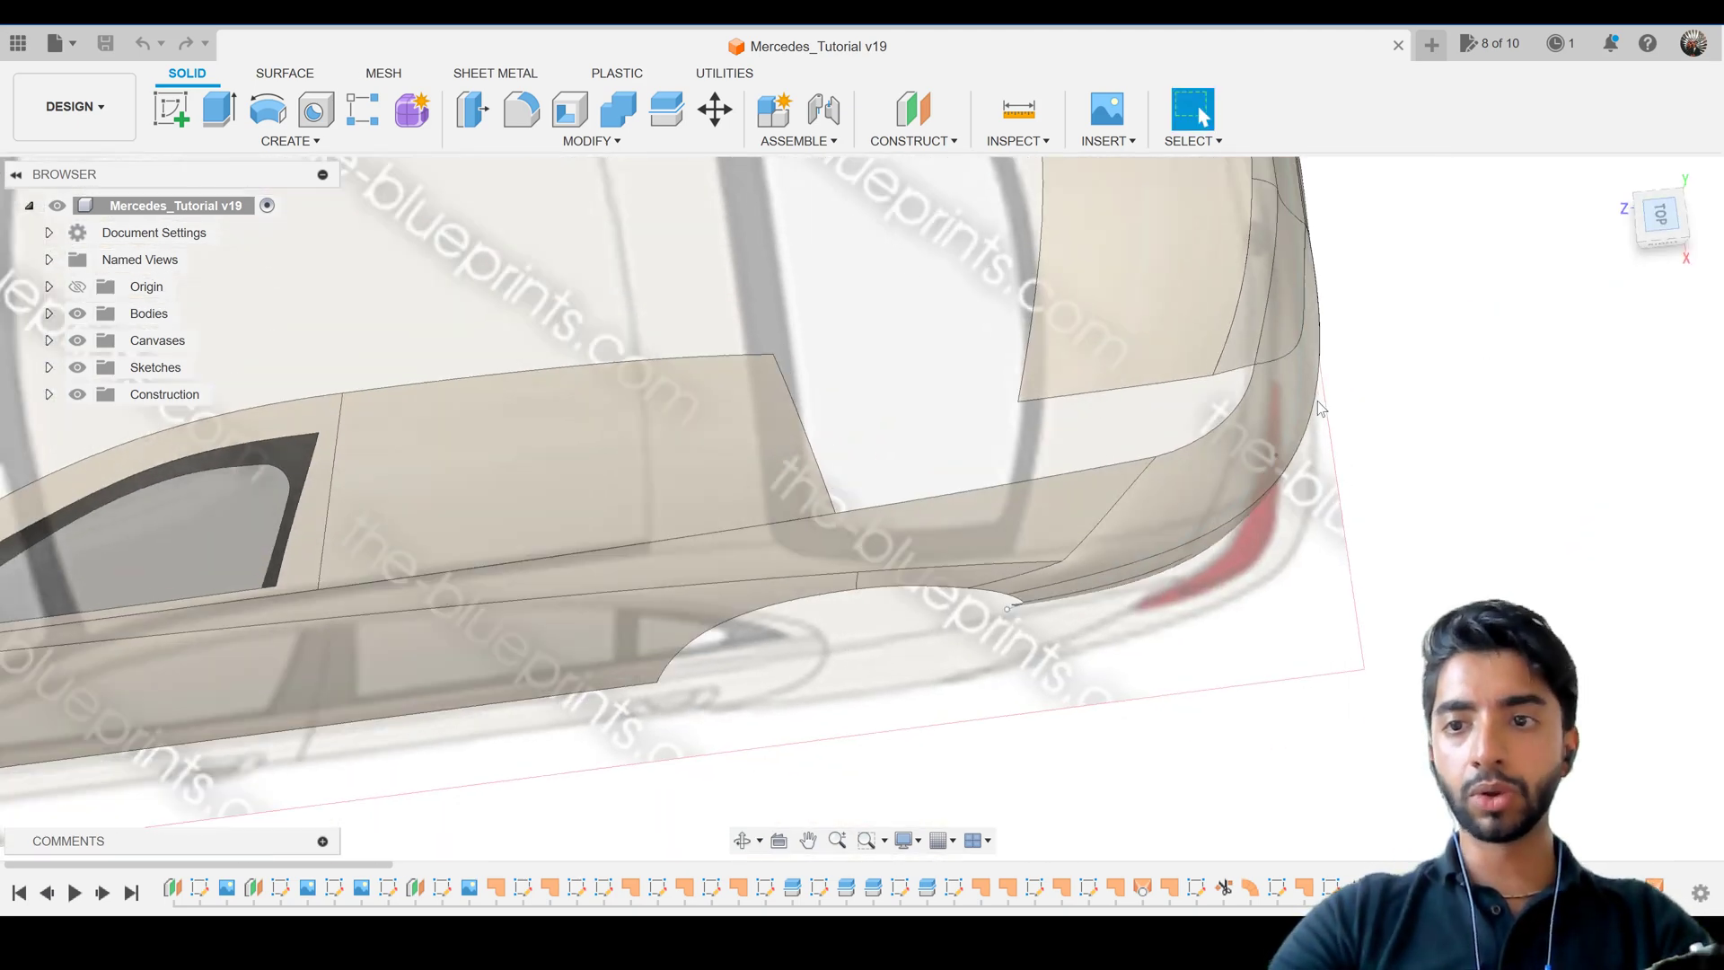
click(286, 74)
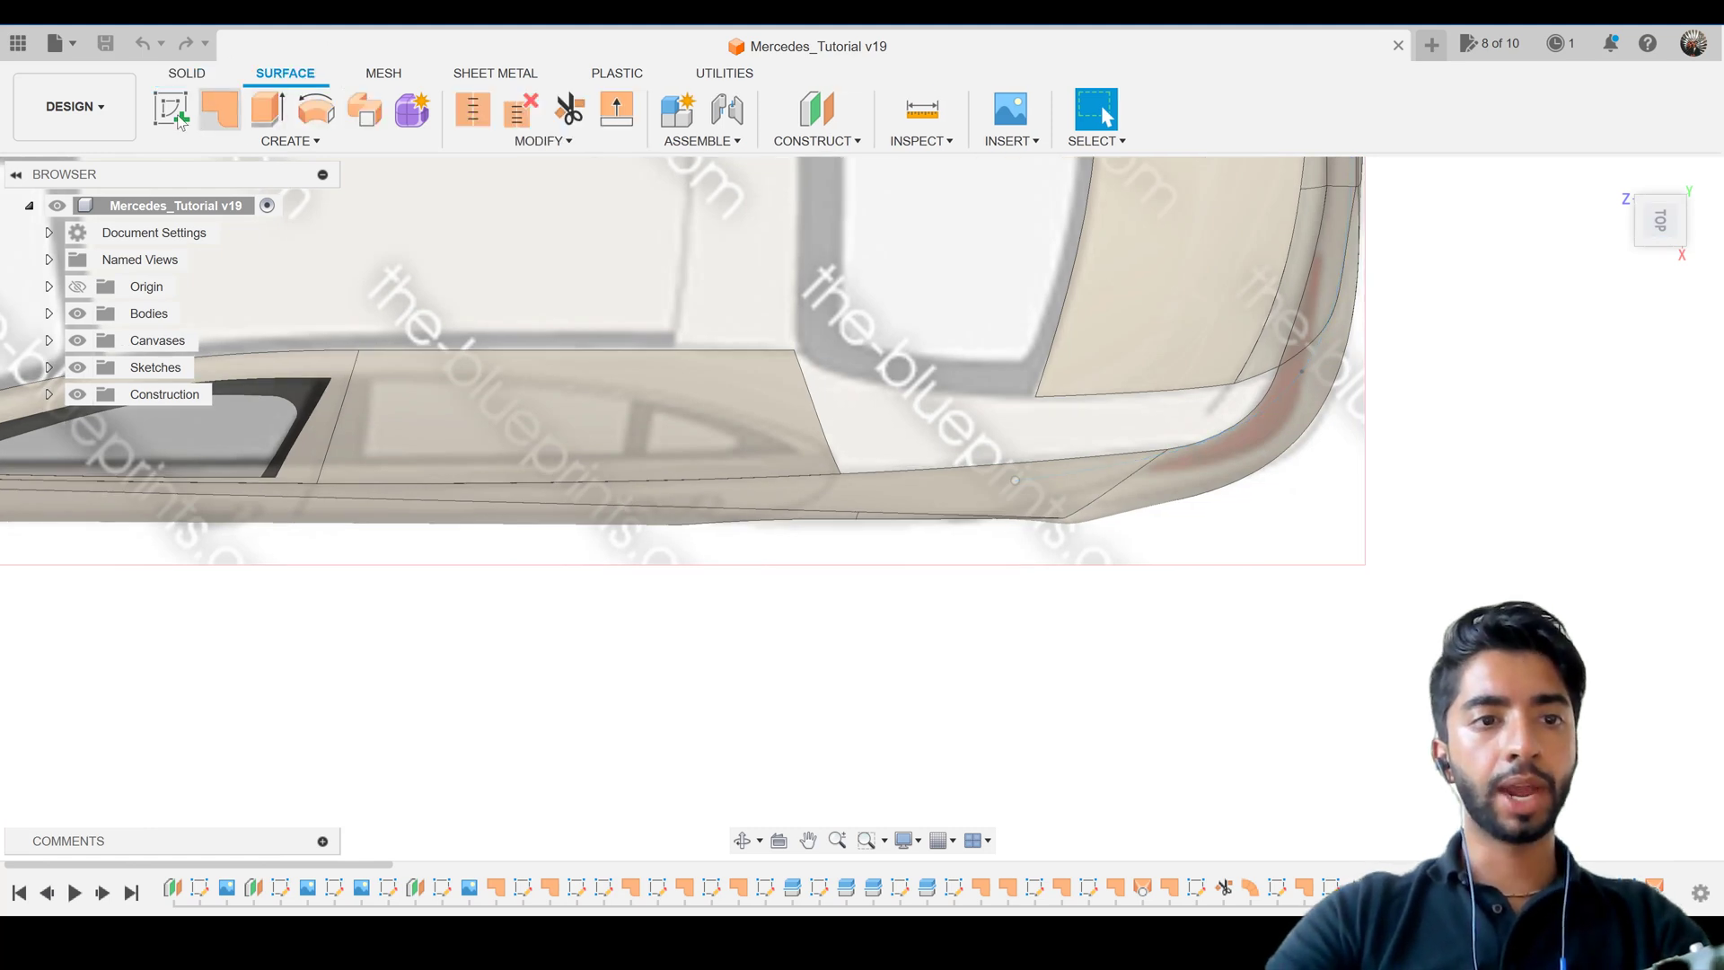
scroll(1338, 320, down, 3)
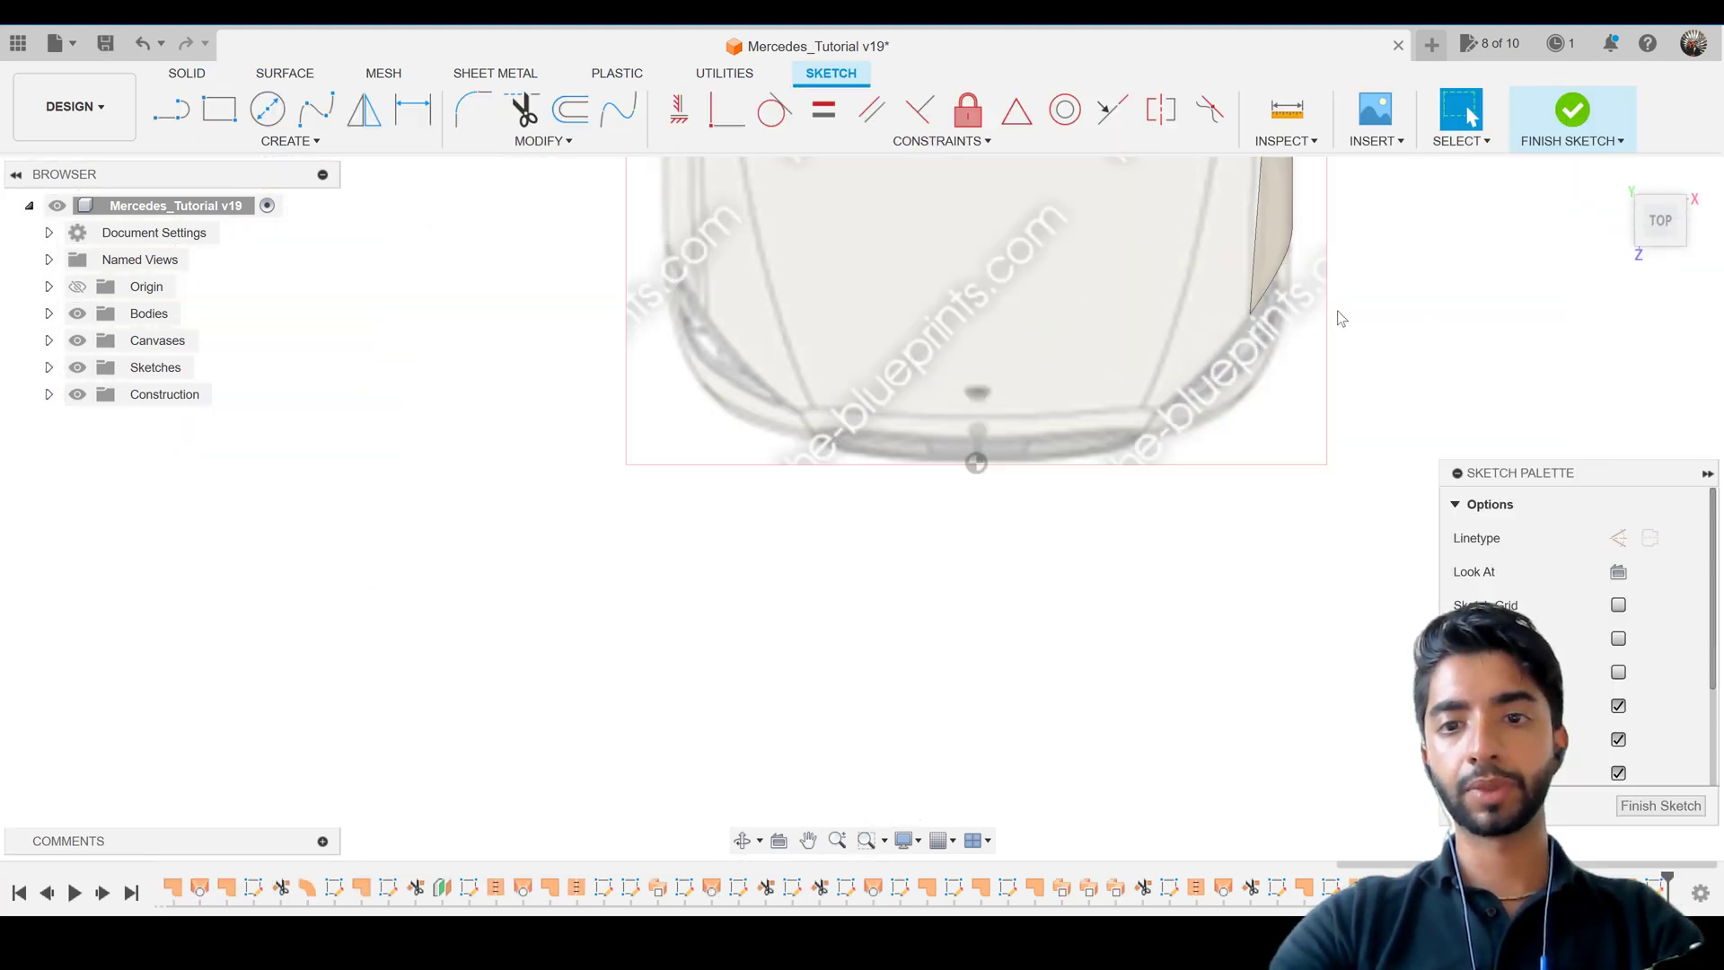
click(1710, 192)
middle_drag(704, 304, 359, 216)
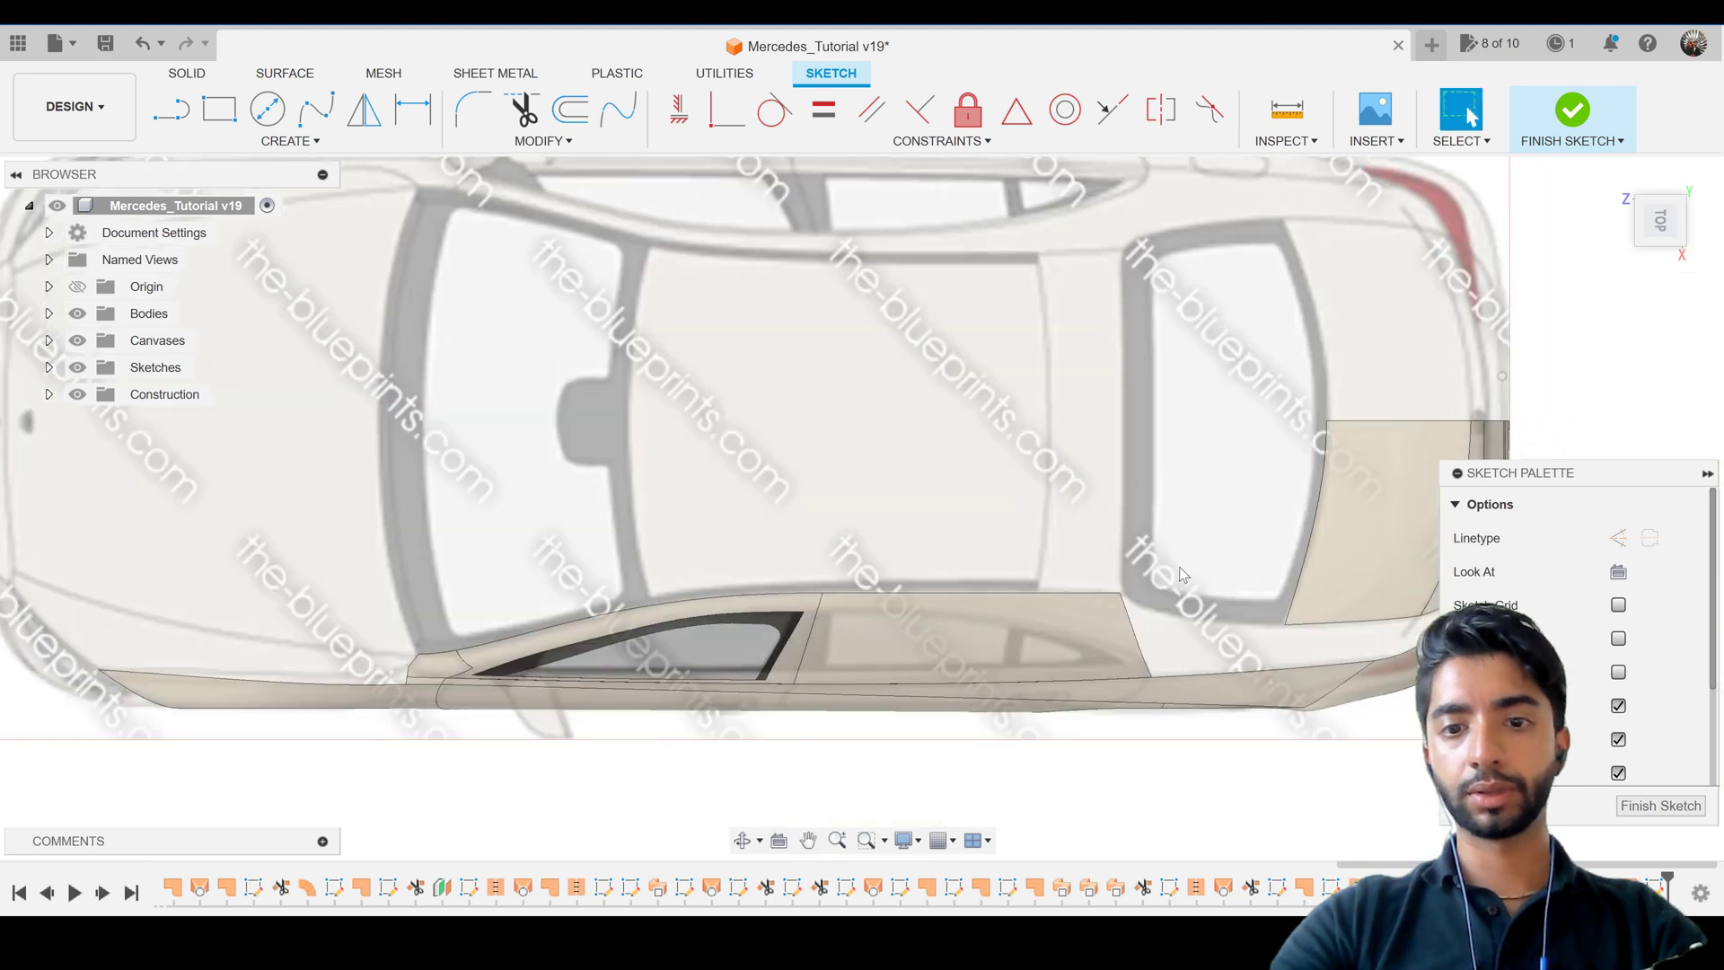
middle_drag(1072, 518, 772, 429)
scroll(772, 429, up, 5)
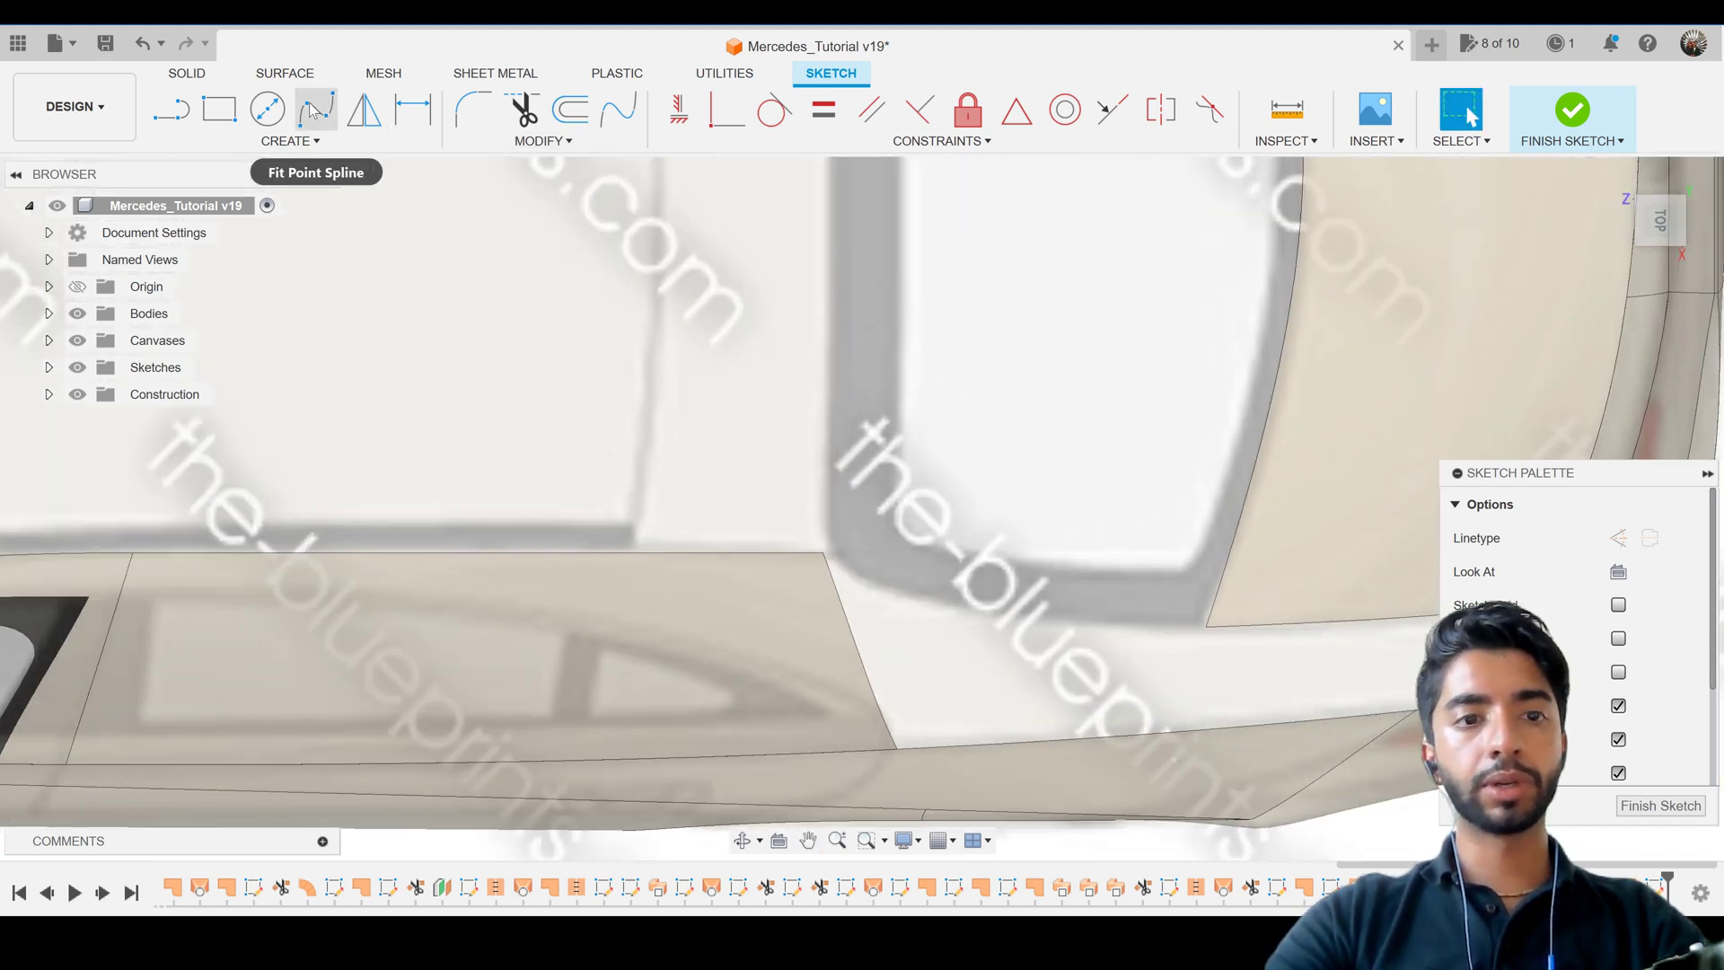
Draw a 3D fit point spline from the rear window panel's upper rear corner to the trunk lid's front outer corner.
drag(1583, 480, 1386, 212)
scroll(1387, 373, down, 3)
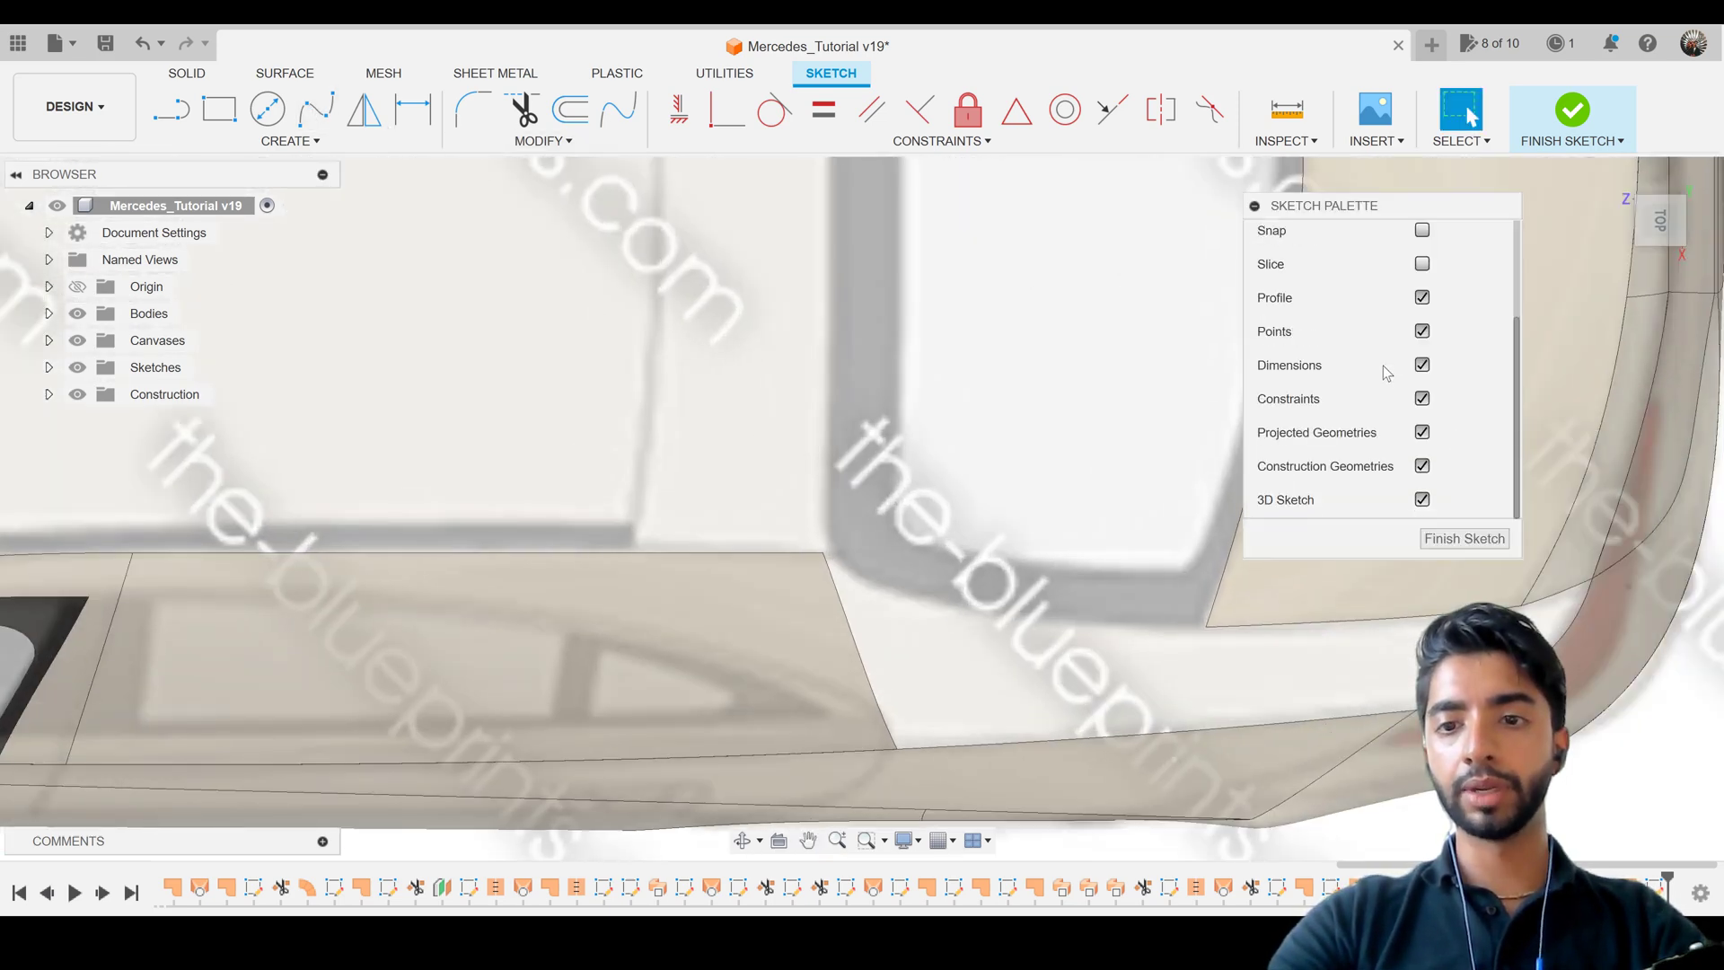
click(316, 108)
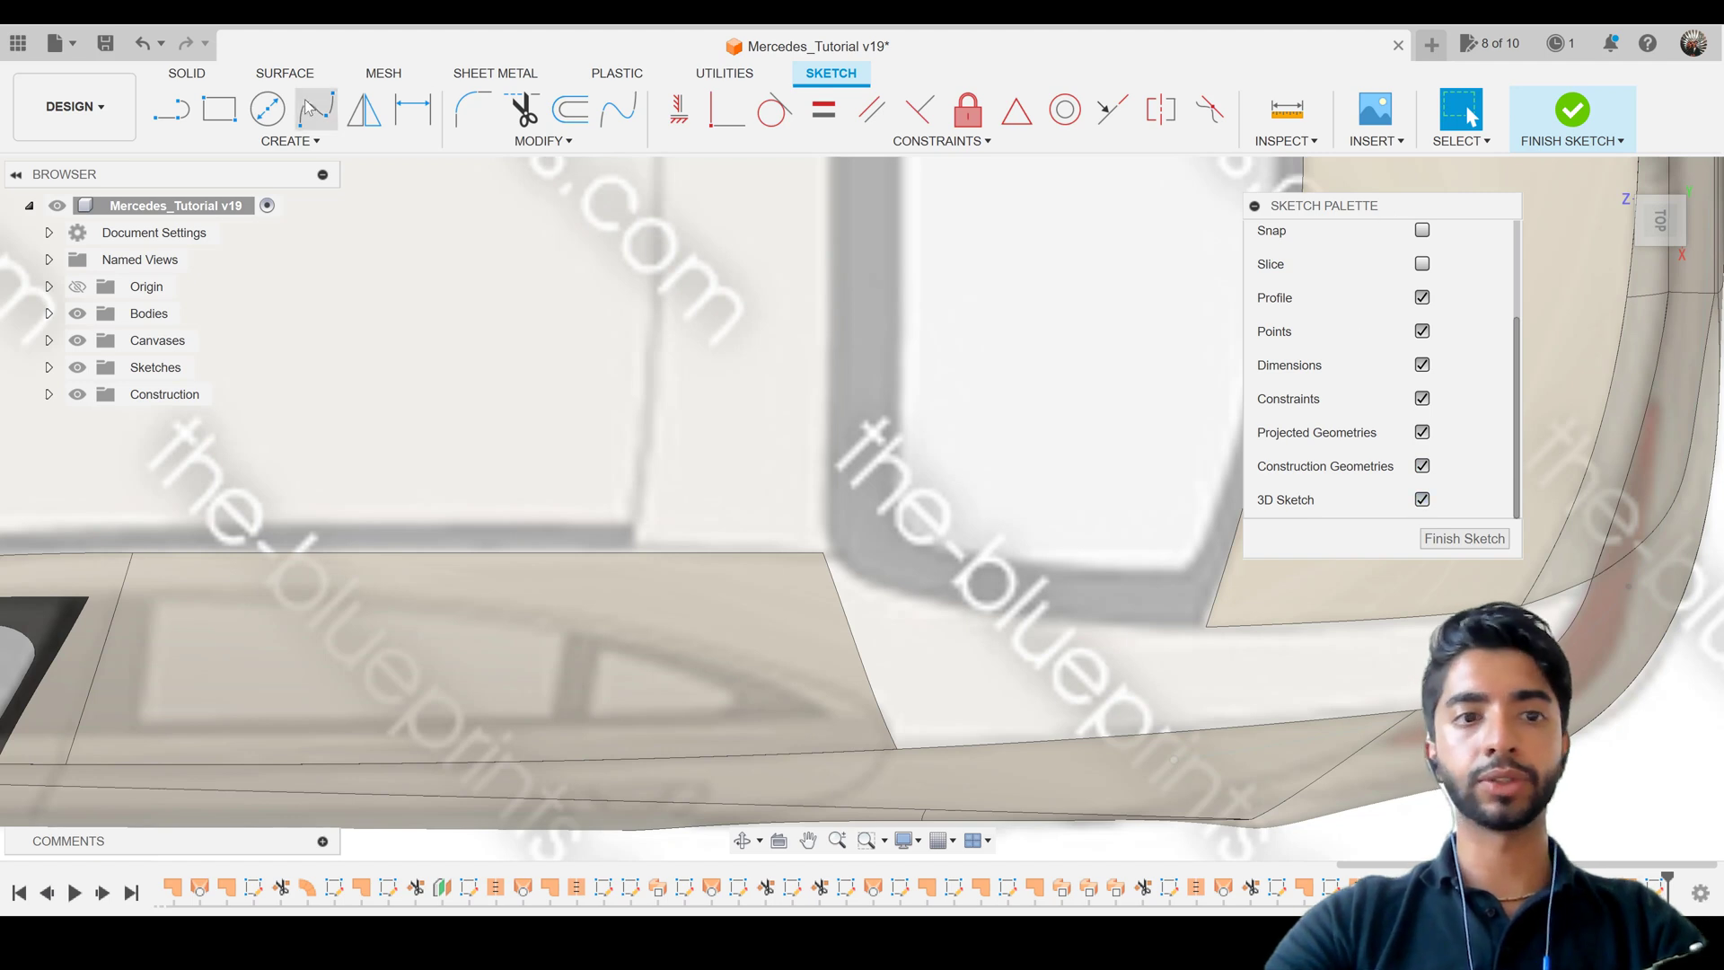
mouse_move(870, 562)
shift+middle_down()
mouse_move(838, 531)
mouse_move(863, 431)
shift+middle_up()
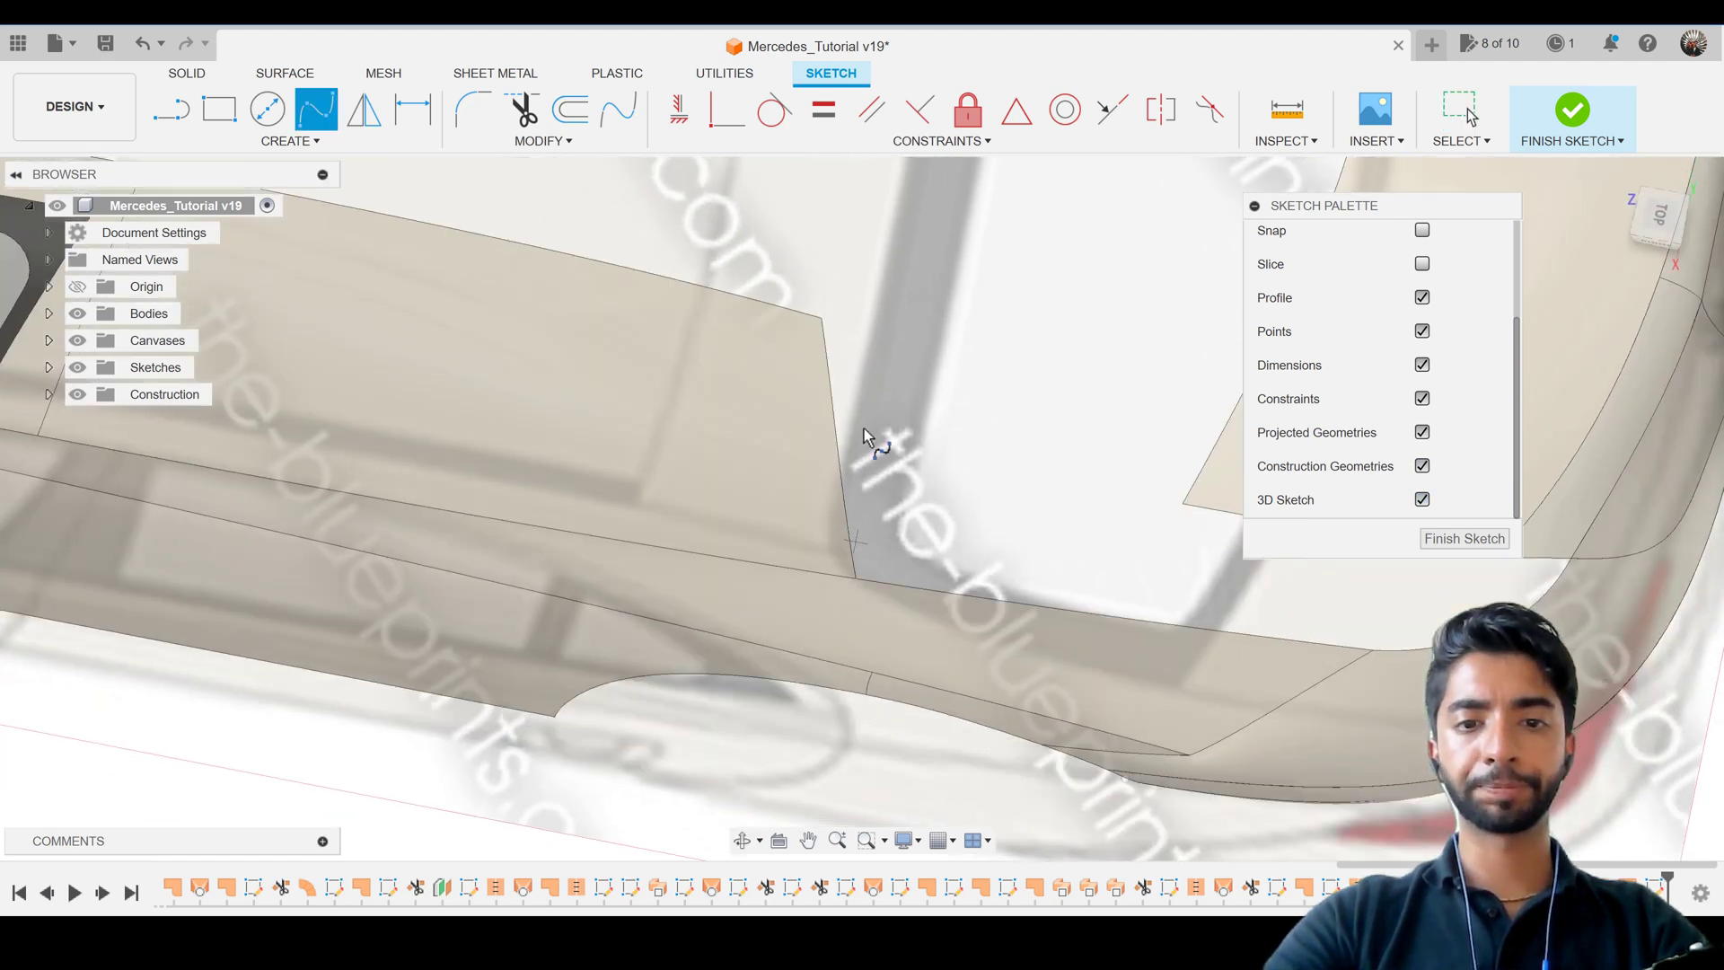
click(821, 316)
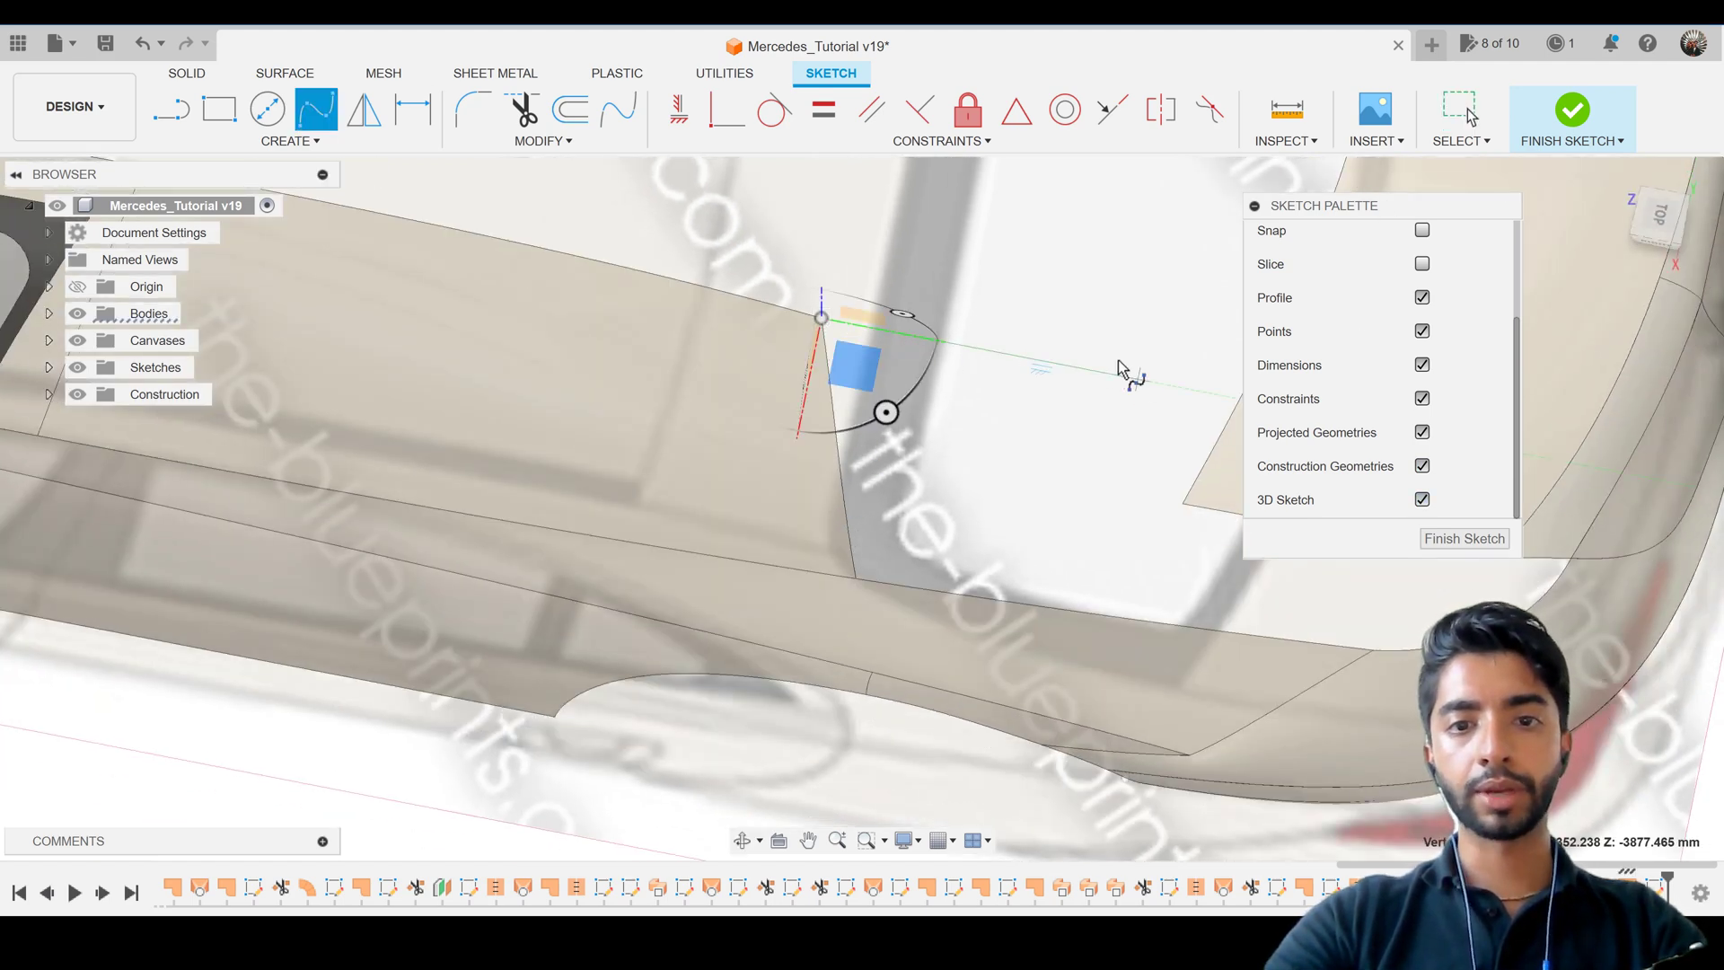
mouse_move(1125, 370)
middle_down()
mouse_move(982, 374)
mouse_move(1017, 470)
middle_up()
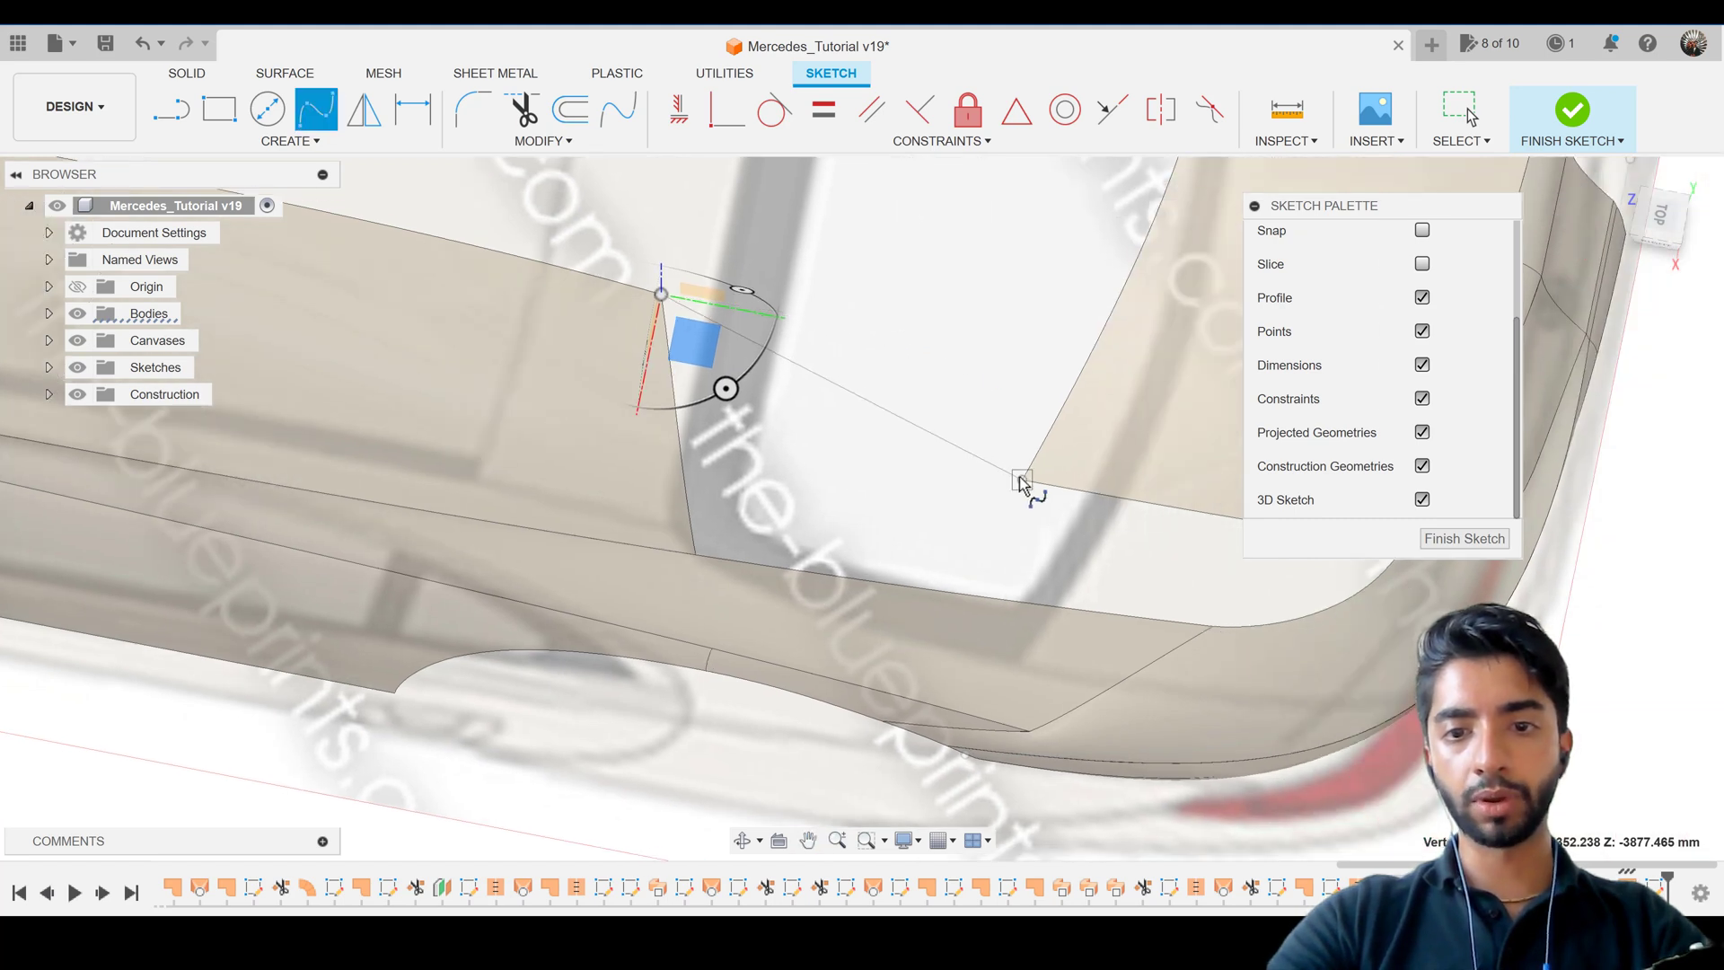
click(1021, 476)
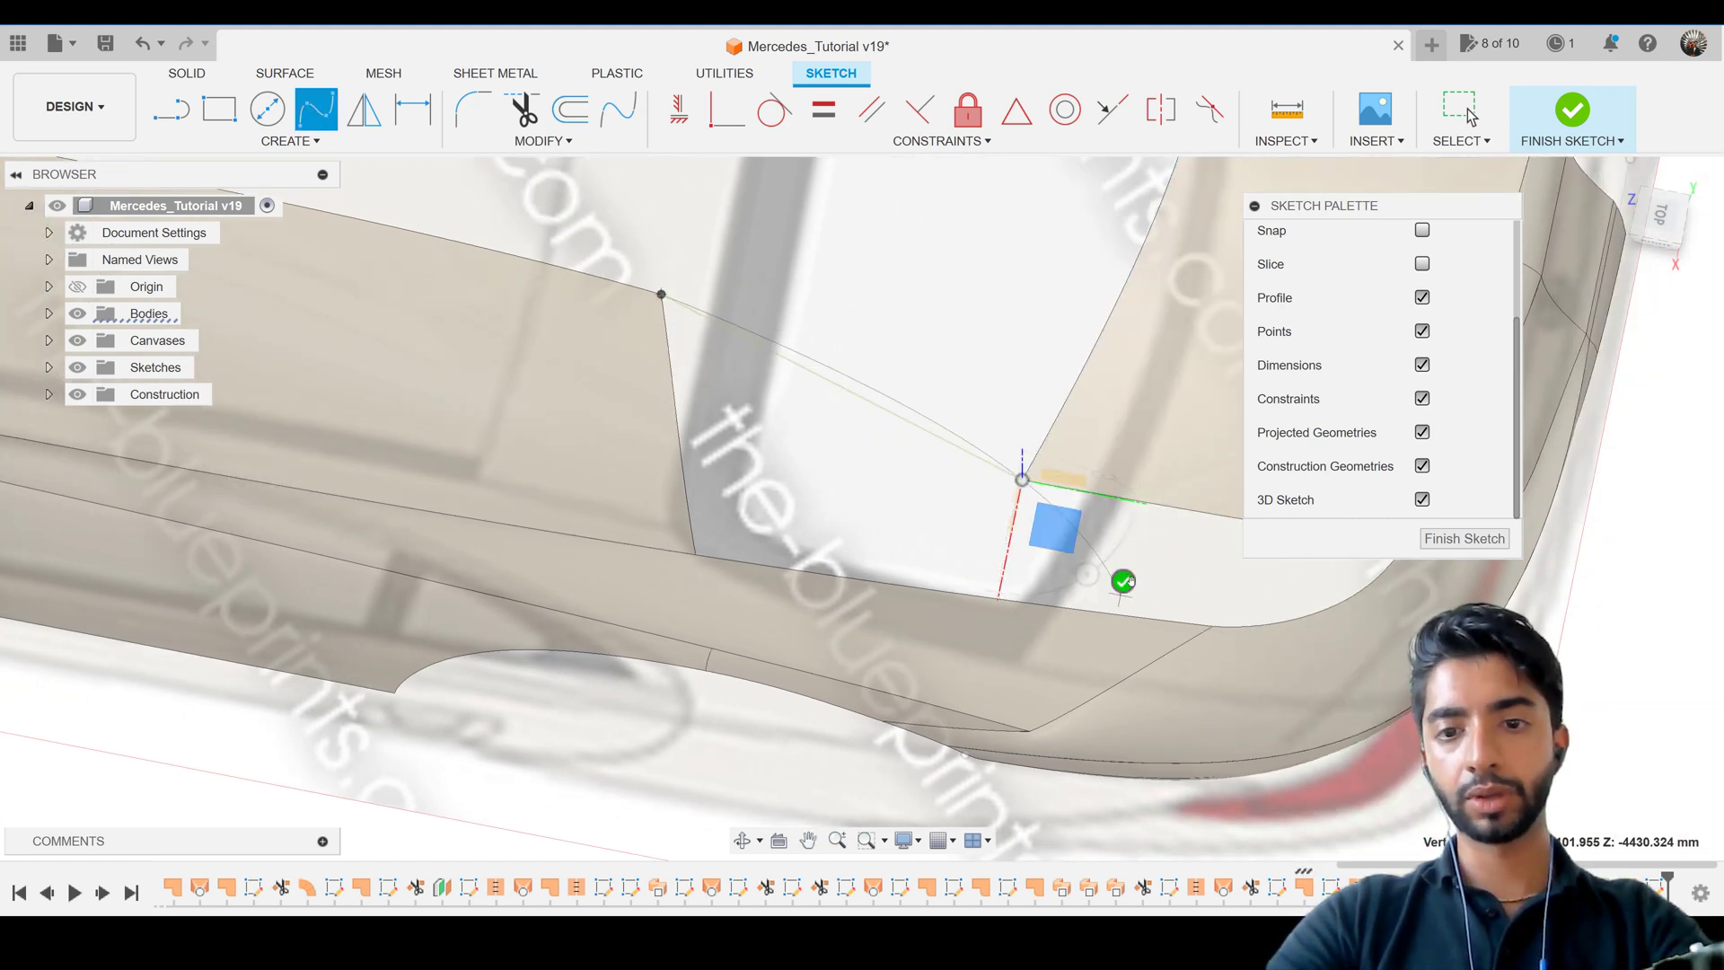
click(1122, 581)
click(1642, 216)
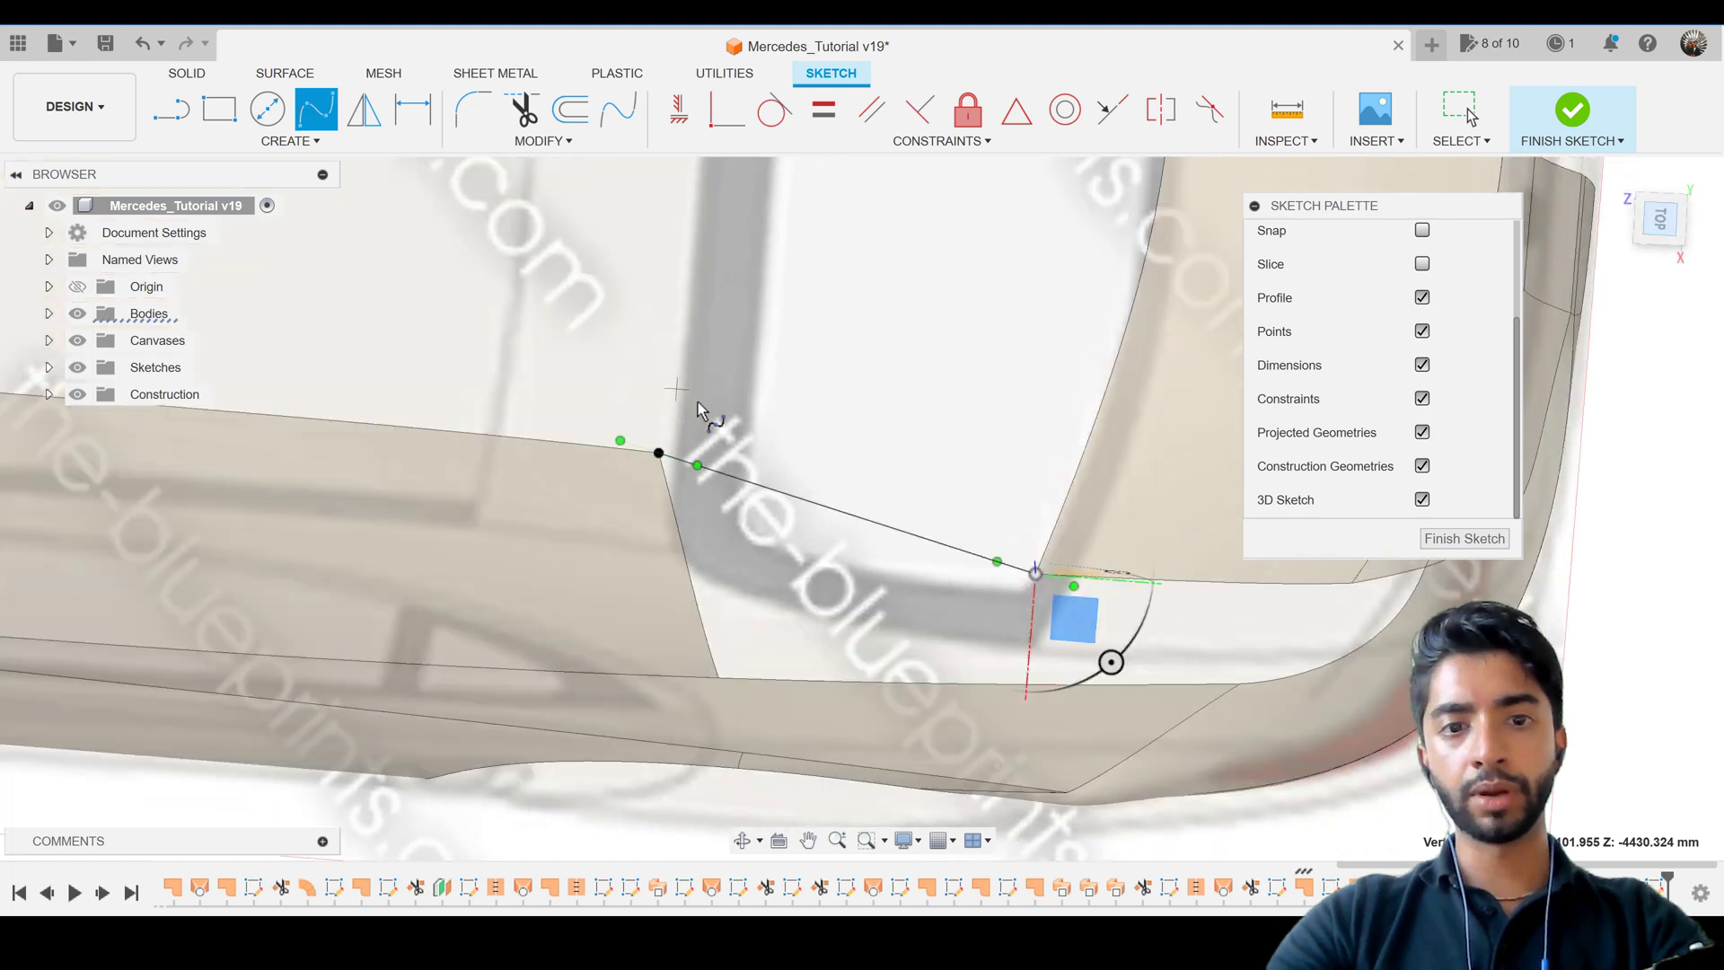
key(Escape)
Move the tangent handle at the spline's roof end by about 11 mm and -43.4 mm in the top view.
click(706, 569)
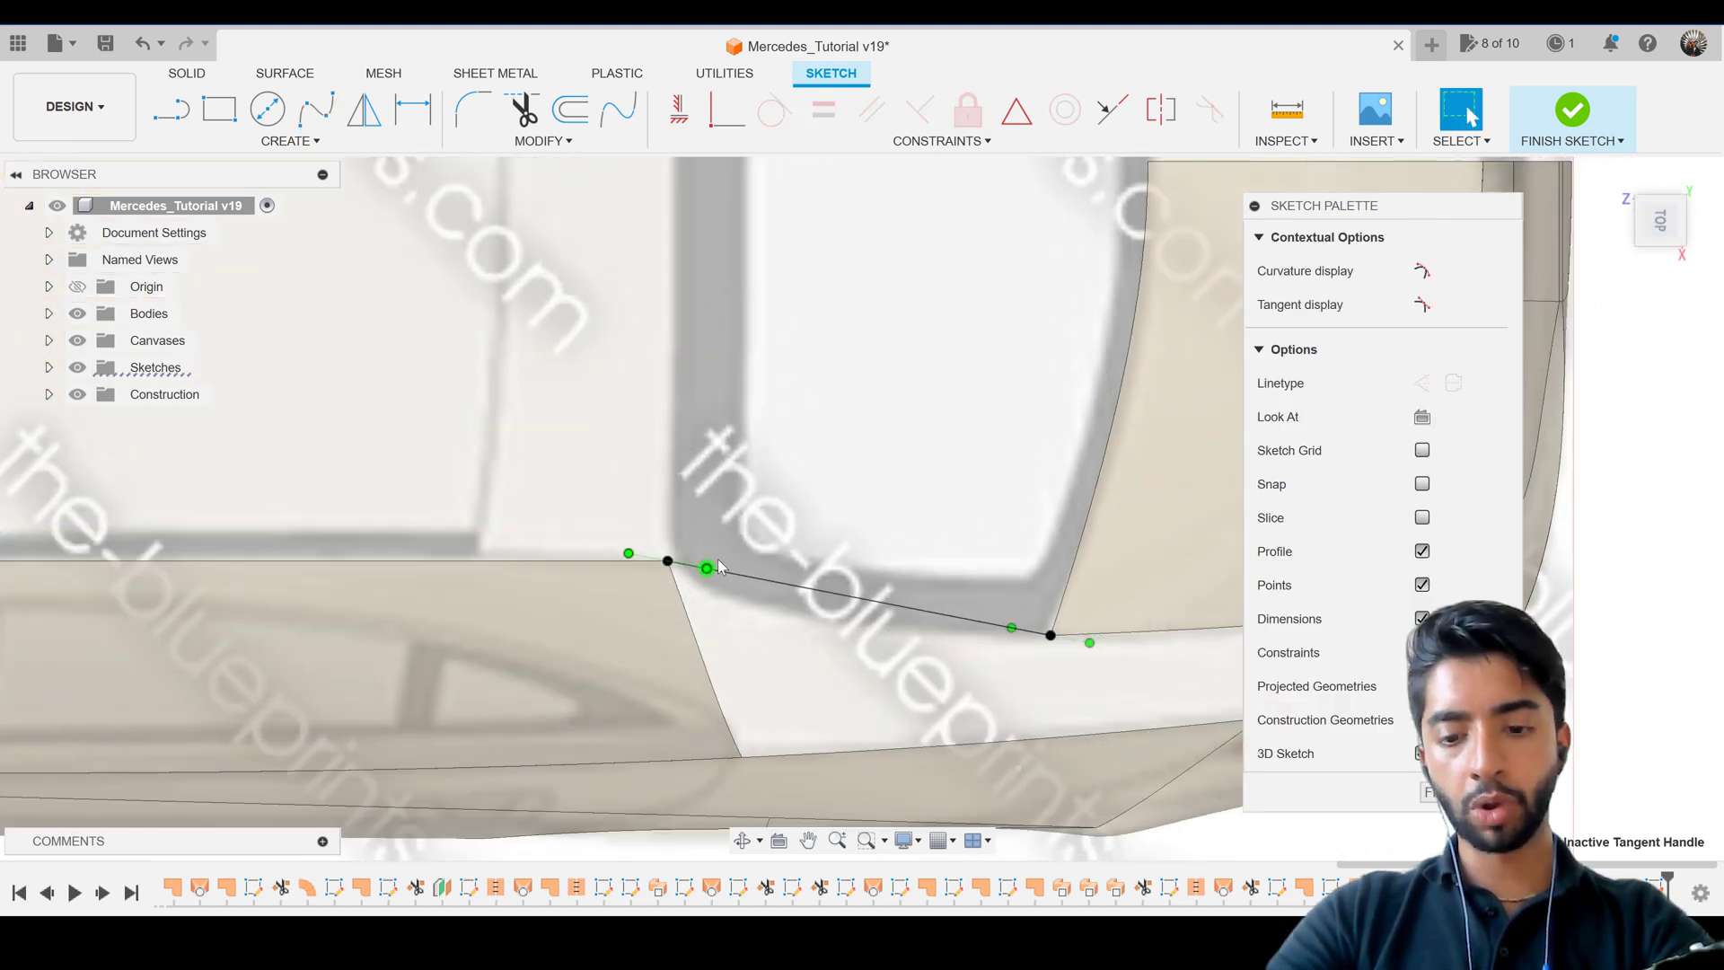
key(m)
drag(733, 598, 704, 609)
scroll(851, 460, down, 3)
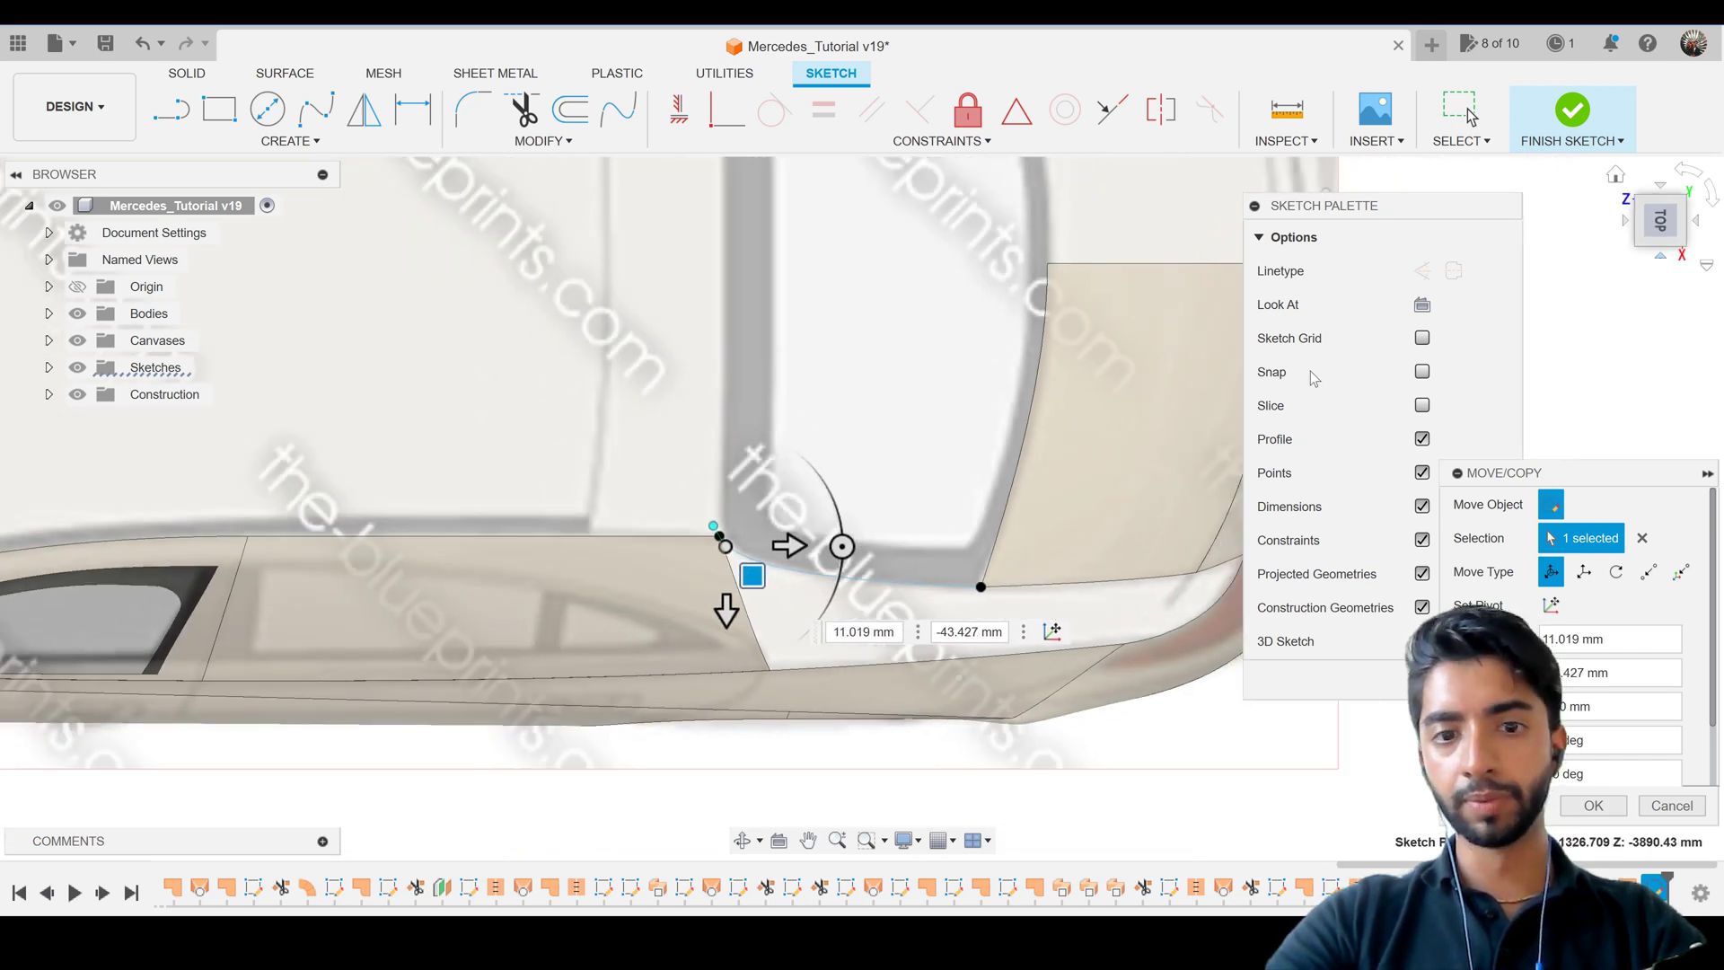
Move the tangent handle at the spline's roof end by about 2.4 mm and 18.5 mm in the right view, following the blueprint.
click(1661, 266)
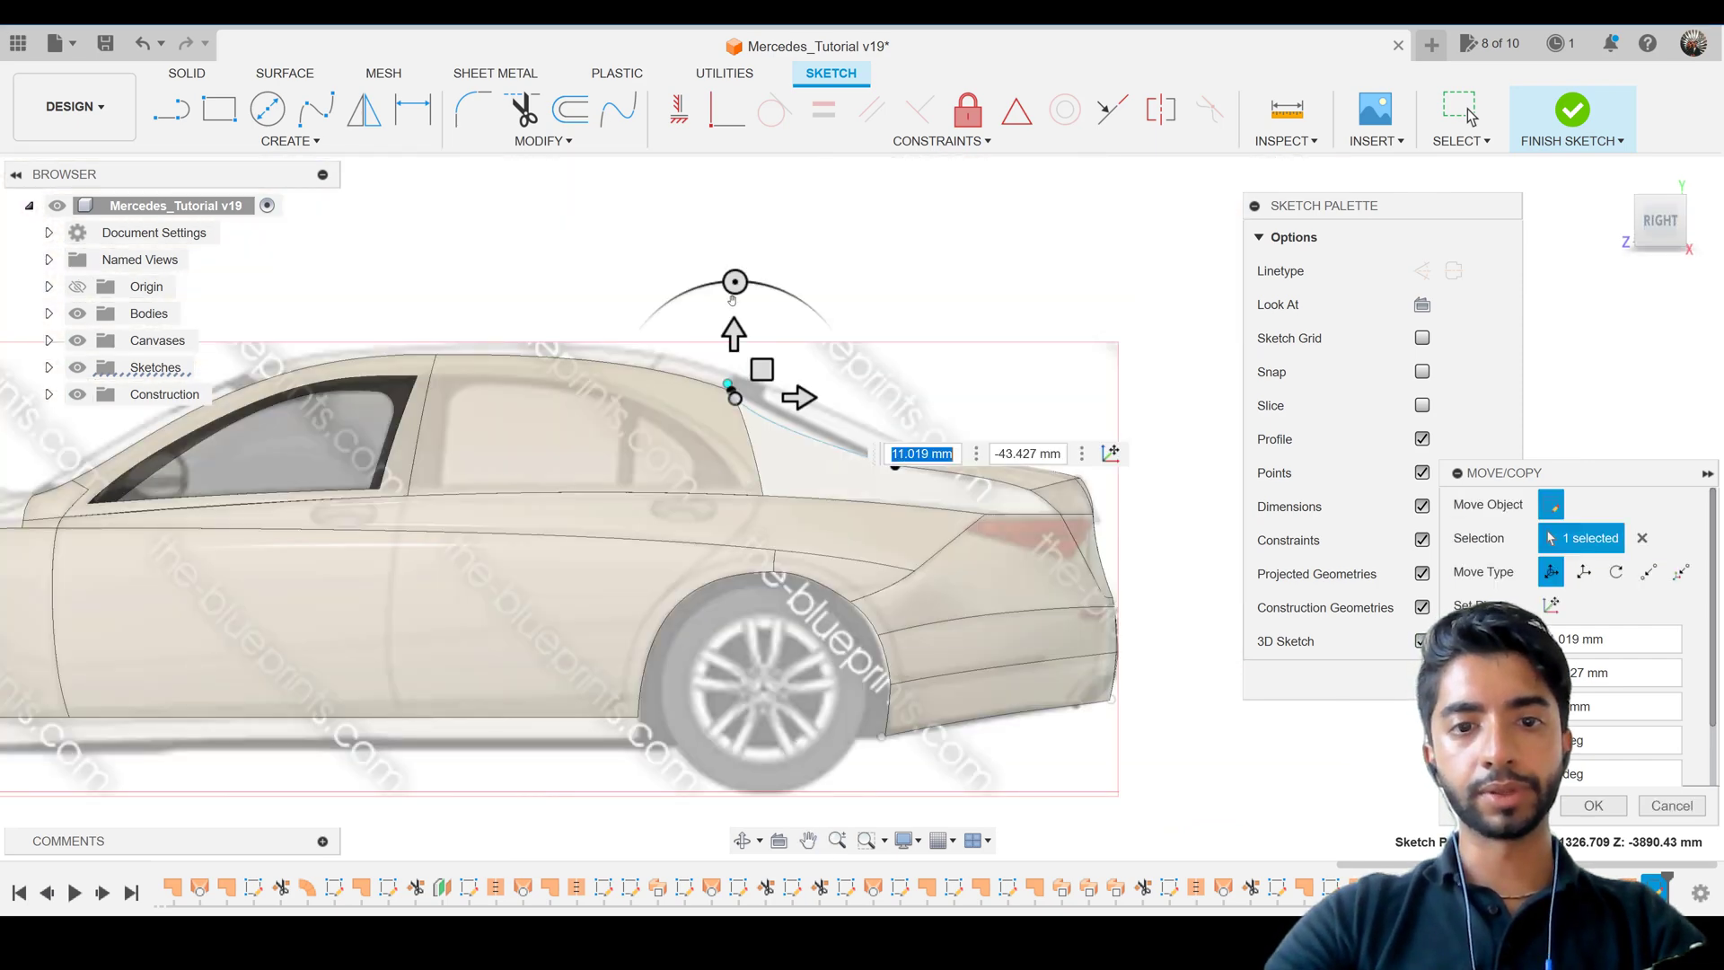
scroll(763, 581, up, 5)
drag(763, 577, 766, 558)
scroll(875, 463, down, 3)
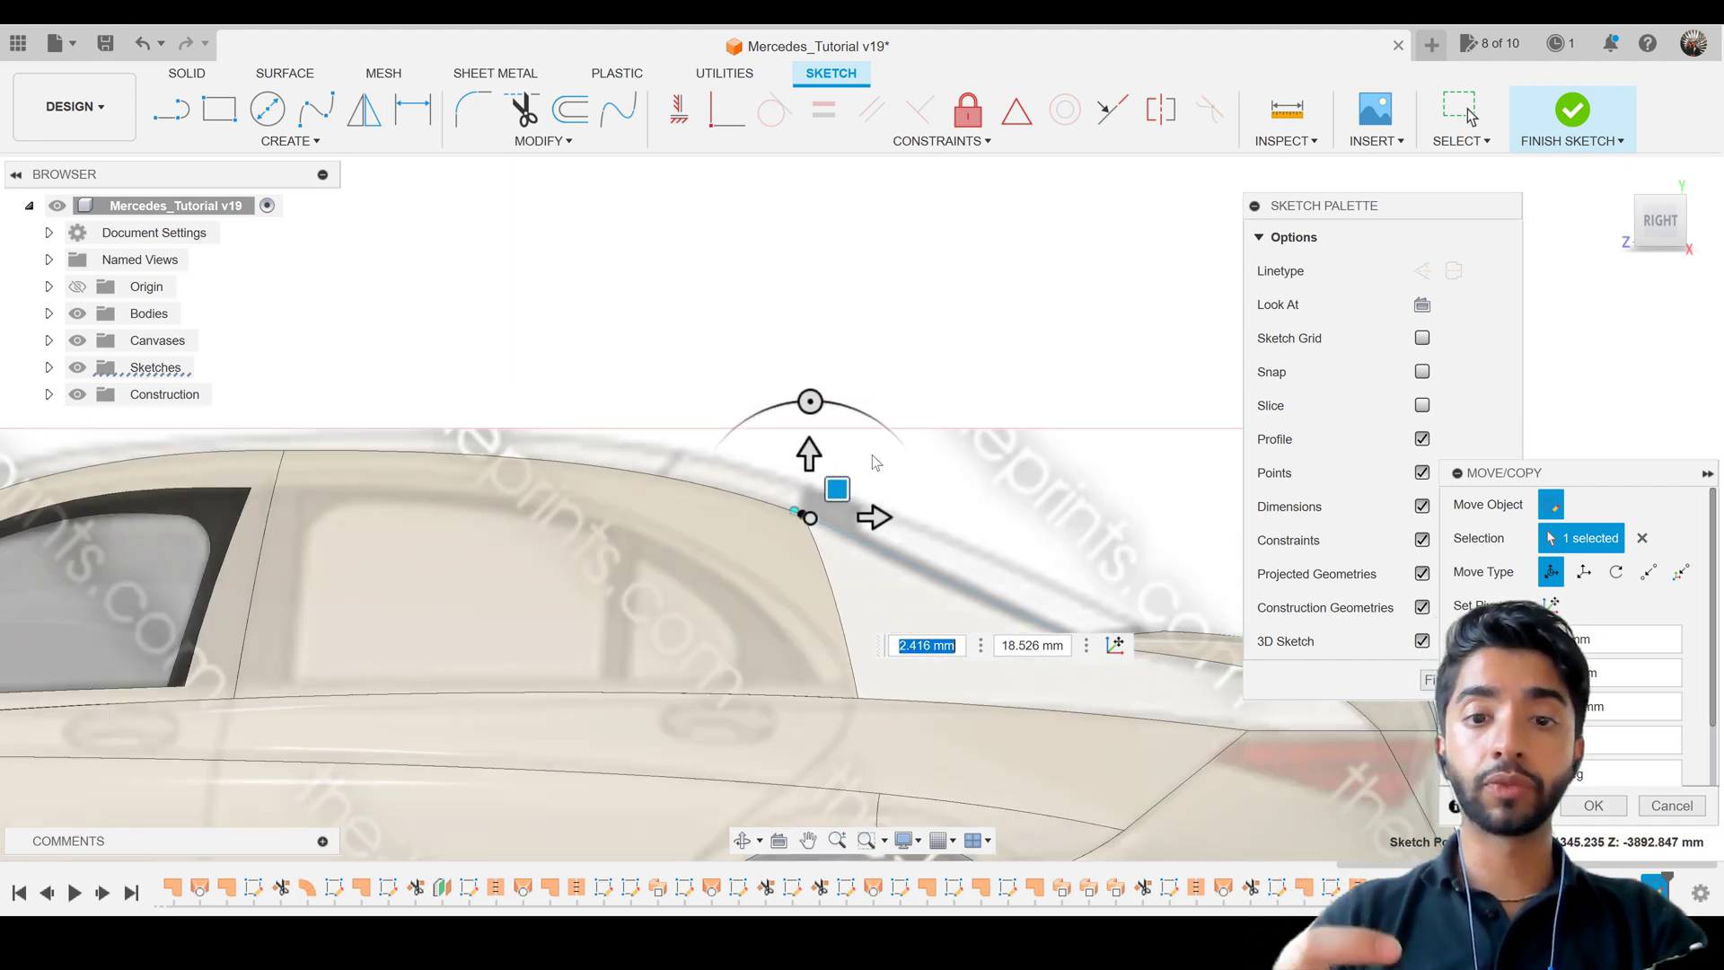
scroll(875, 462, down, 1)
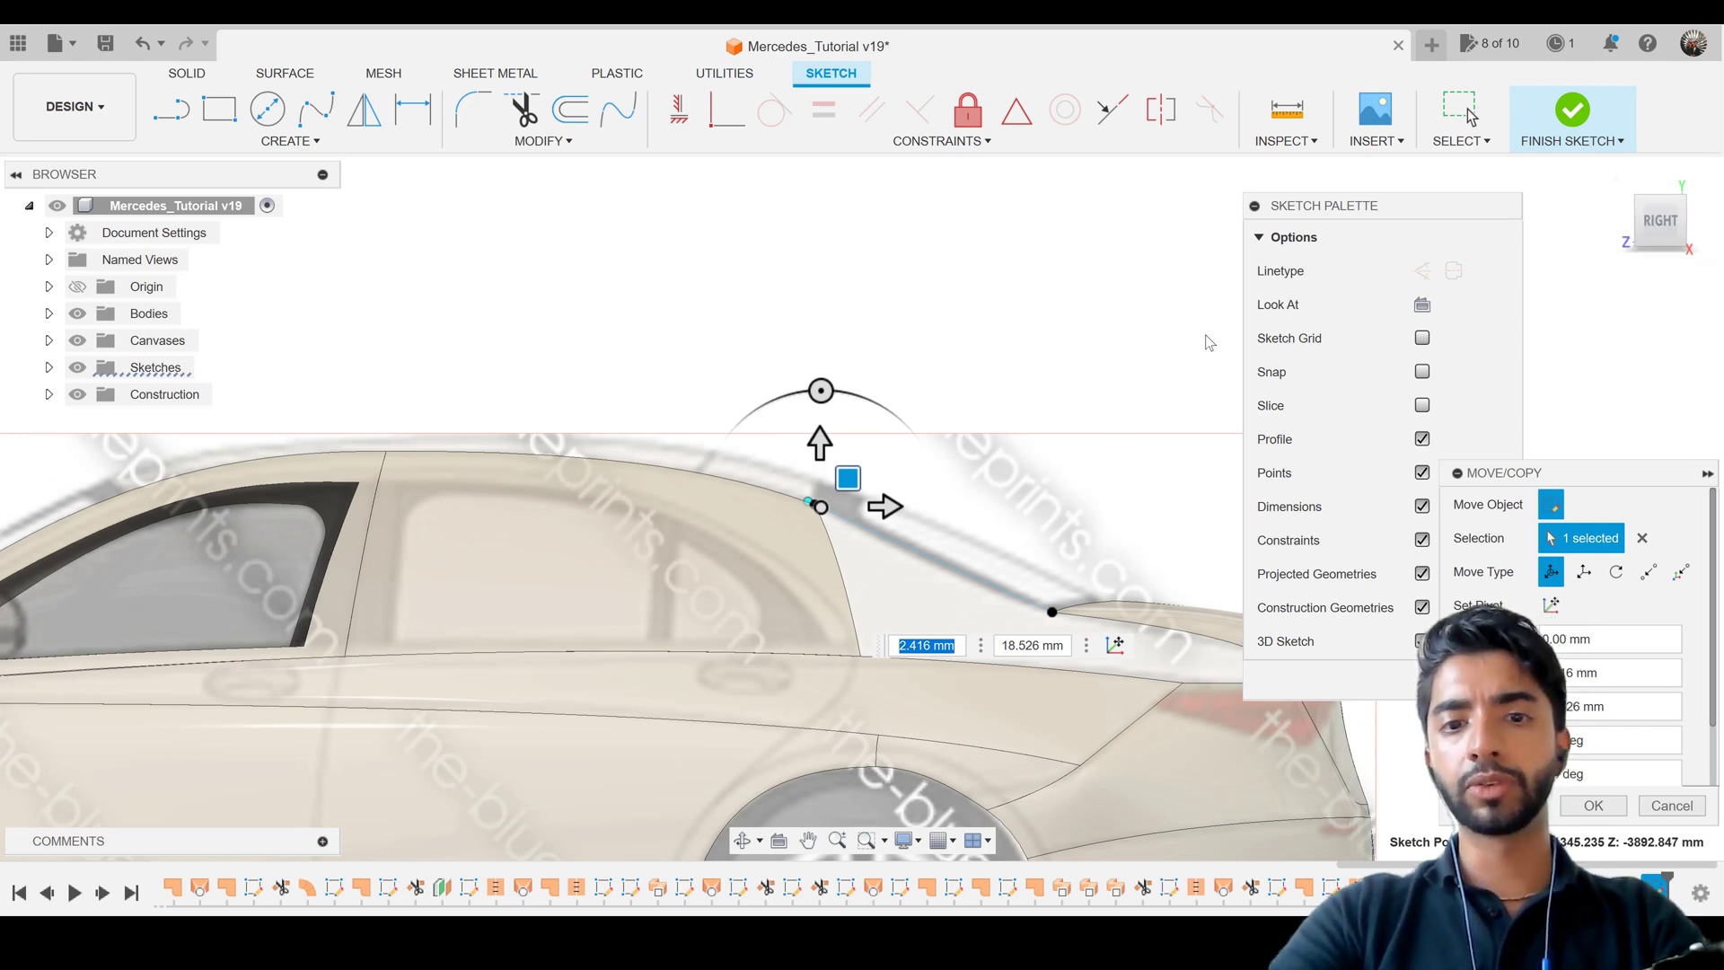
scroll(1017, 551, up, 2)
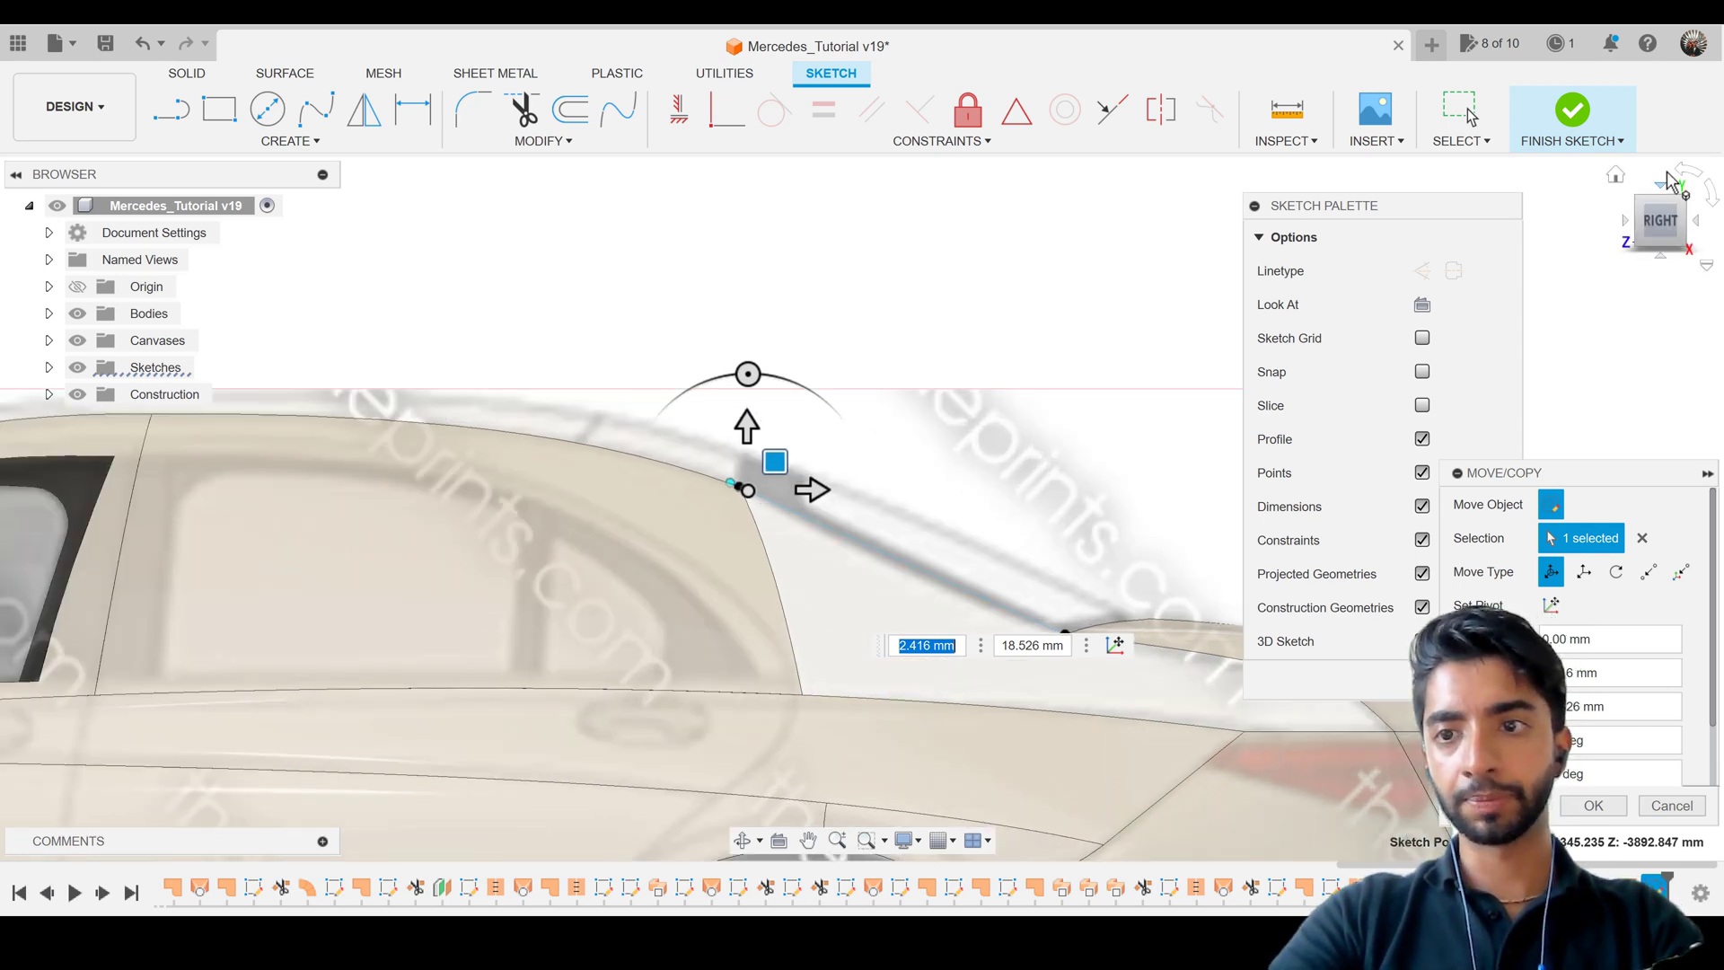
Check the spline's shape in the top and right views, accept the handle move and finish the sketch.
mouse_move(769, 563)
shift+middle_down()
mouse_move(970, 547)
mouse_move(791, 380)
shift+middle_up()
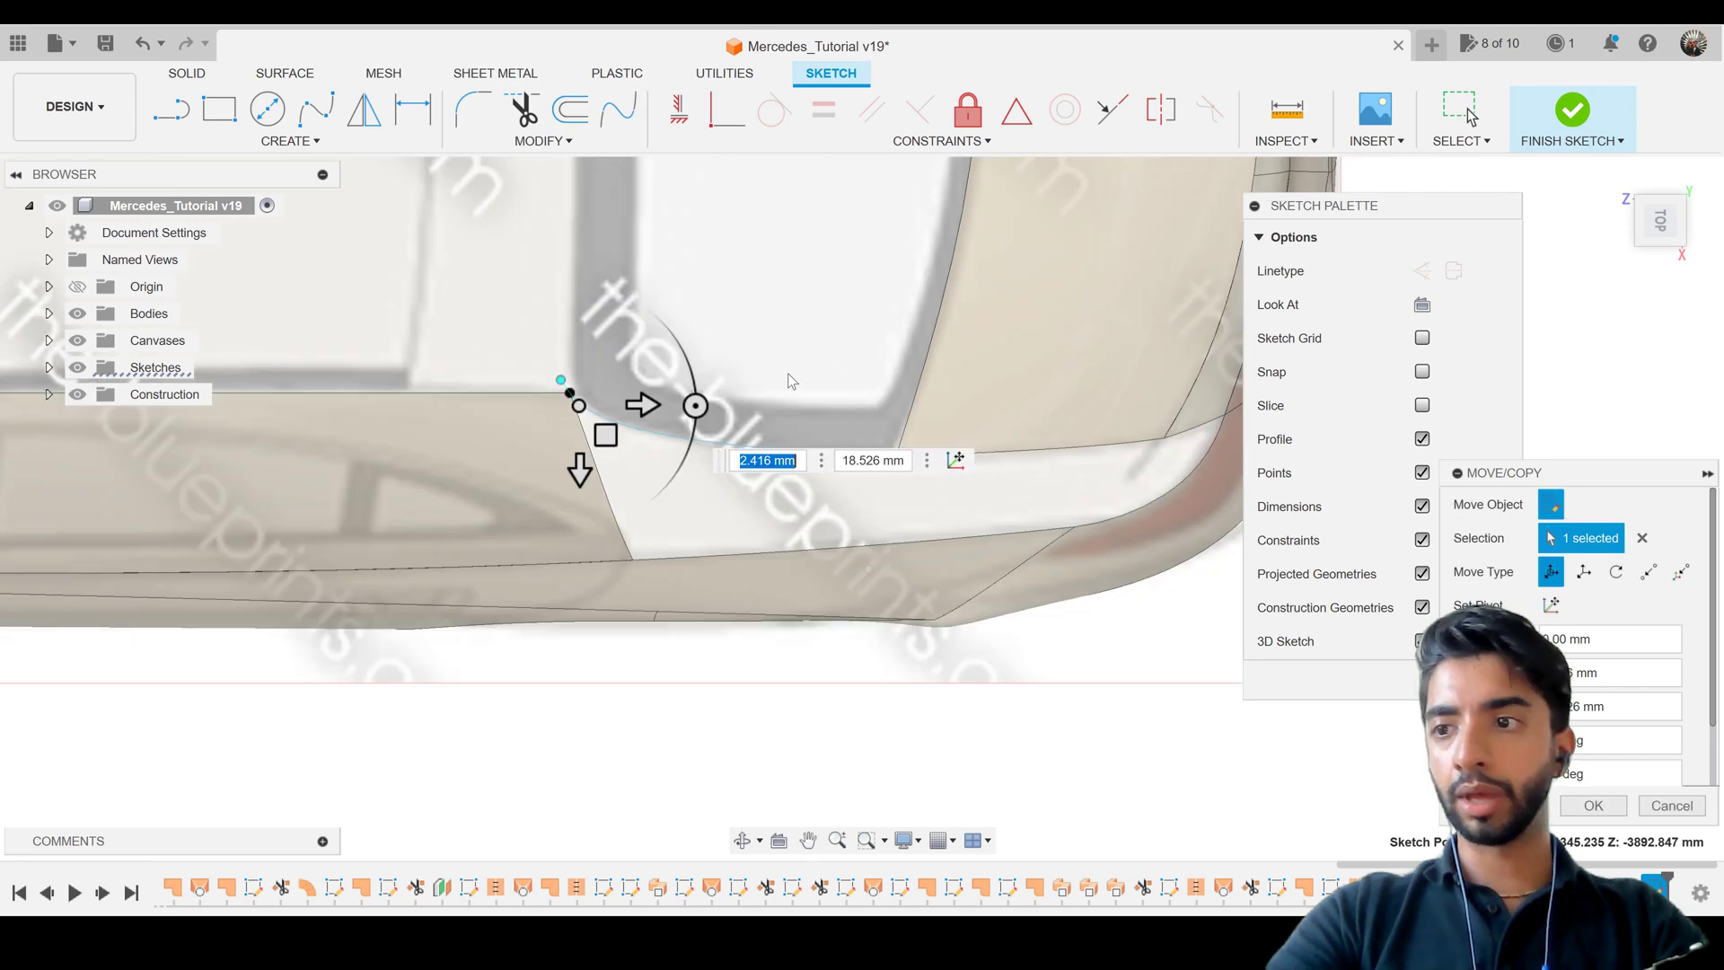
scroll(892, 529, up, 3)
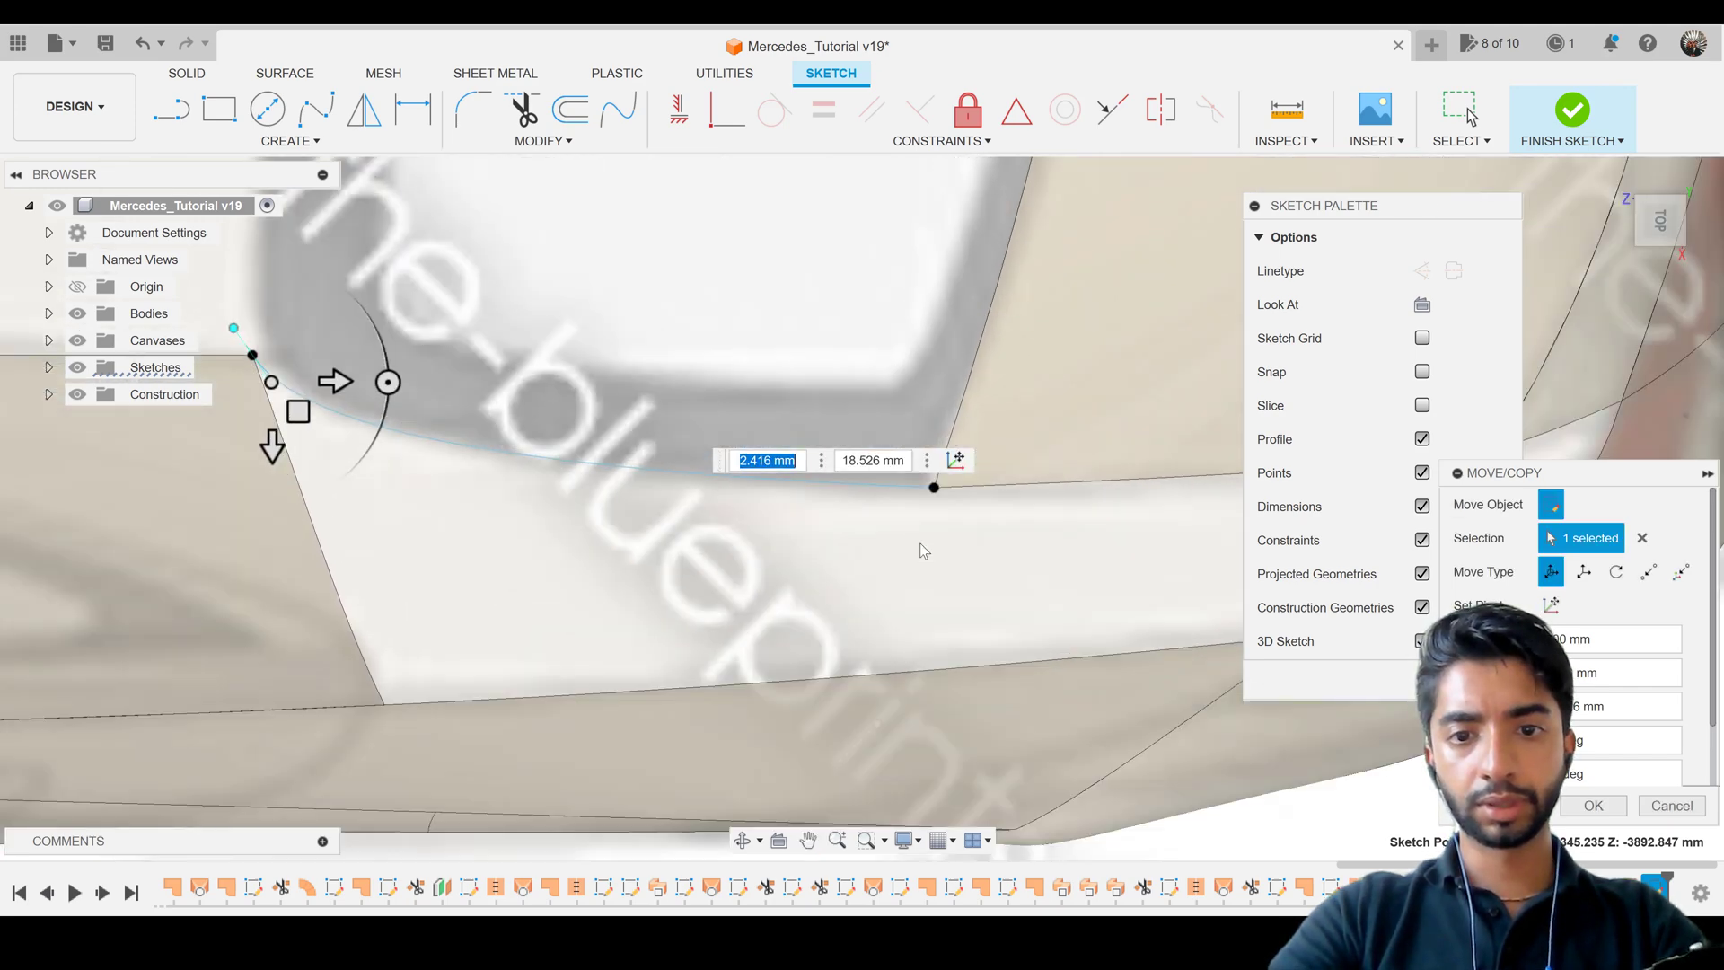
scroll(921, 546, down, 5)
click(1664, 258)
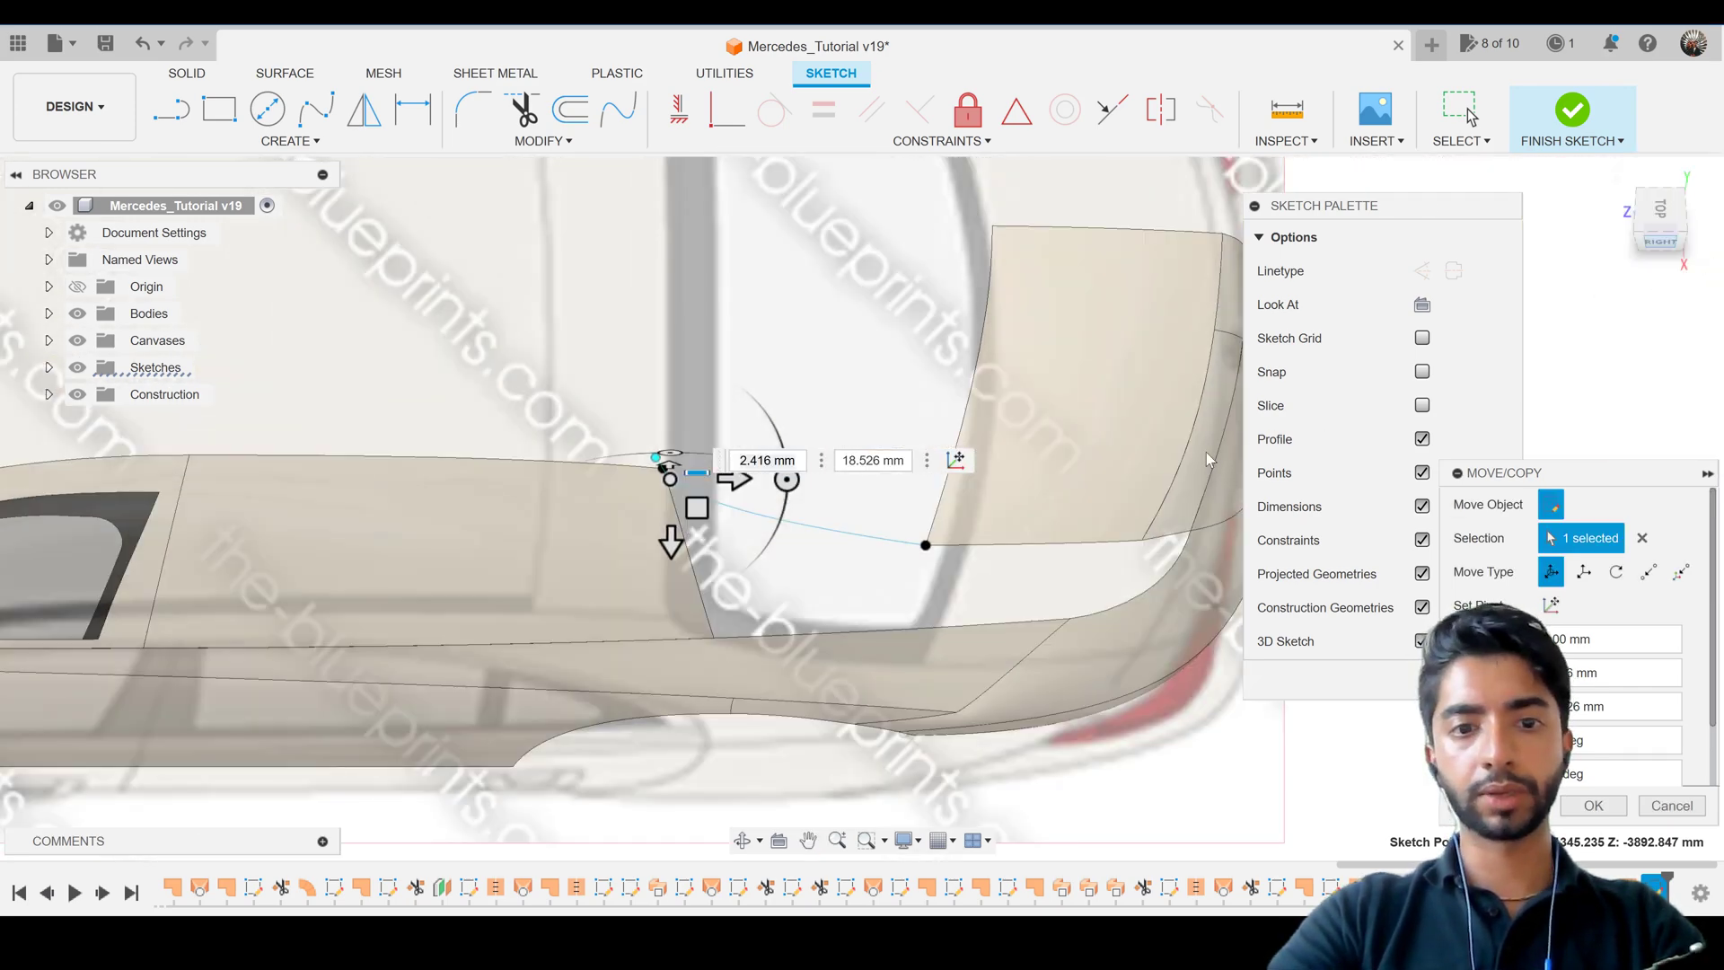
shift+middle_drag(1208, 460, 1109, 501)
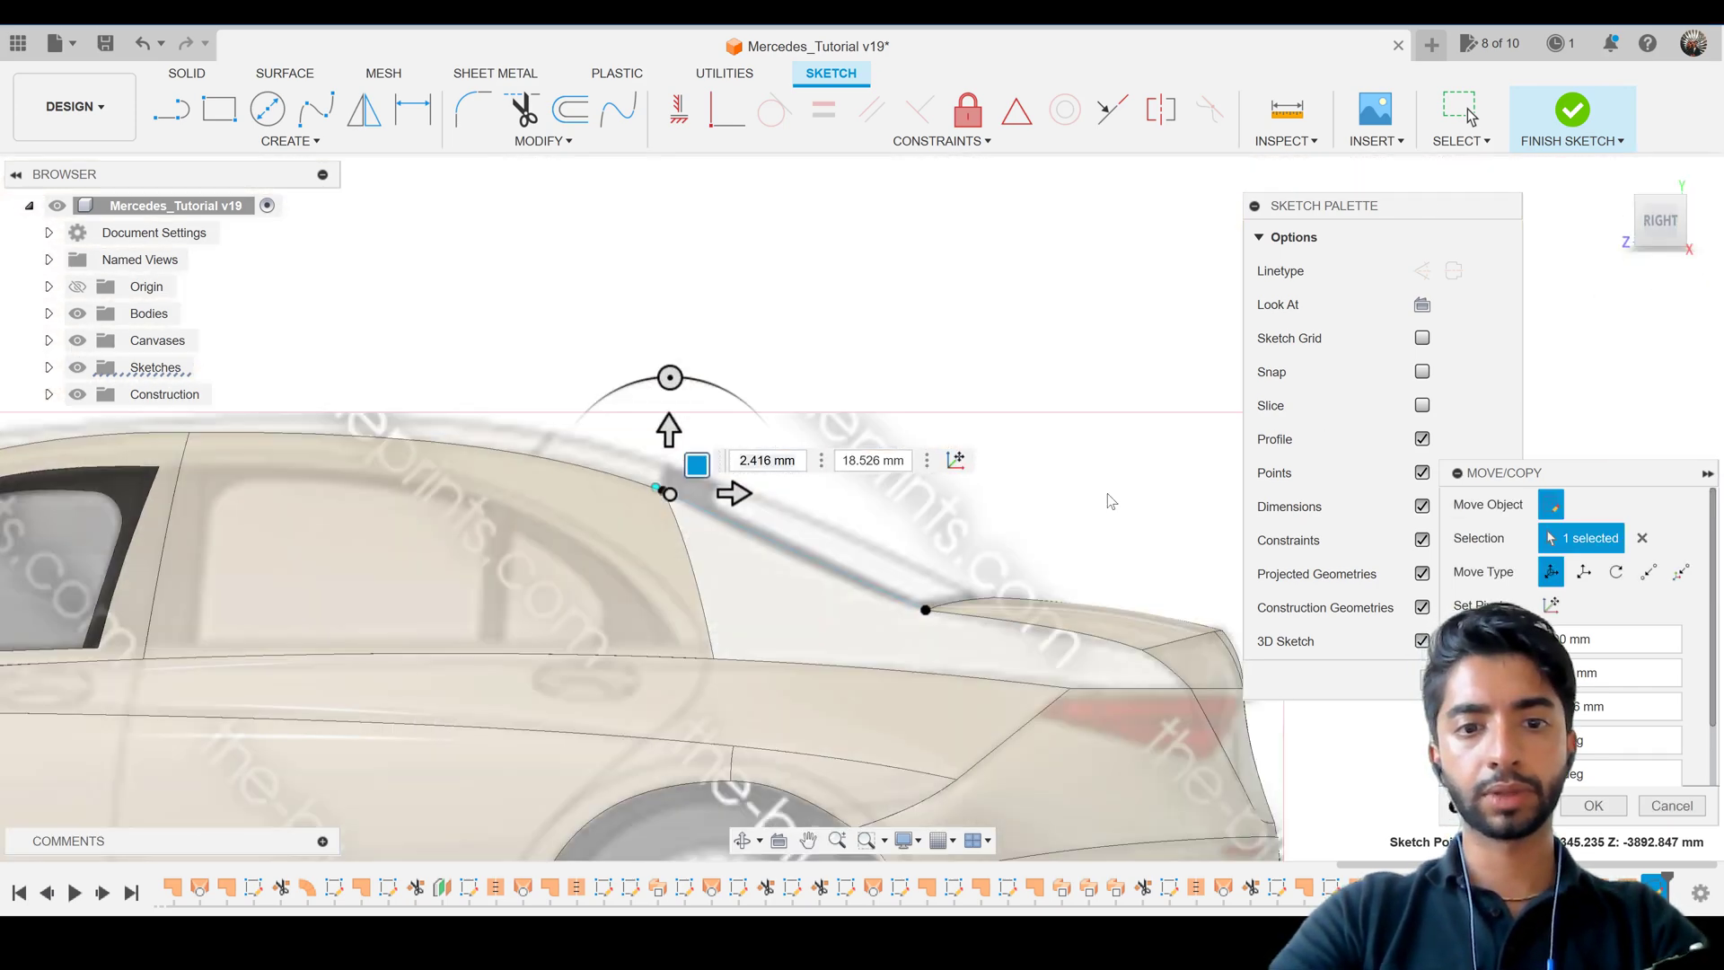
click(1604, 810)
click(1469, 680)
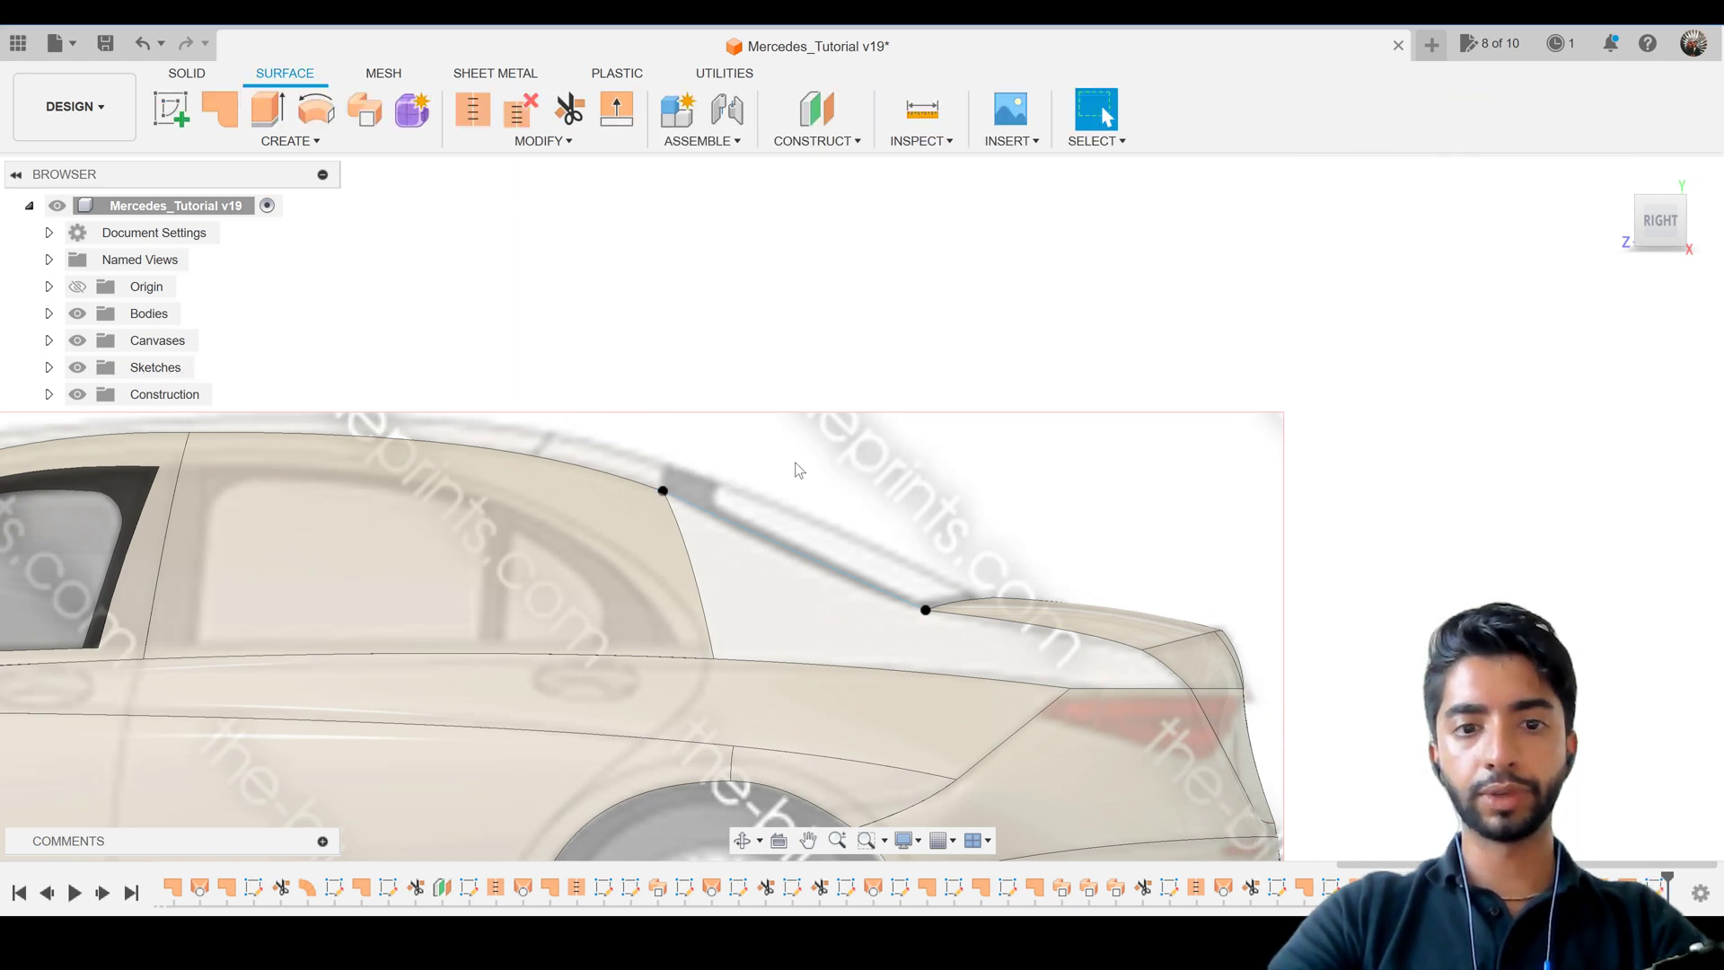
Examine the new spline, the window panel's rear edge and the beltline edge that bound the rear pillar gap.
scroll(731, 520, down, 4)
scroll(828, 558, up, 5)
shift+middle_drag(751, 566, 659, 633)
middle_drag(659, 633, 1243, 239)
scroll(770, 551, down, 3)
shift+middle_drag(779, 520, 977, 469)
click(833, 497)
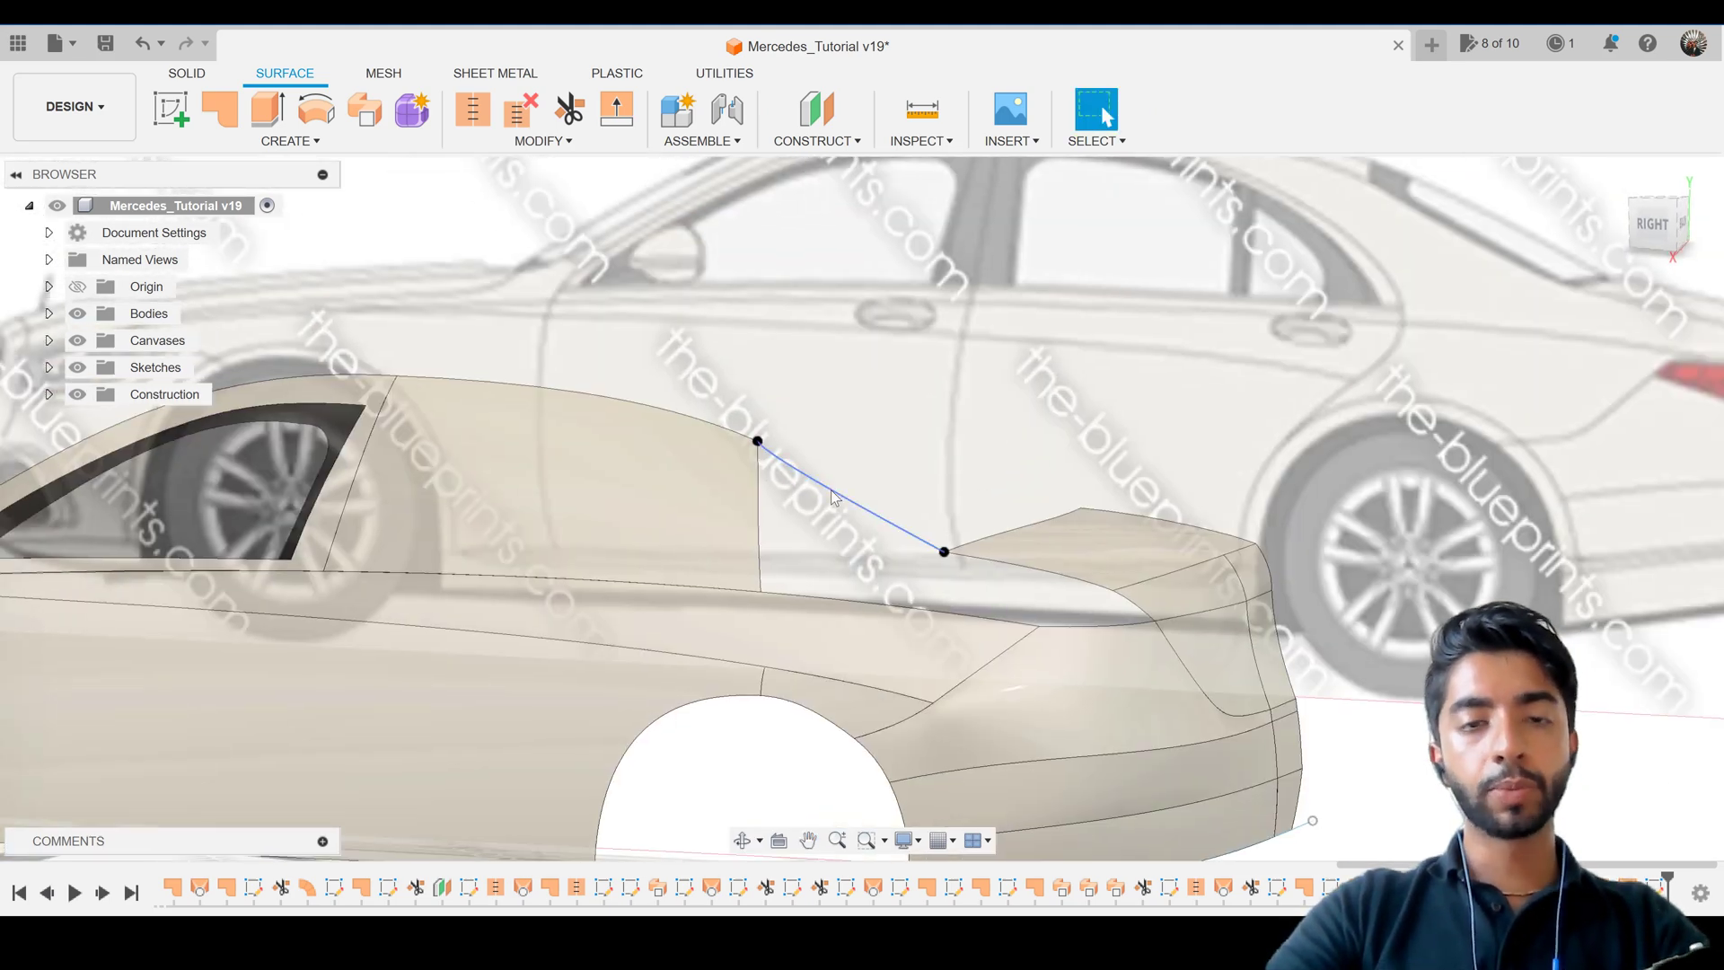
click(828, 526)
scroll(835, 505, up, 3)
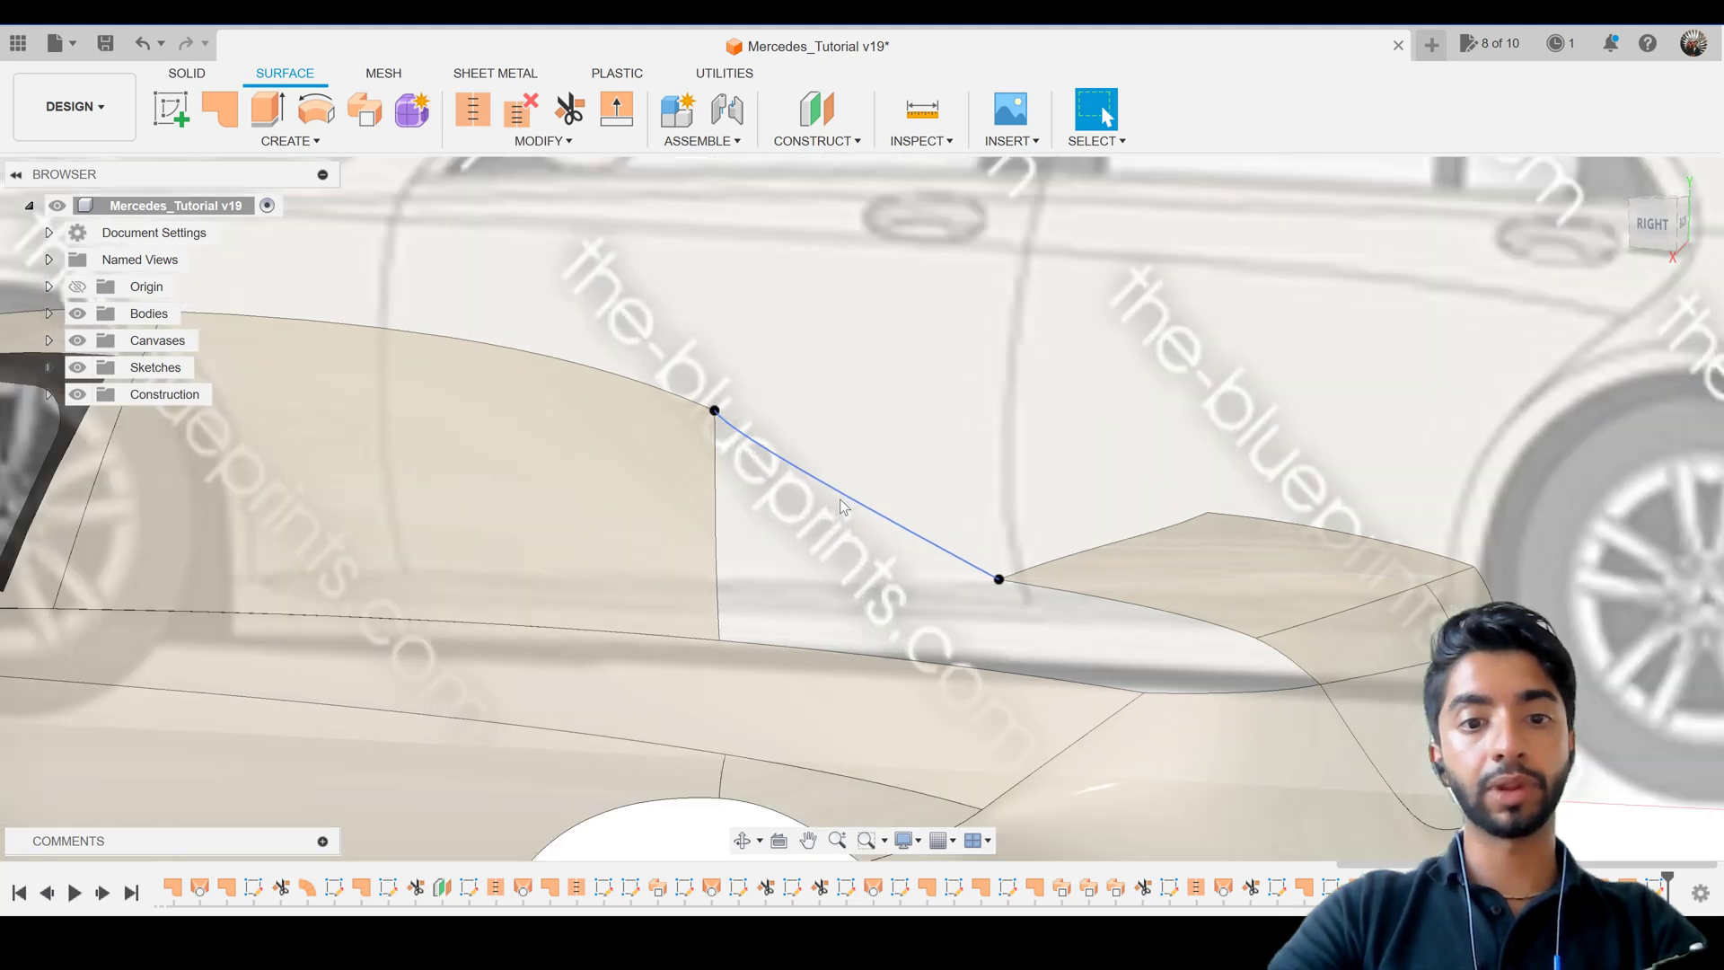
click(832, 508)
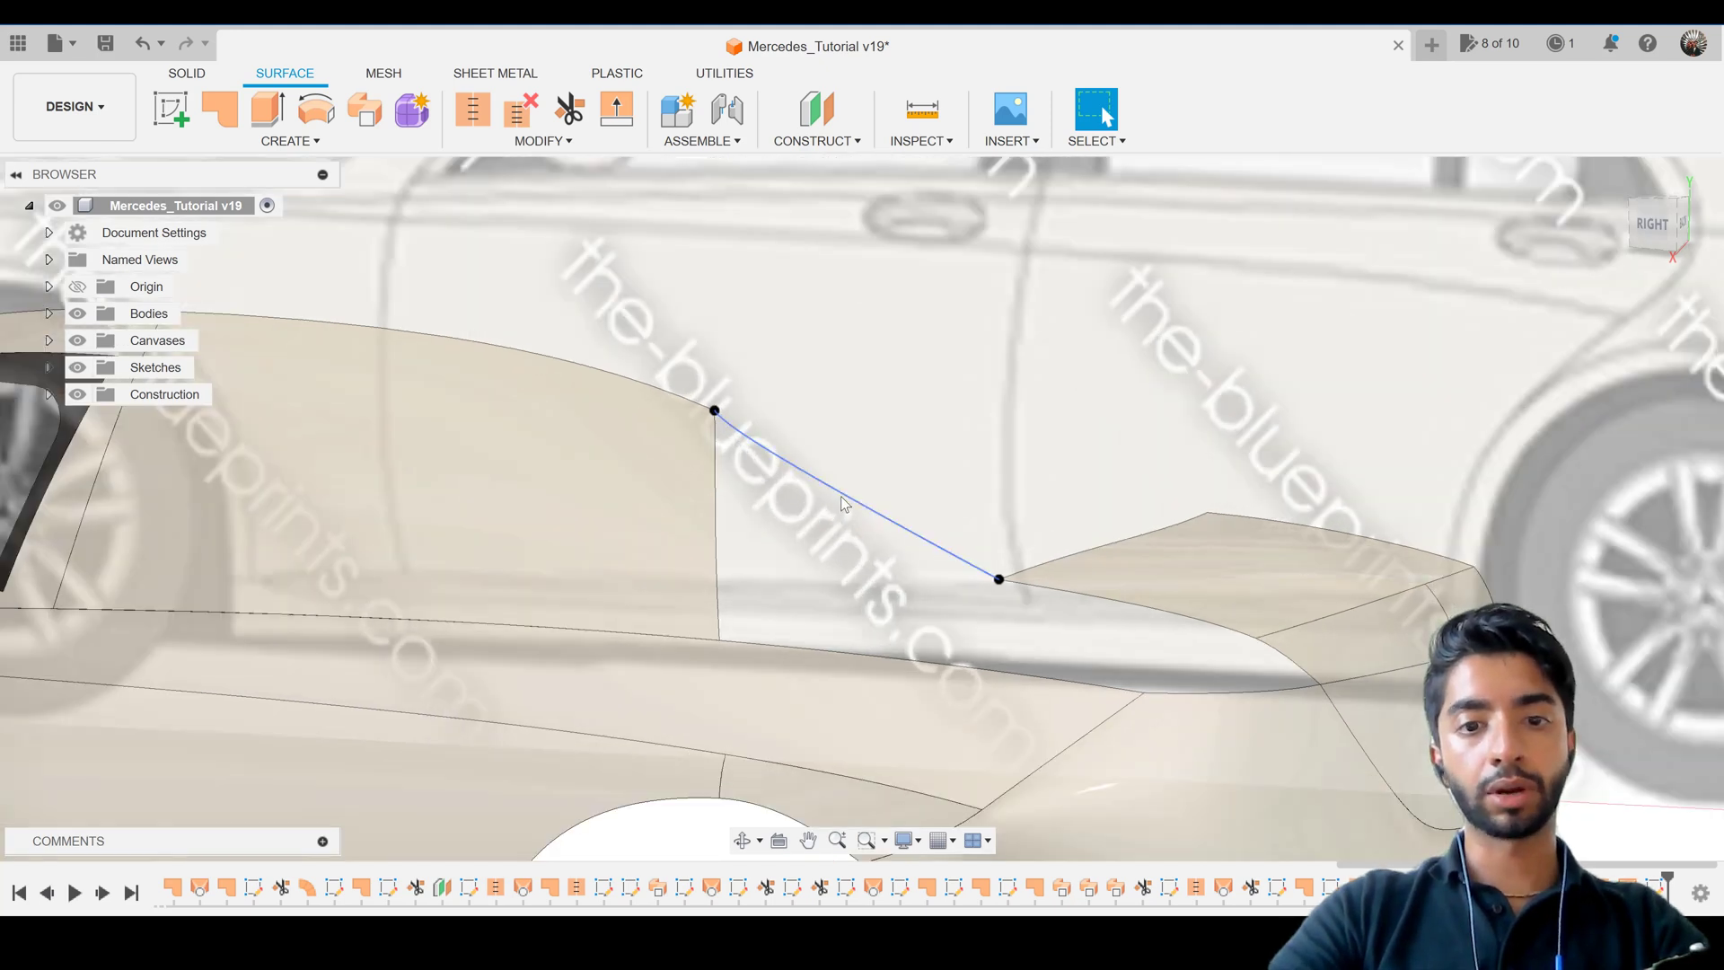
click(717, 559)
click(770, 647)
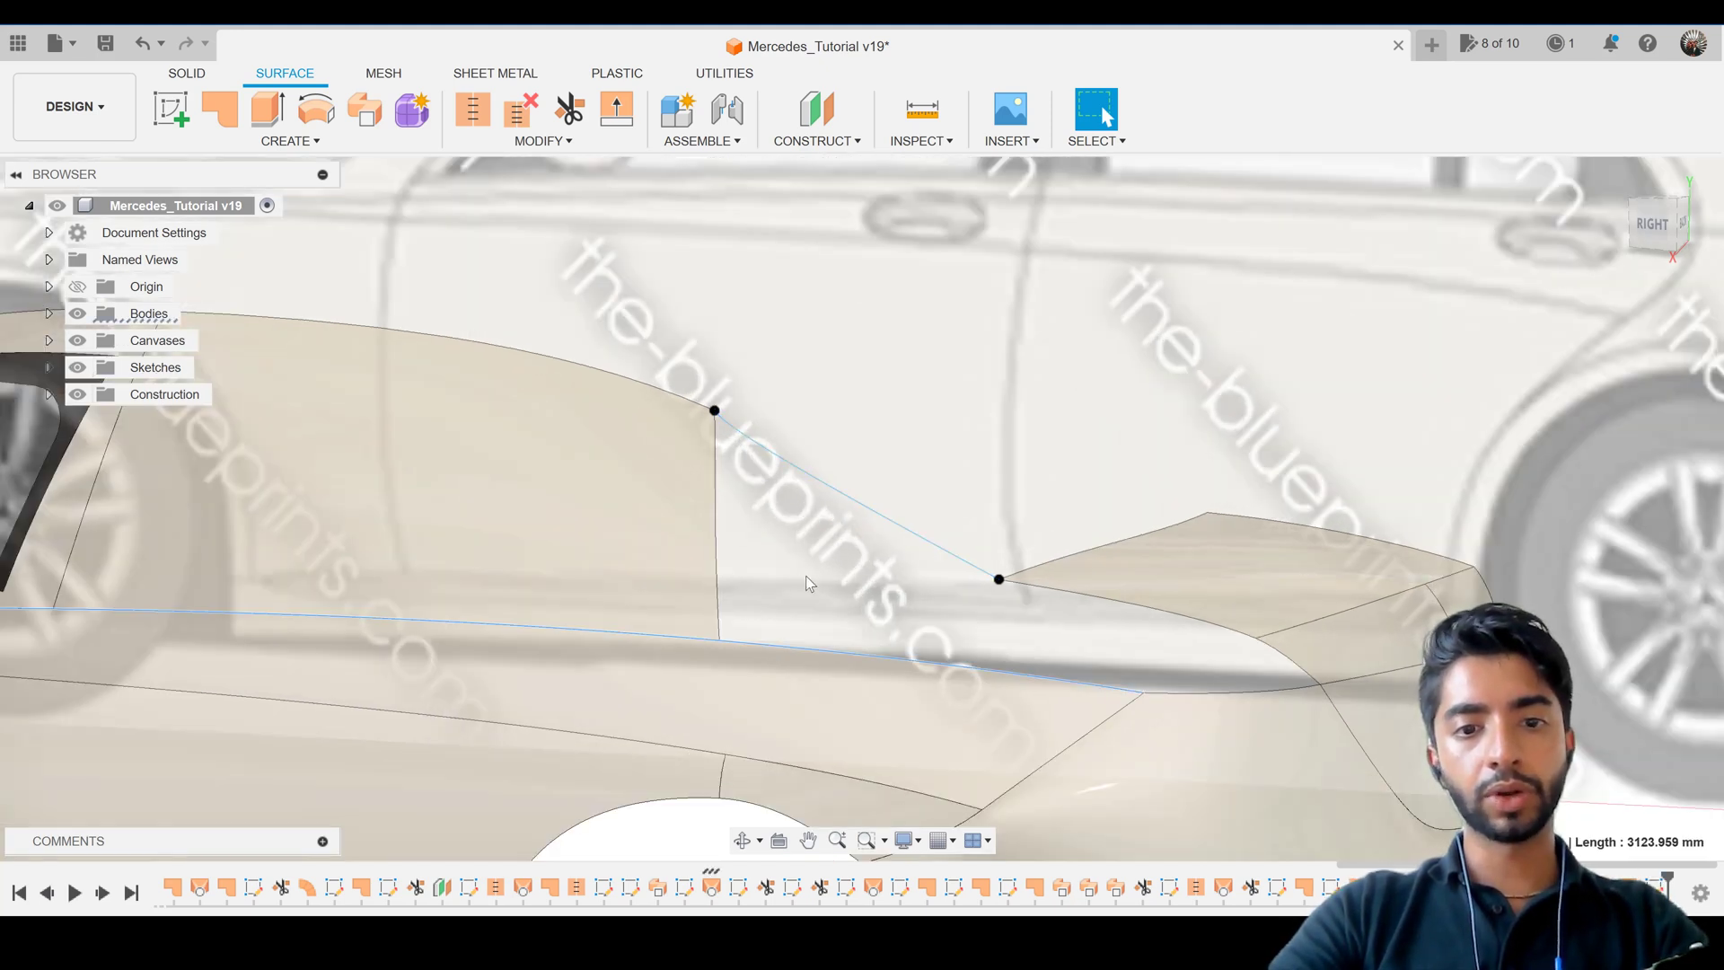
scroll(806, 582, down, 2)
scroll(808, 592, down, 2)
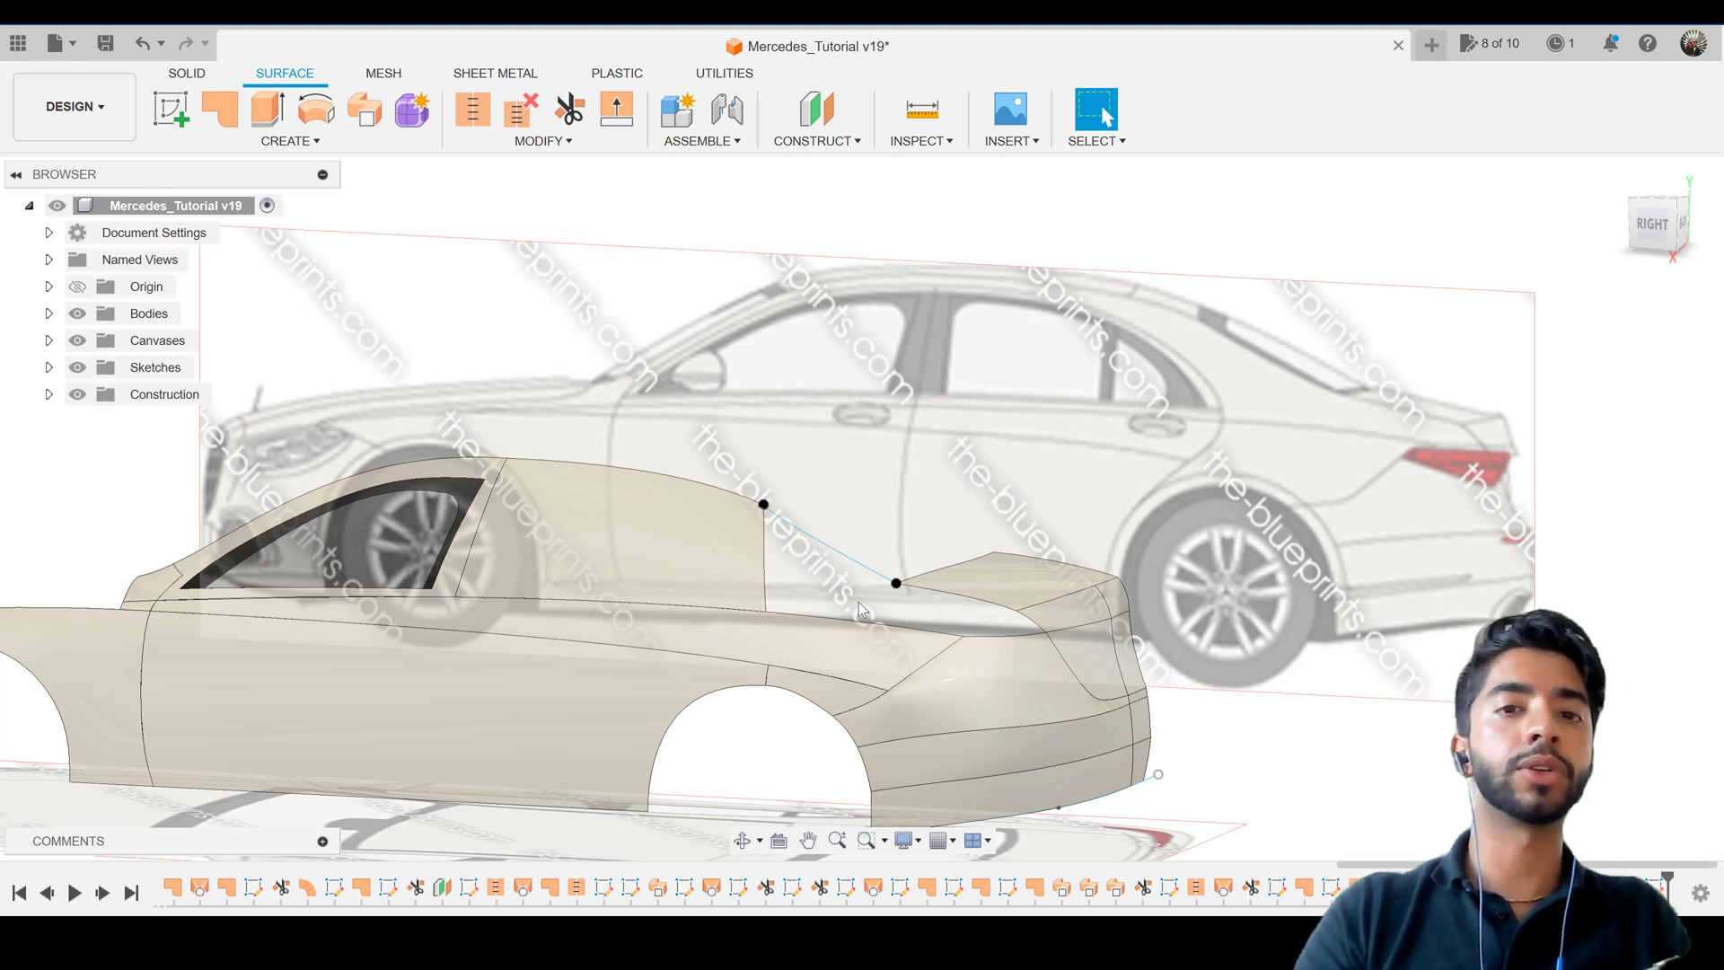
Show the hidden sketches from Sketch122 back to Sketch116 to locate the beltline curve.
click(49, 367)
scroll(117, 446, down, 2)
scroll(116, 446, down, 5)
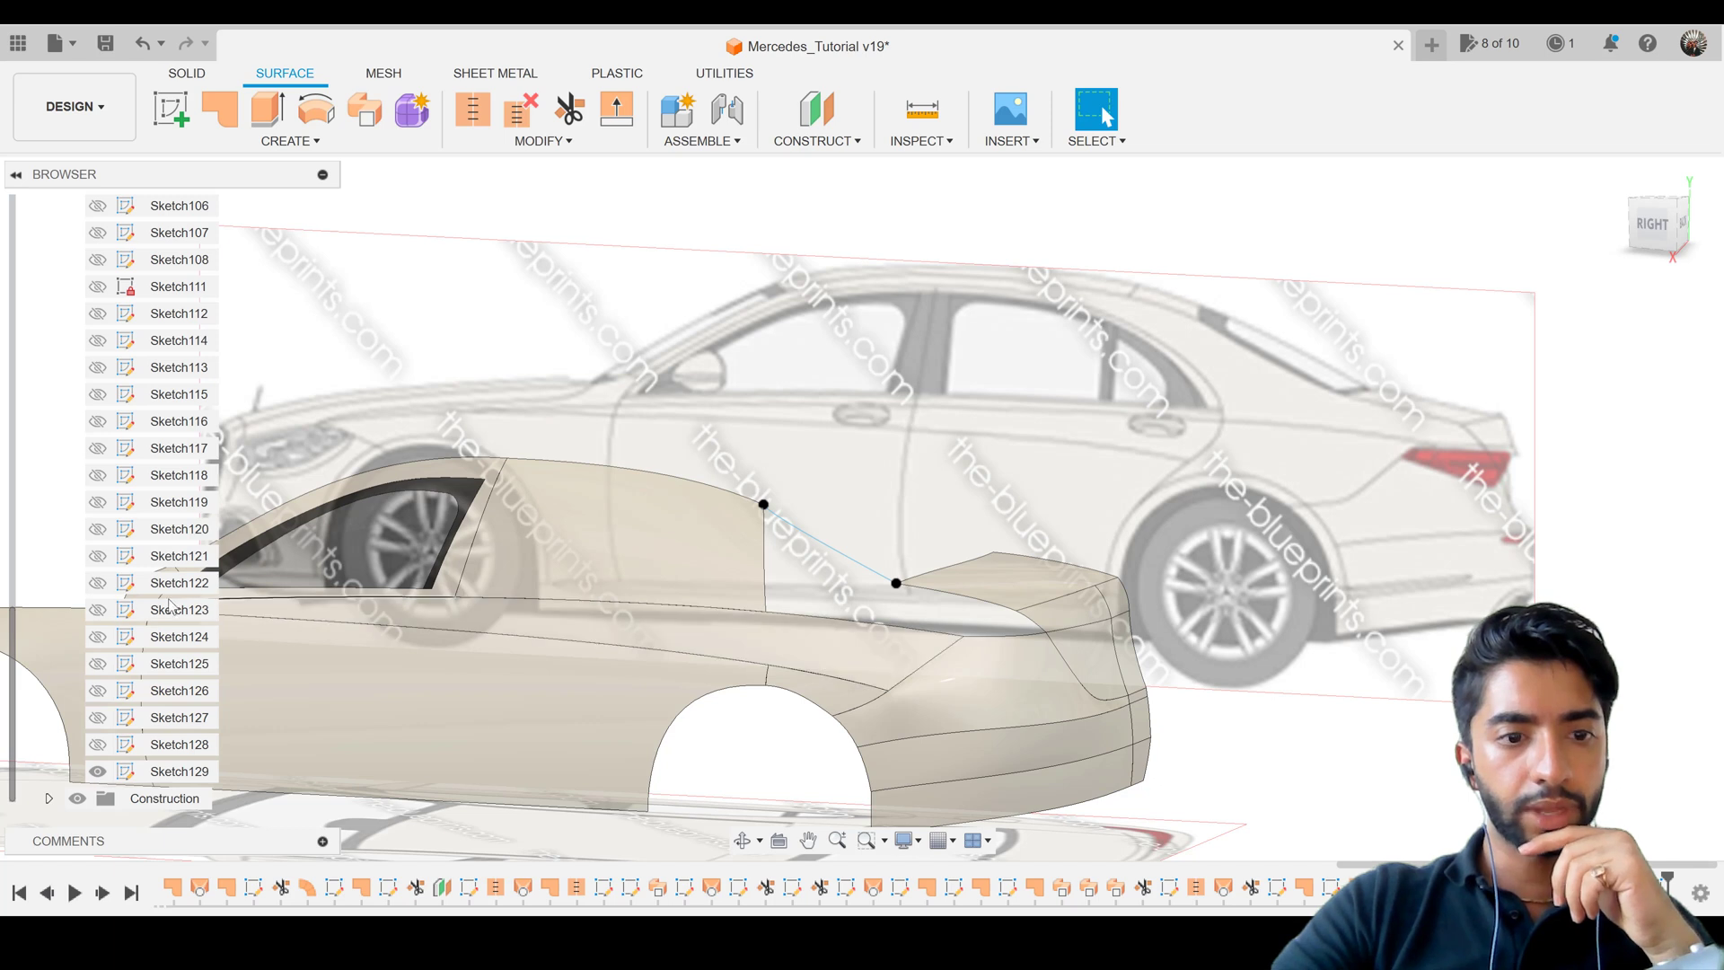
click(97, 582)
click(97, 555)
click(97, 528)
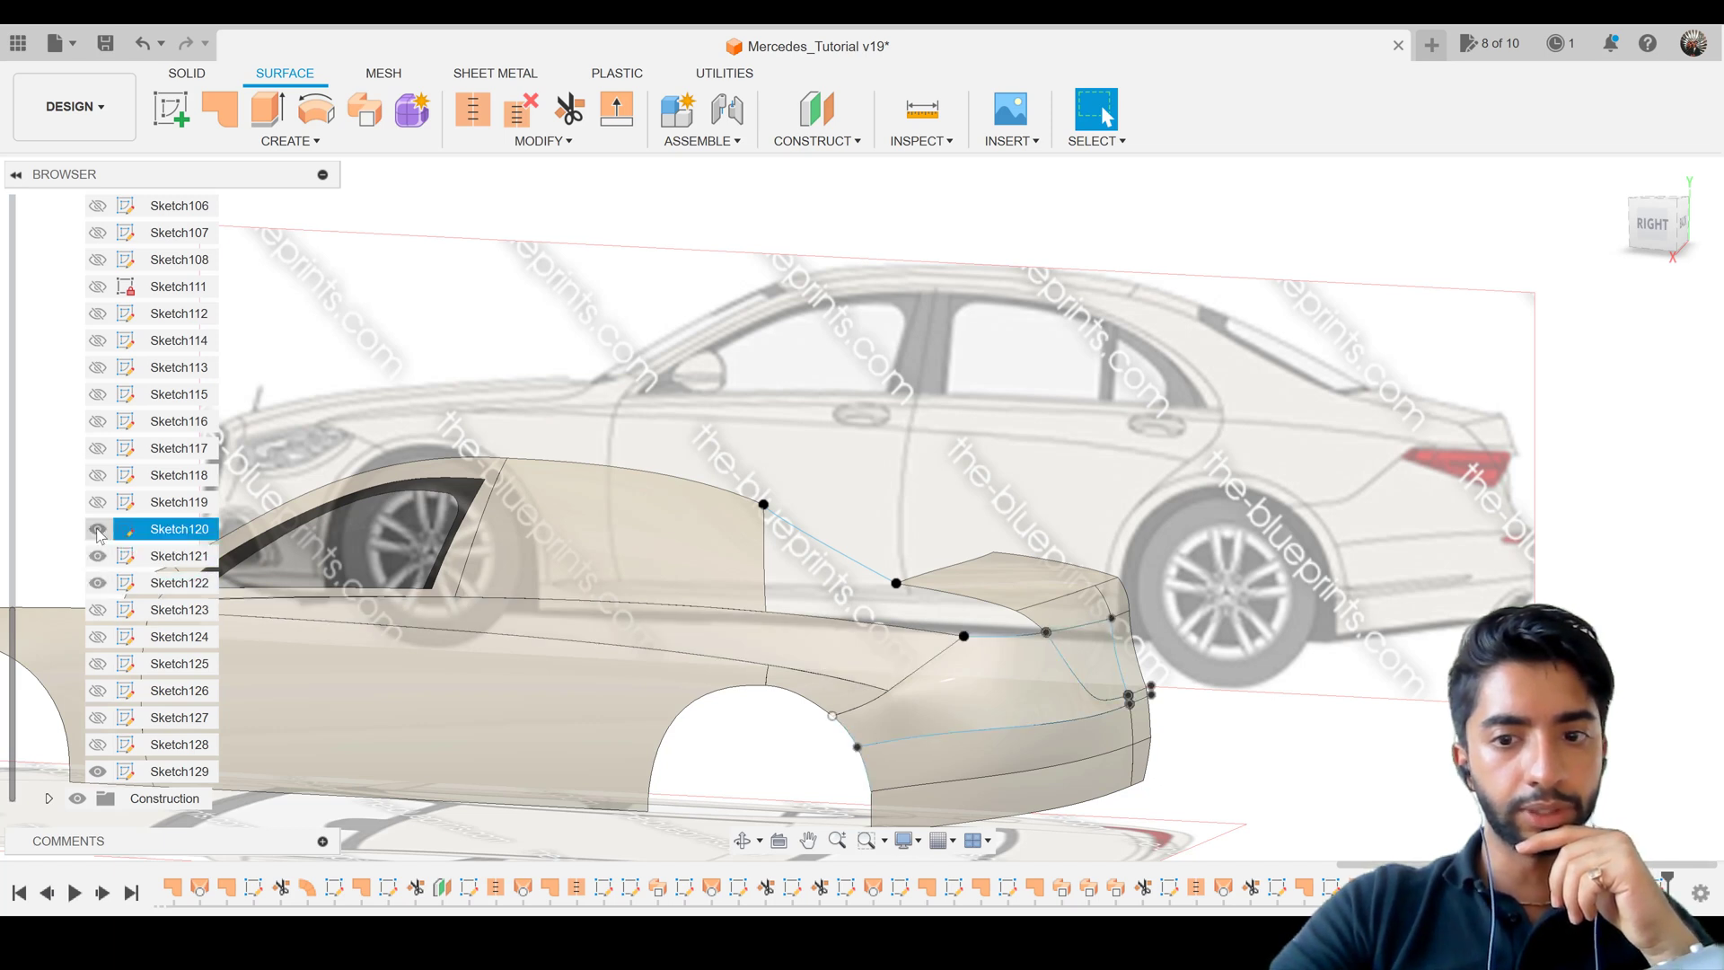
click(97, 502)
click(97, 474)
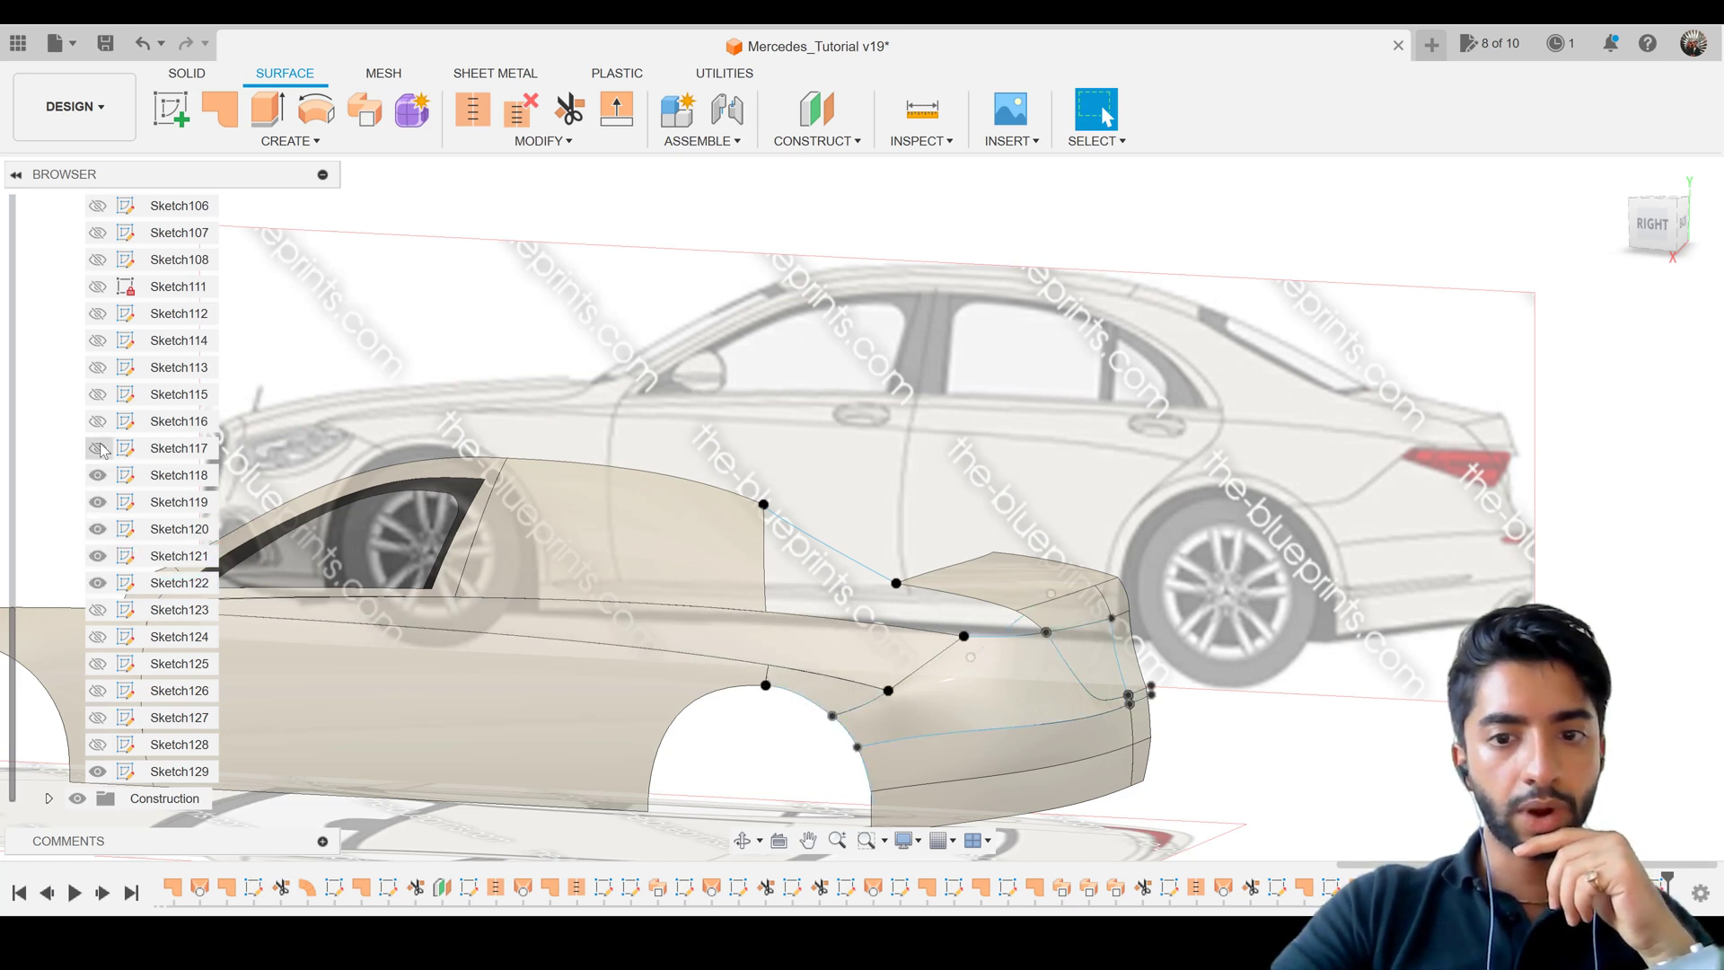
click(97, 448)
click(97, 421)
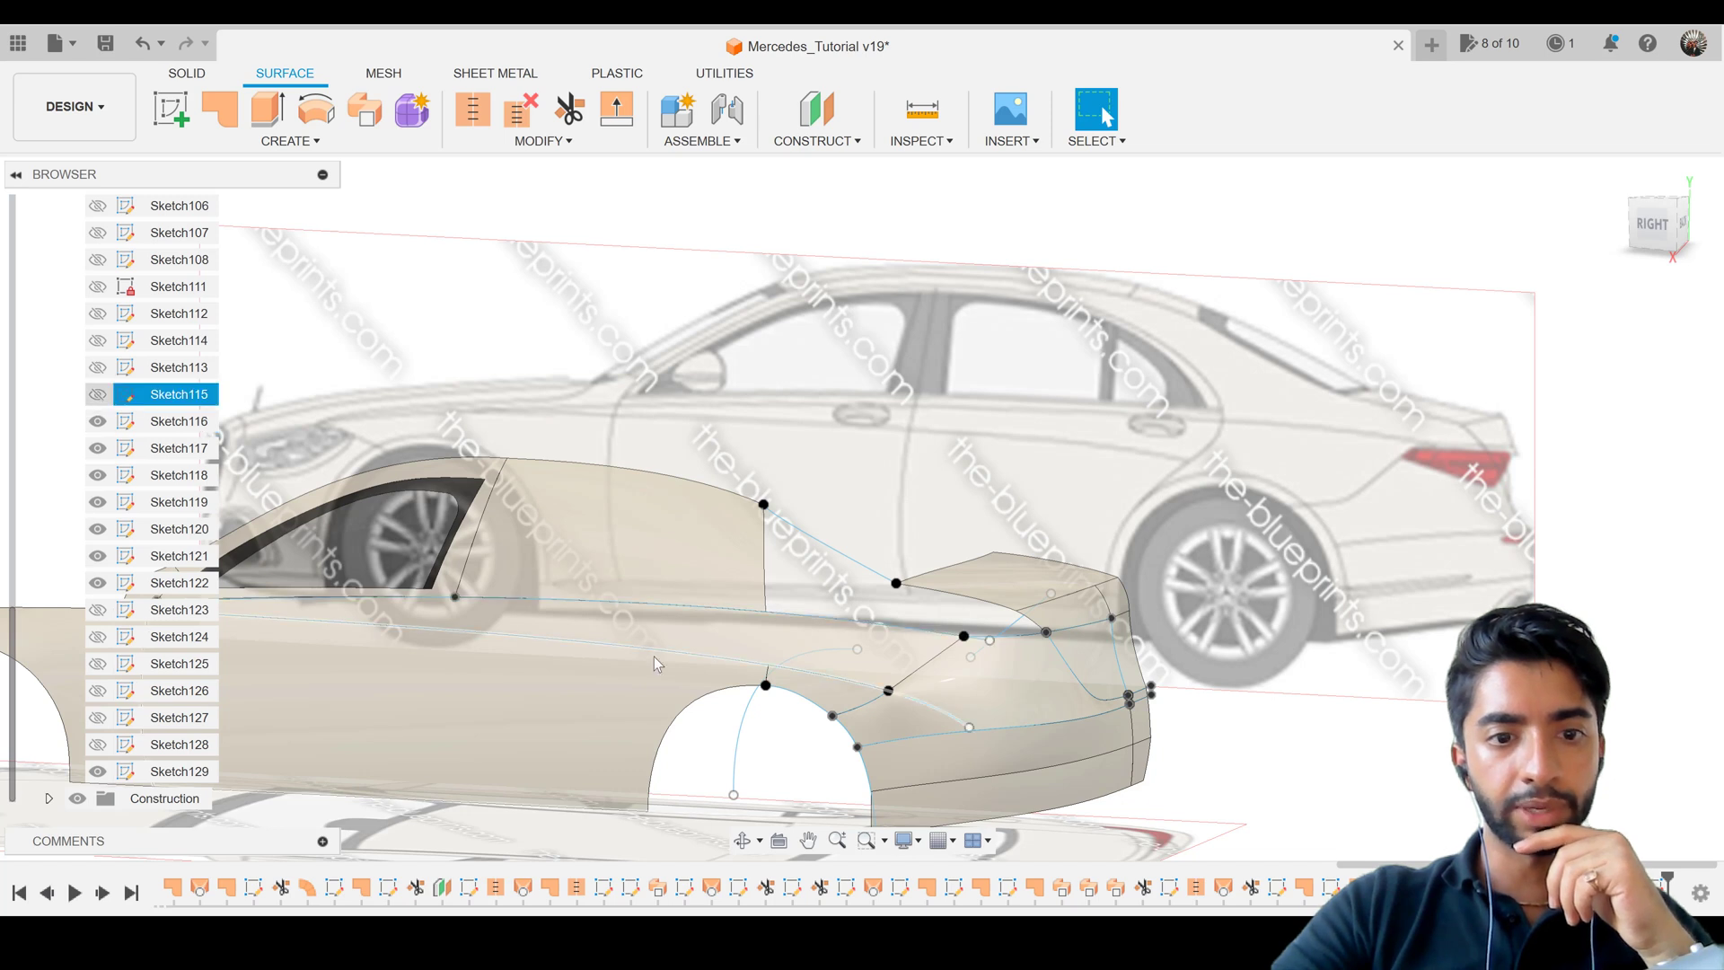
Copy the beltline spline from Sketch116 and paste it into Sketch129.
click(179, 421)
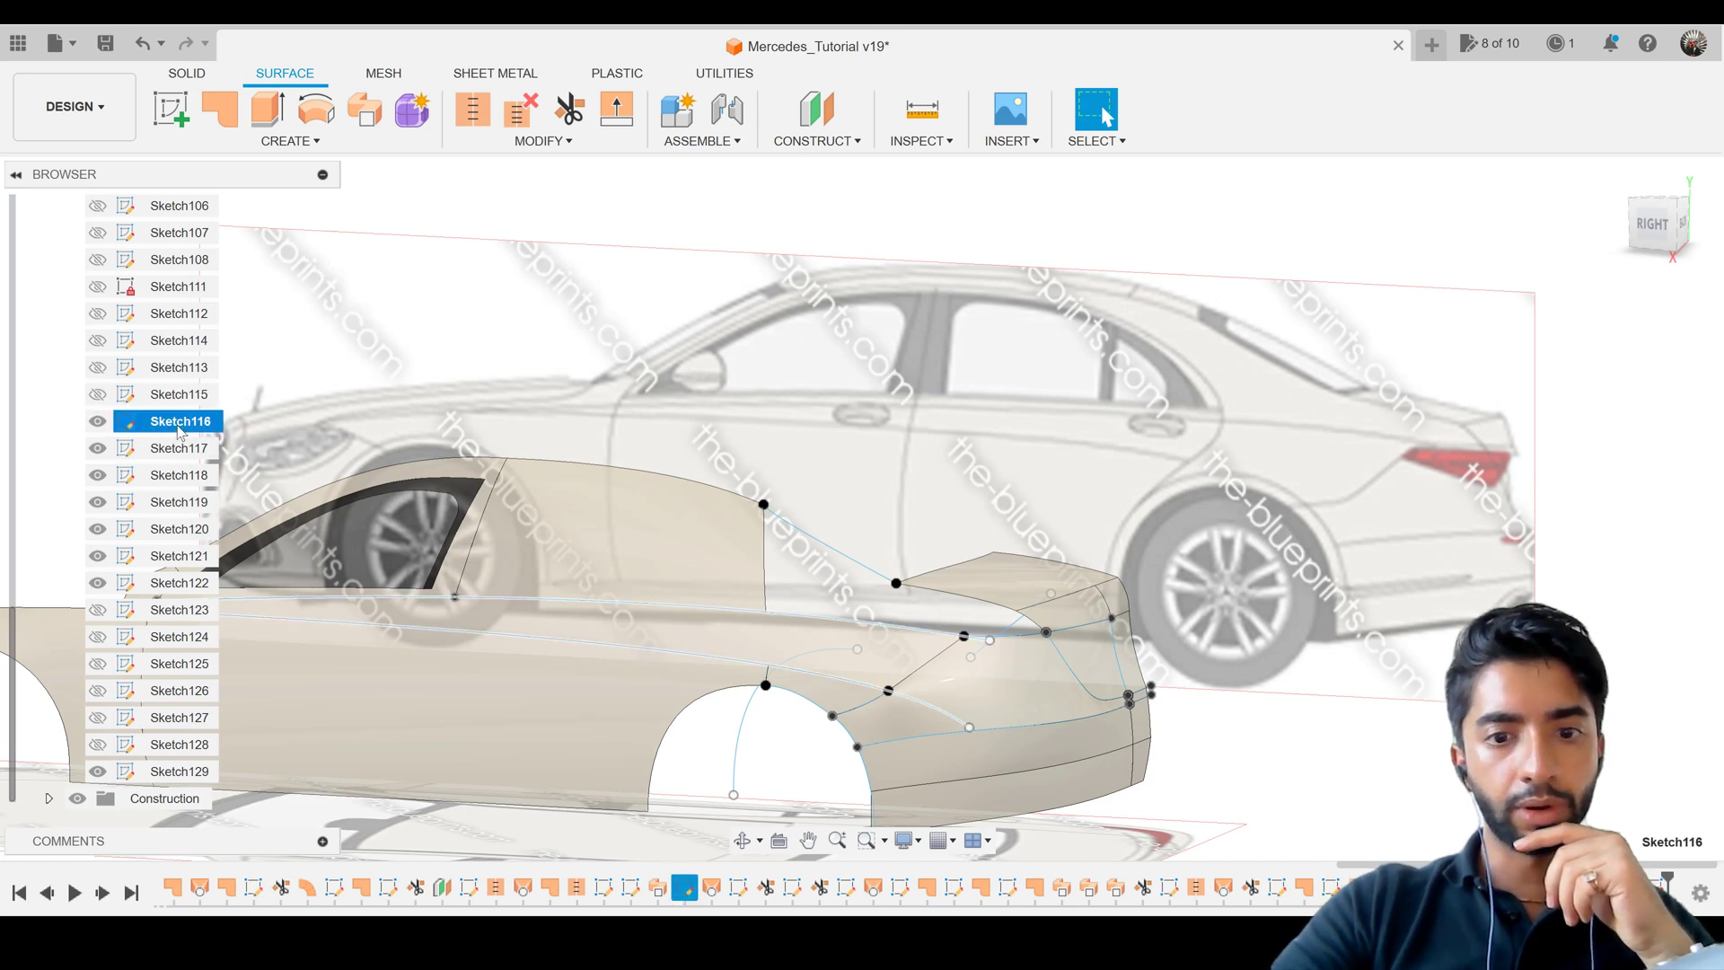
click(925, 632)
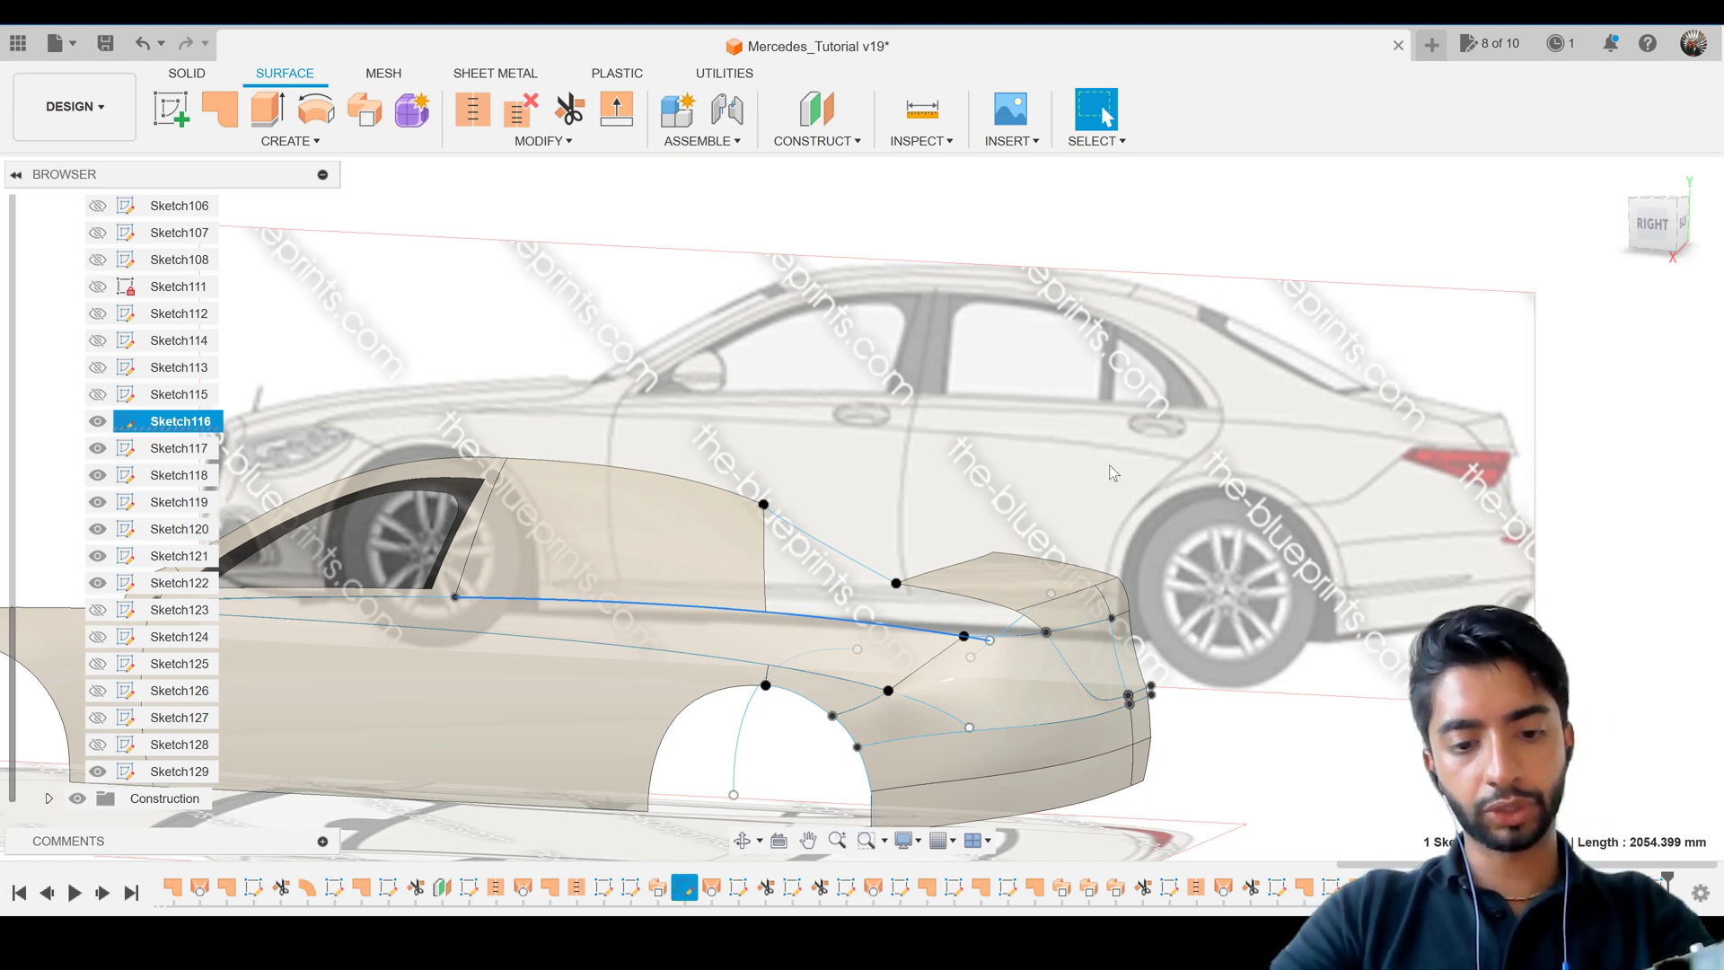
click(180, 771)
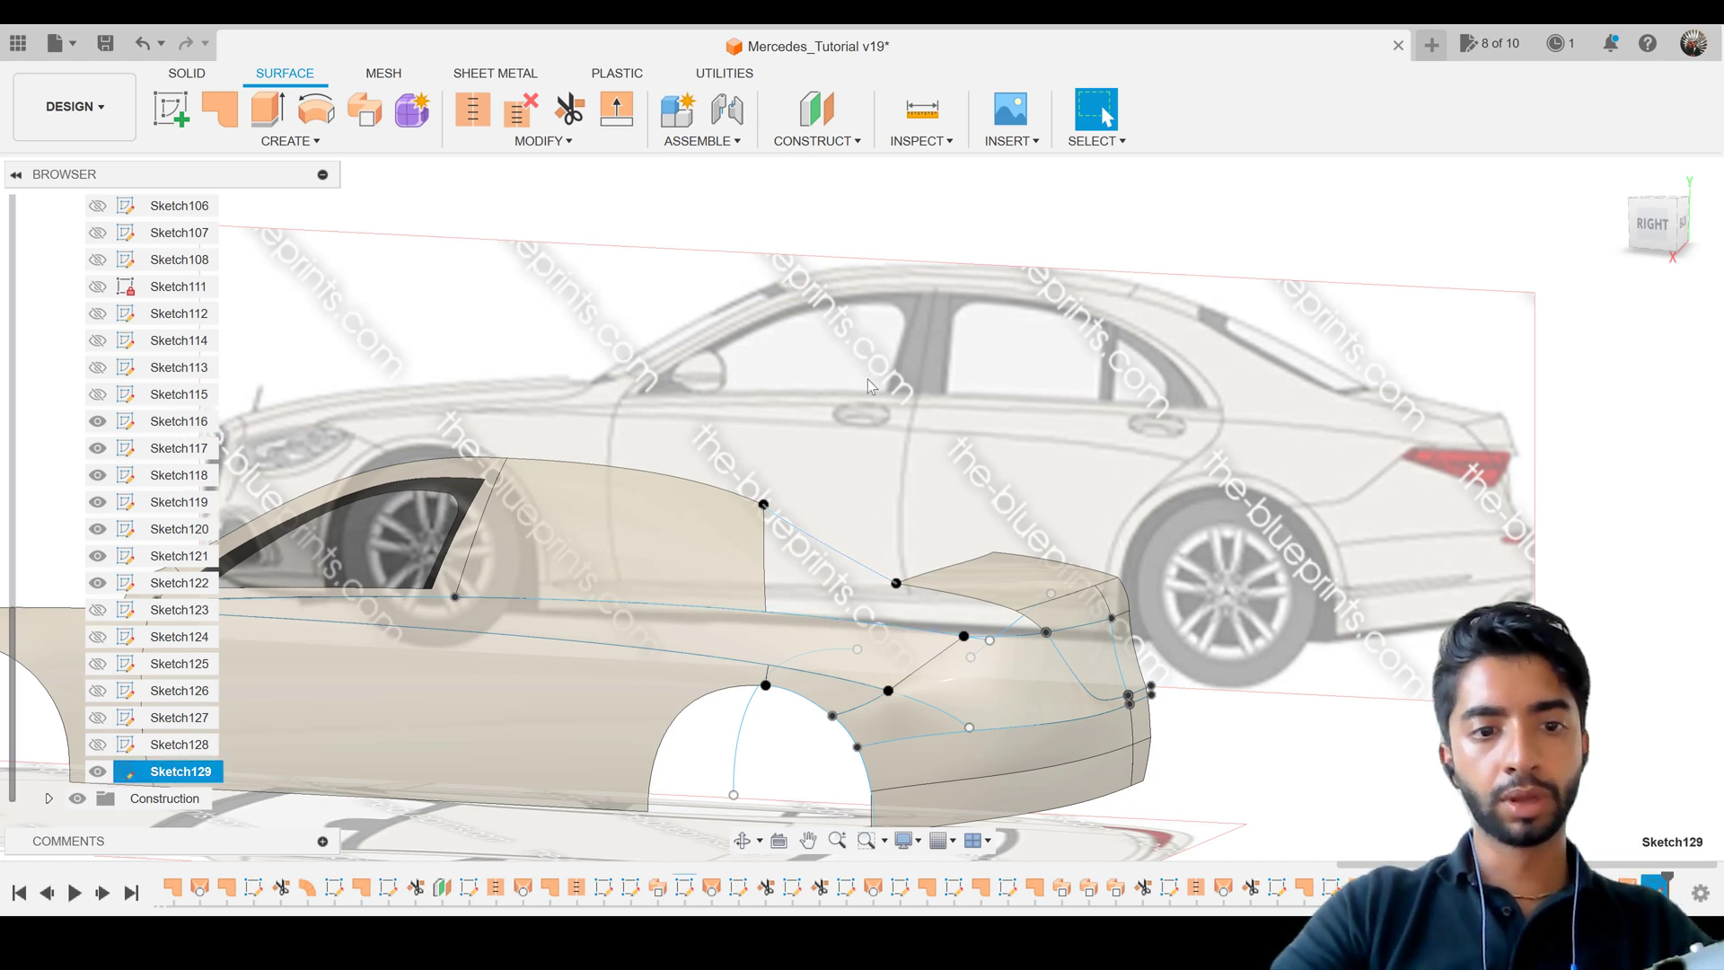
scroll(868, 386, down, 5)
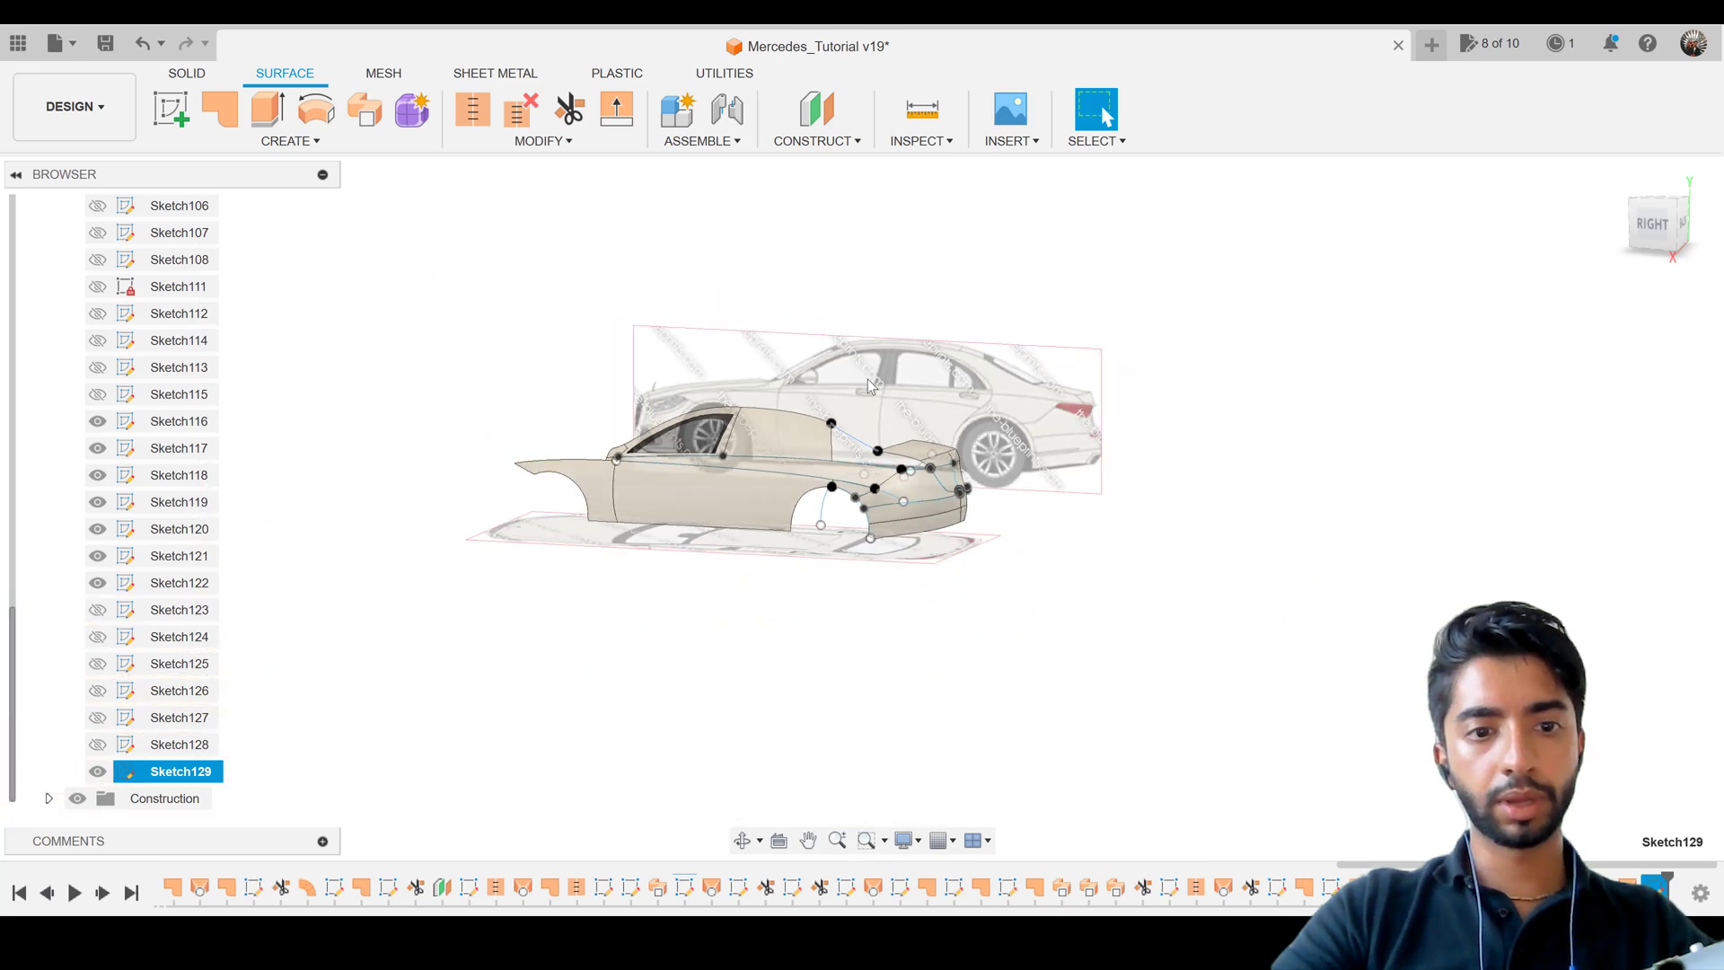
scroll(868, 386, up, 2)
scroll(869, 386, up, 3)
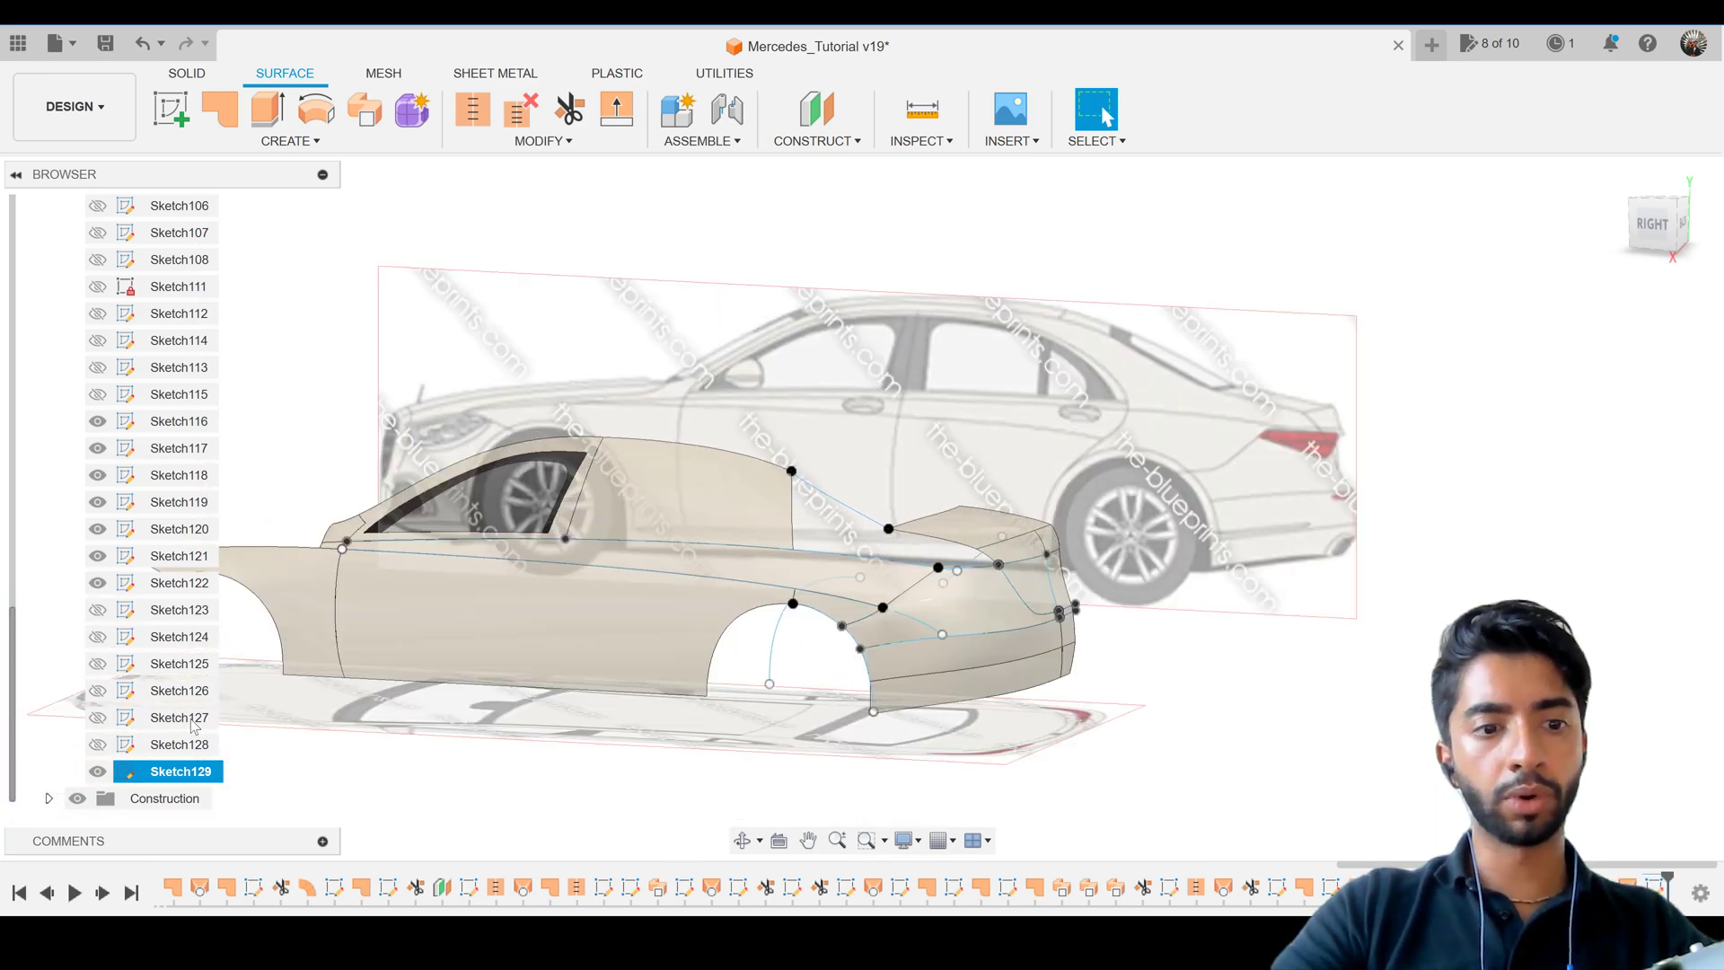
right_click(155, 778)
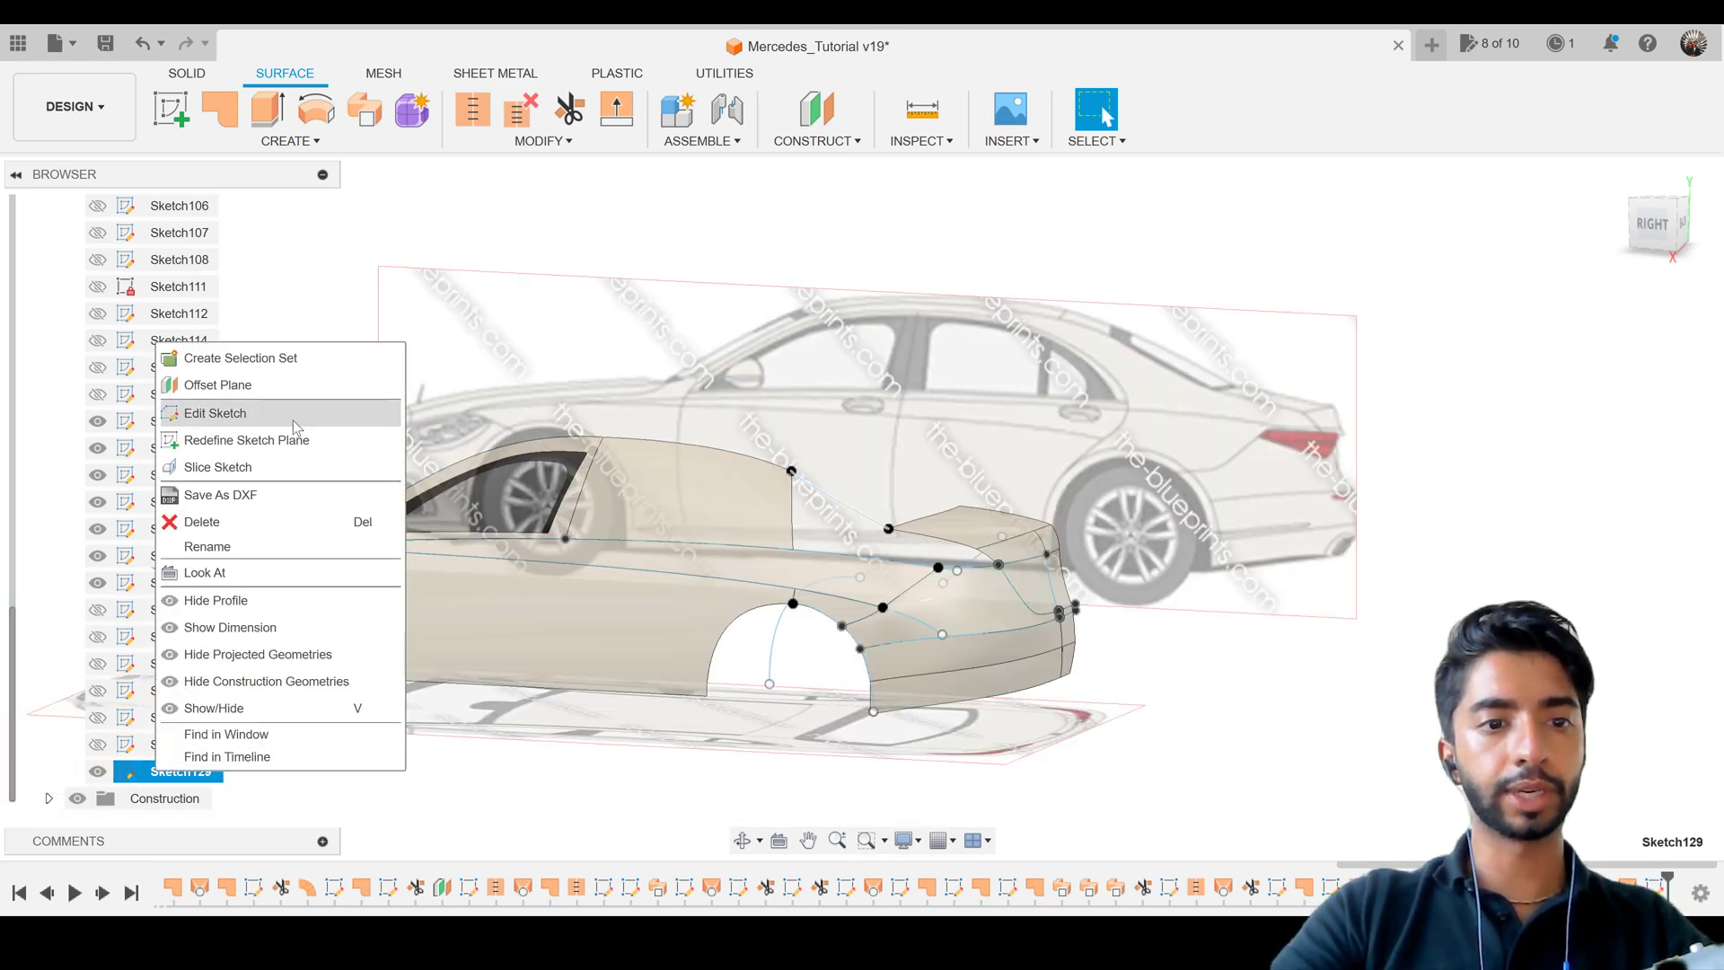
click(301, 410)
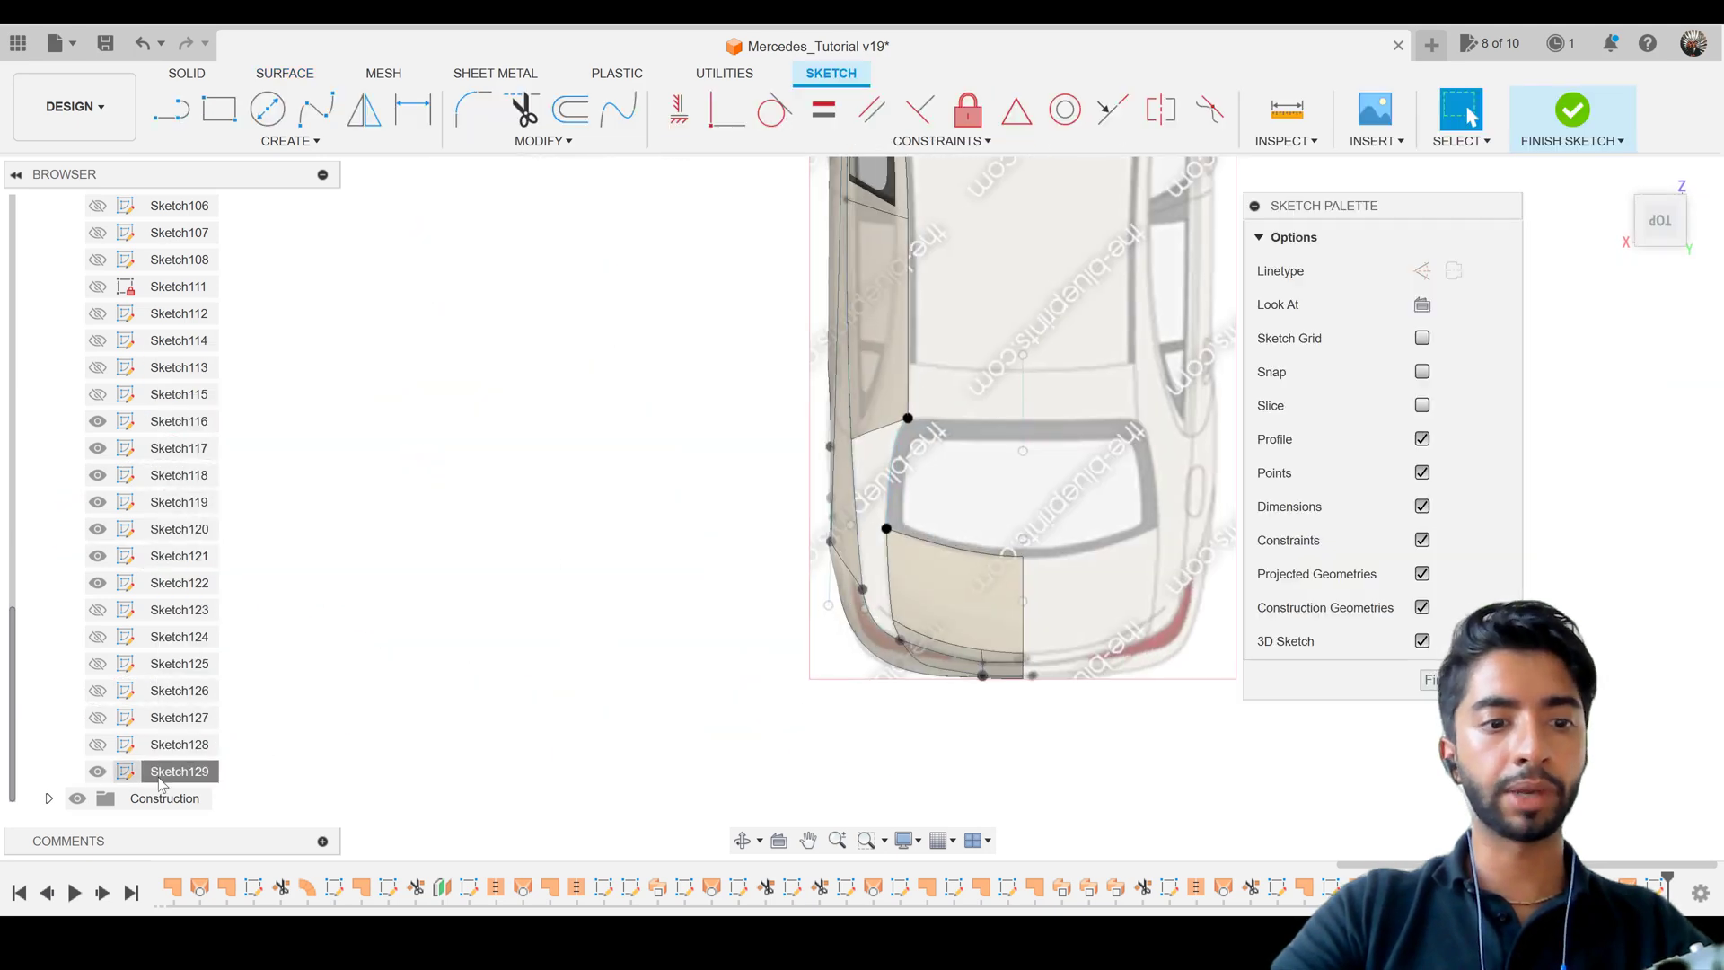
scroll(551, 612, down, 5)
key(ctrl+v)
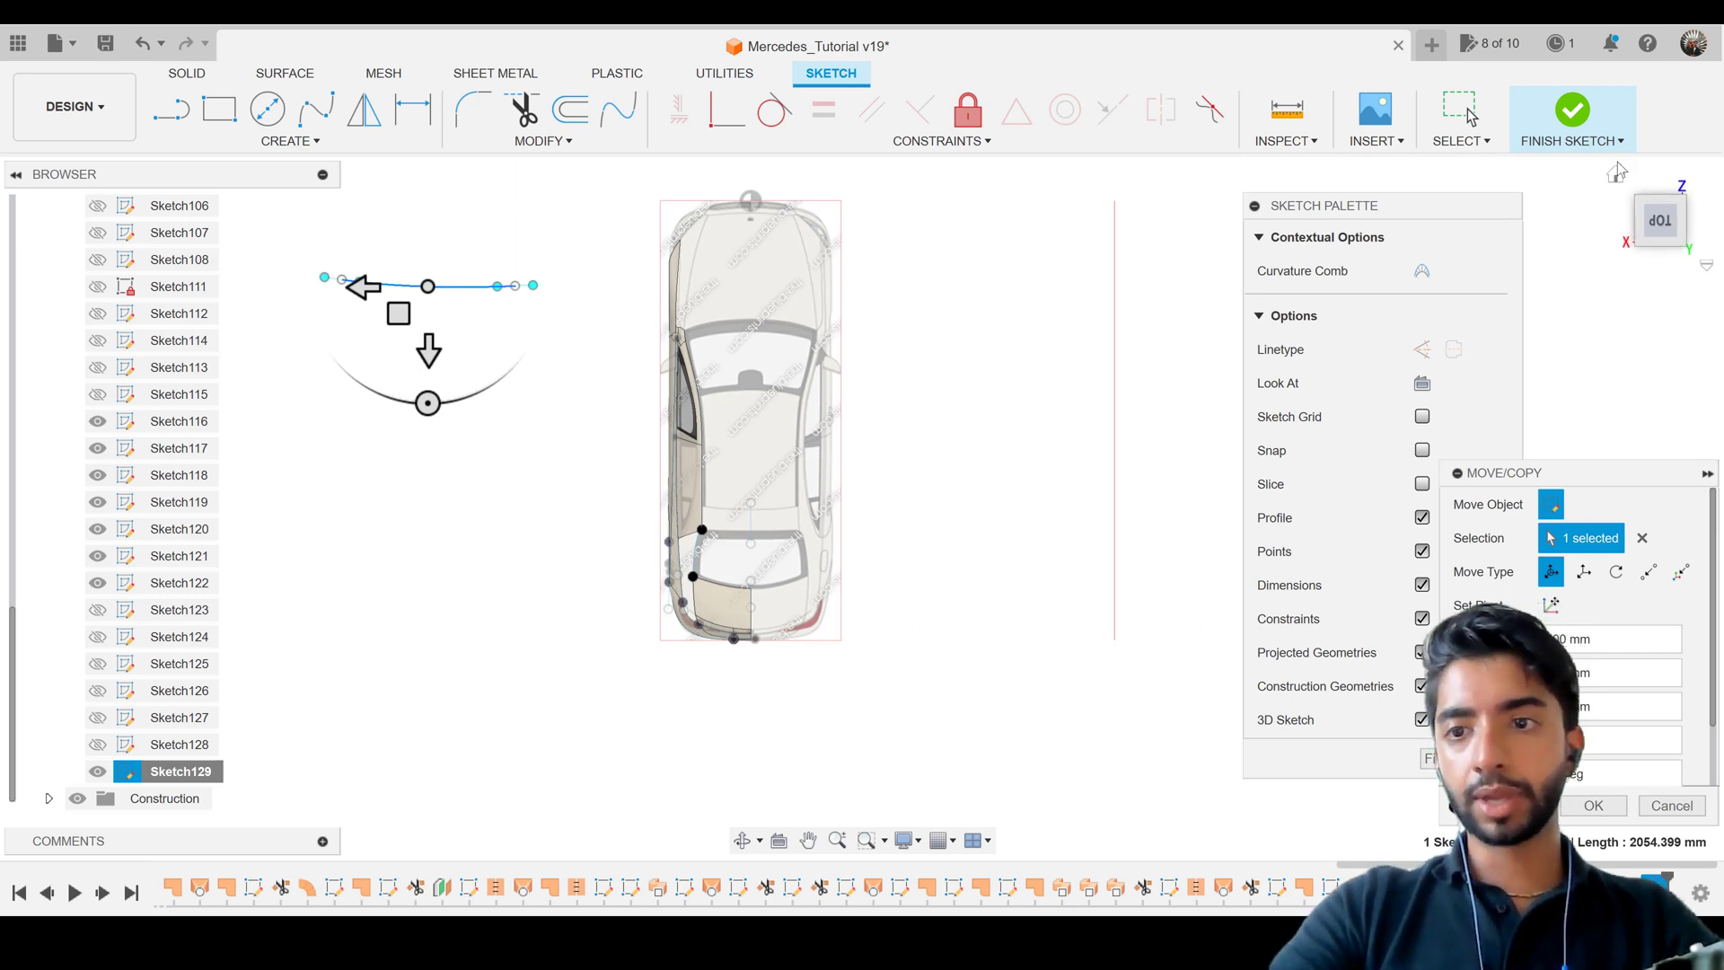
Inspect the pasted spline's location in the home view, cancel its move and delete it from Sketch129.
click(1615, 174)
middle_drag(1047, 510, 663, 493)
scroll(667, 433, up, 4)
scroll(676, 438, up, 2)
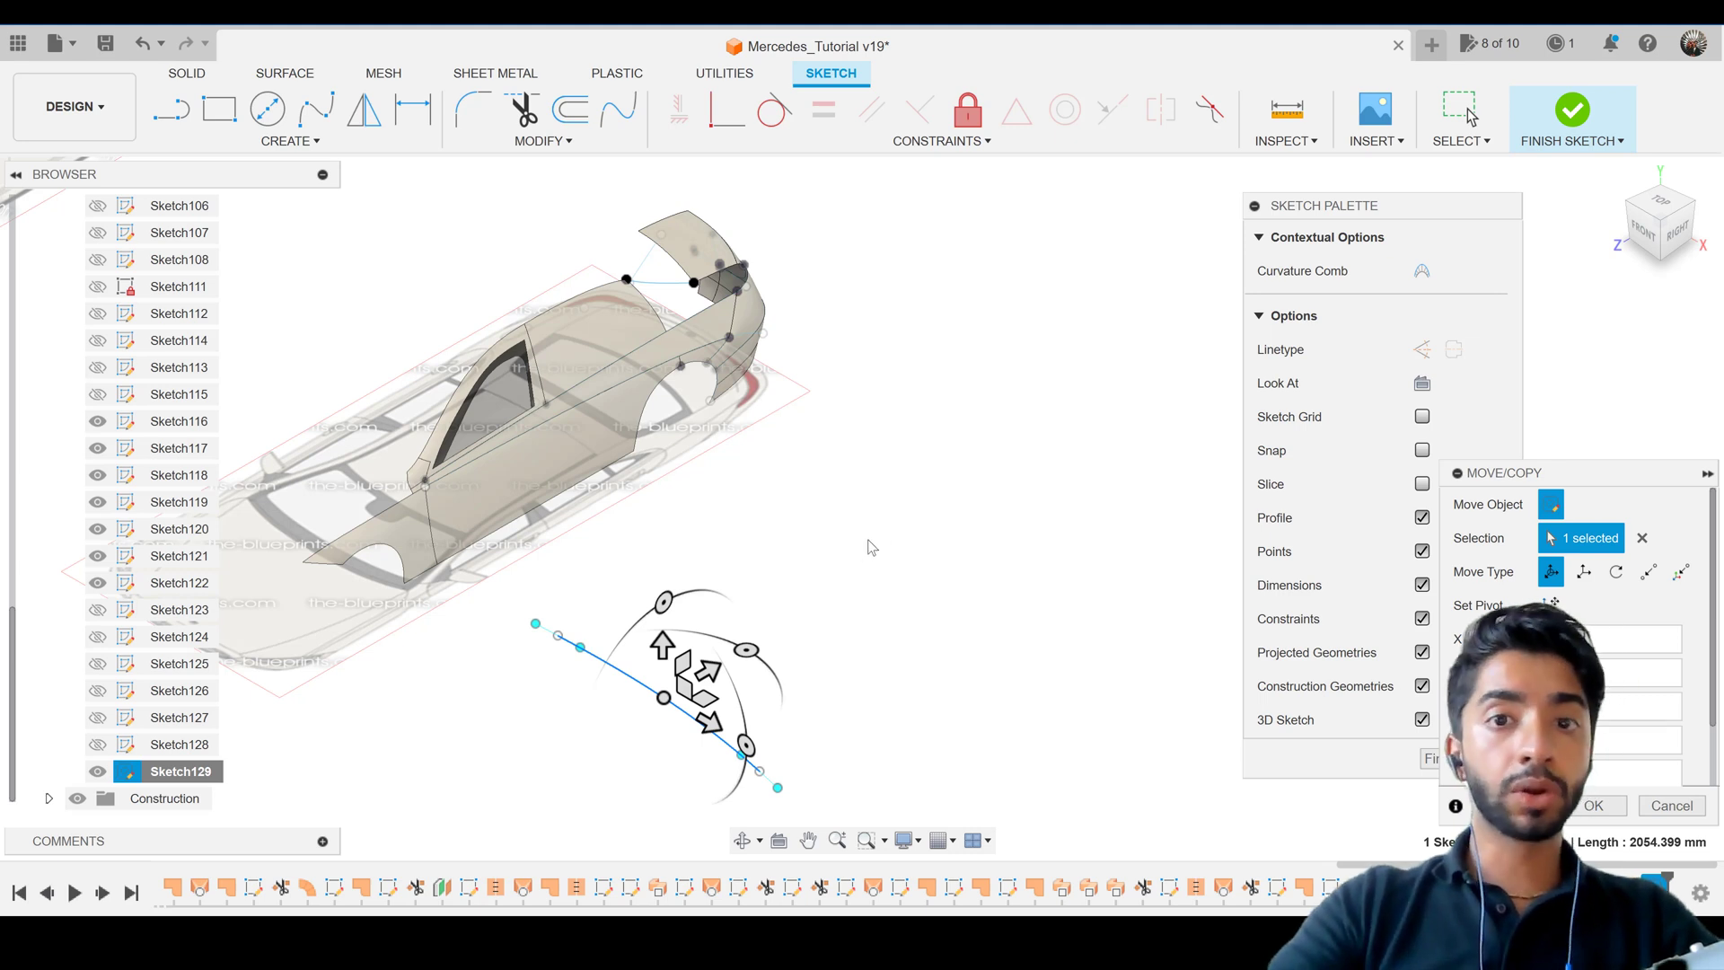
click(1659, 807)
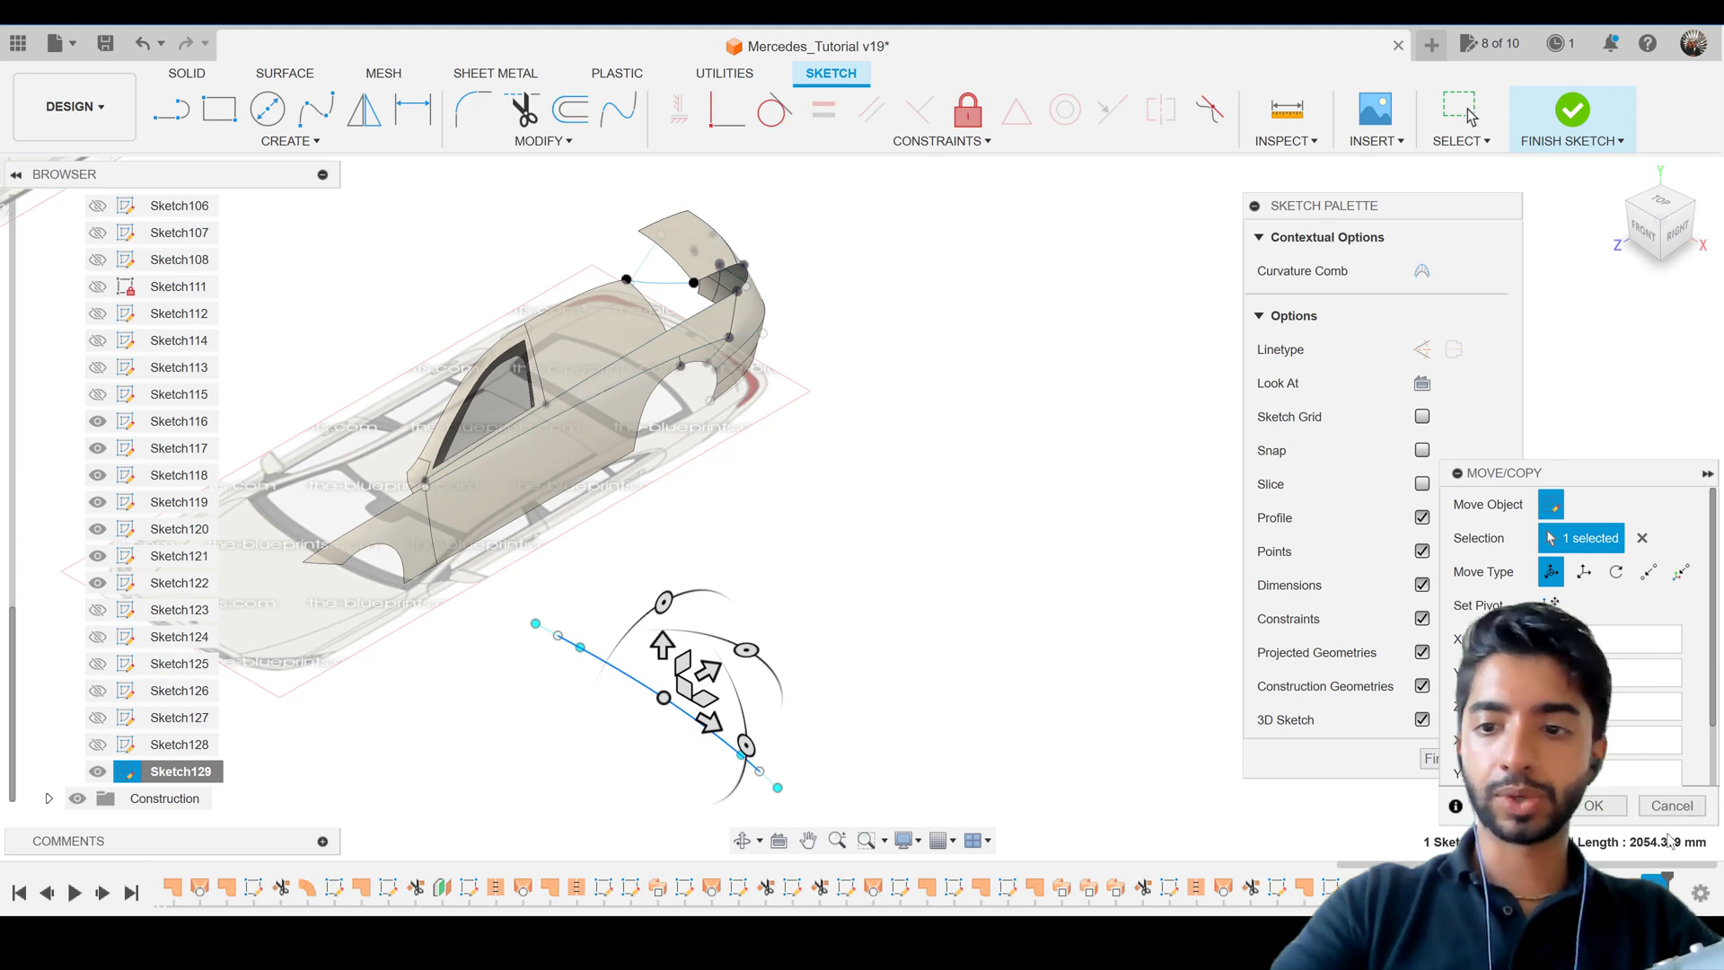
click(1659, 807)
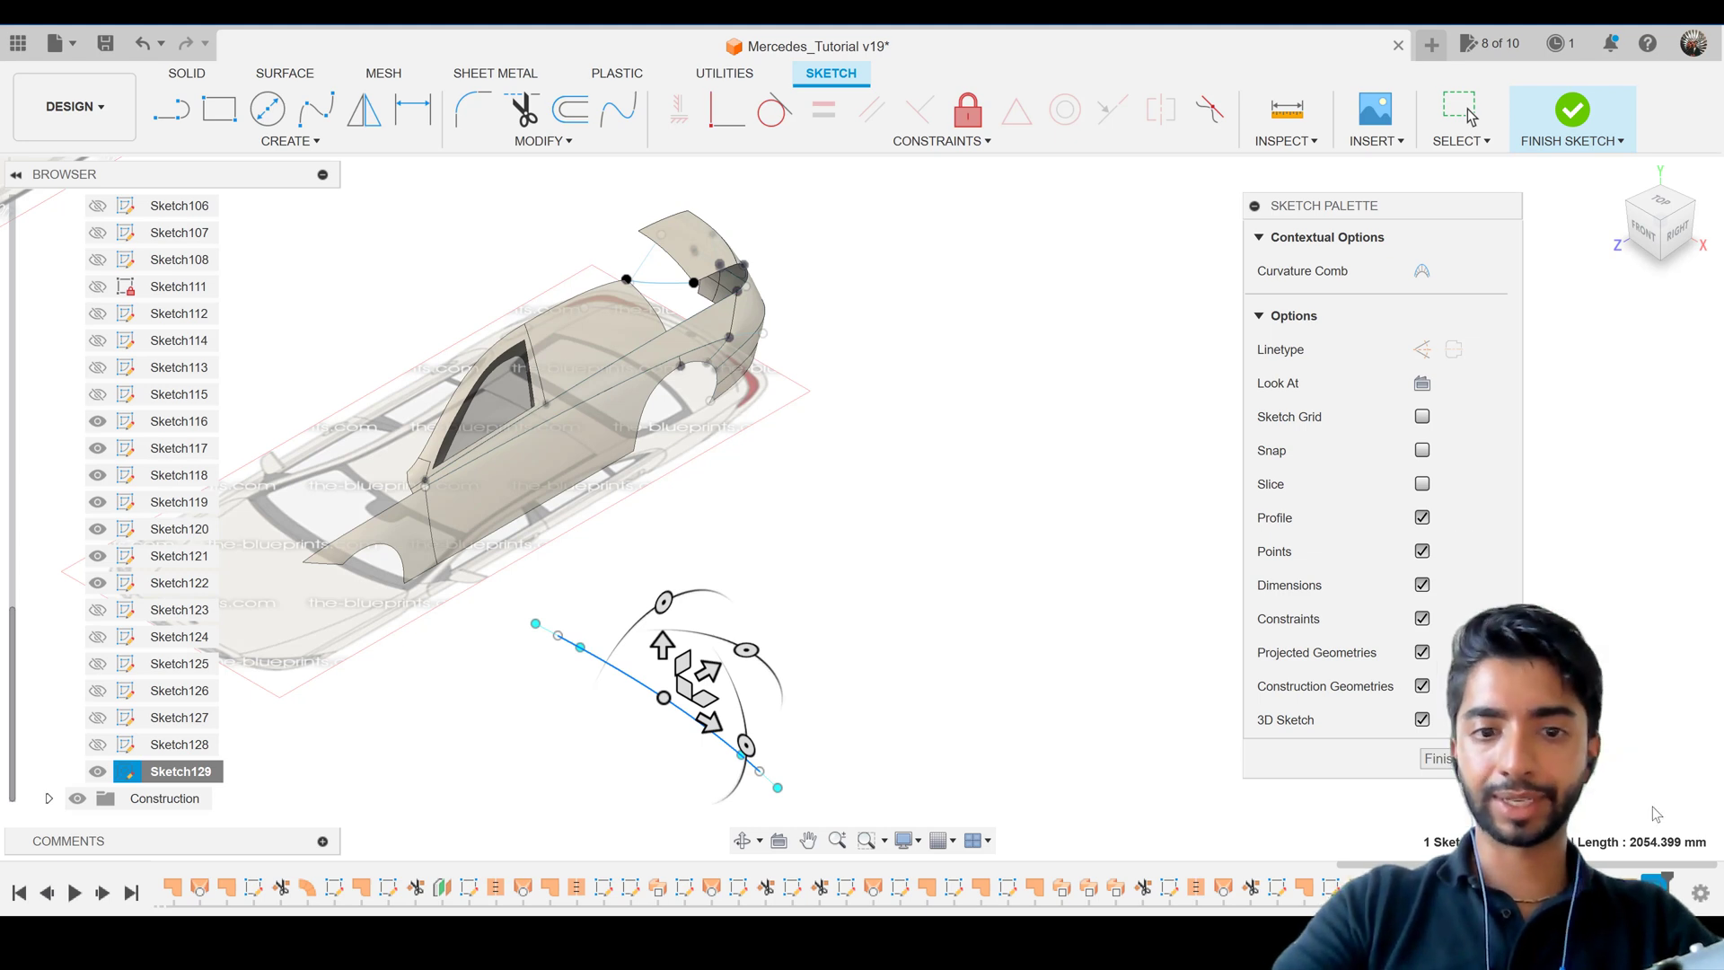
click(668, 703)
key(Delete)
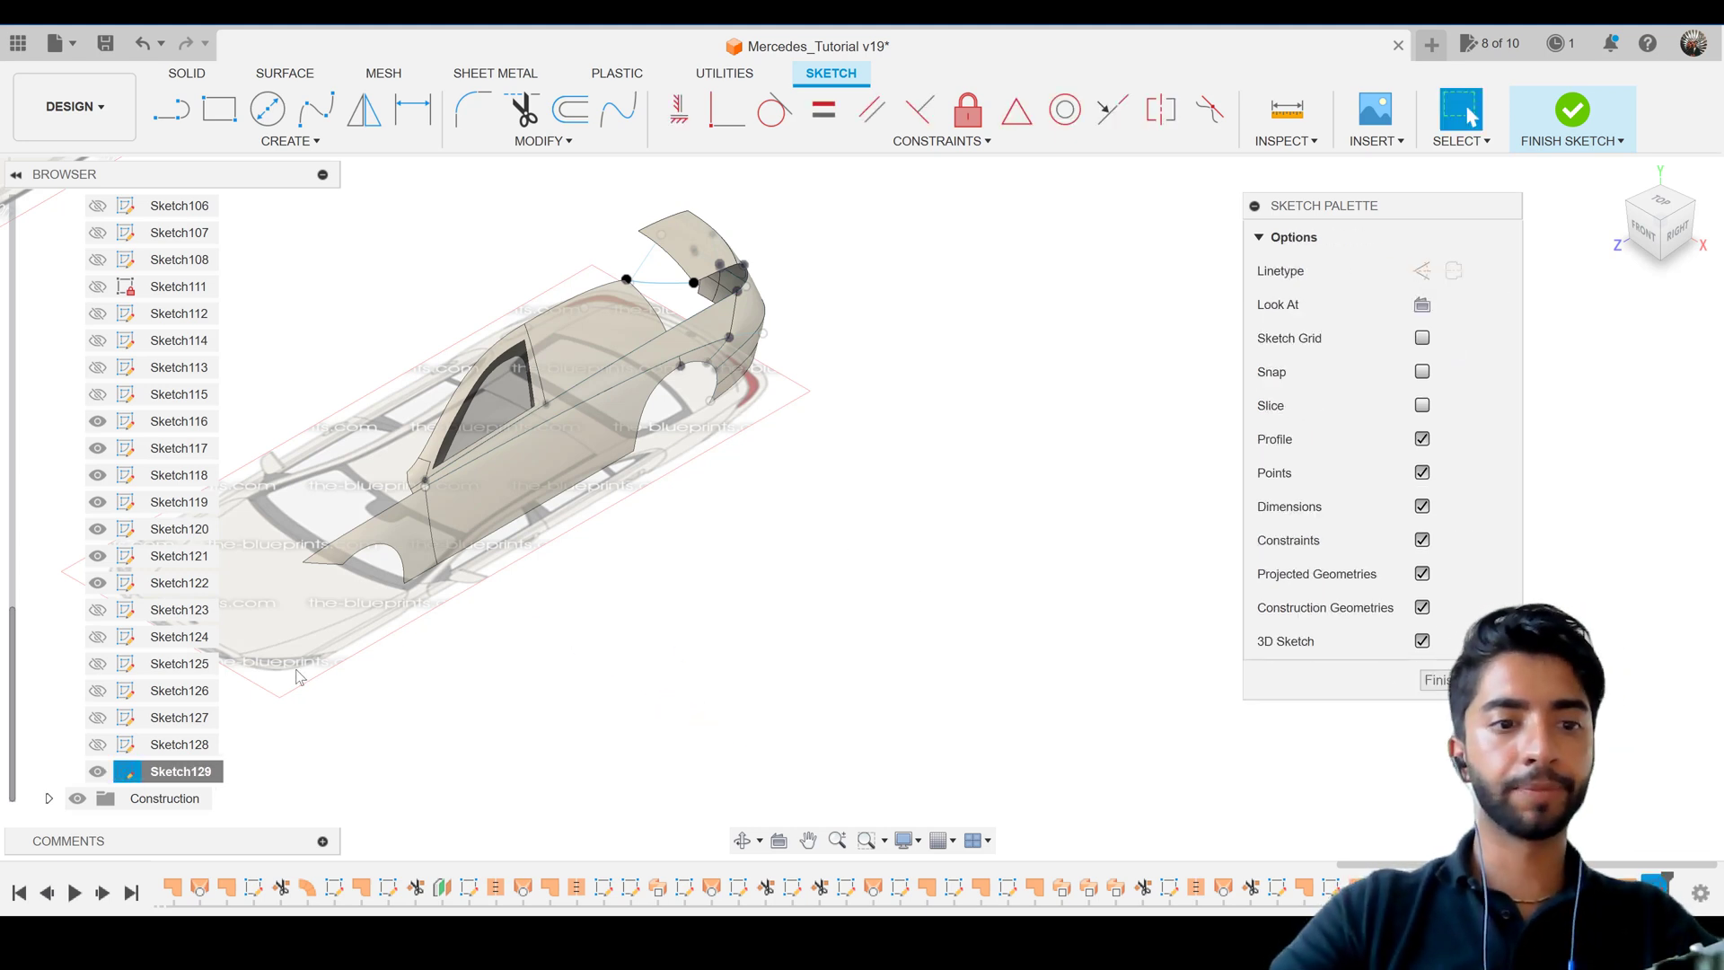
Hide the sketches from Sketch122 back to Sketch116 again and finish editing Sketch129.
click(100, 474)
click(98, 449)
click(98, 422)
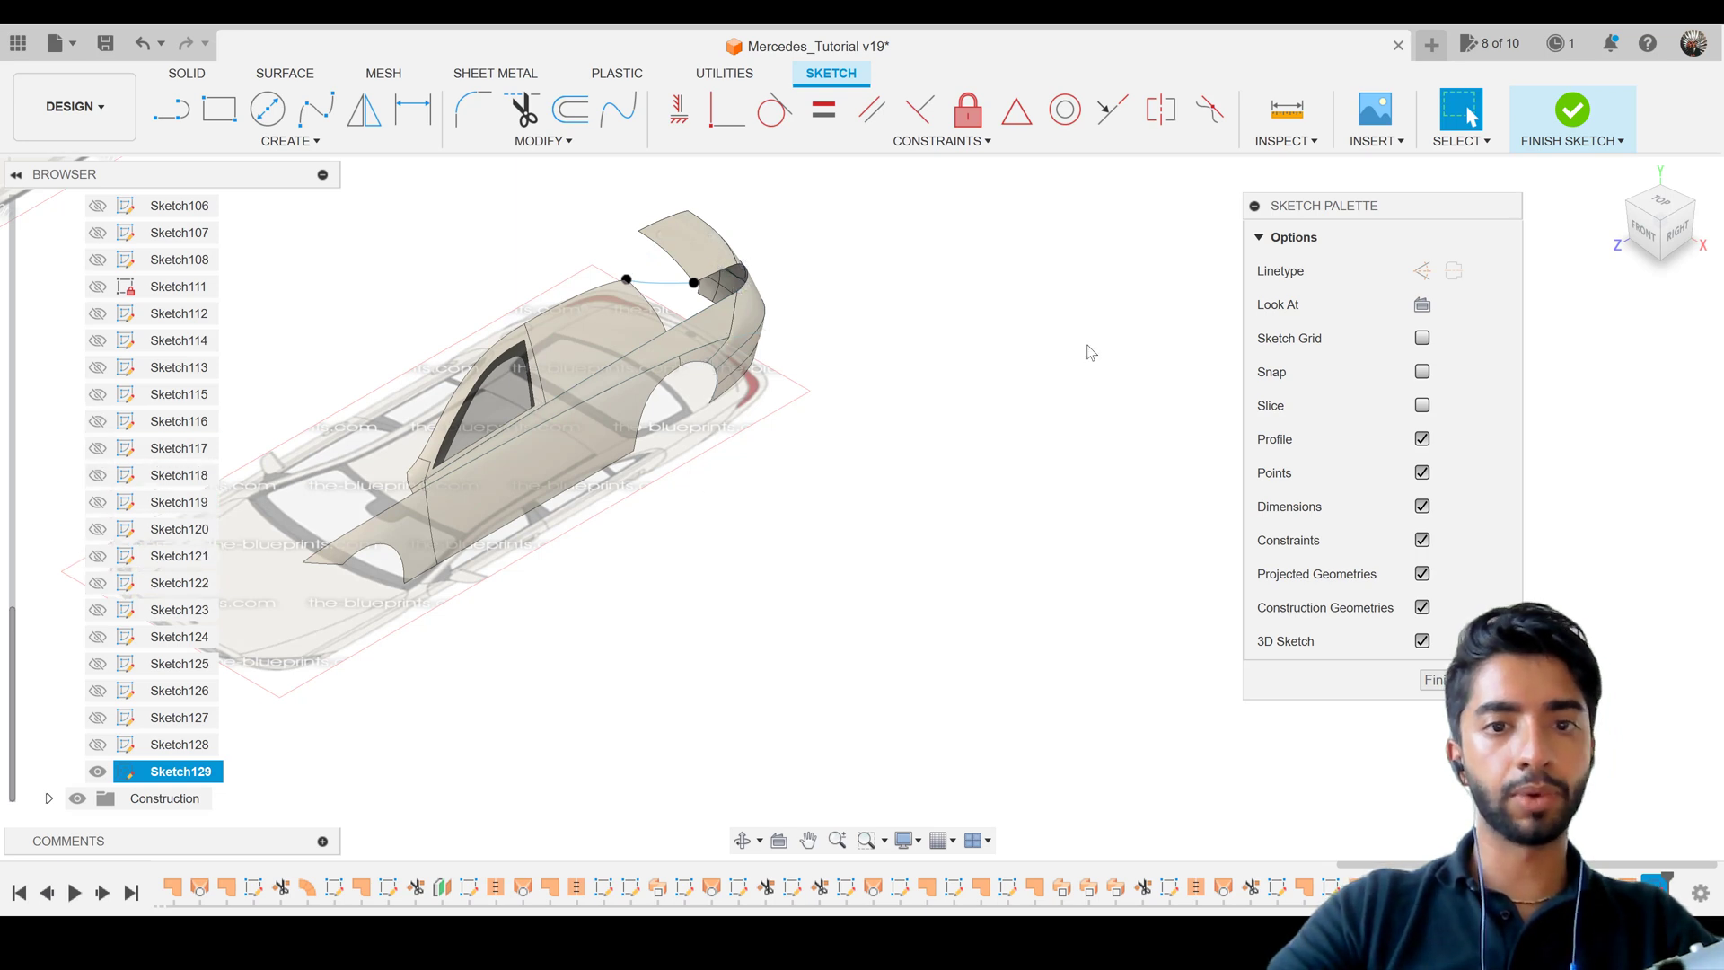
click(1573, 142)
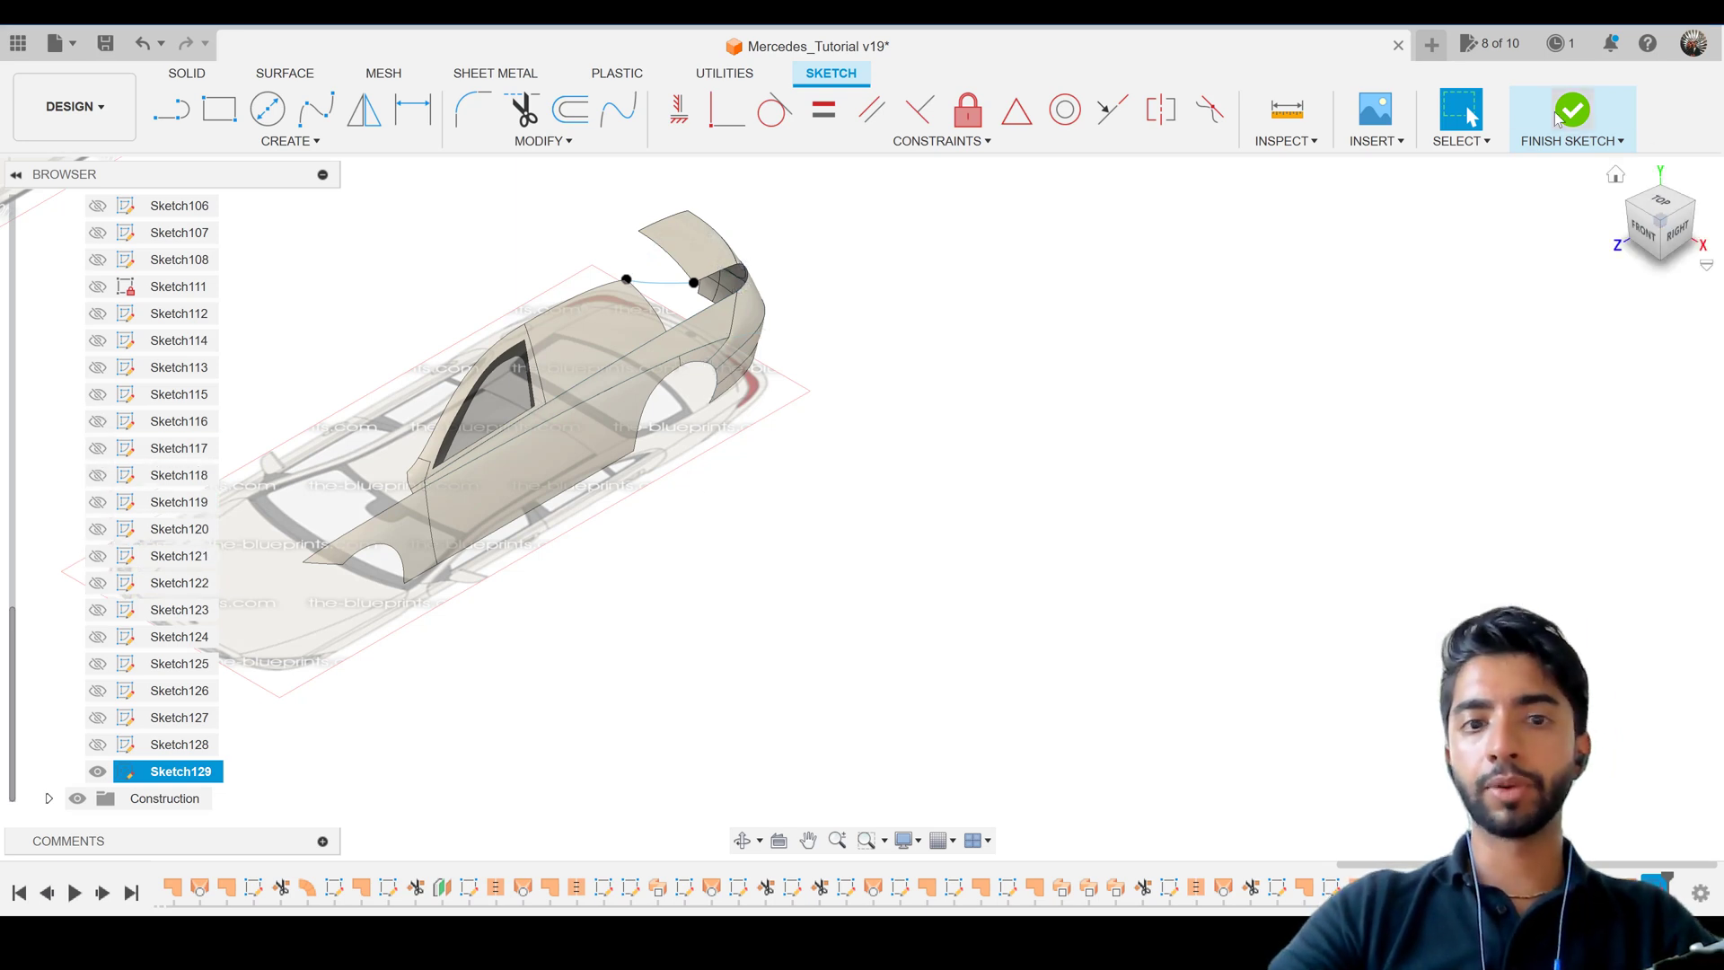
Examine the rear pillar spline against the side blueprint in the right view.
click(1679, 232)
click(1041, 541)
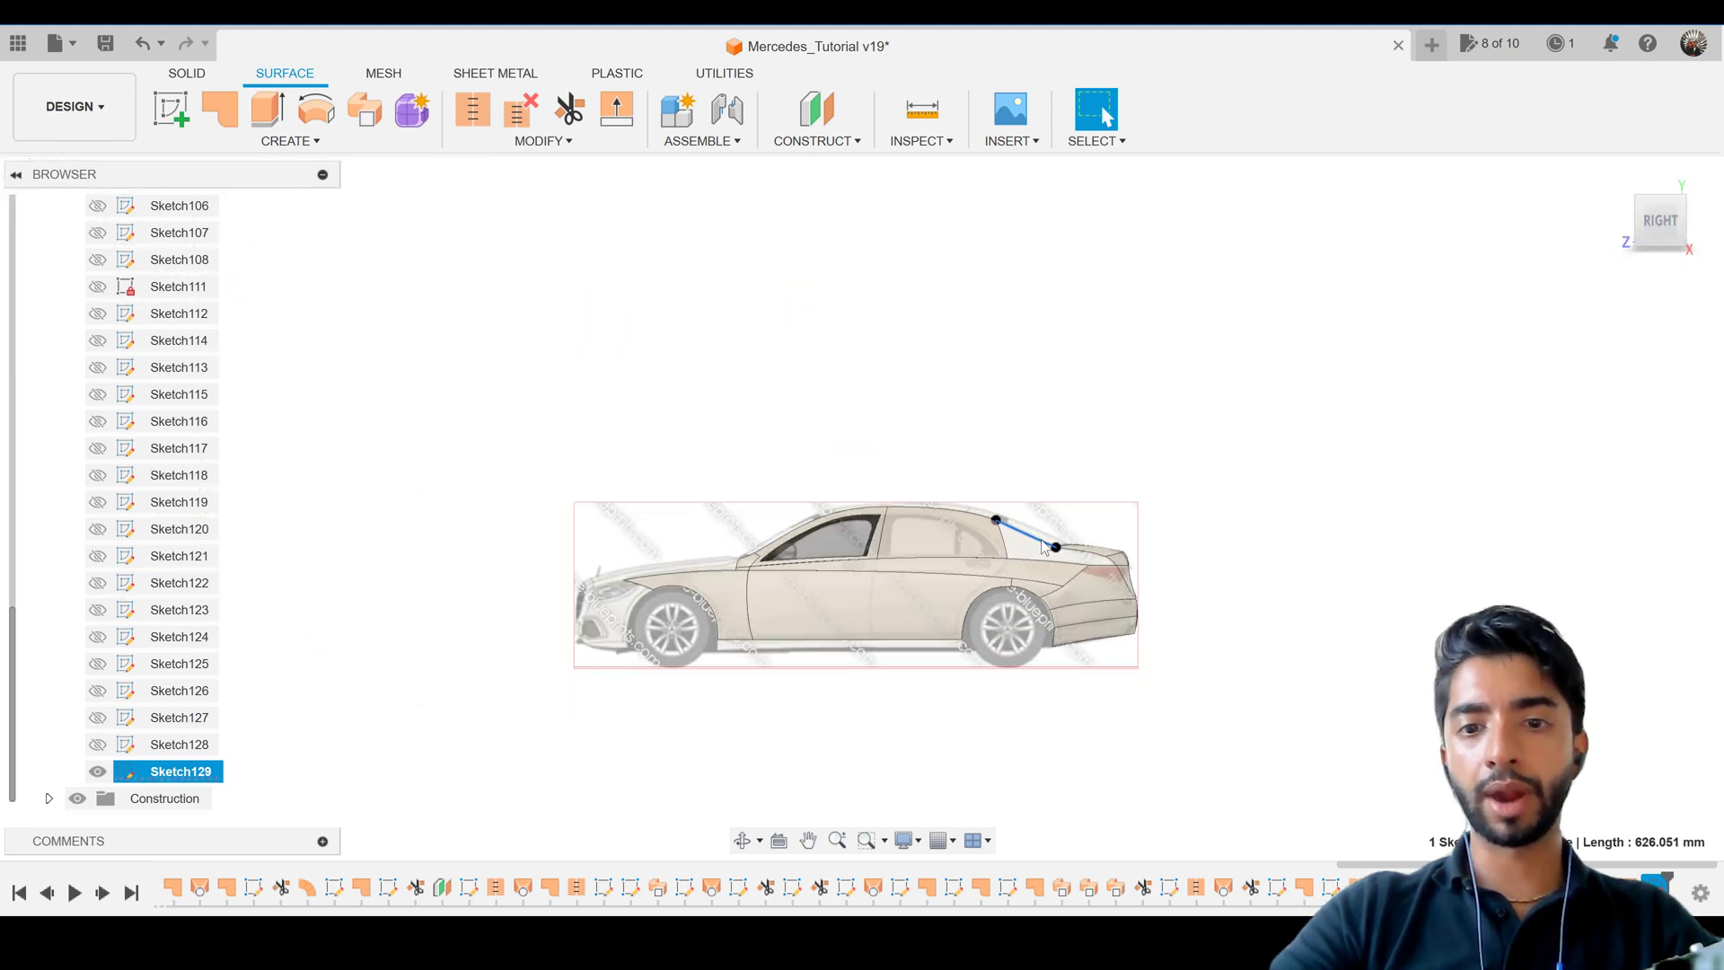
scroll(1041, 546, up, 8)
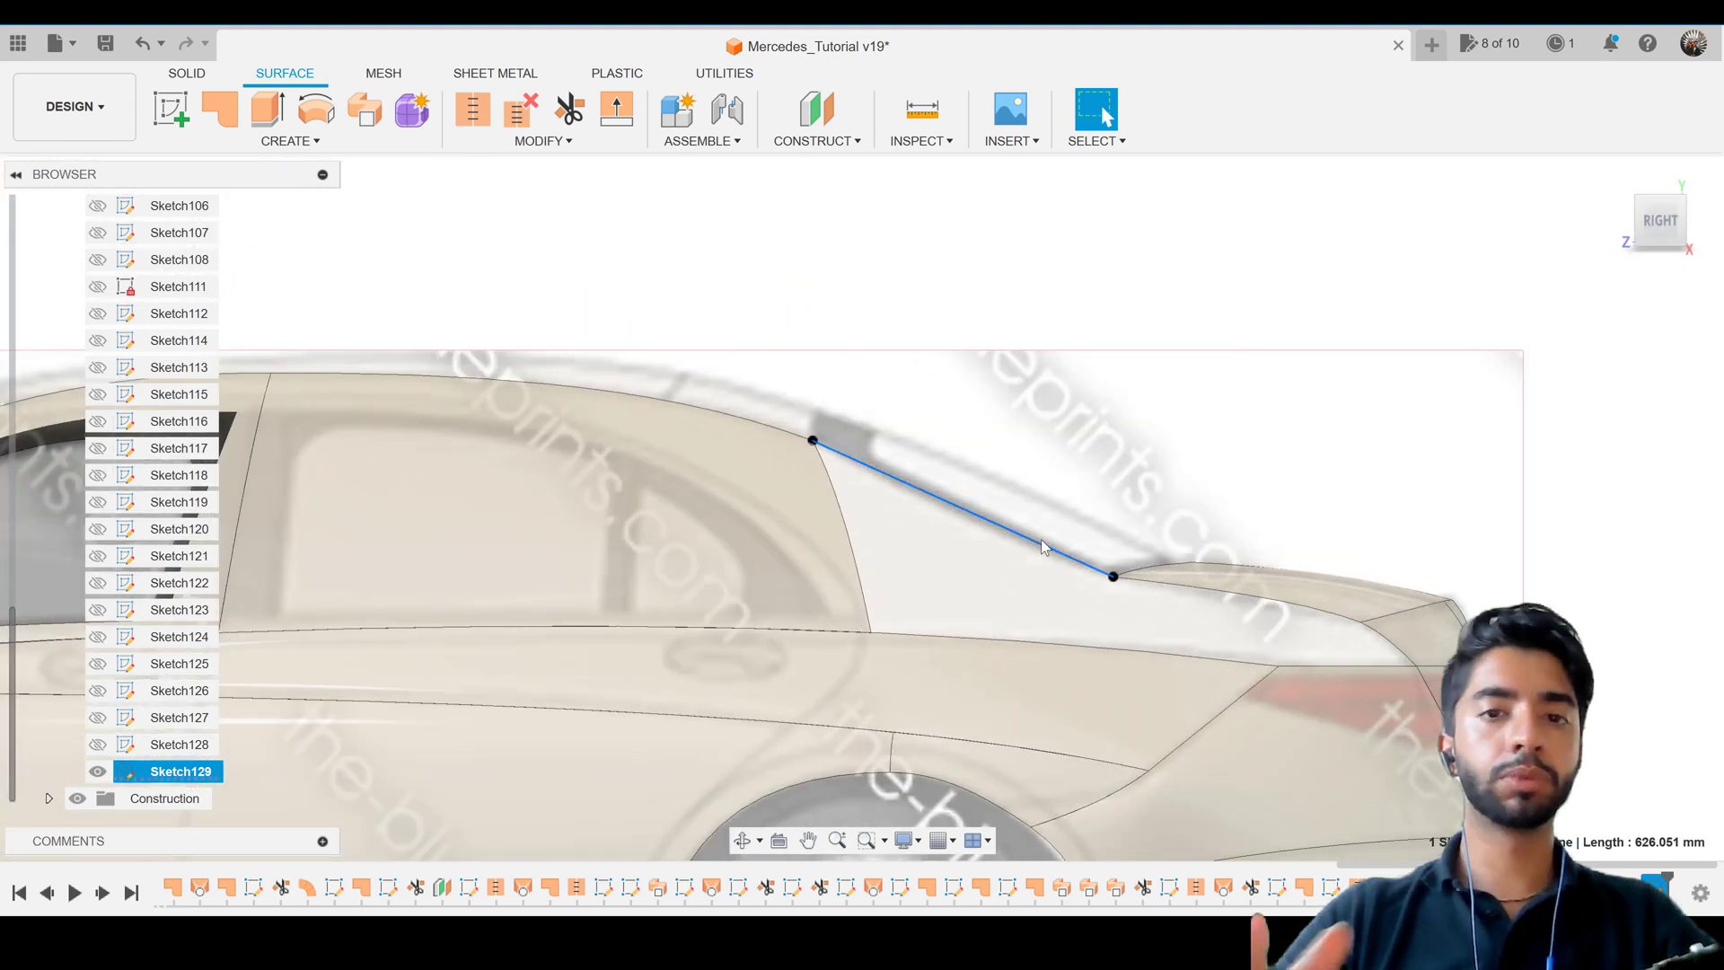
scroll(1041, 546, down, 10)
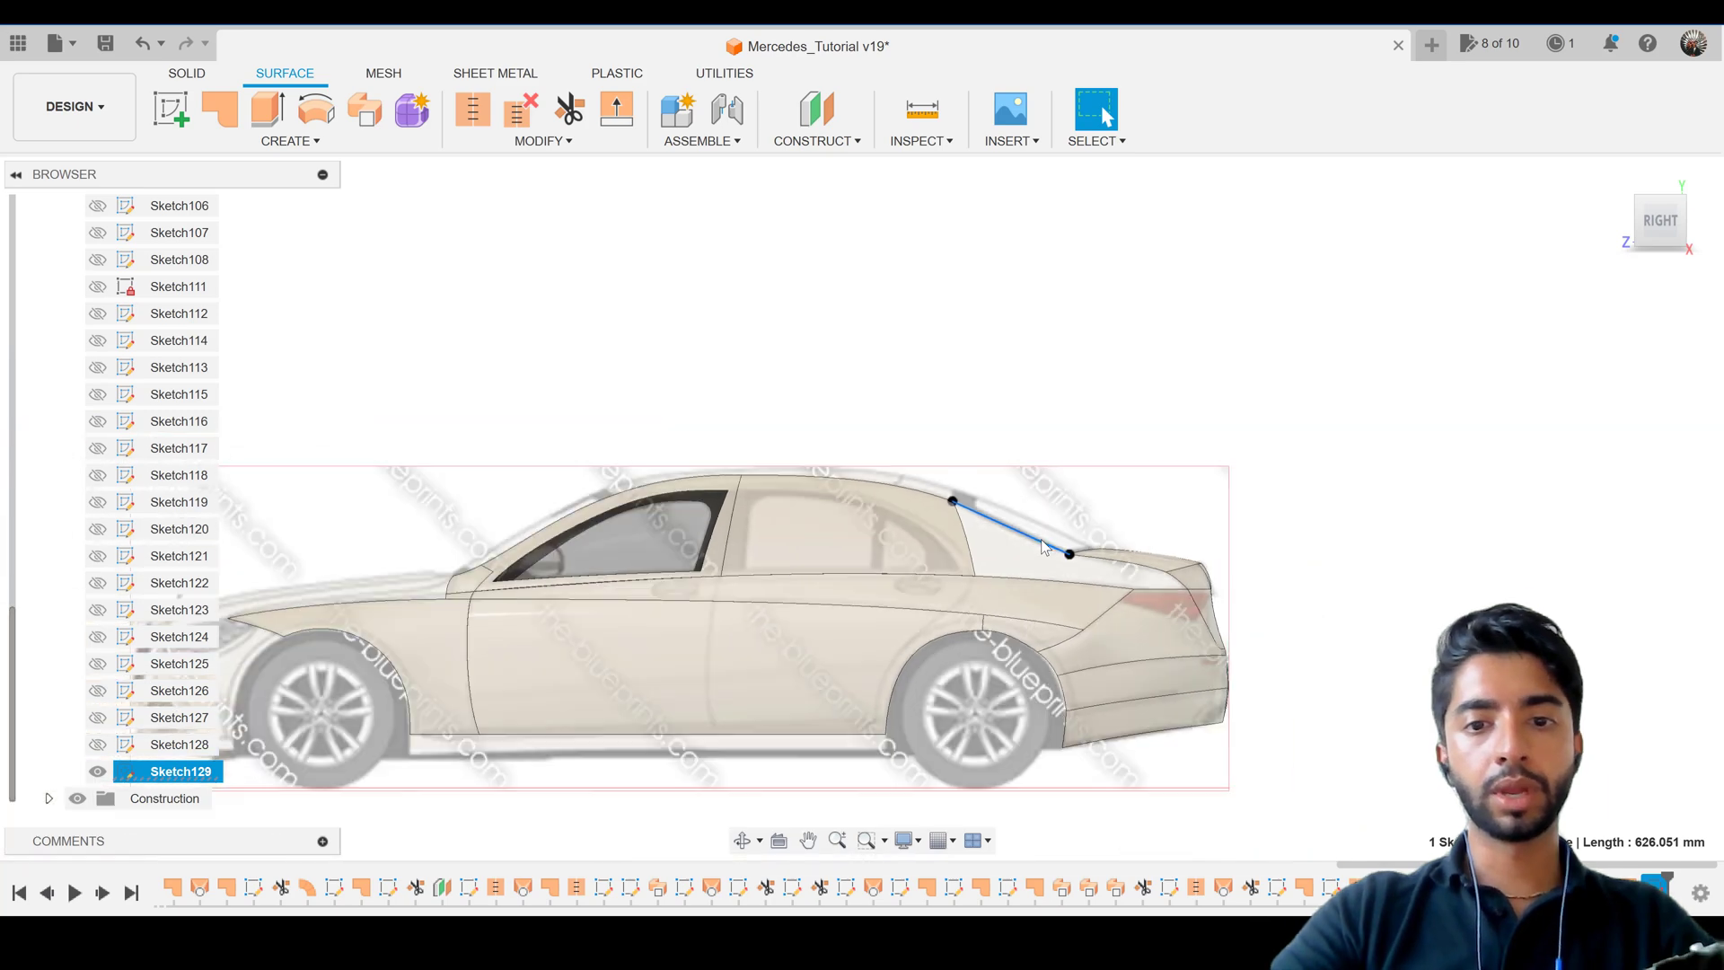
click(157, 108)
click(658, 350)
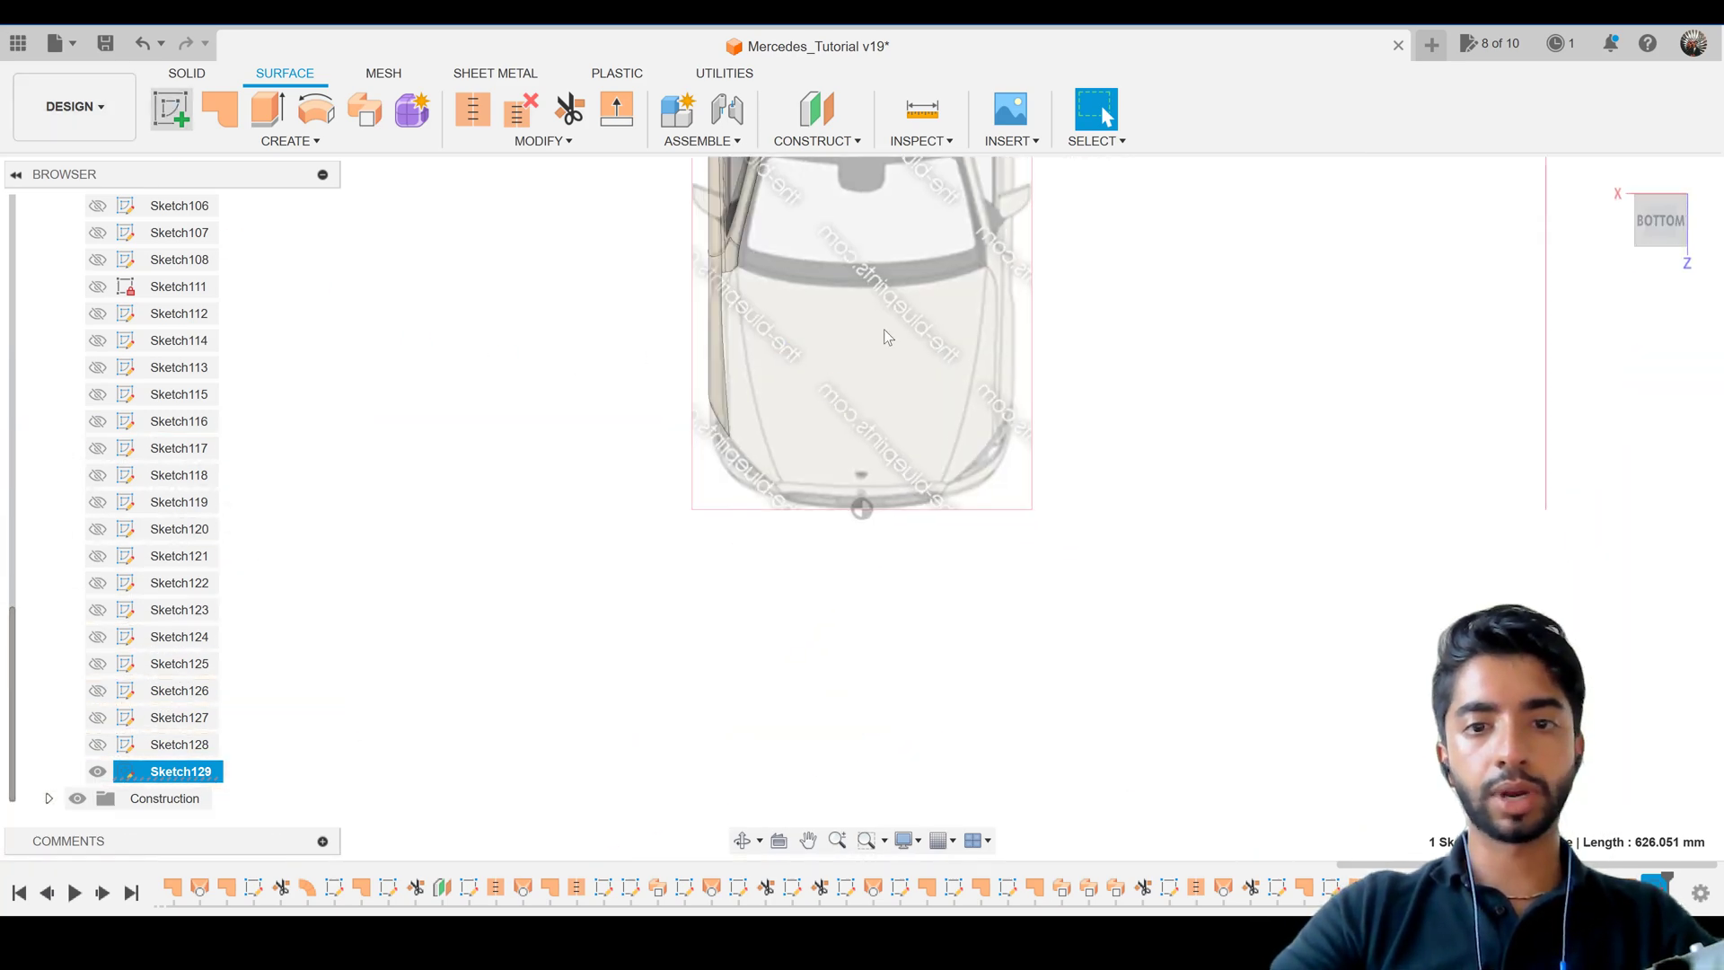
key(ctrl+z)
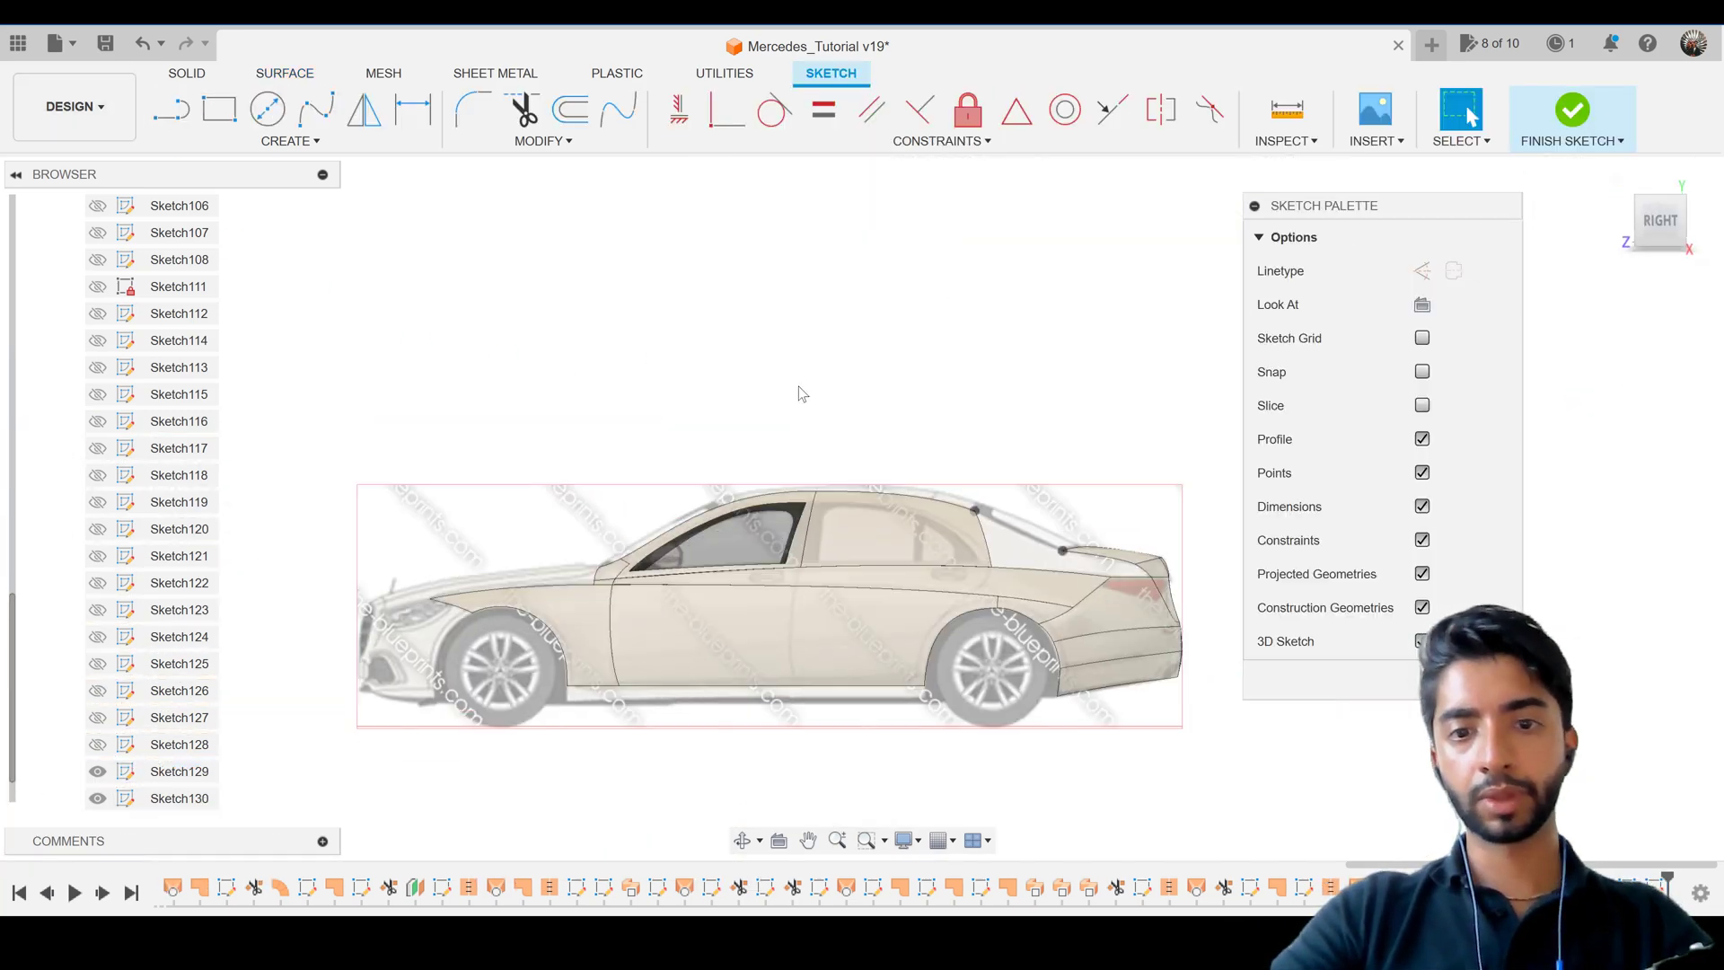
scroll(763, 408, down, 4)
Start a new sketch on the side plane, paste the copied beltline spline into it and accept it without moving it.
click(168, 103)
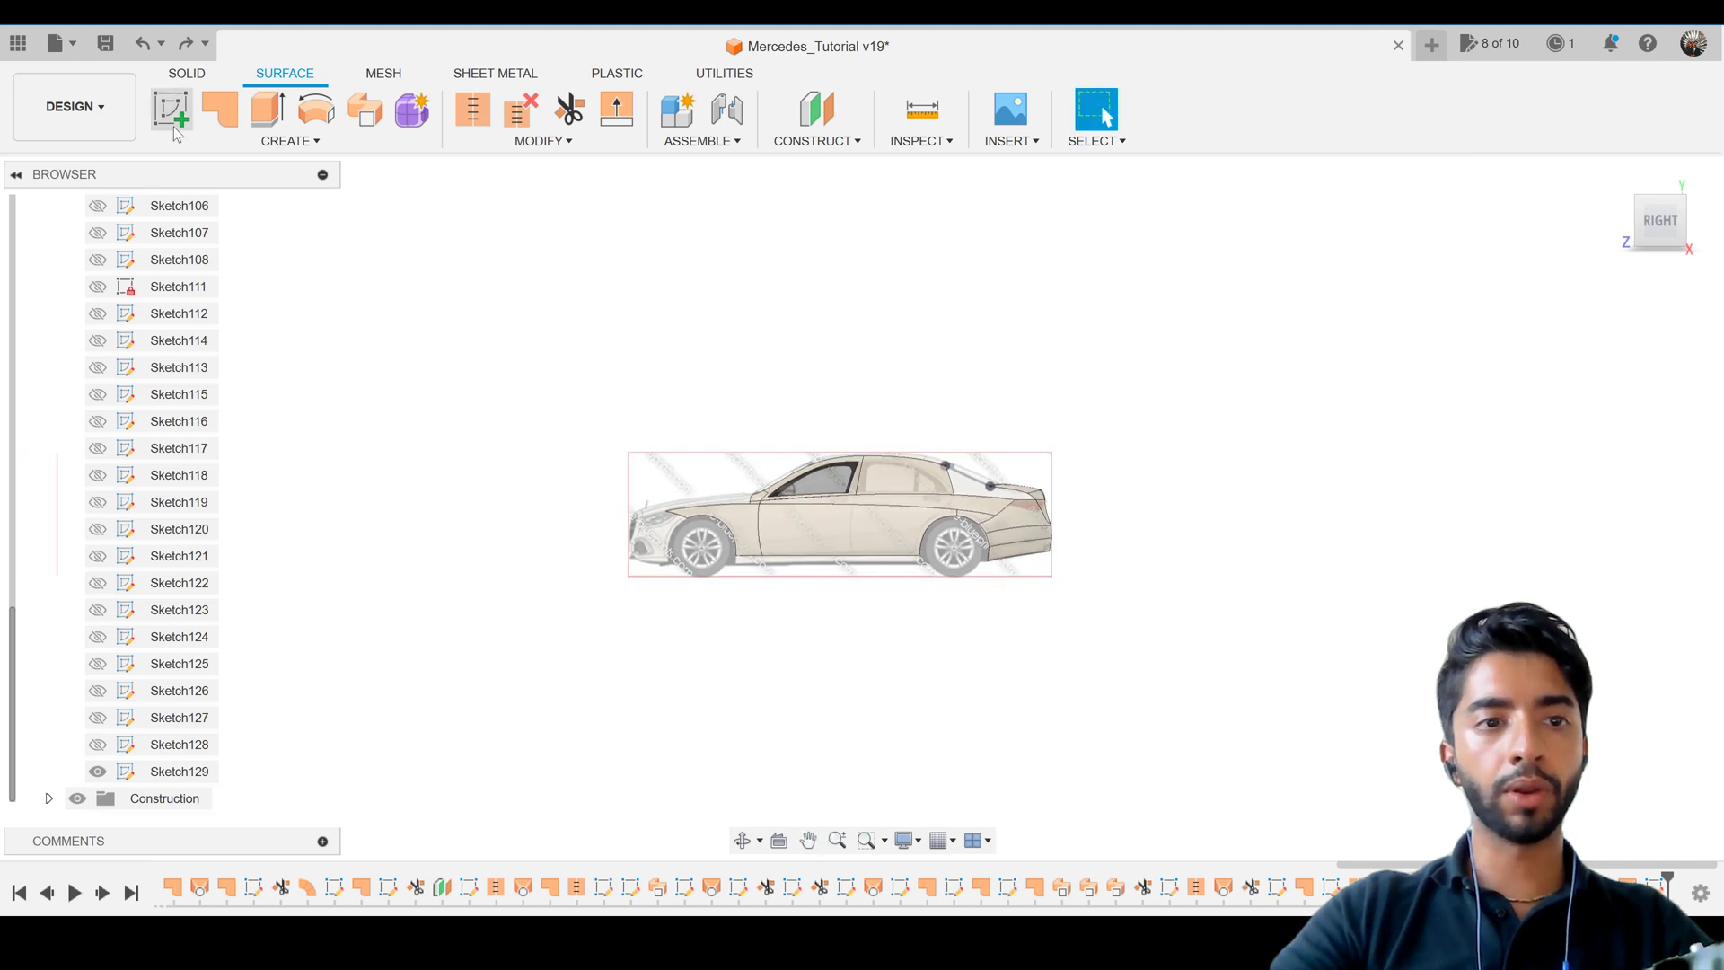
click(564, 518)
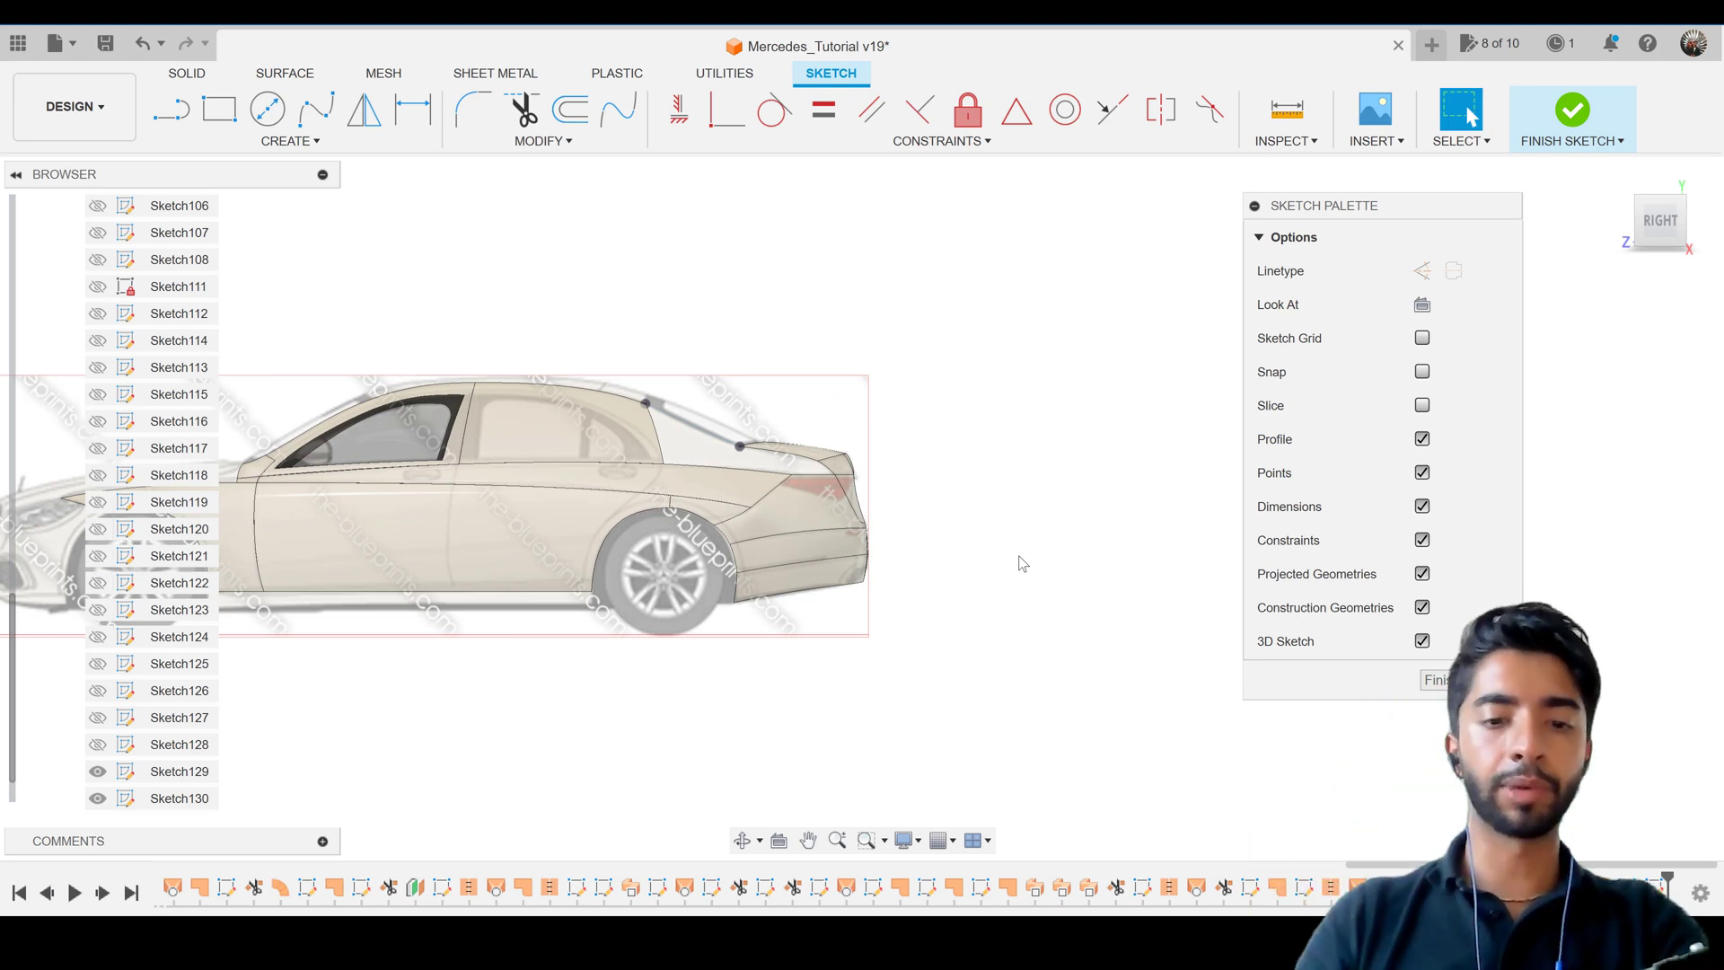
key(ctrl+v)
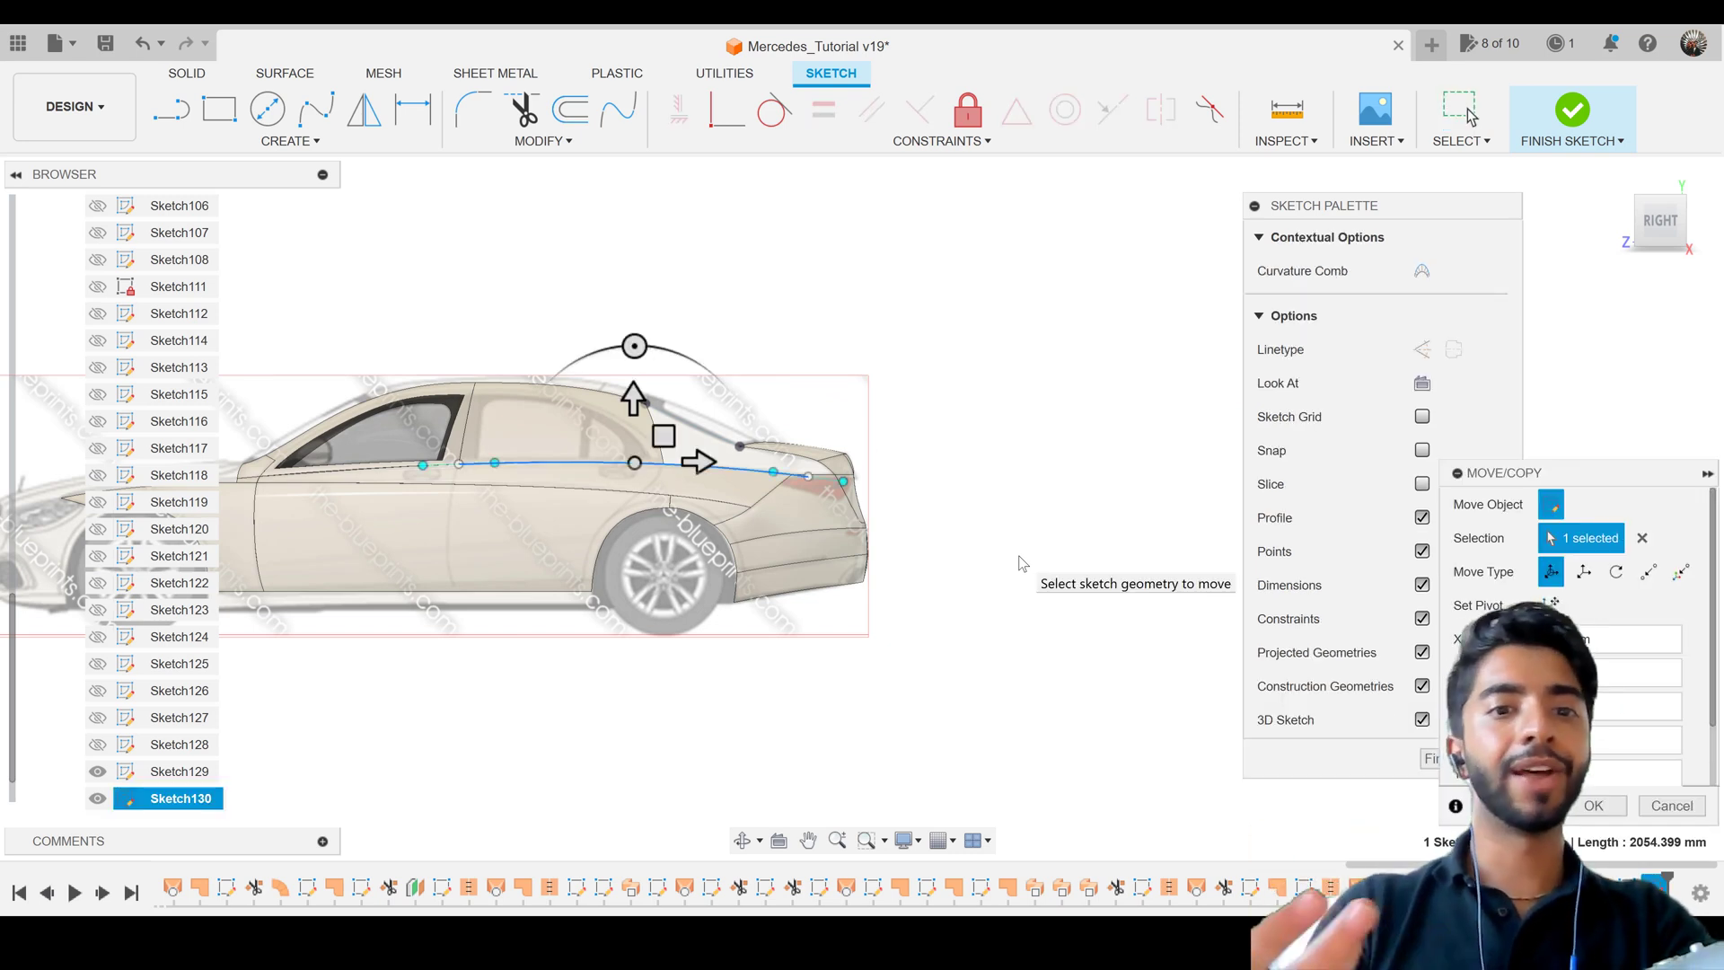
click(1581, 807)
Examine how the pasted beltline spline runs along the body below the rear window panel and towards the taillight.
scroll(745, 519, down, 3)
scroll(697, 484, up, 5)
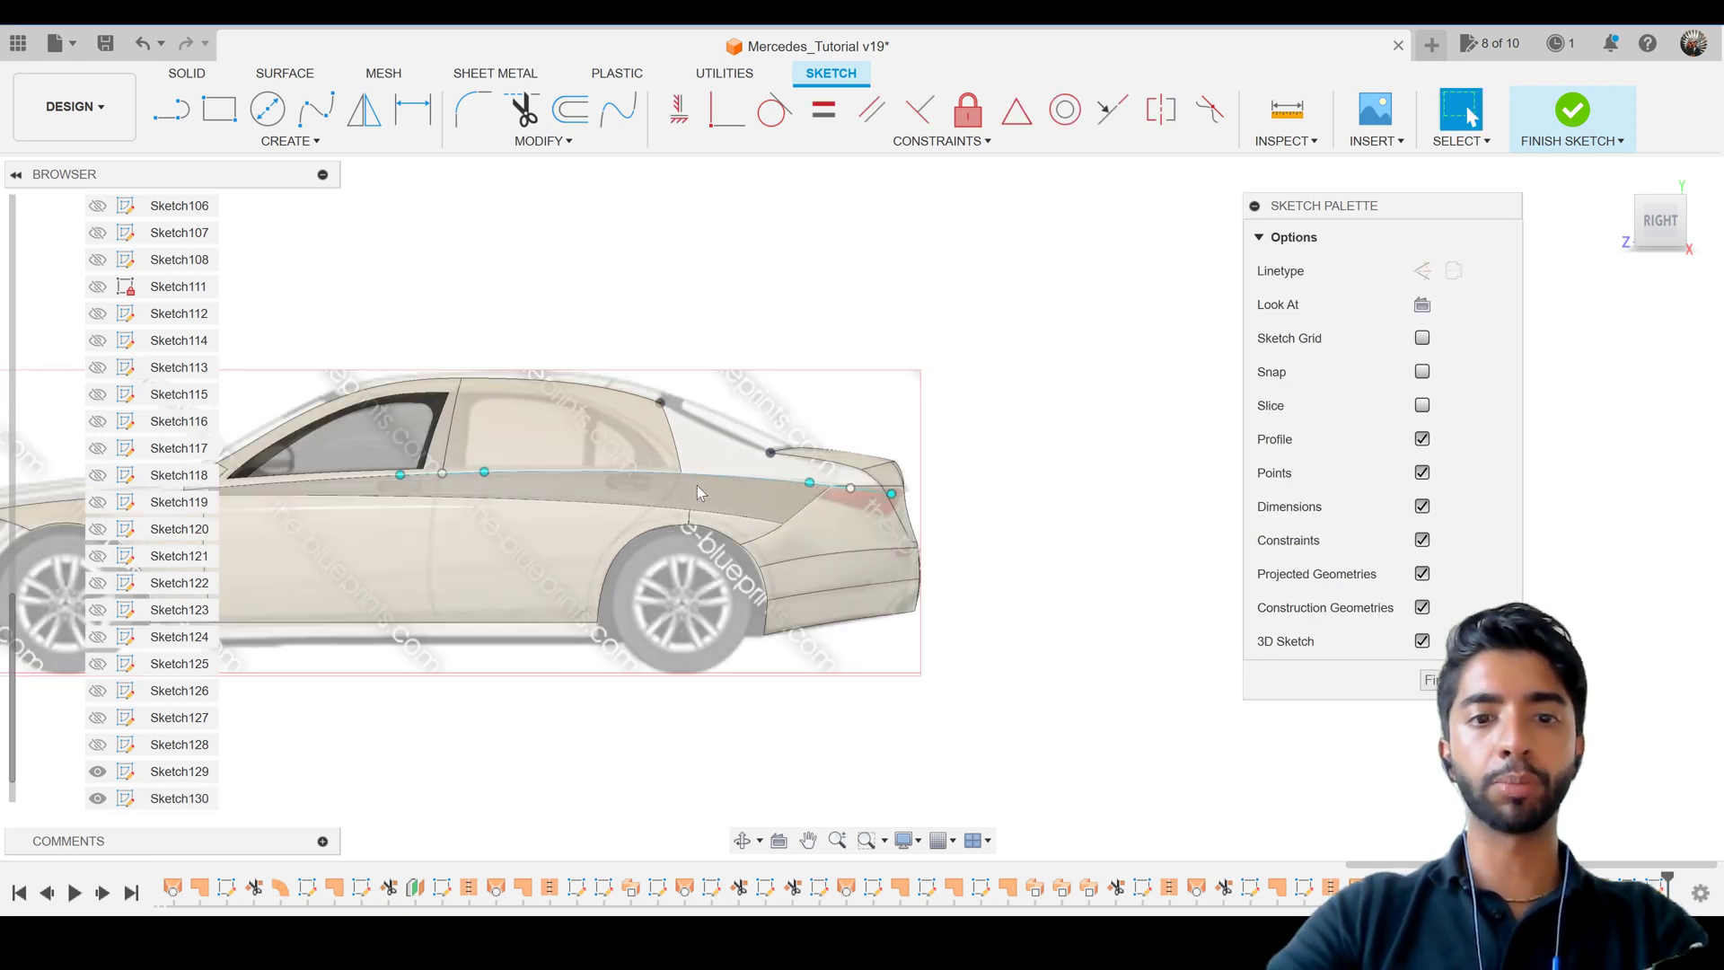
mouse_move(697, 485)
middle_down()
mouse_move(793, 474)
mouse_move(643, 527)
mouse_move(962, 415)
mouse_move(951, 439)
middle_up()
key(Escape)
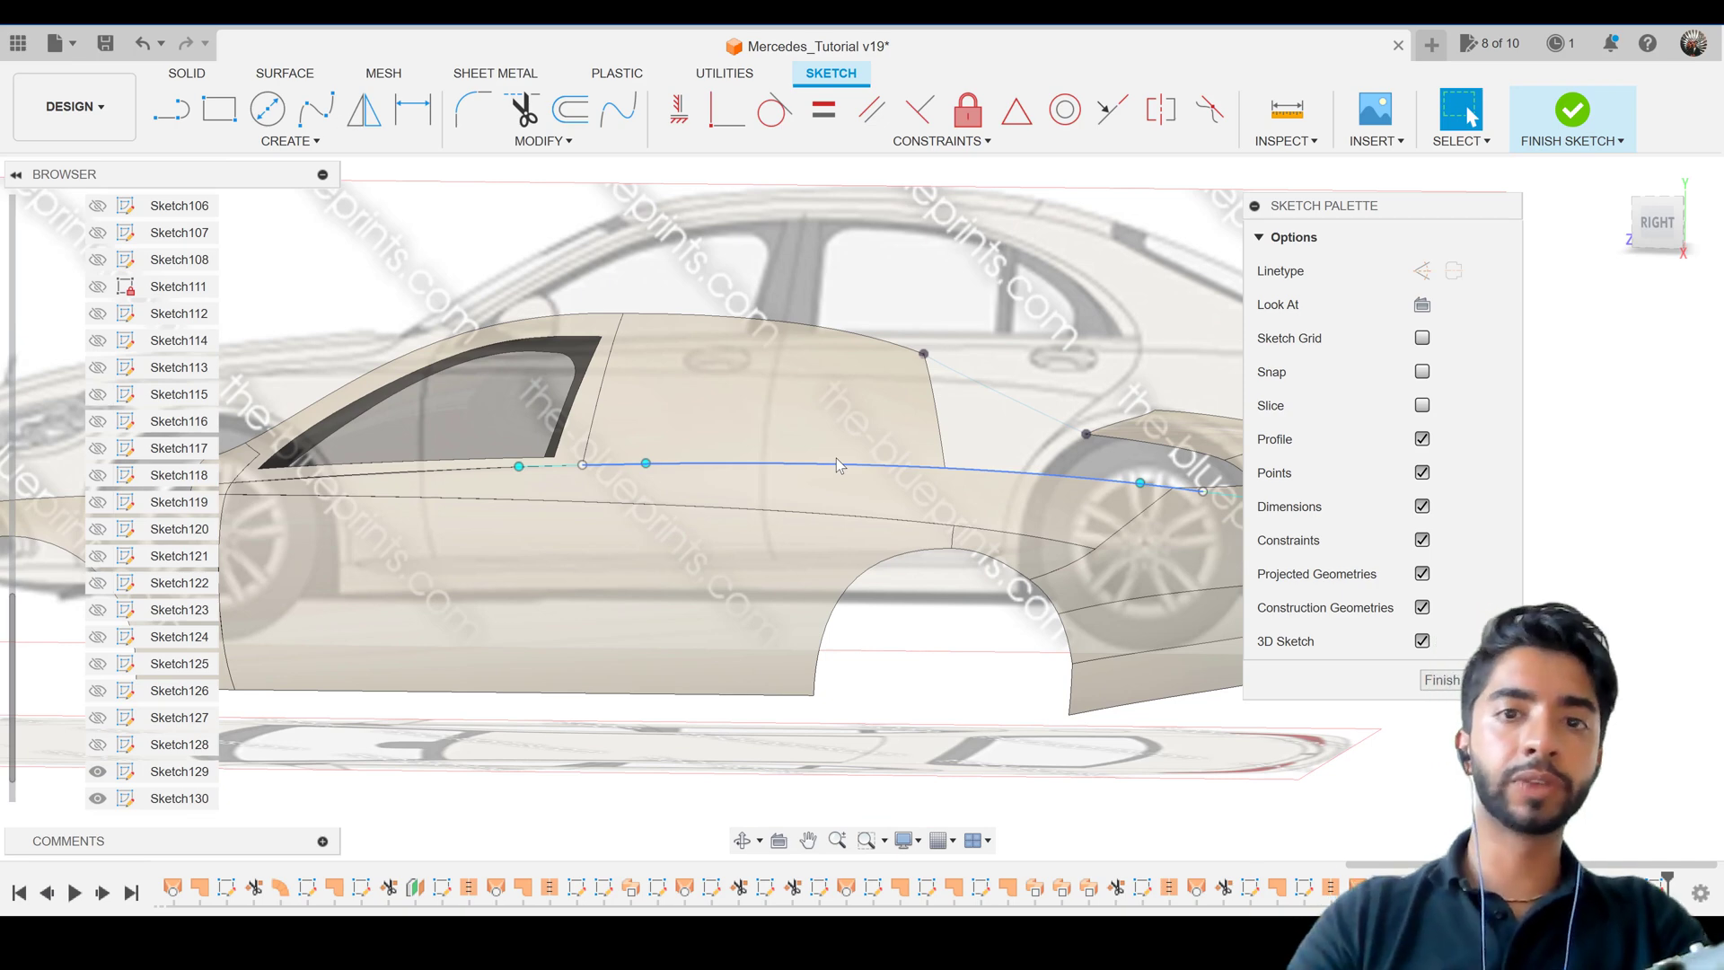
shift+middle_drag(837, 463, 898, 454)
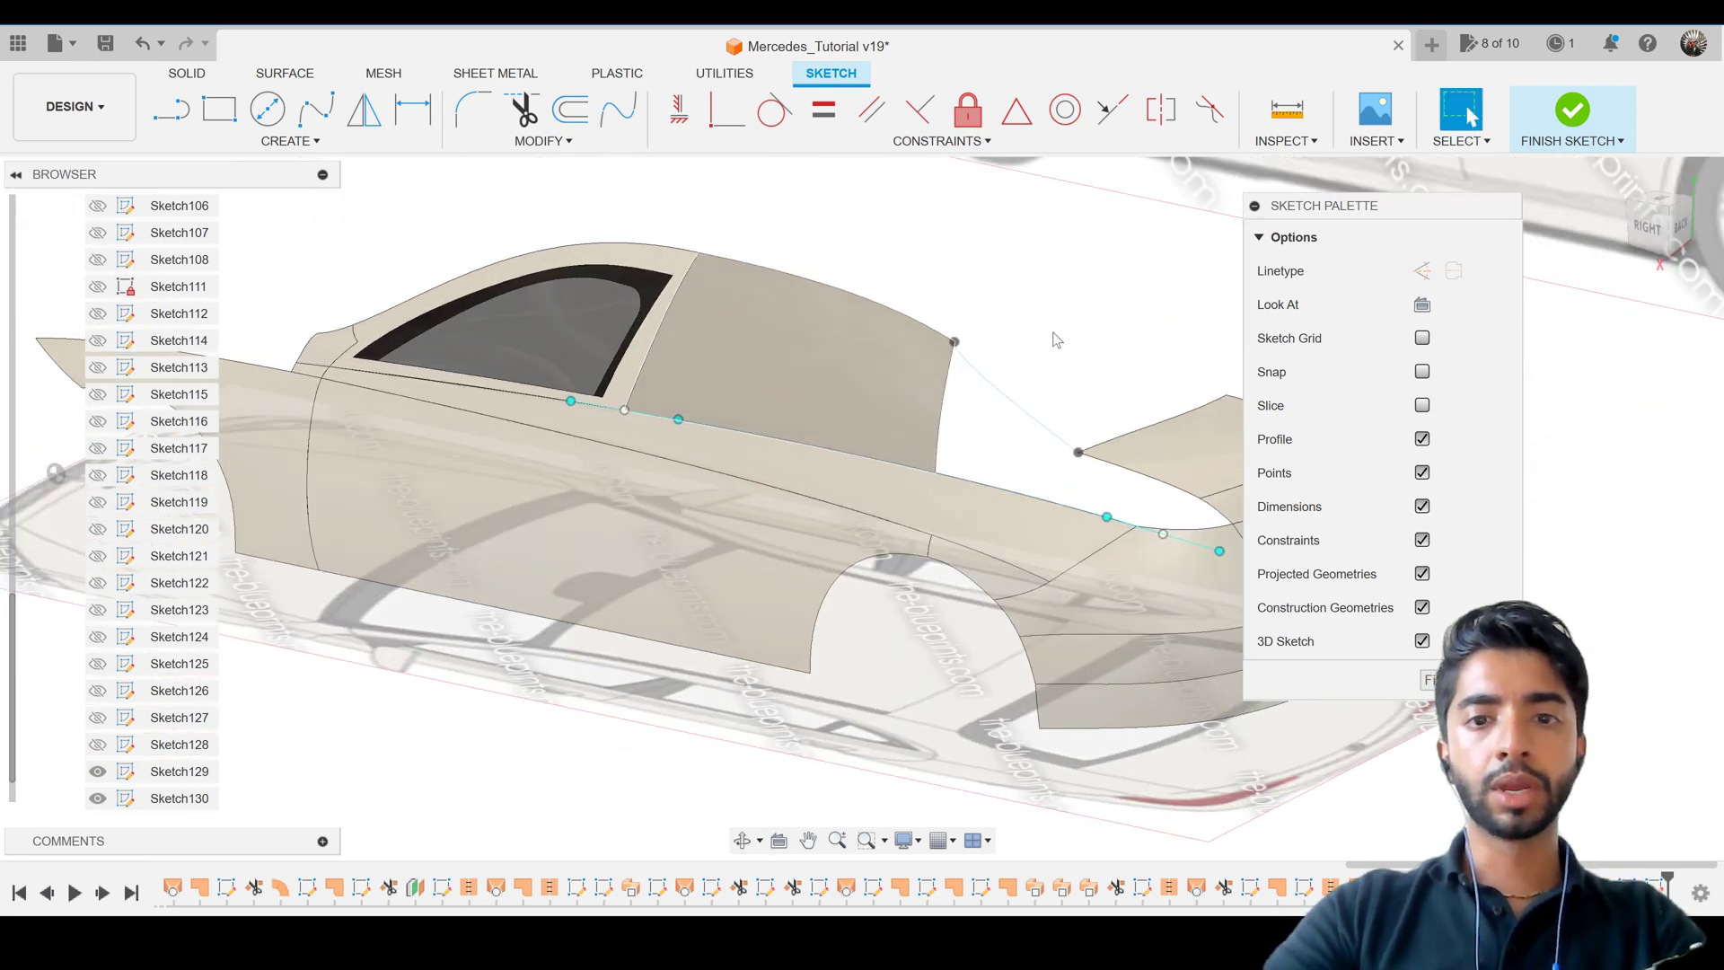
click(1004, 485)
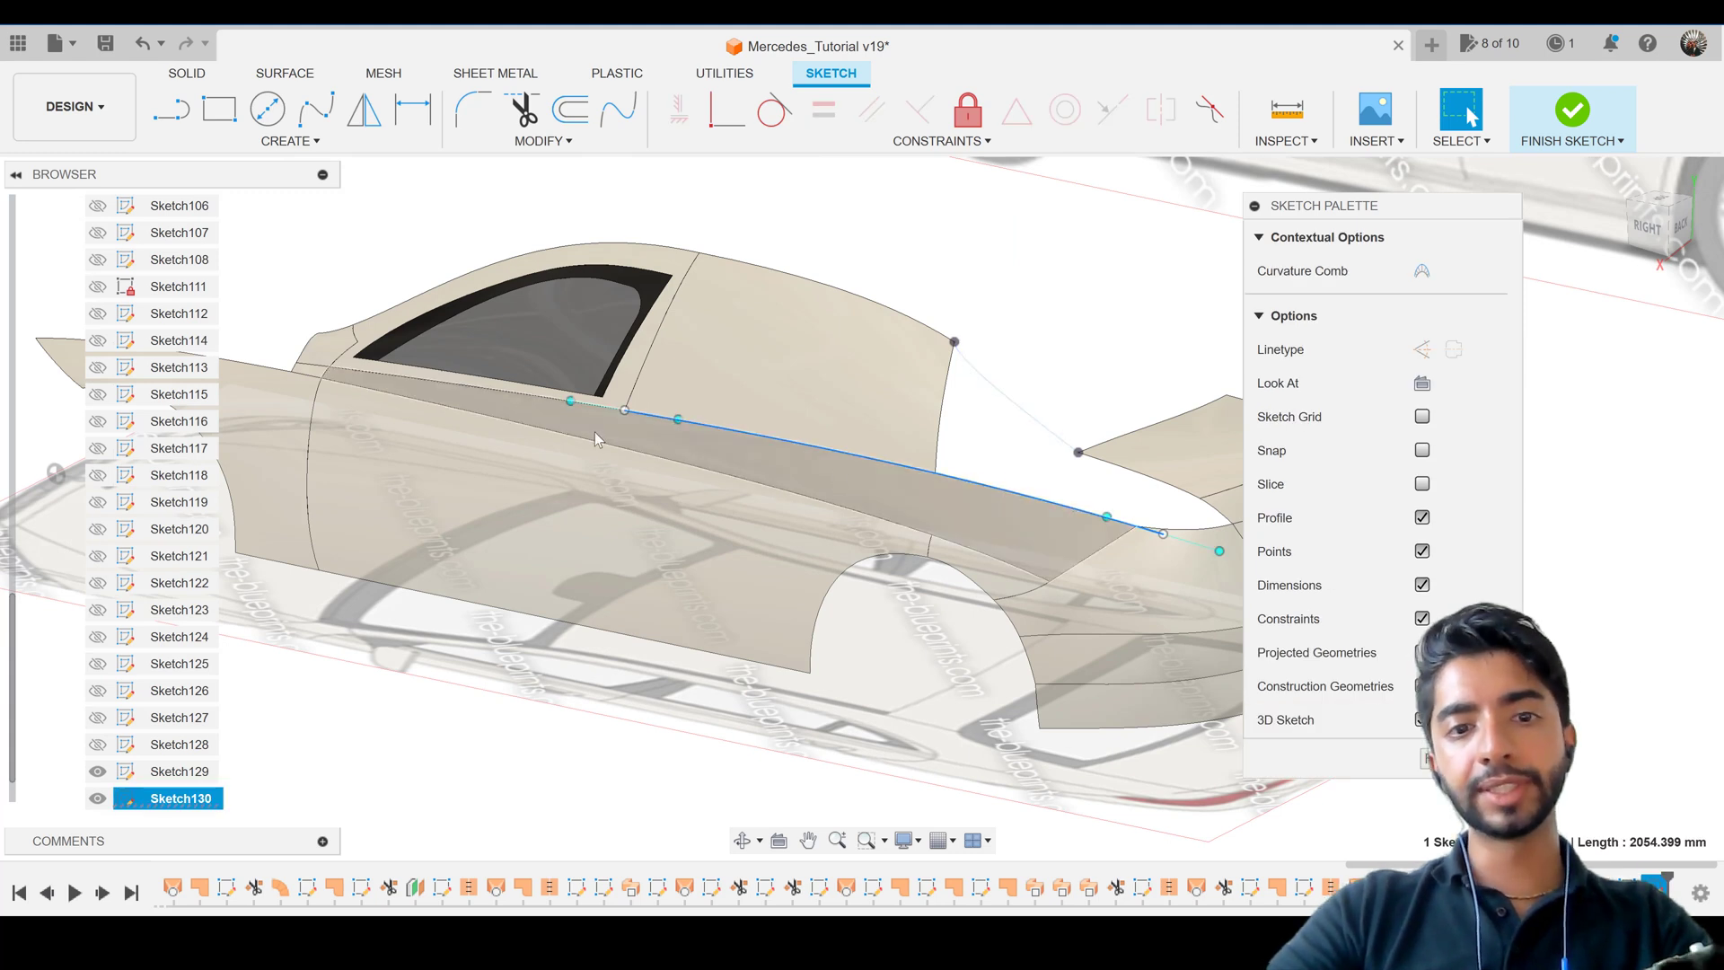
key(Escape)
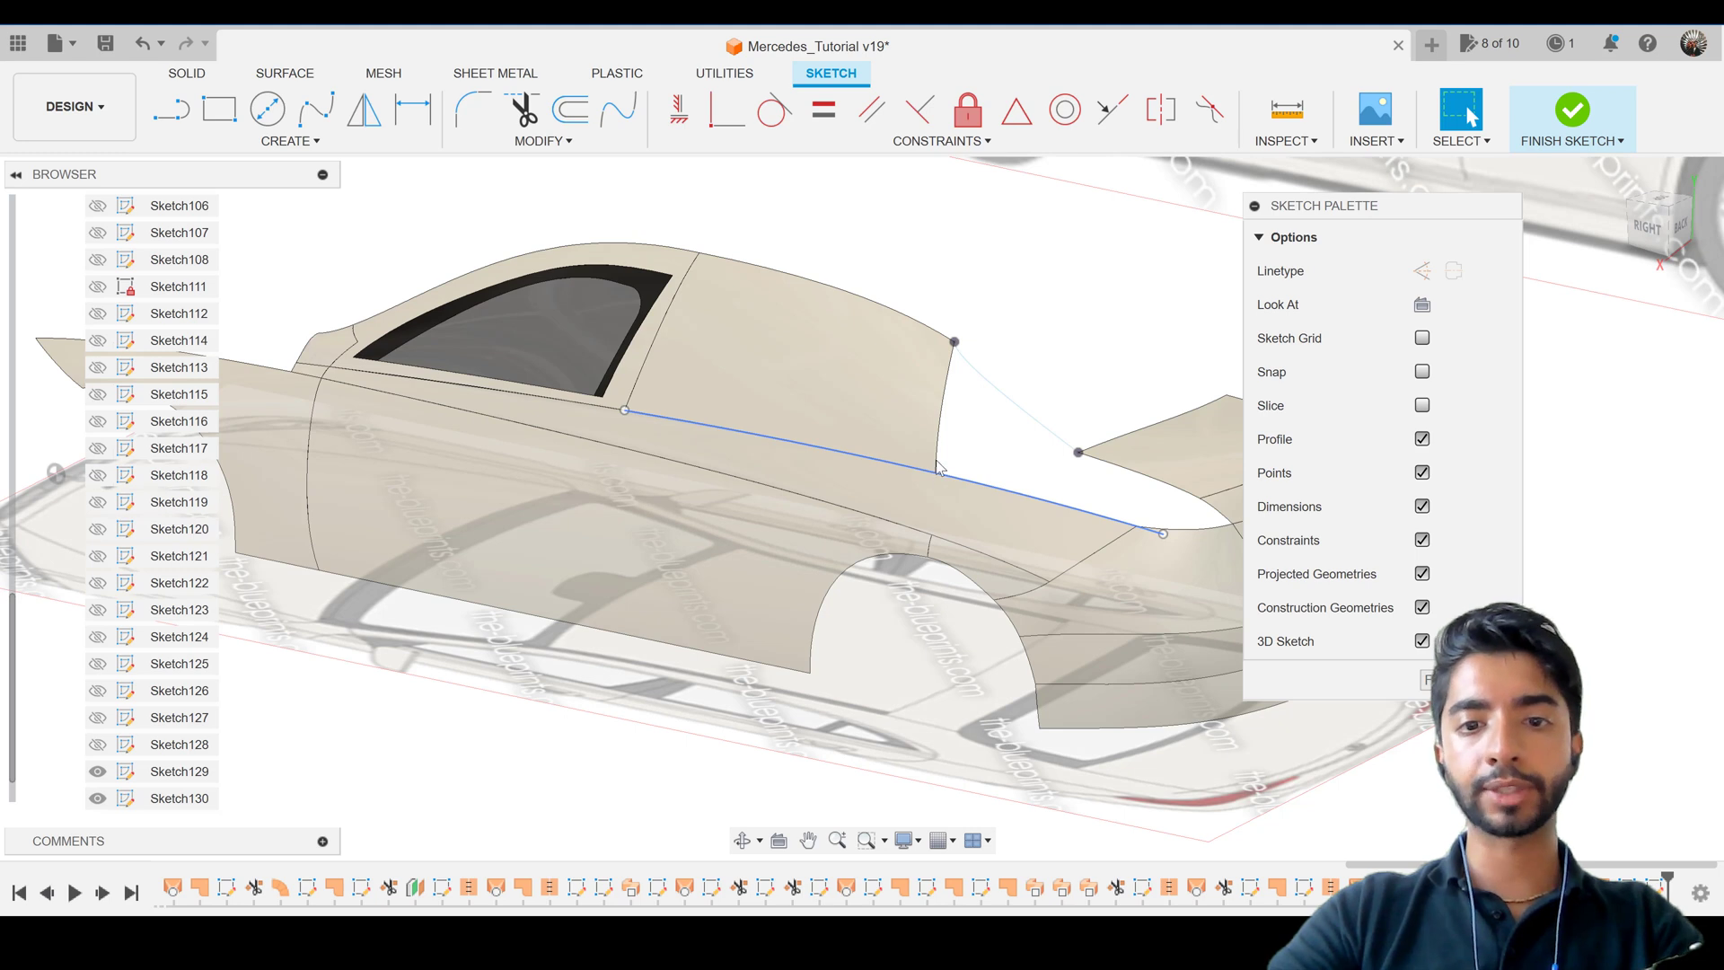
Show Sketch128 and copy its spline along the rear edge of the rear window panel.
click(942, 407)
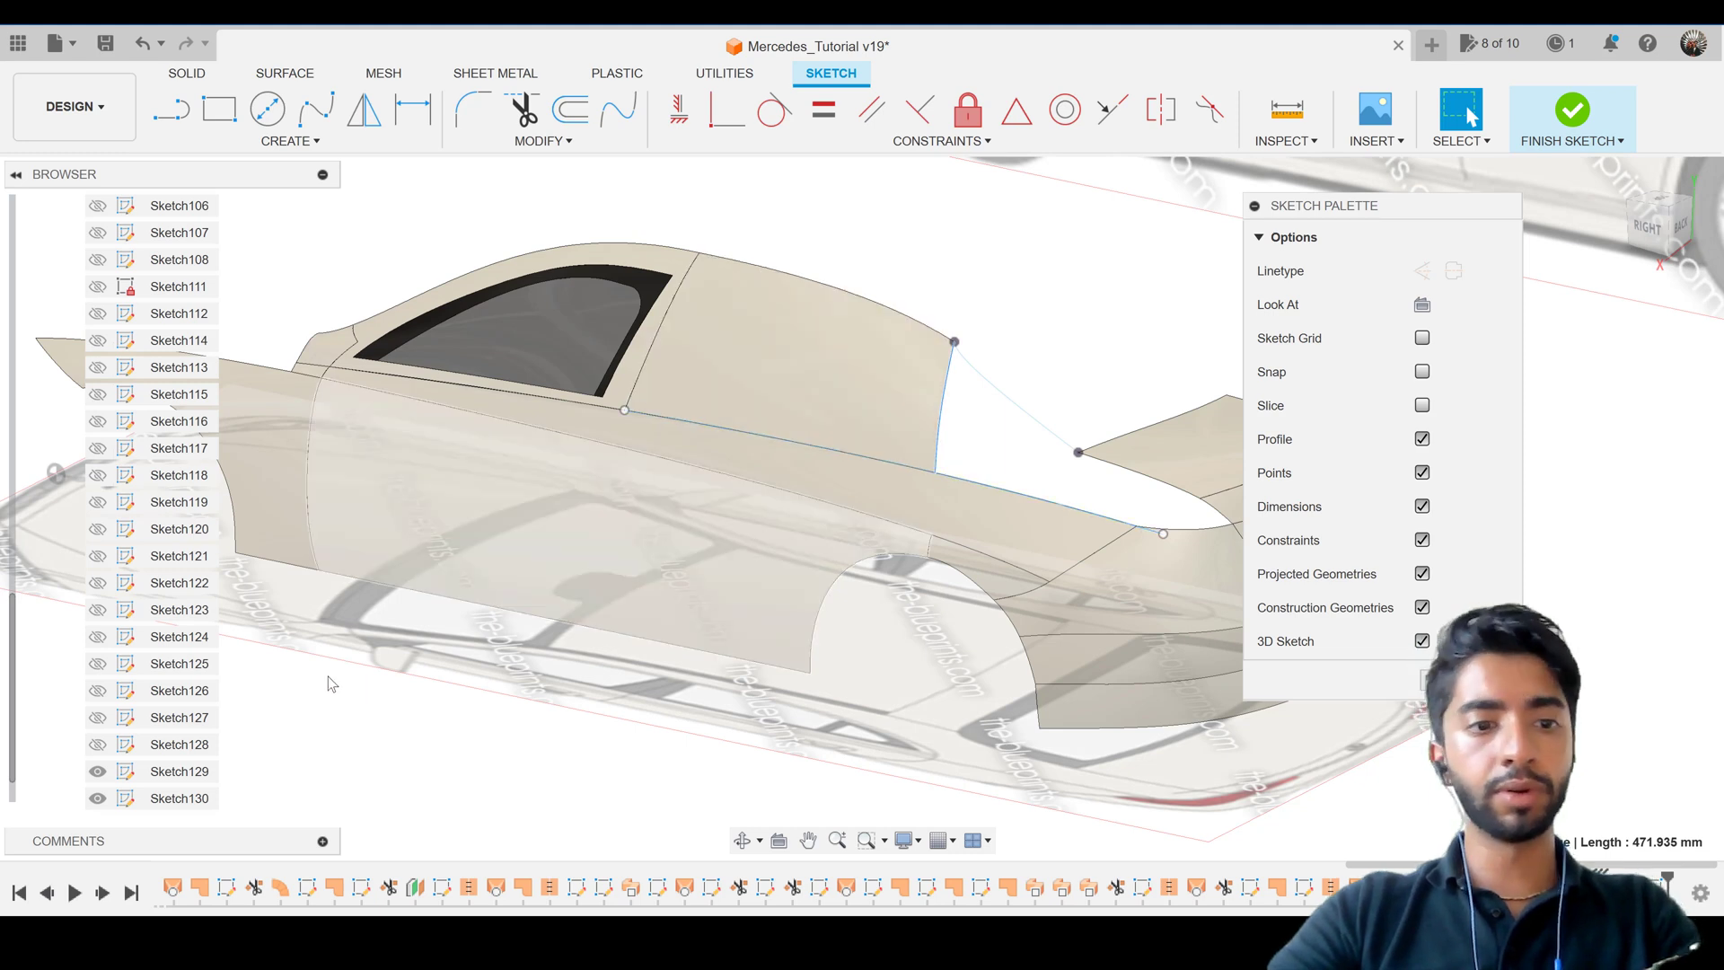
click(336, 737)
click(97, 744)
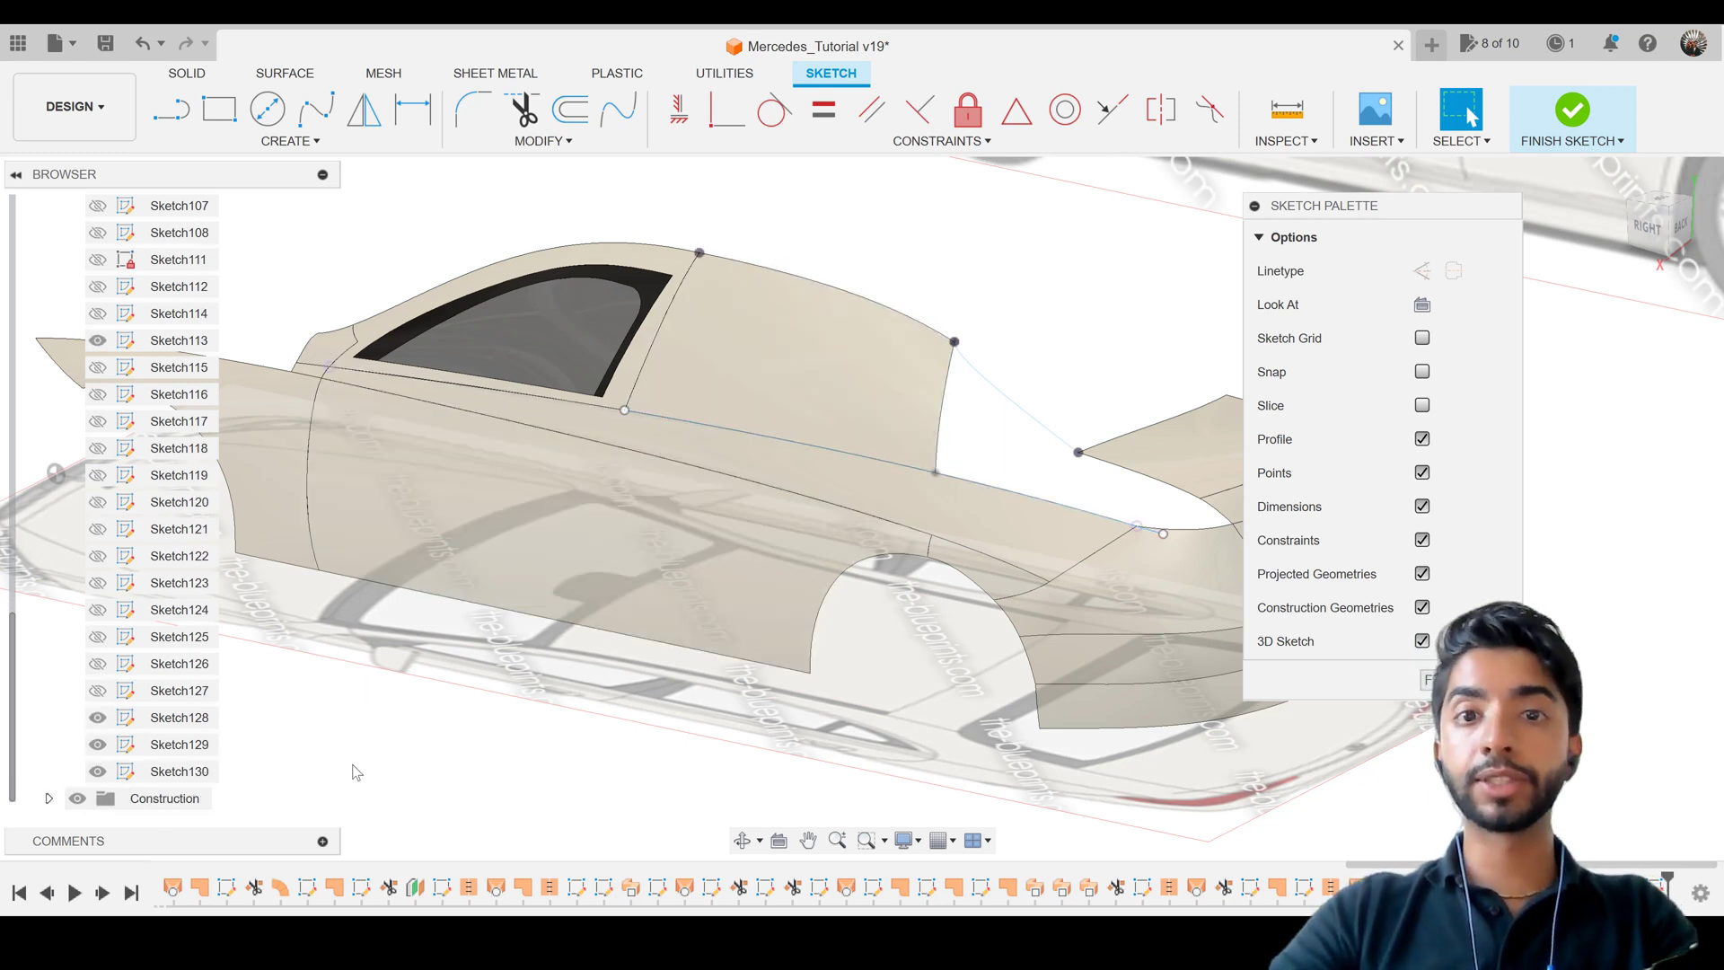
click(173, 720)
scroll(968, 387, up, 5)
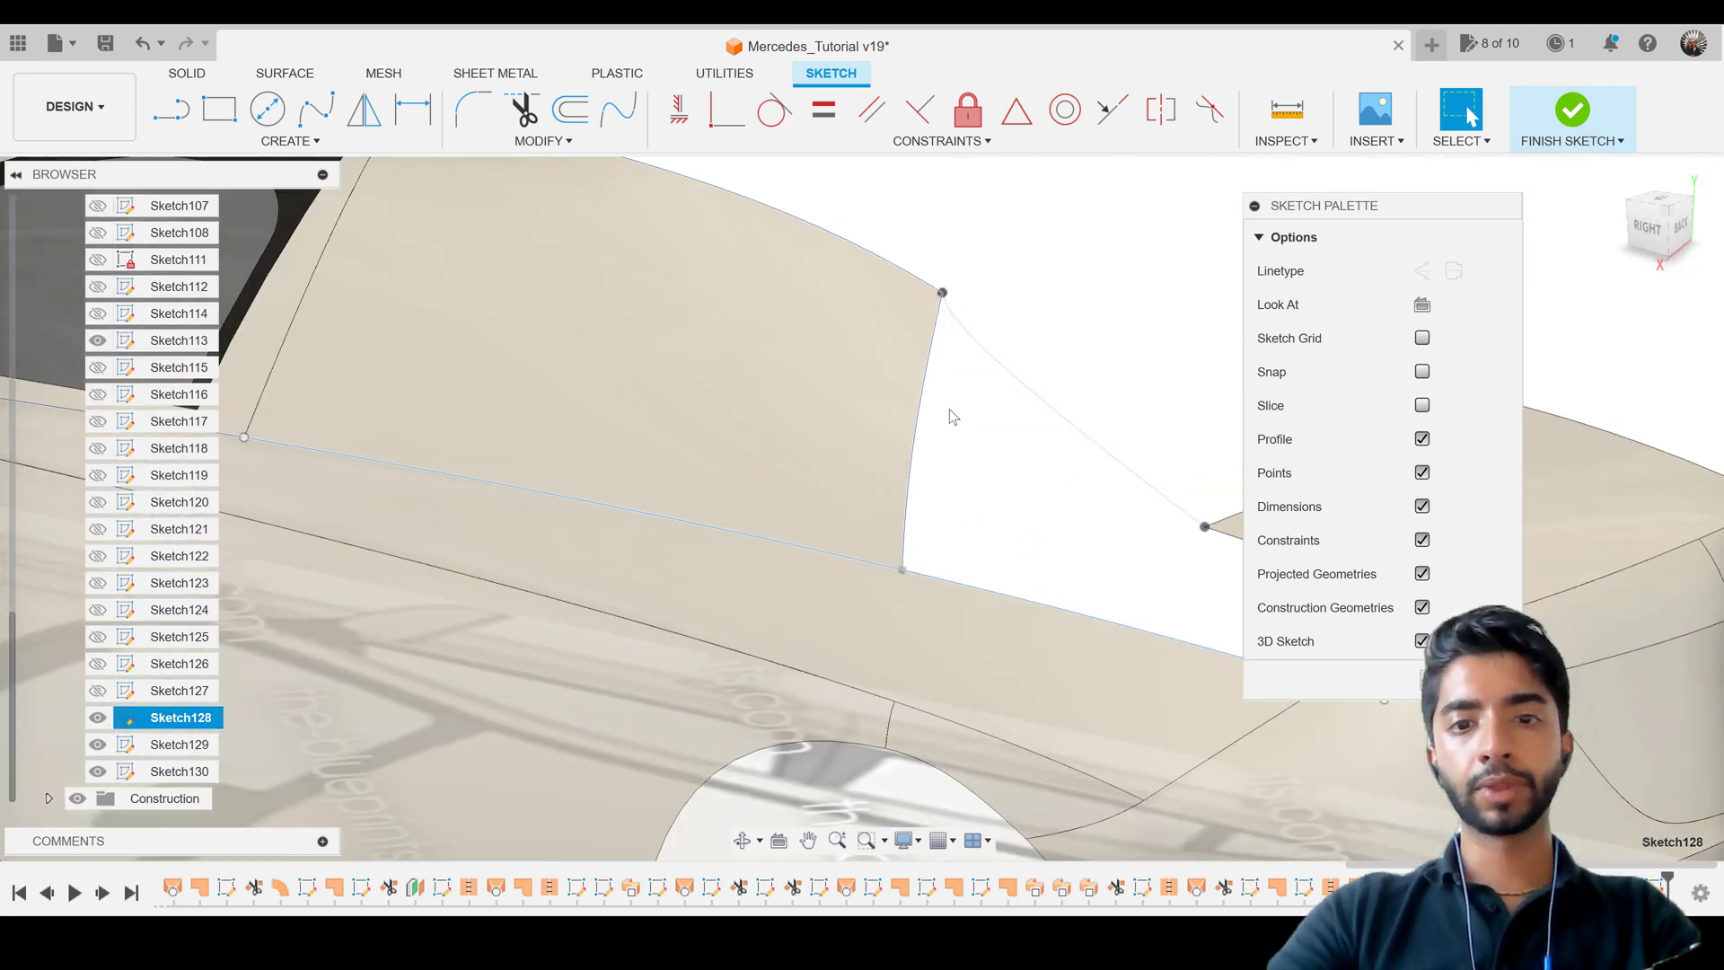
scroll(950, 408, down, 1)
click(924, 417)
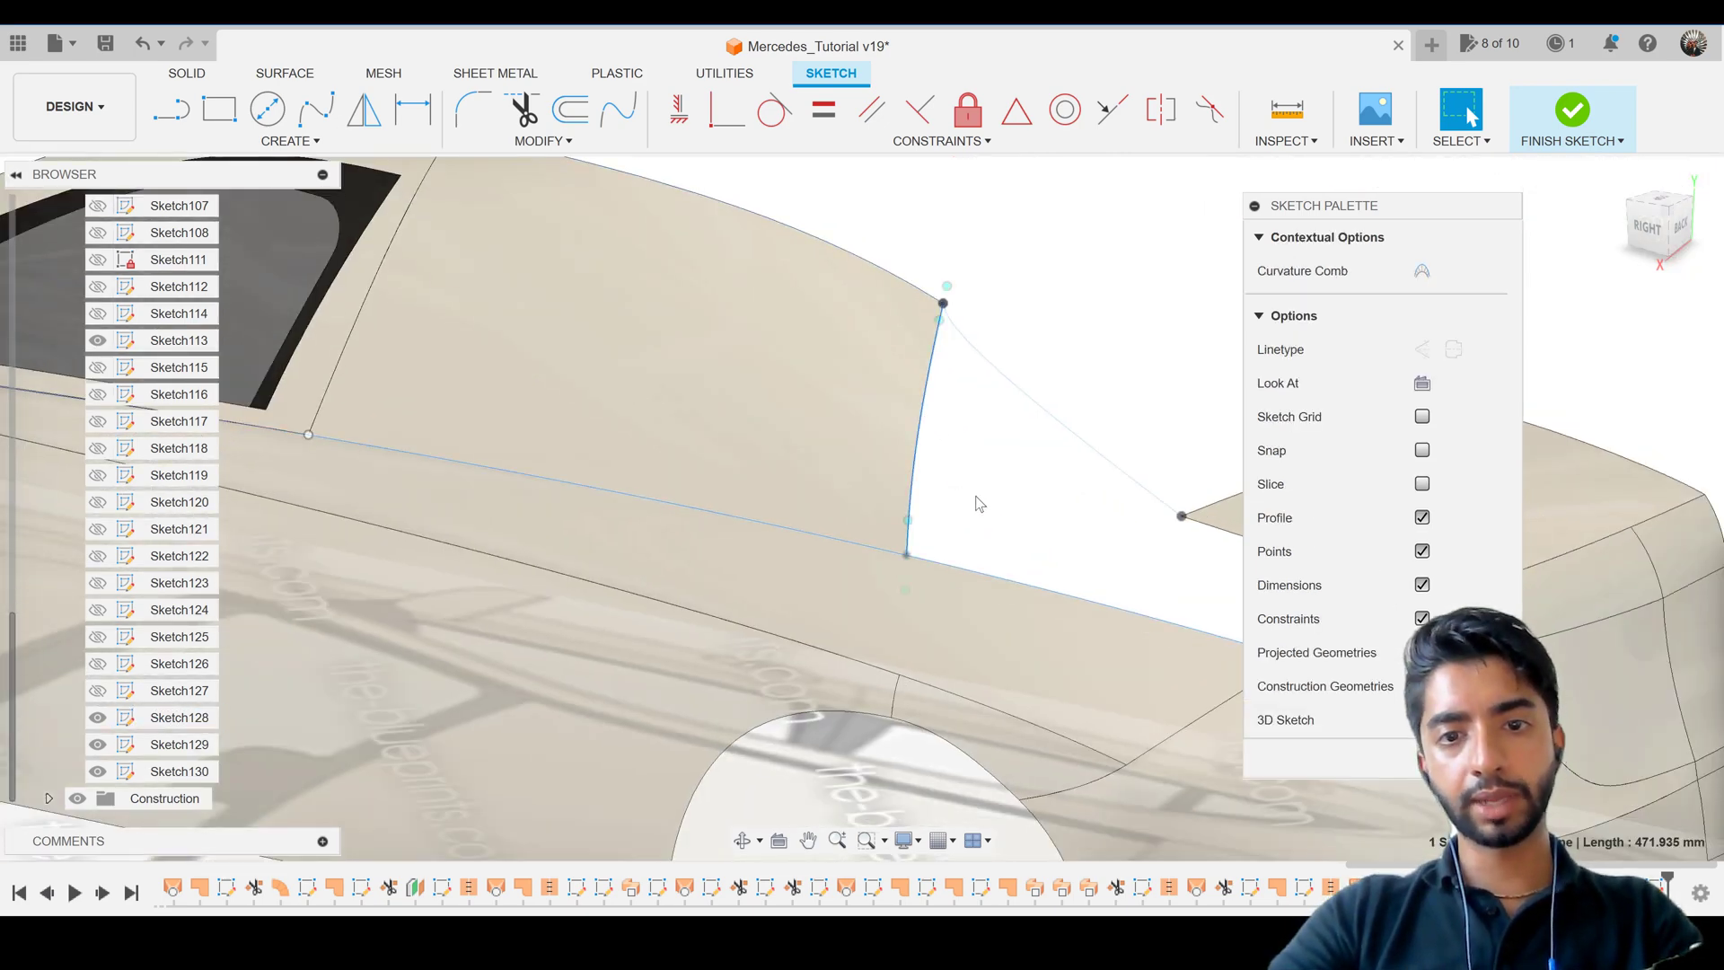
Paste the rear window panel's edge spline into Sketch130 and close the move operation without shifting the curve.
click(200, 772)
scroll(911, 471, down, 3)
click(1011, 380)
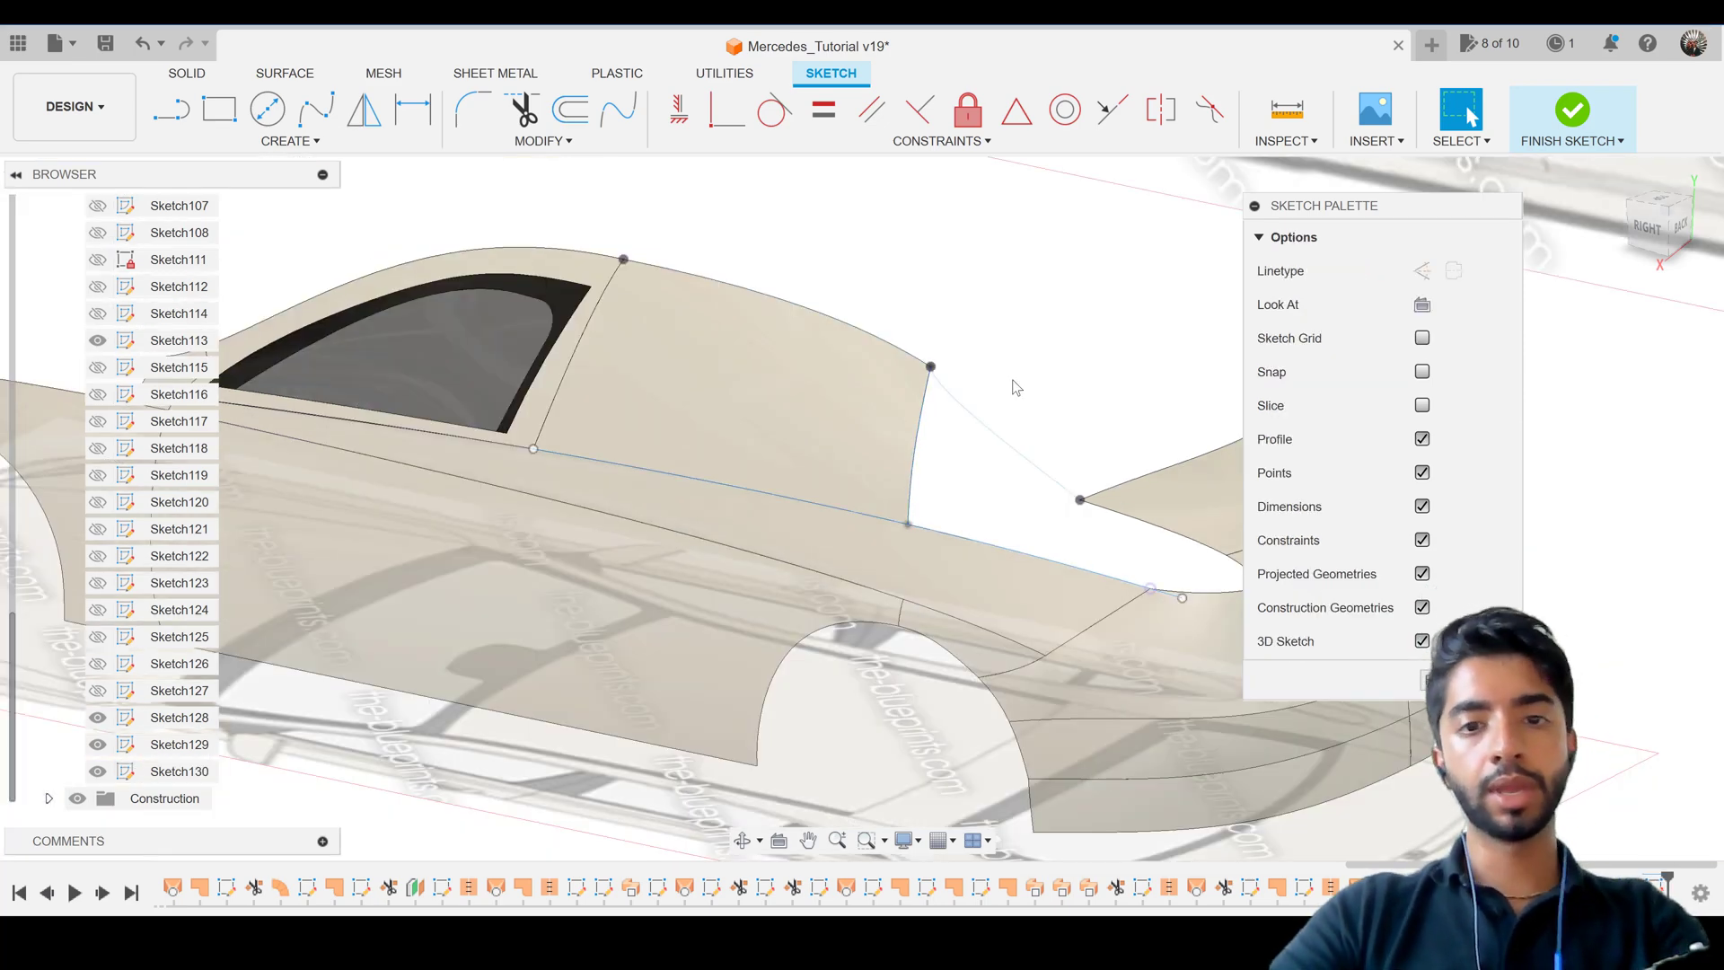
click(1015, 386)
key(m)
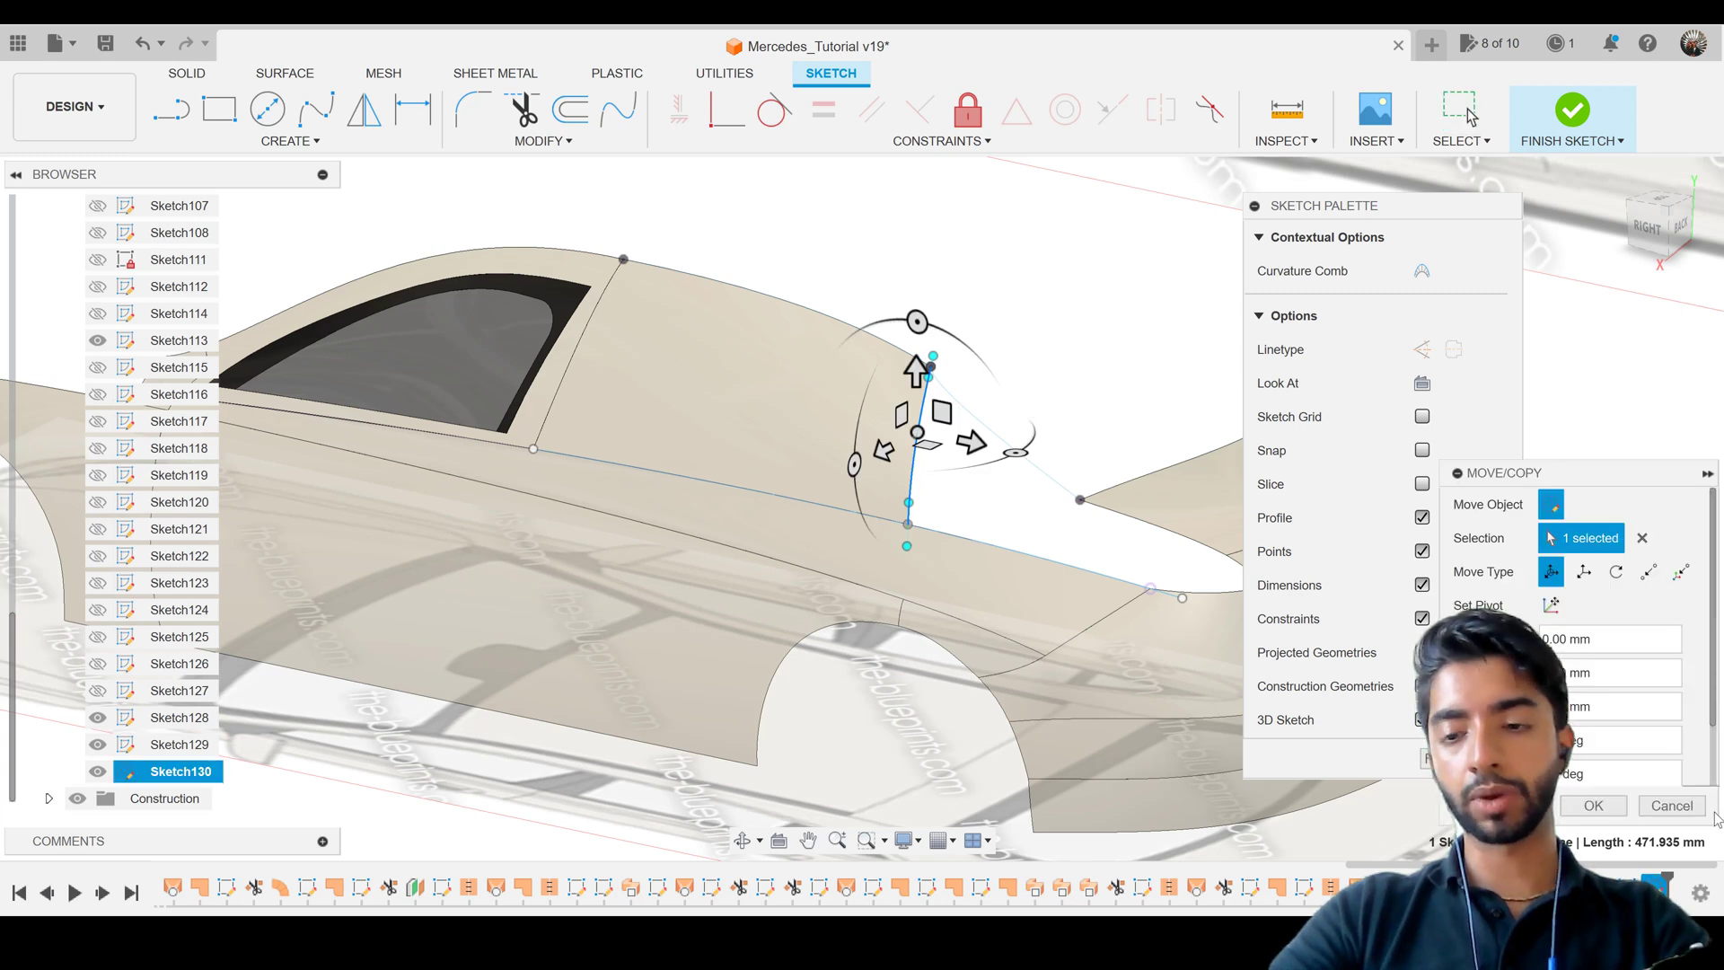
click(1693, 806)
click(938, 294)
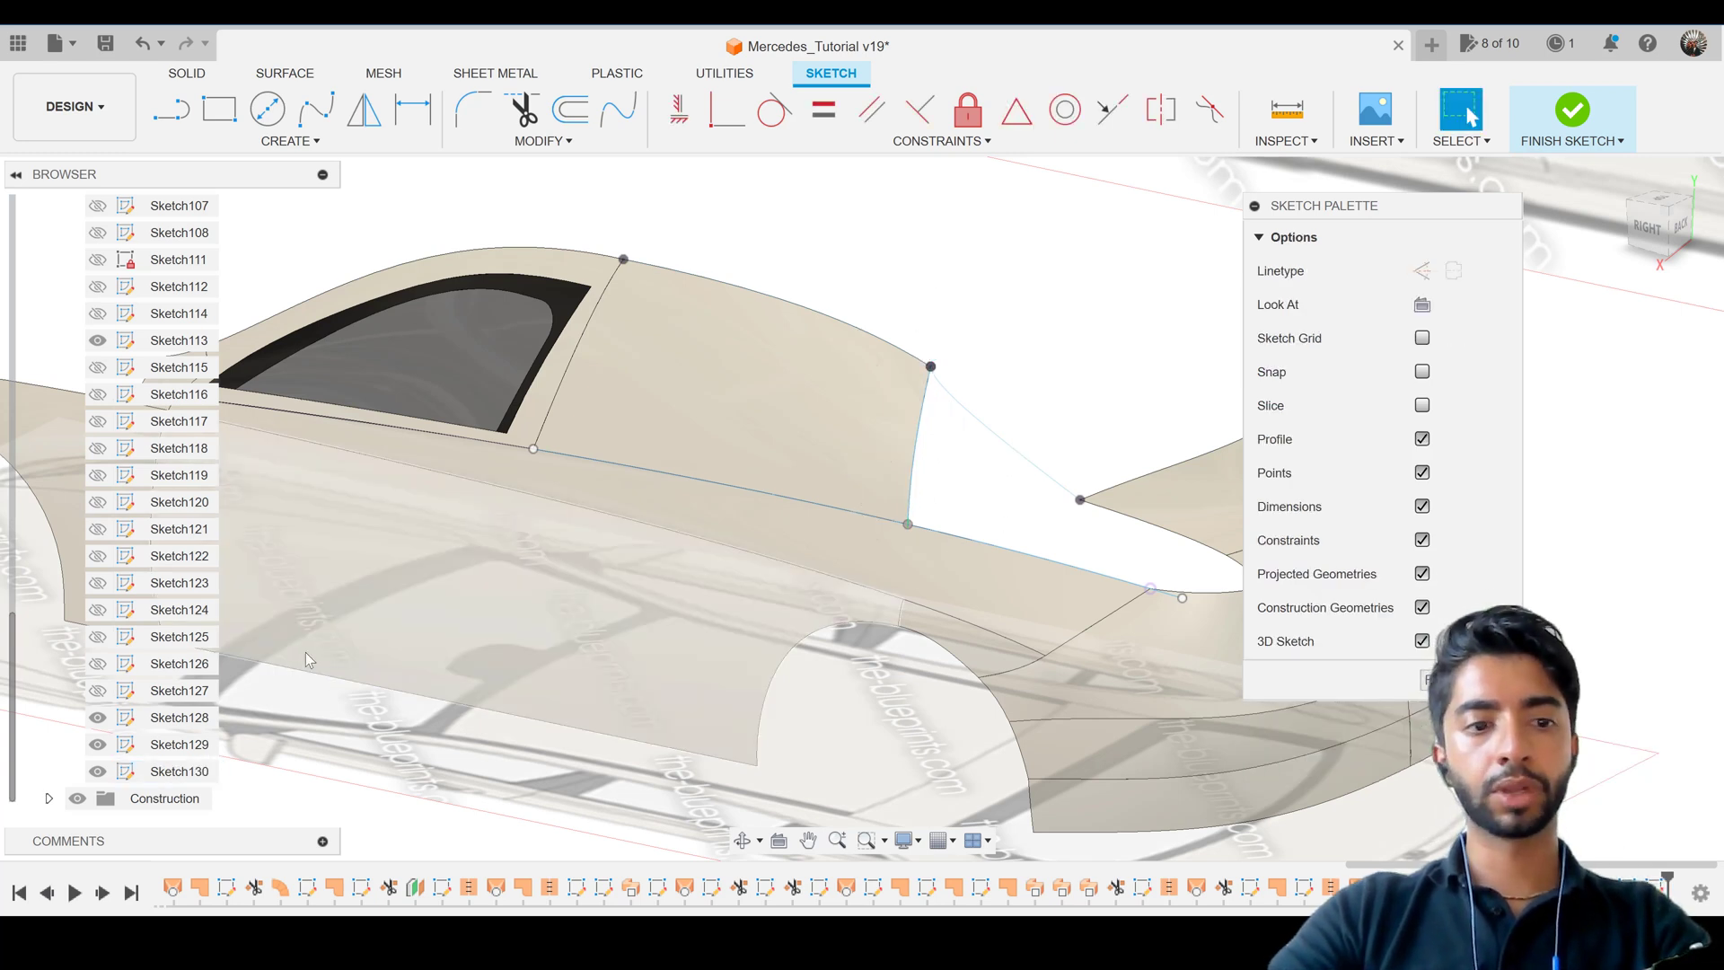
Hide Sketch128 and show Sketch129 with the rear pillar spline.
click(106, 719)
click(97, 717)
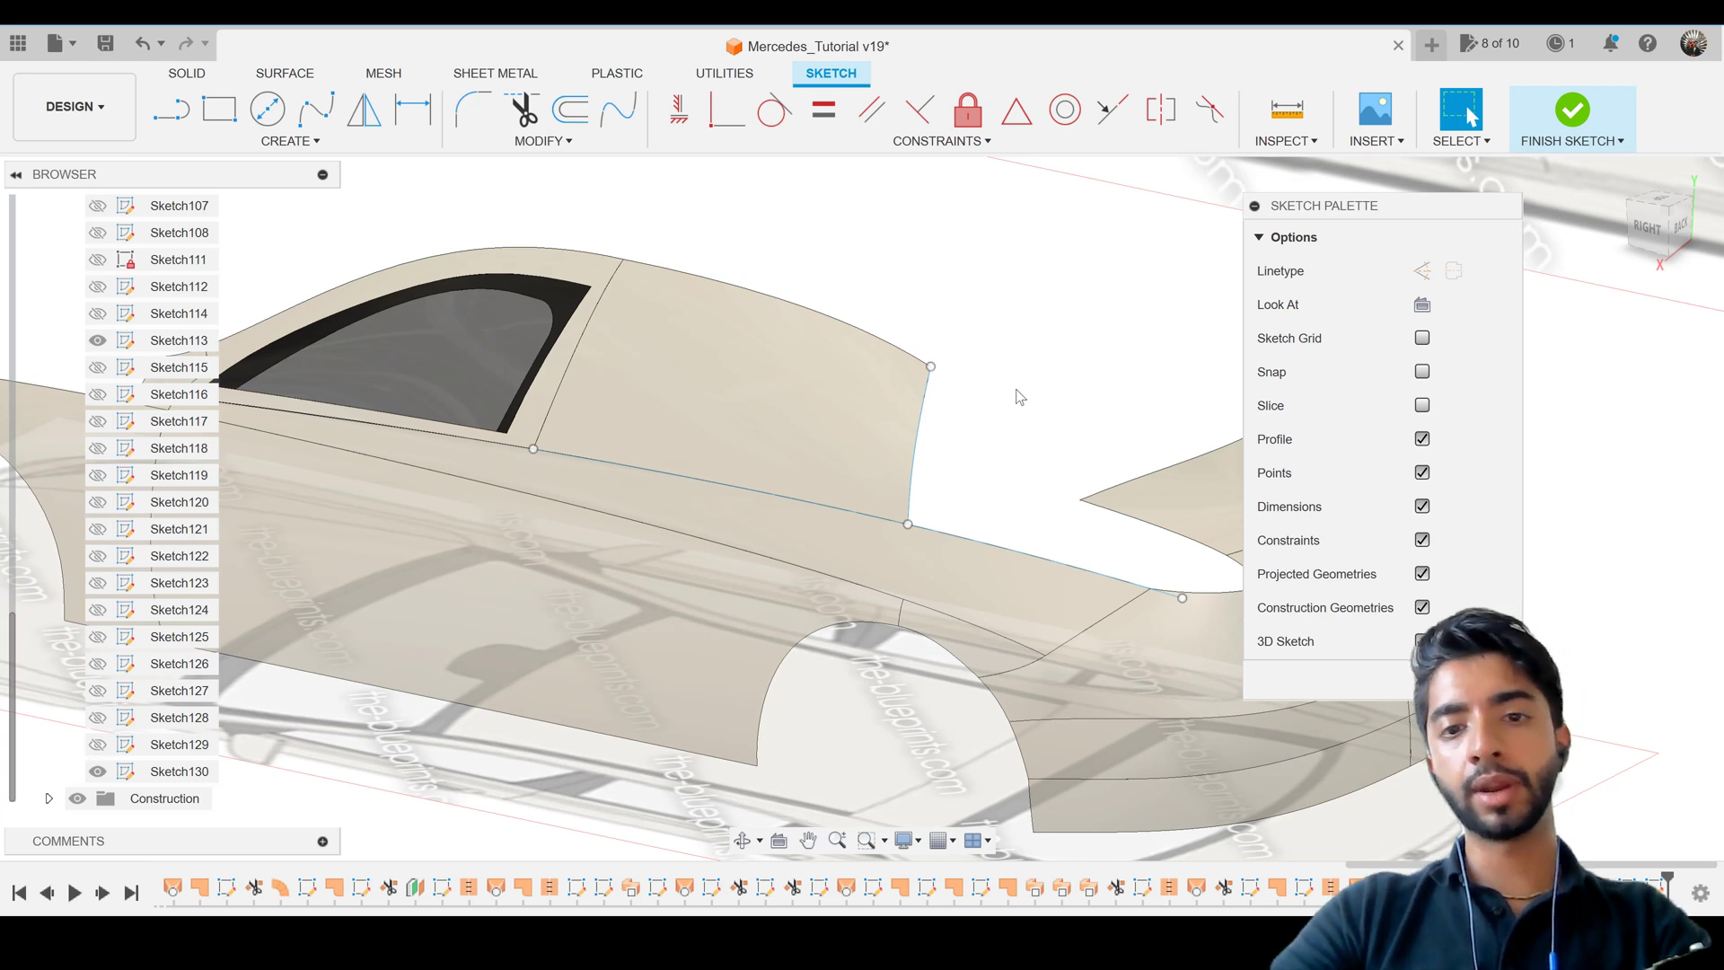
click(97, 744)
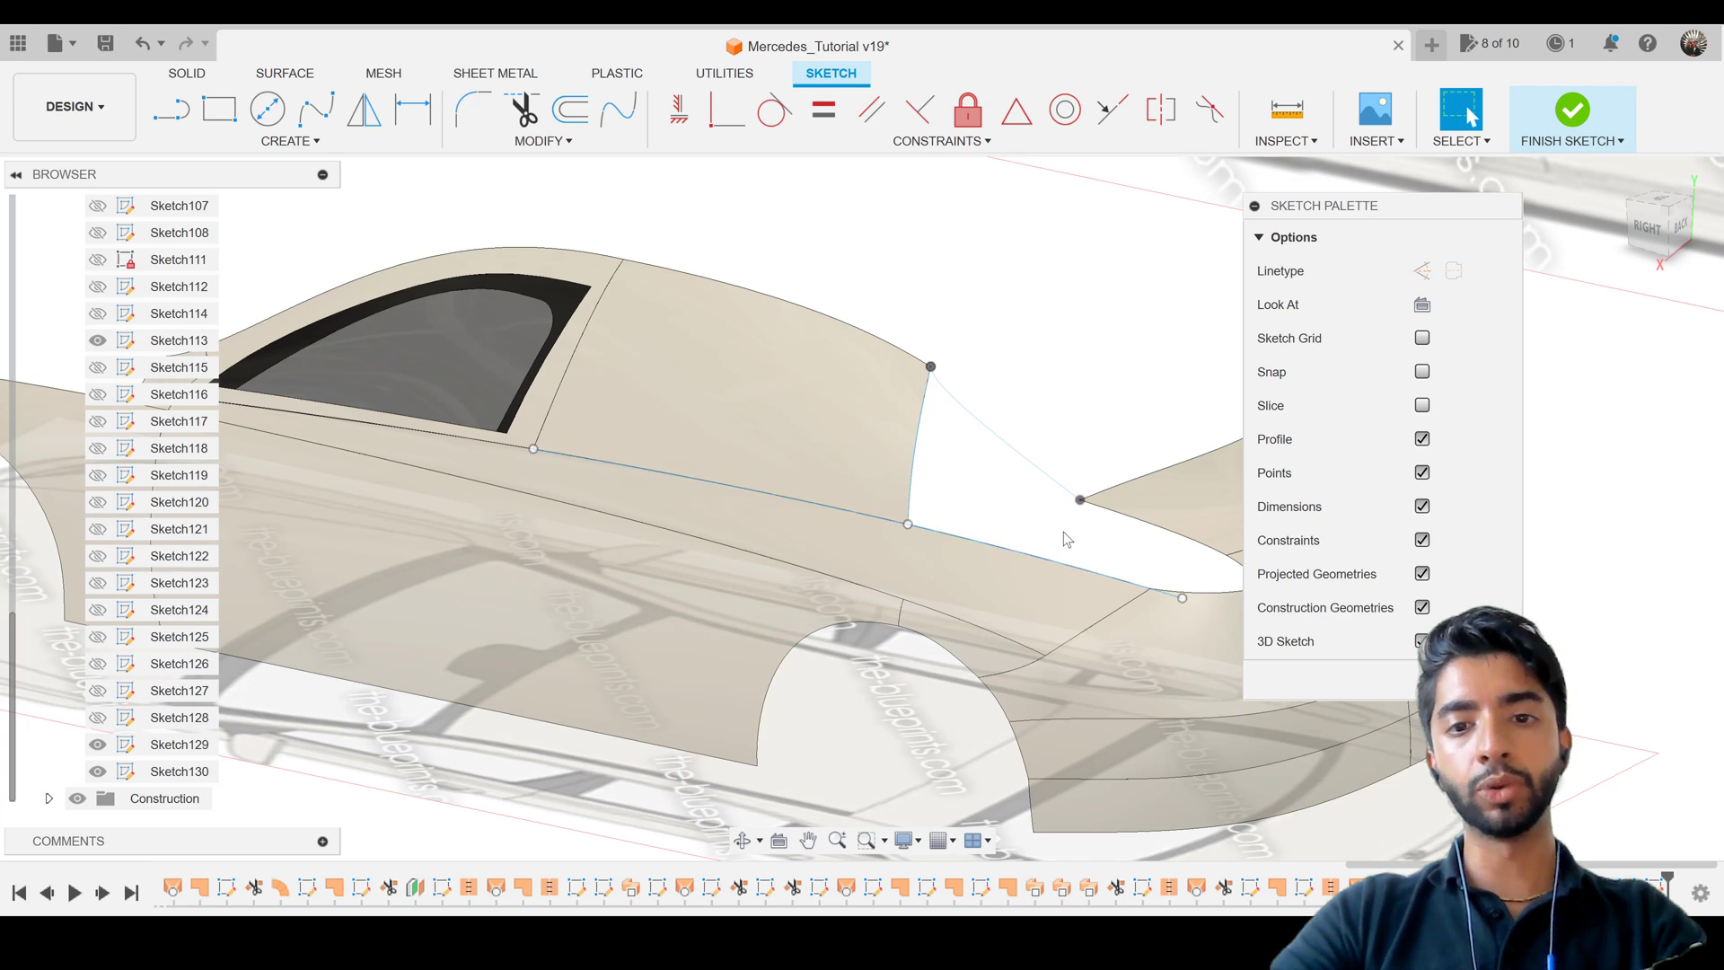
Break the beltline spline where it meets the lower end of the rear window panel's edge spline.
click(950, 536)
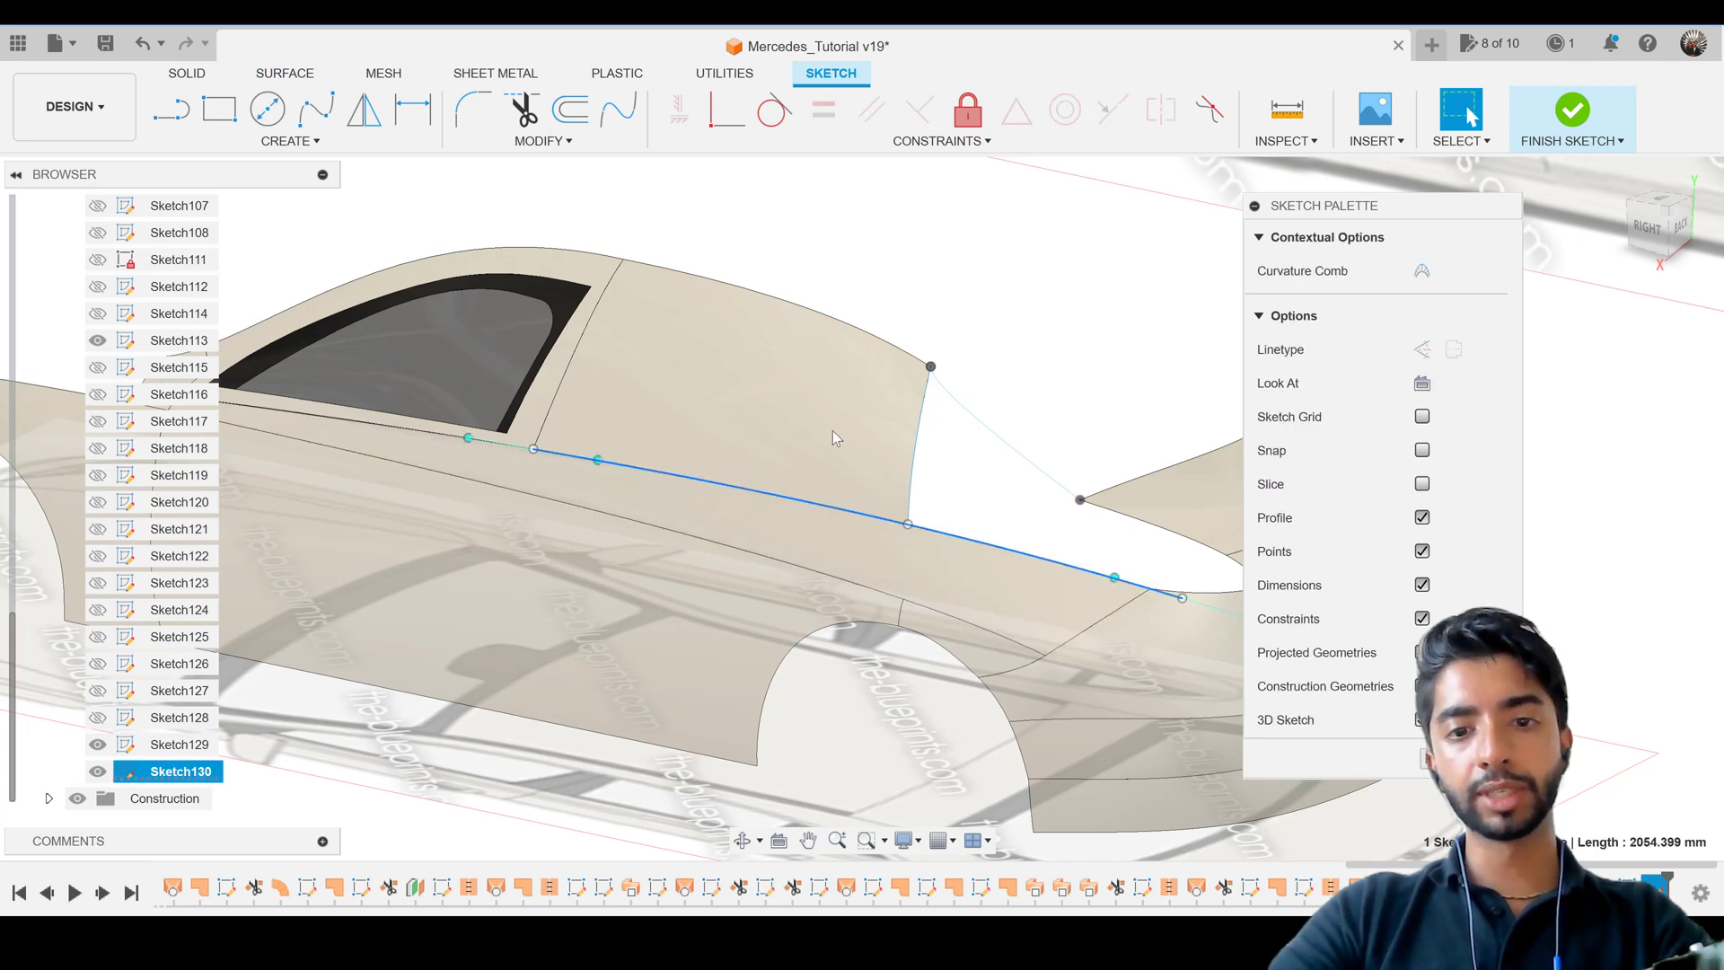
click(542, 141)
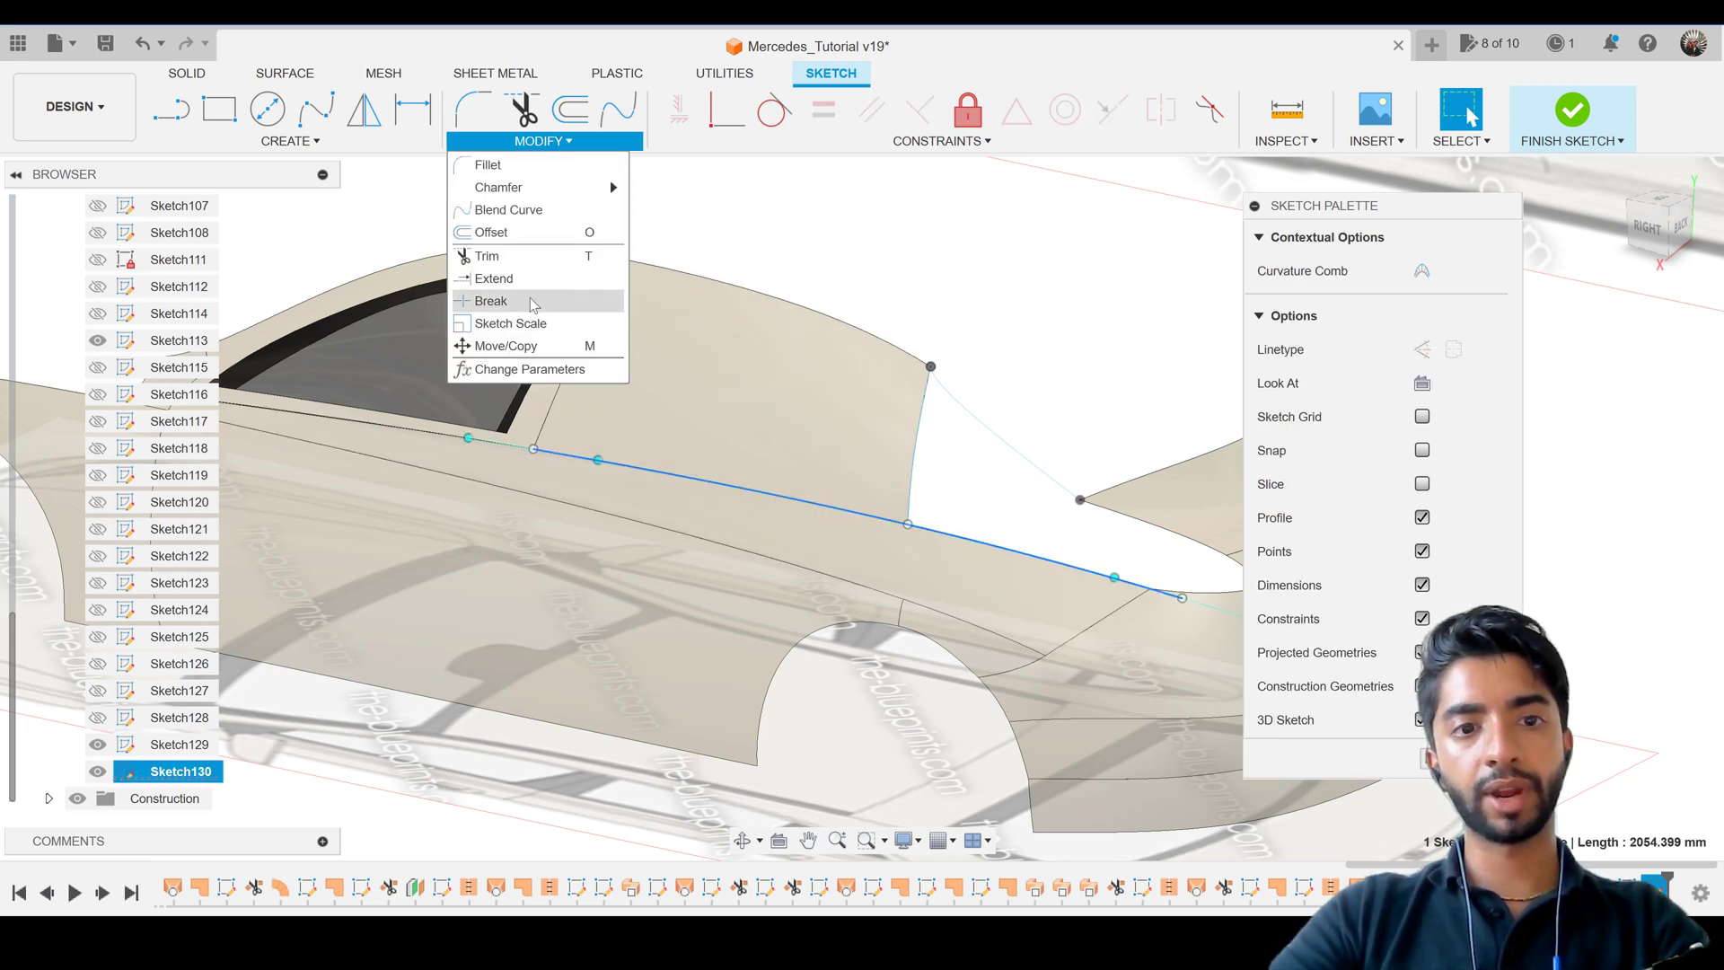
click(498, 296)
click(910, 521)
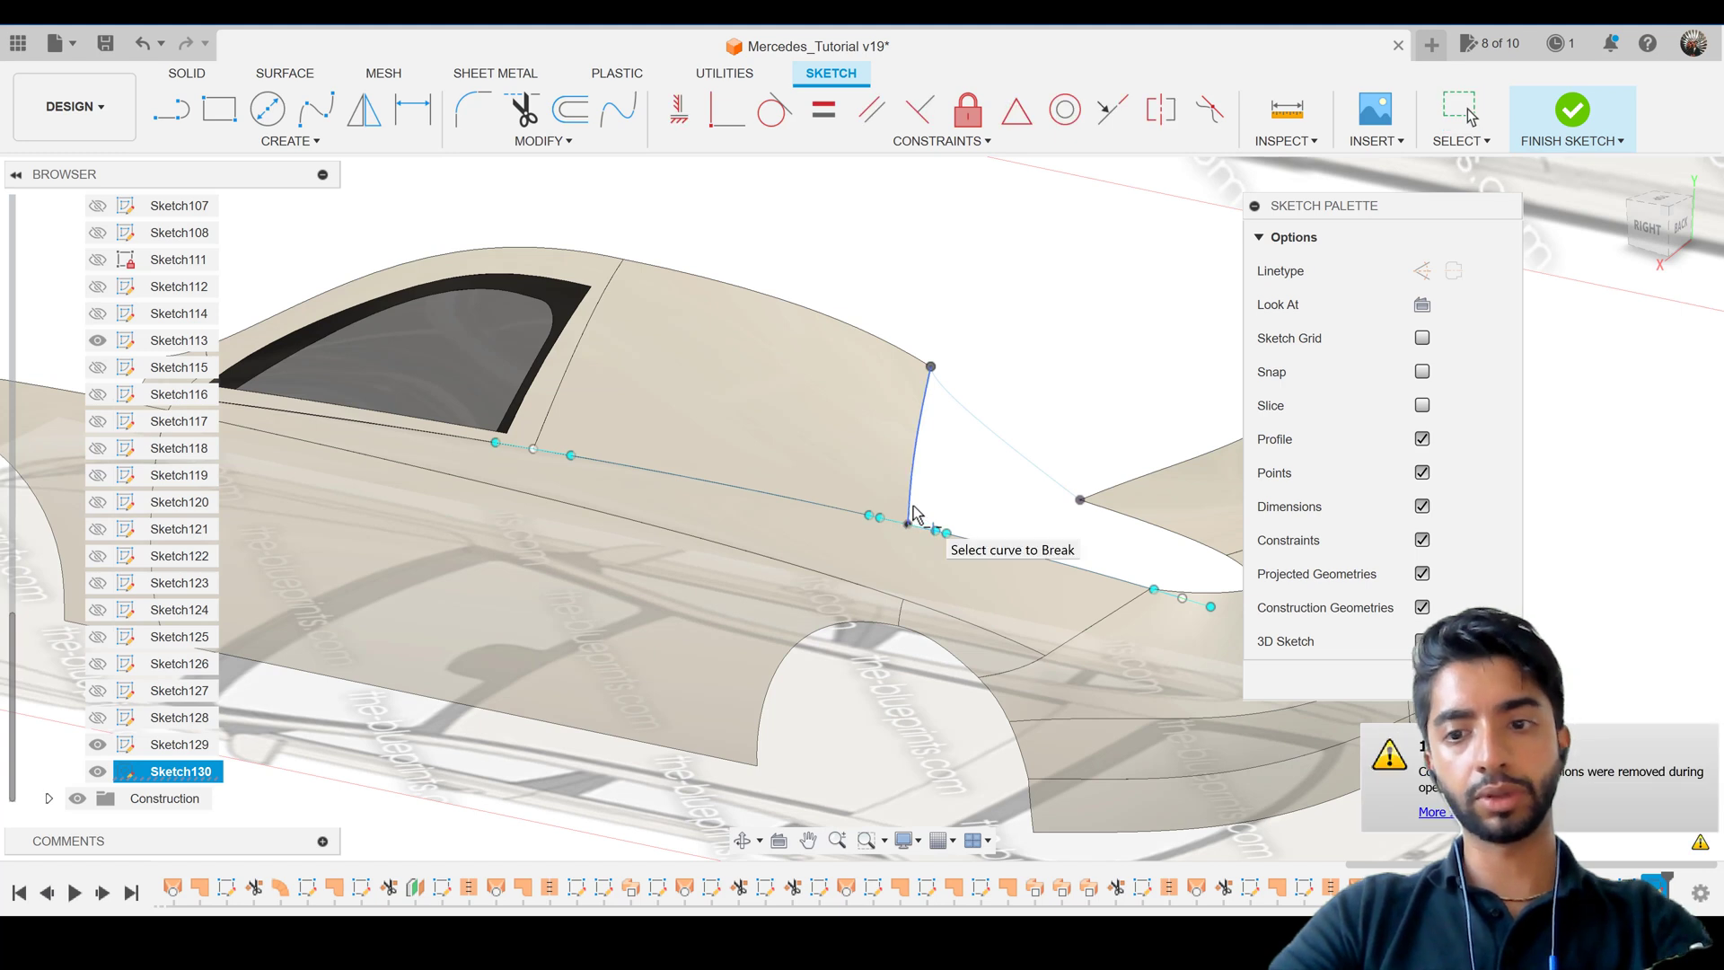
key(Escape)
Delete the beltline segment that runs forward under the rear window panel, keeping the segment towards the trunk.
click(959, 531)
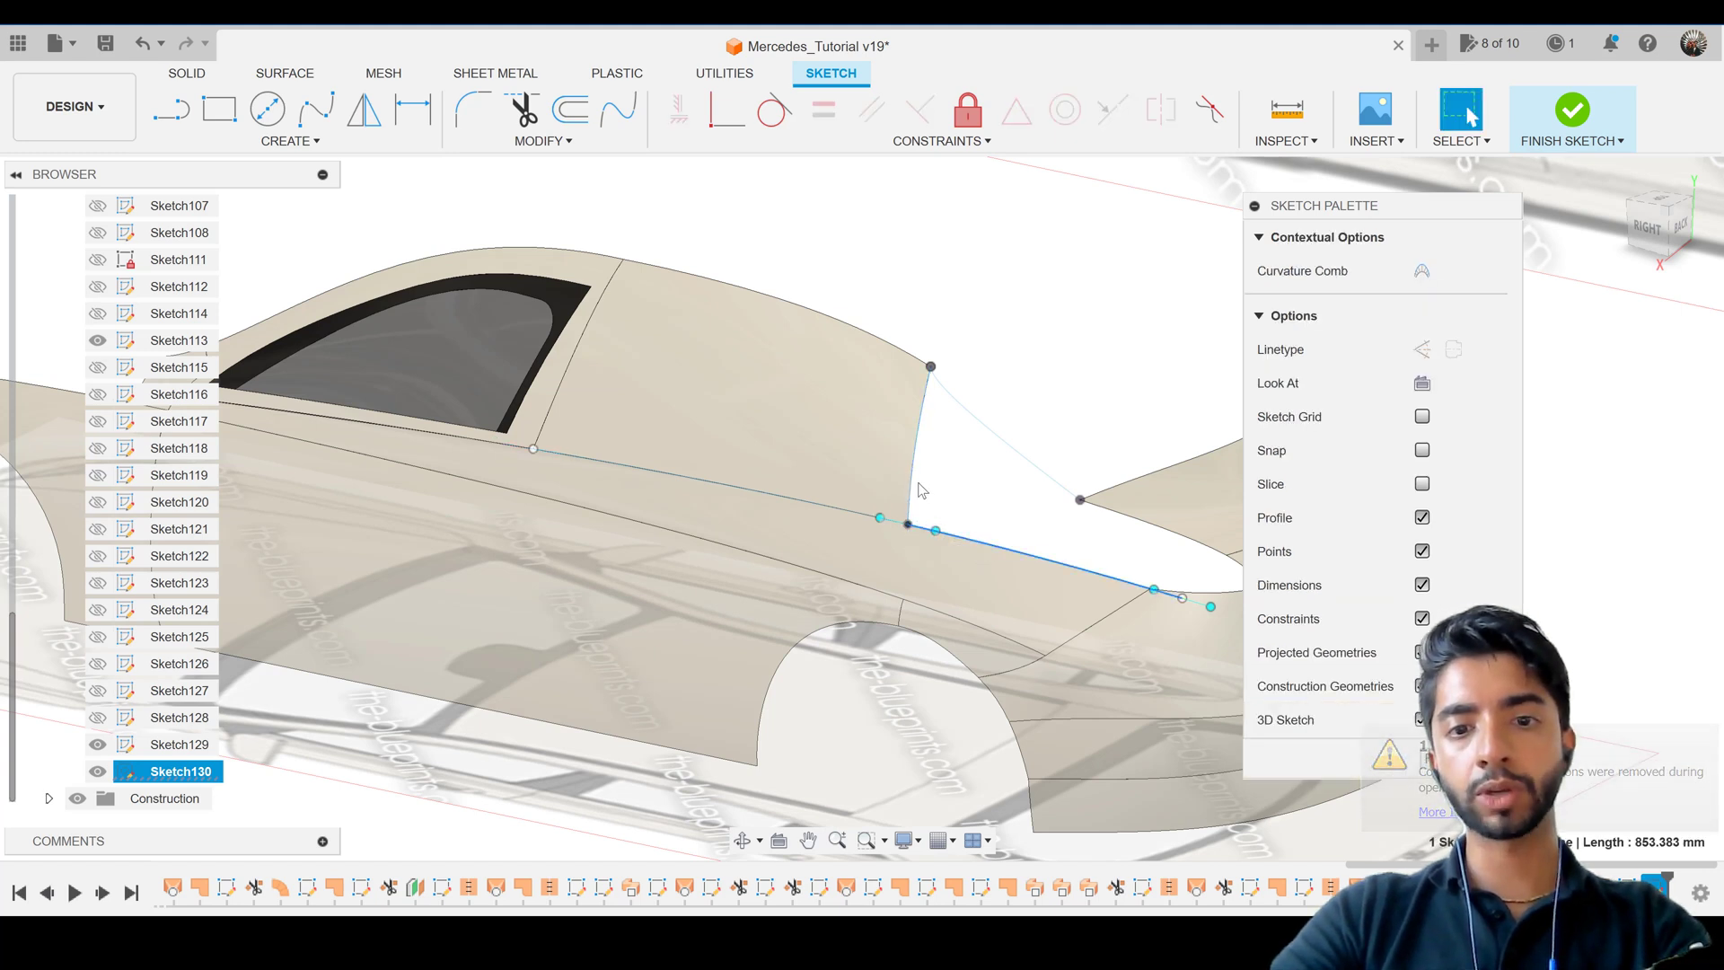
click(917, 487)
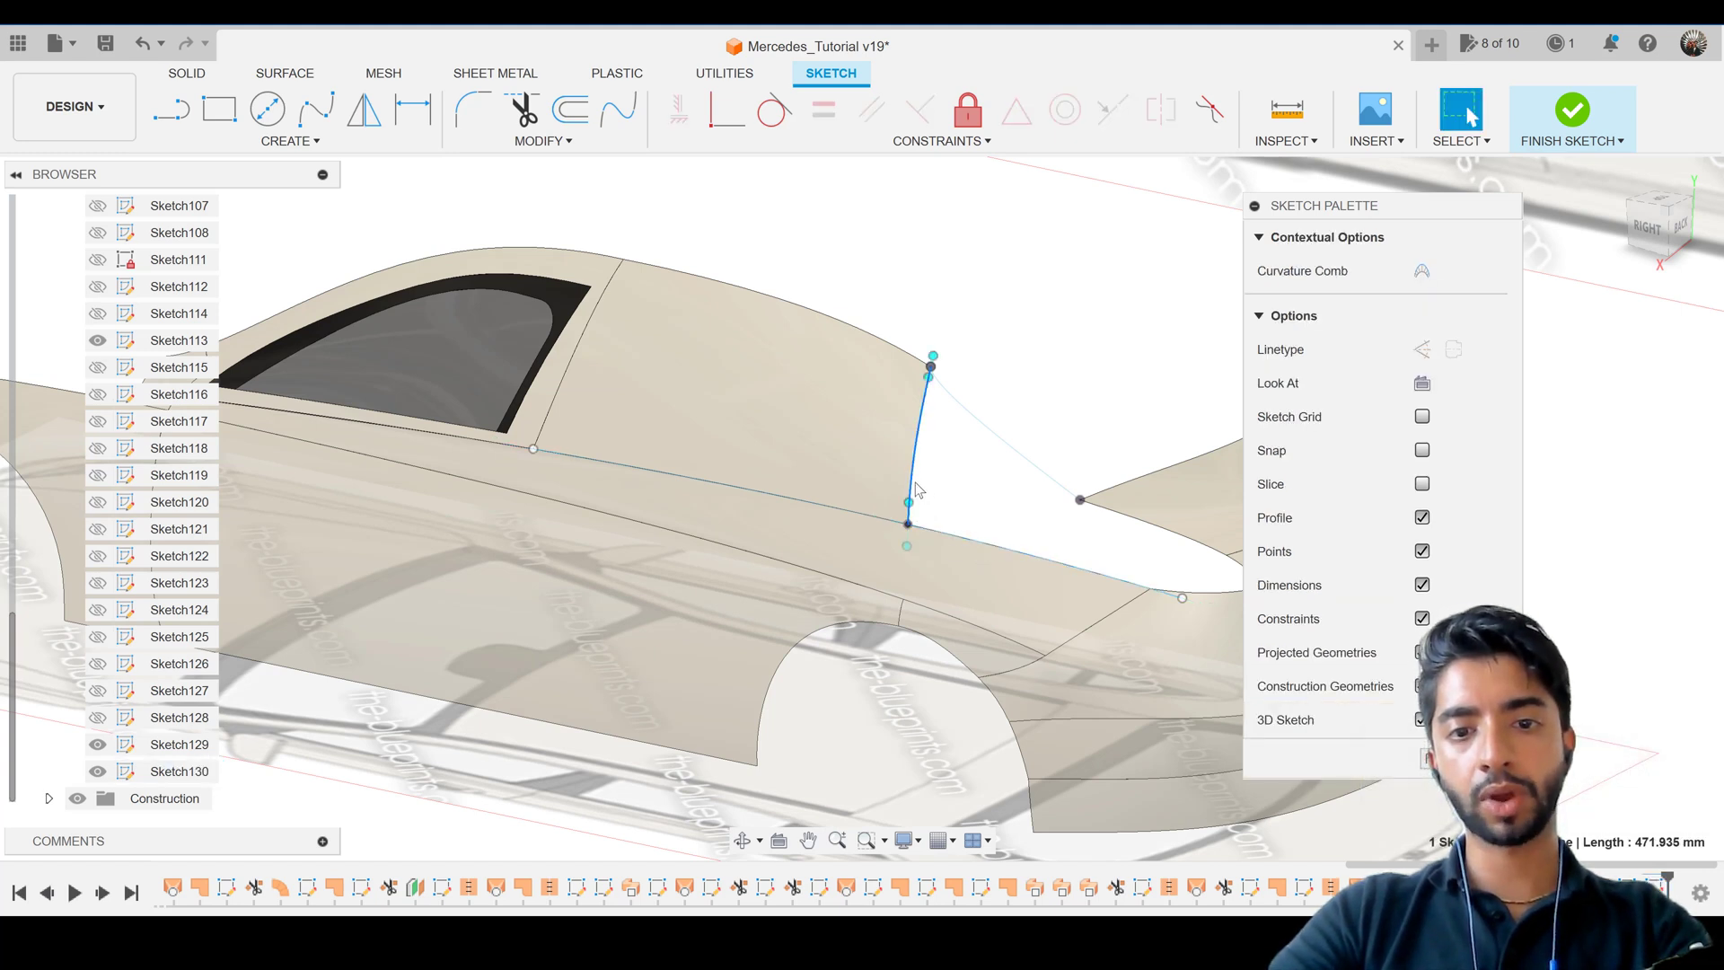
click(870, 508)
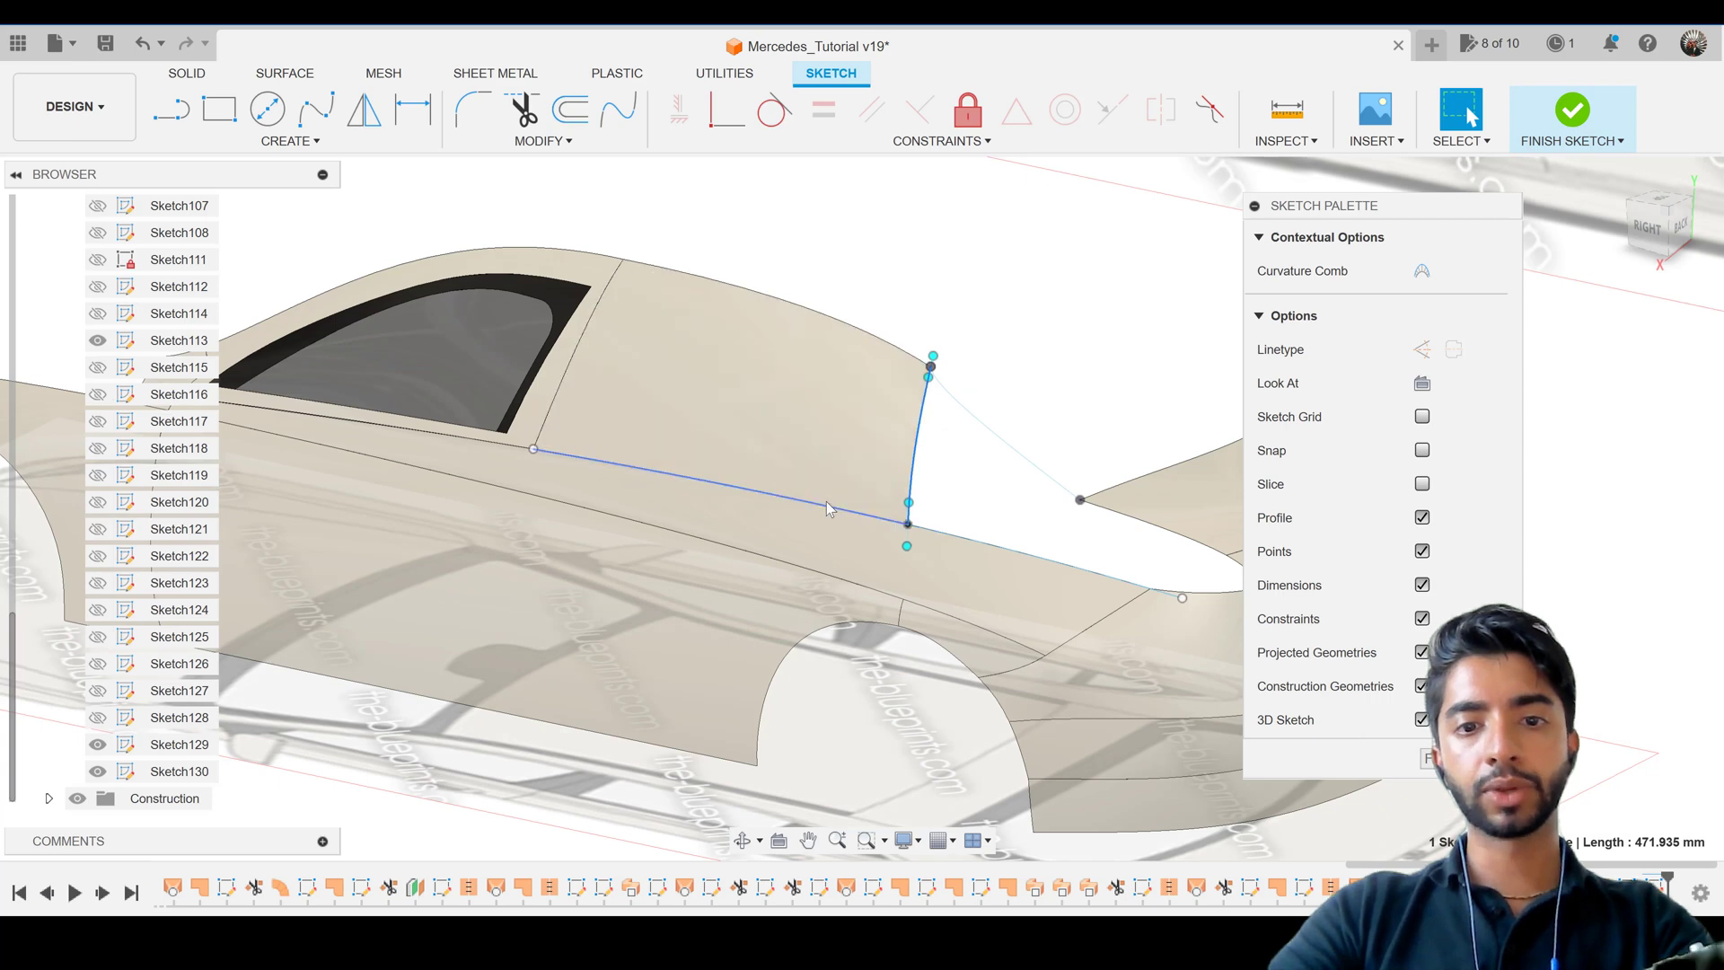
click(1037, 505)
middle_drag(1037, 504, 838, 446)
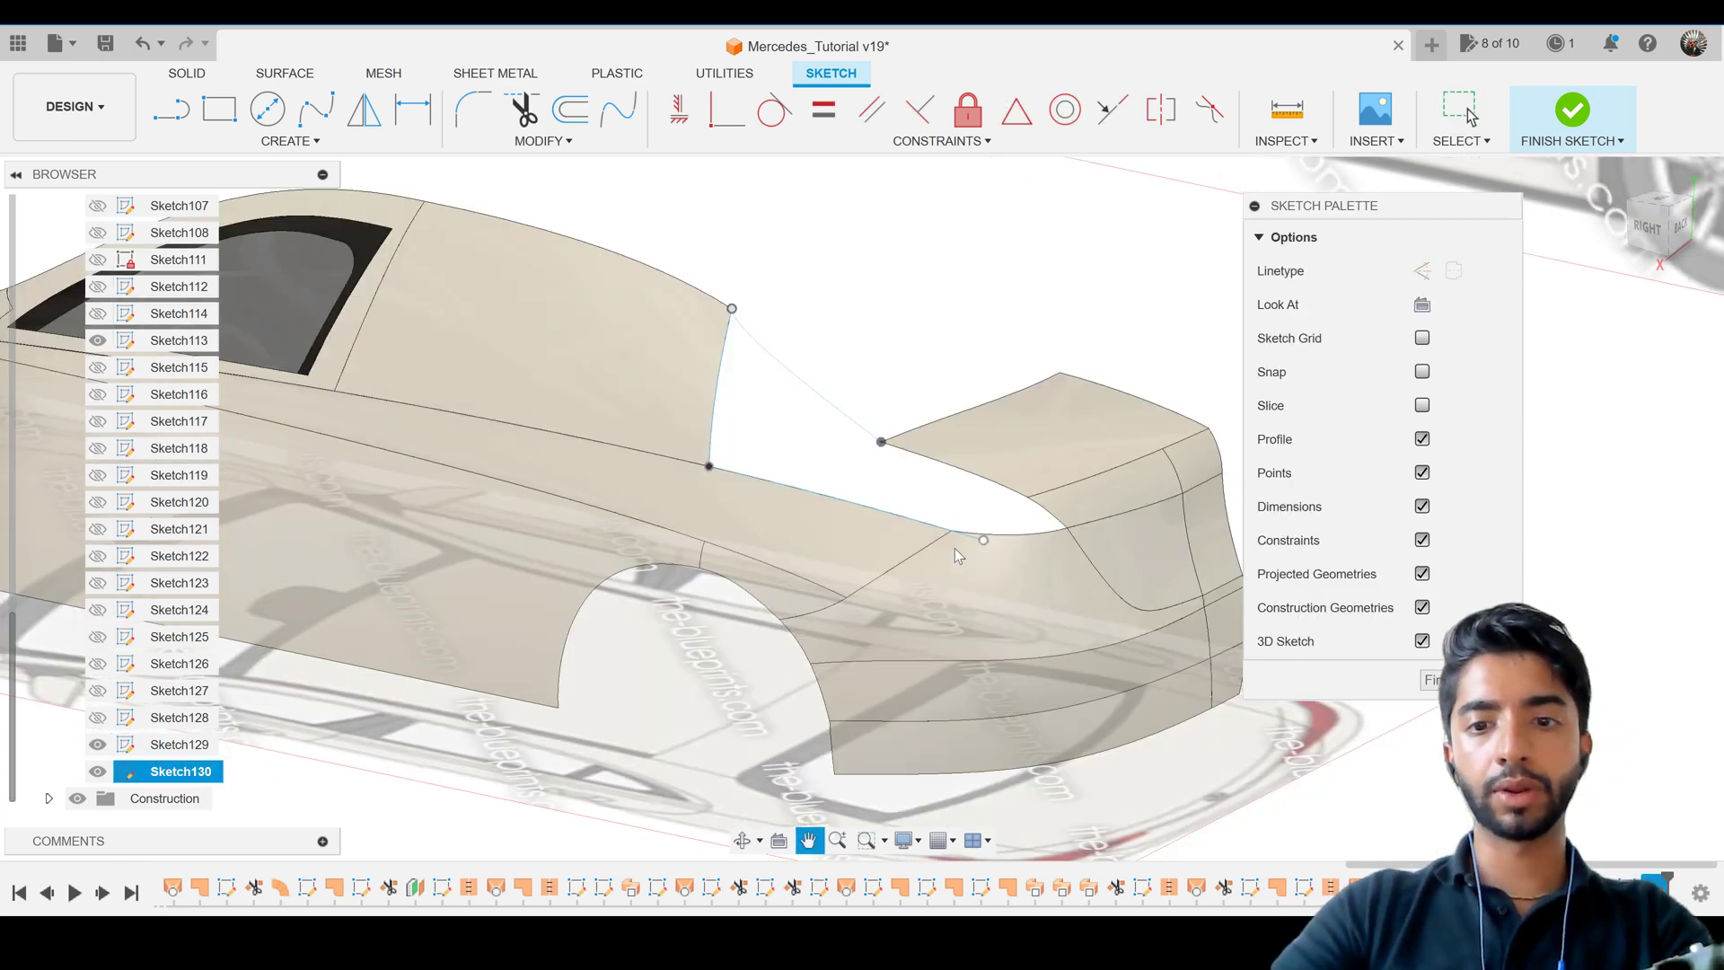
Constrain the rear endpoint of the beltline segment coincident with the upper corner where the side and taillight panels meet.
scroll(956, 547, up, 5)
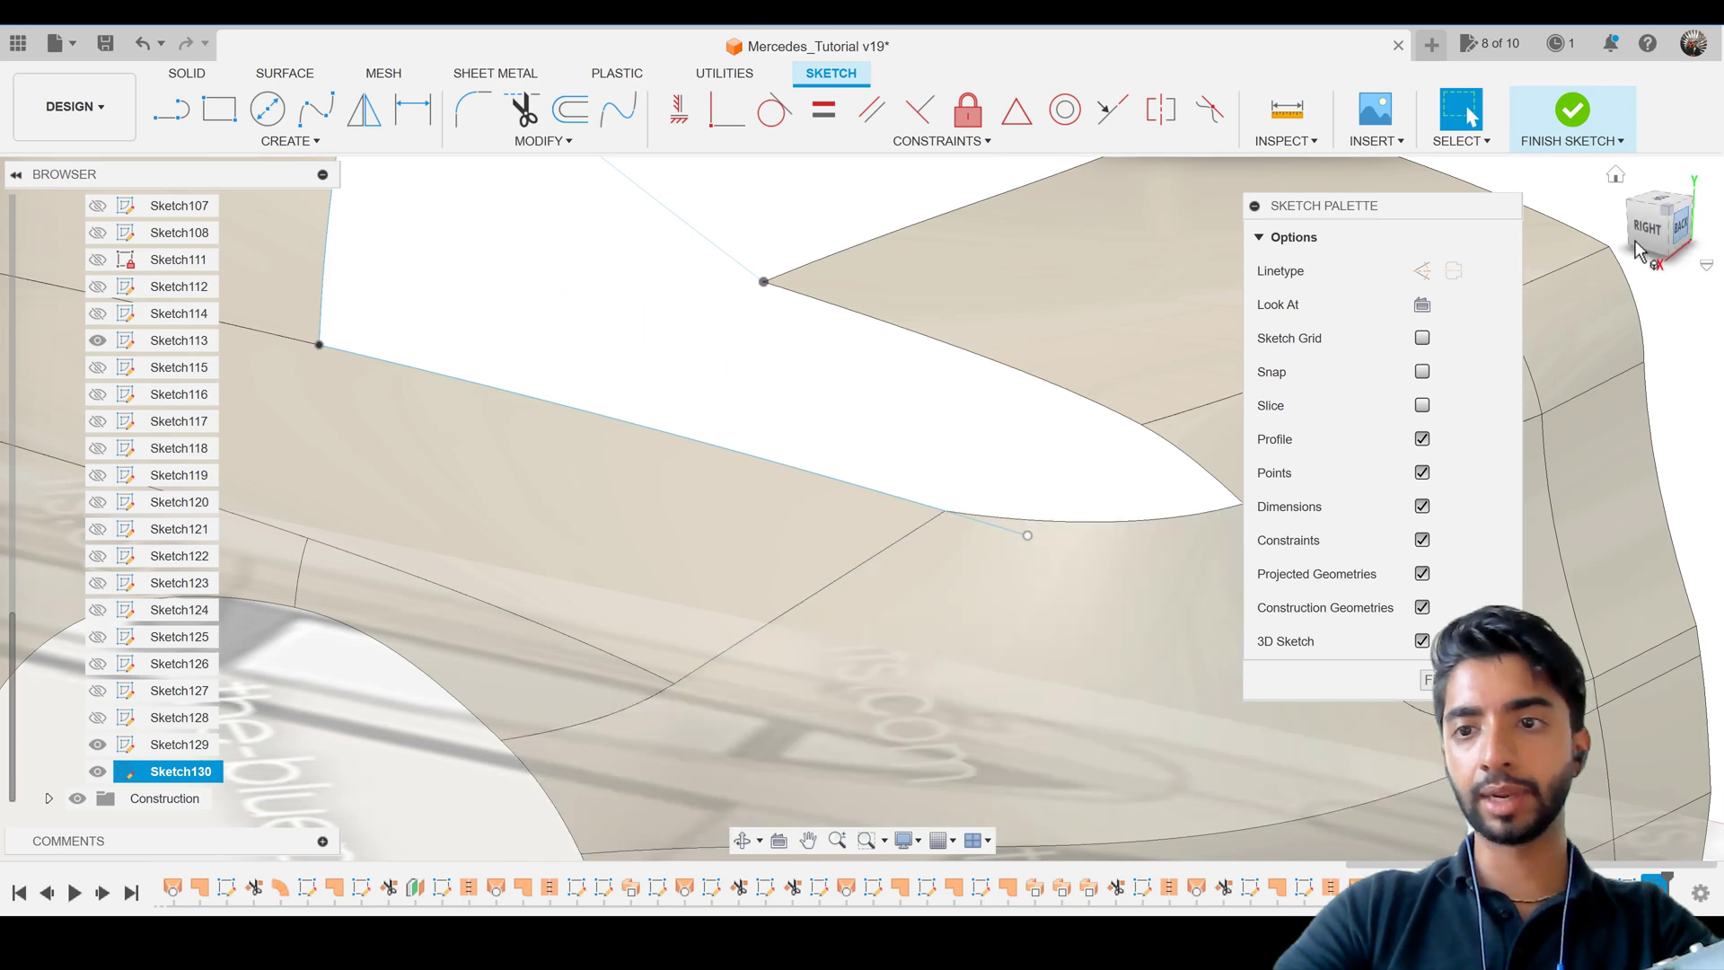
click(1636, 244)
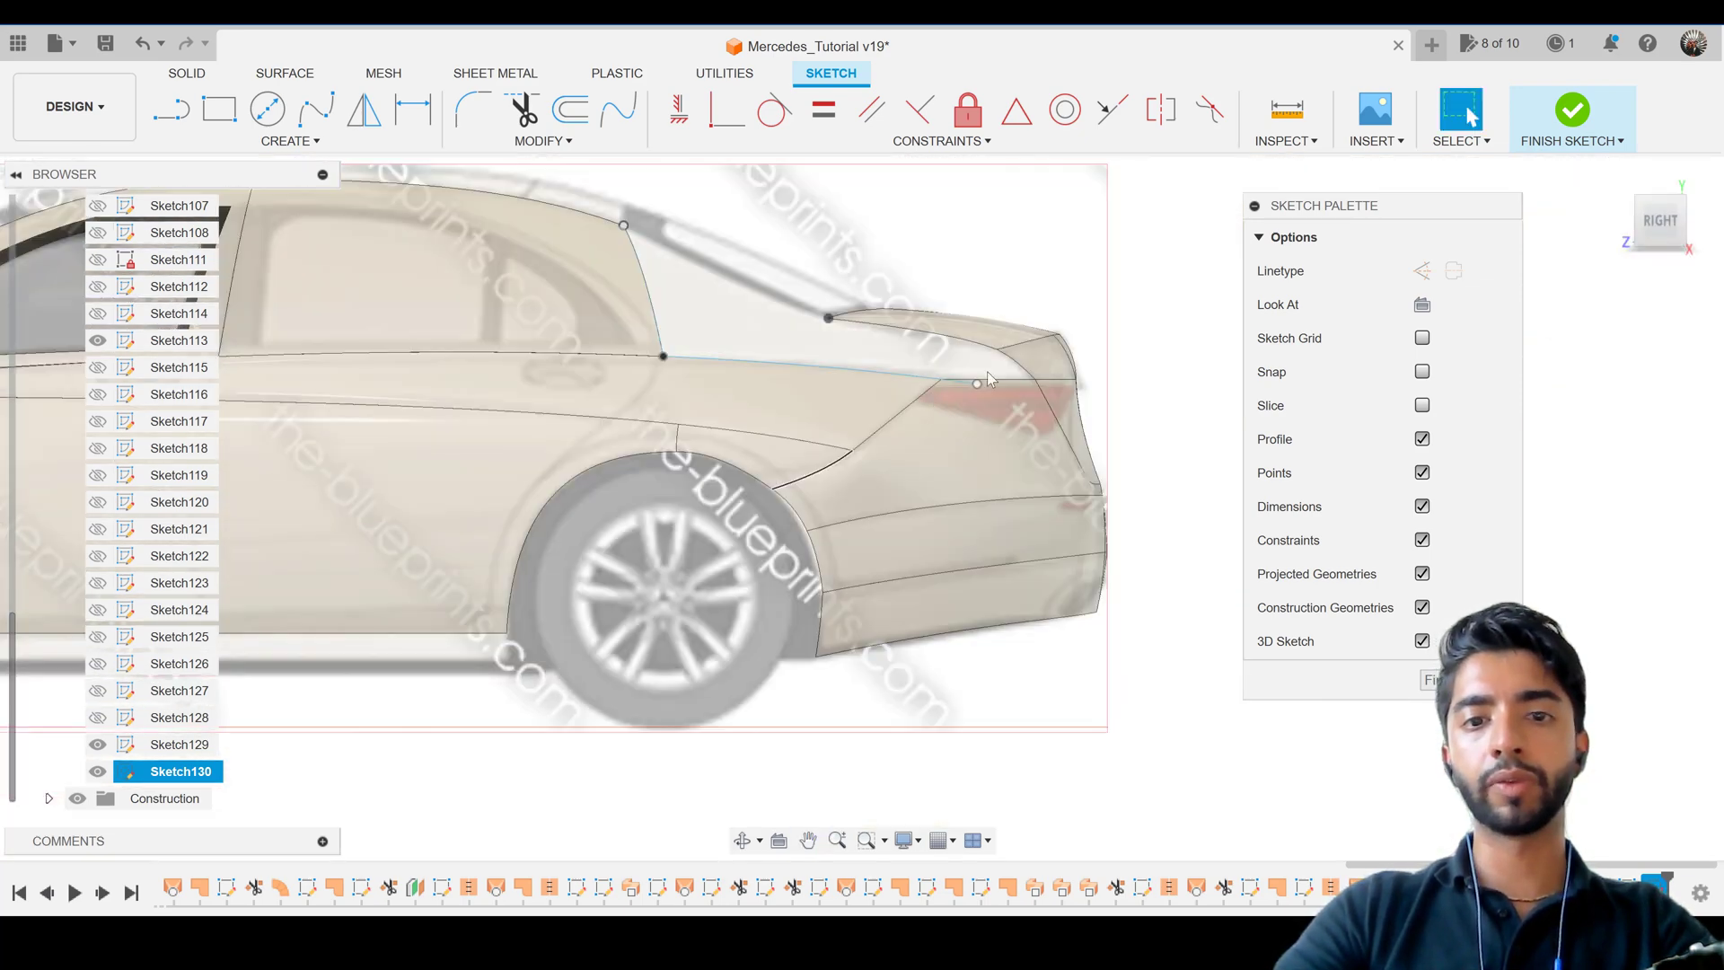
scroll(987, 377, up, 5)
scroll(1009, 420, down, 5)
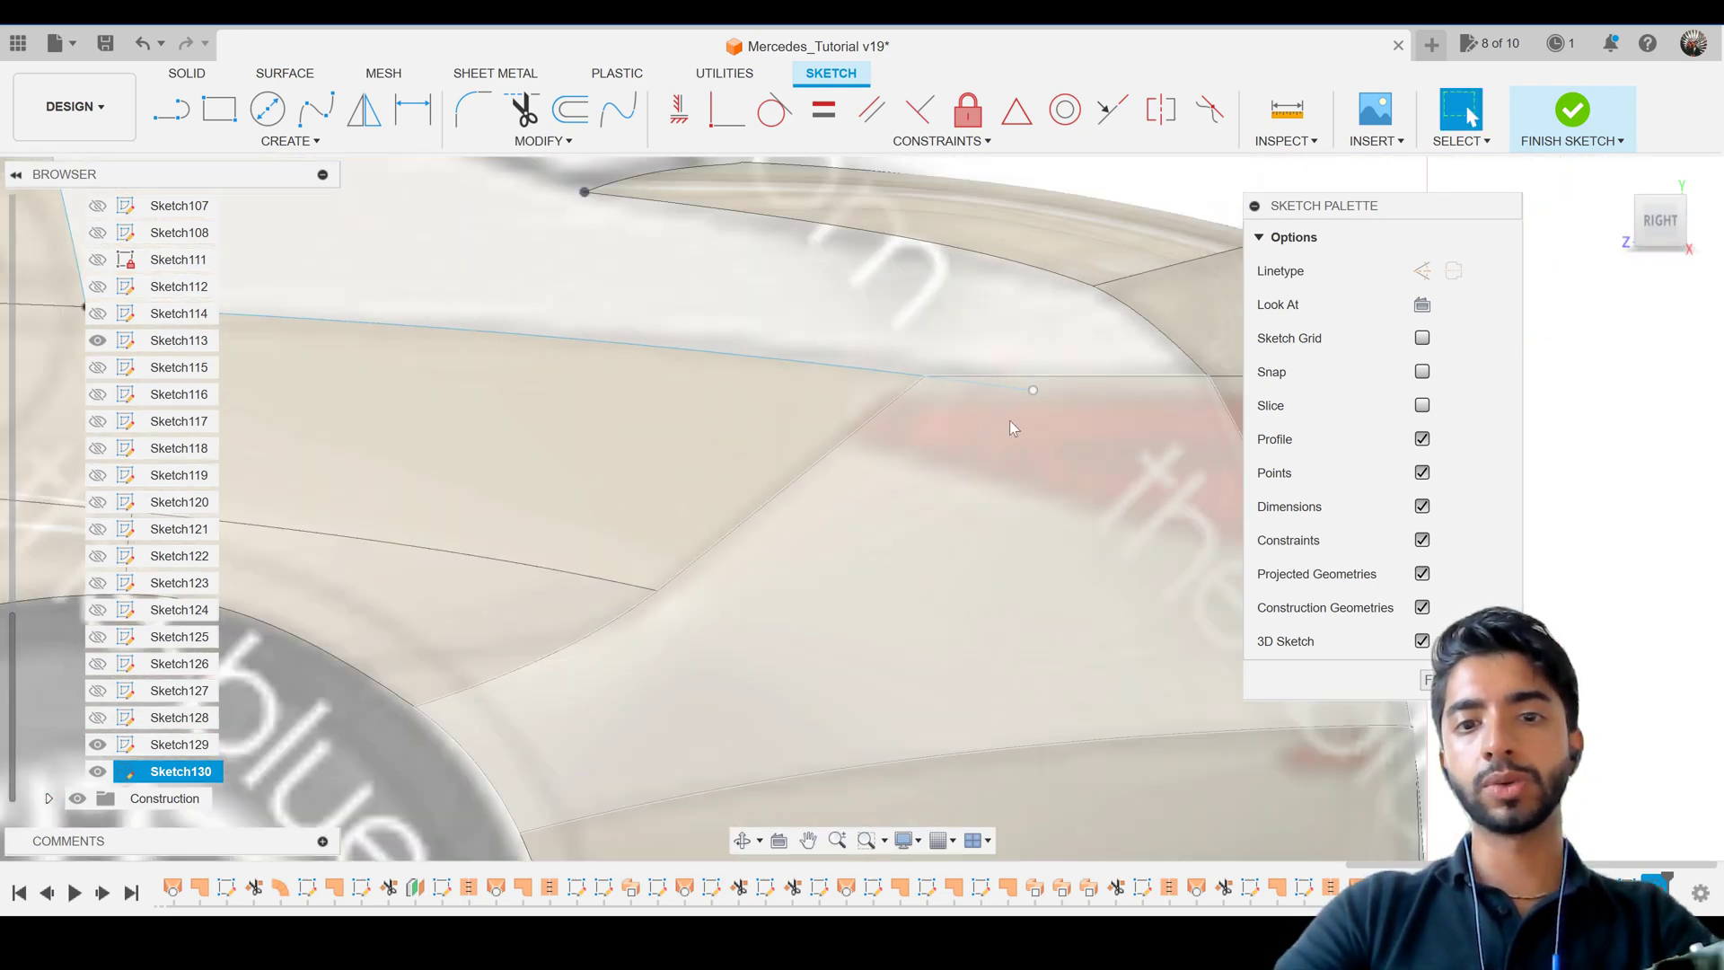
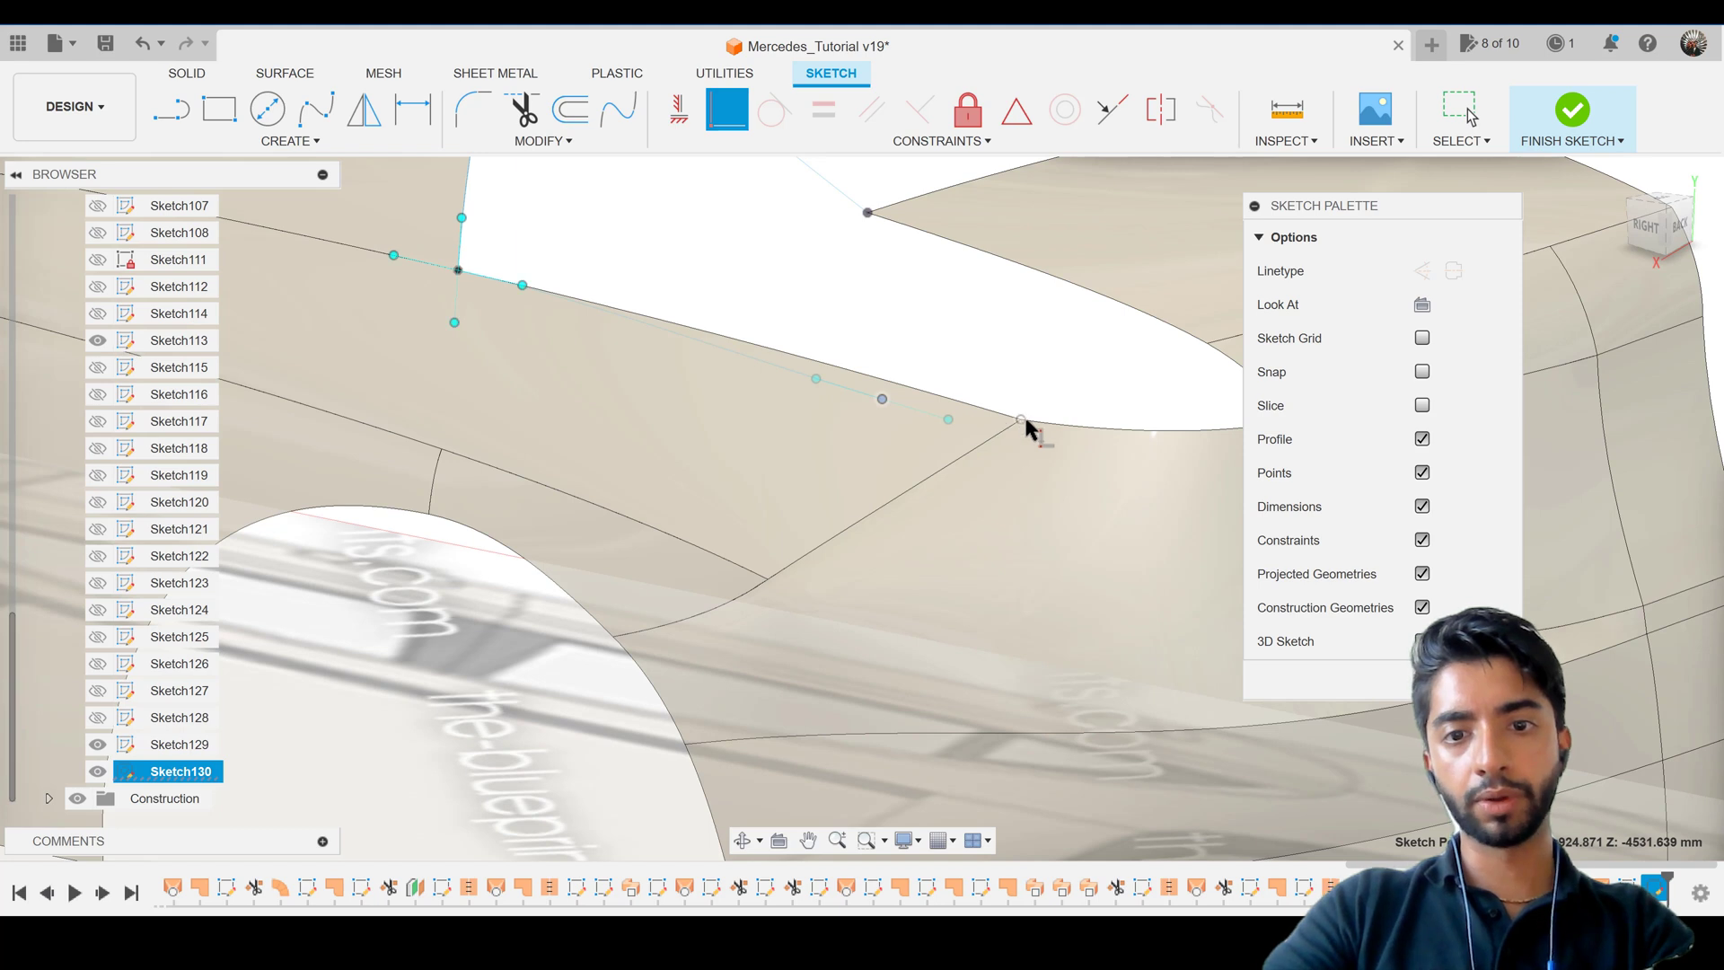
click(1021, 419)
key(Escape)
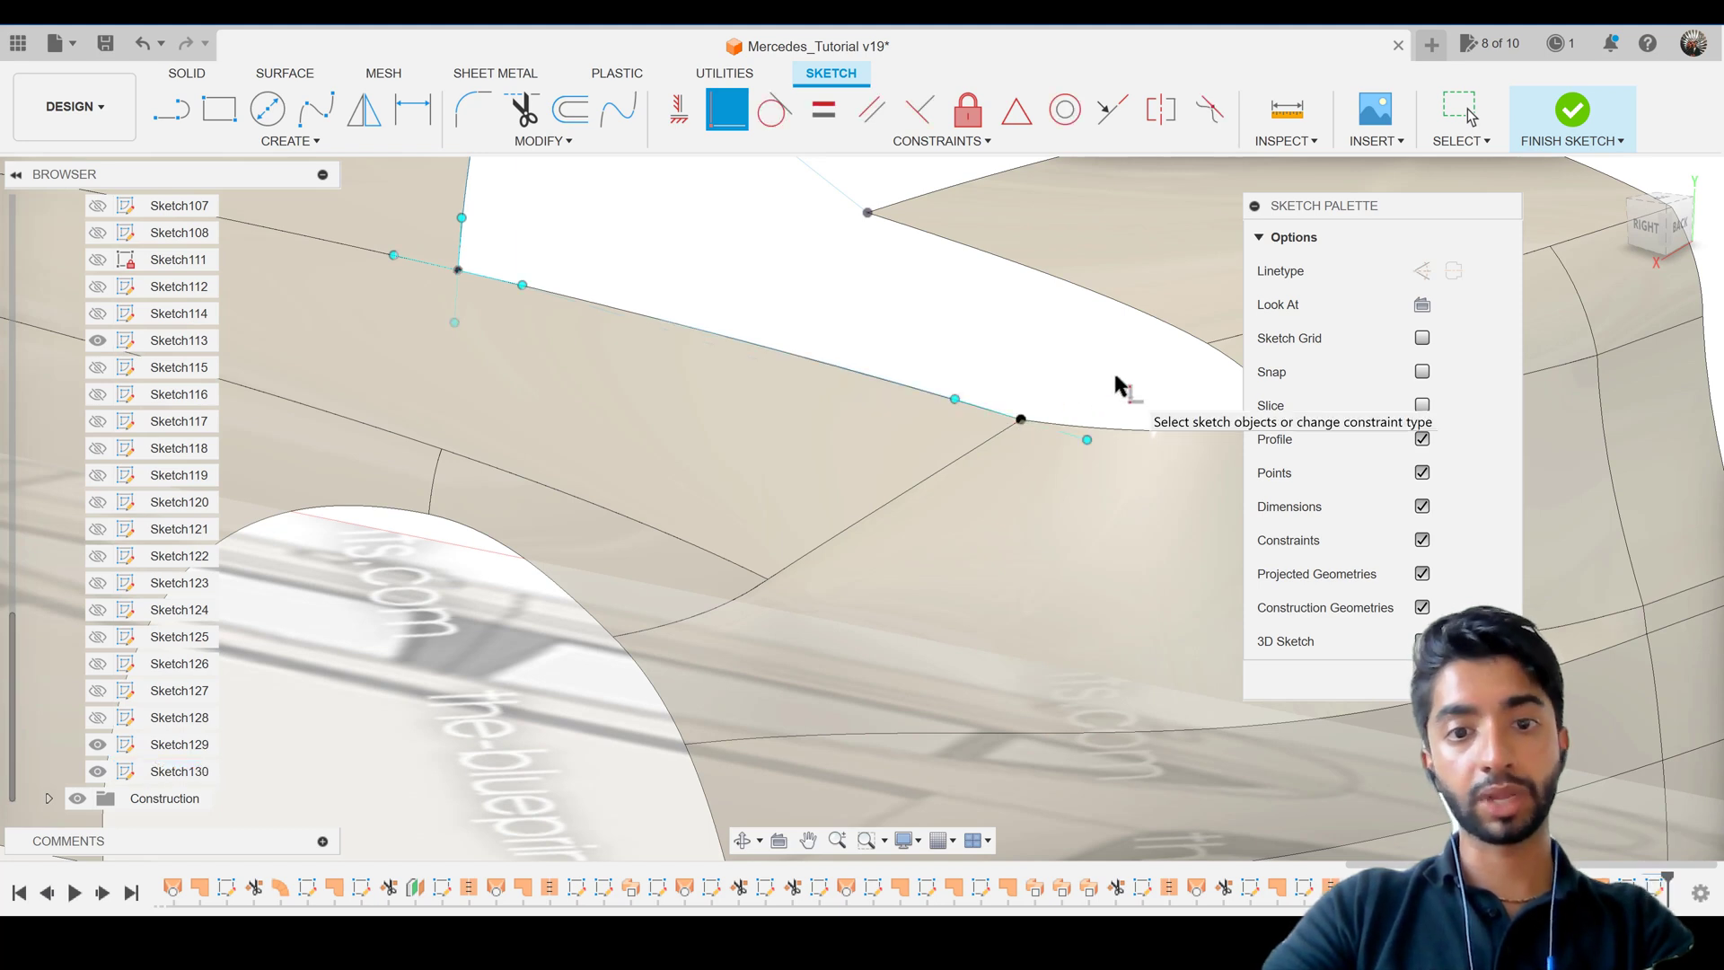
key(Escape)
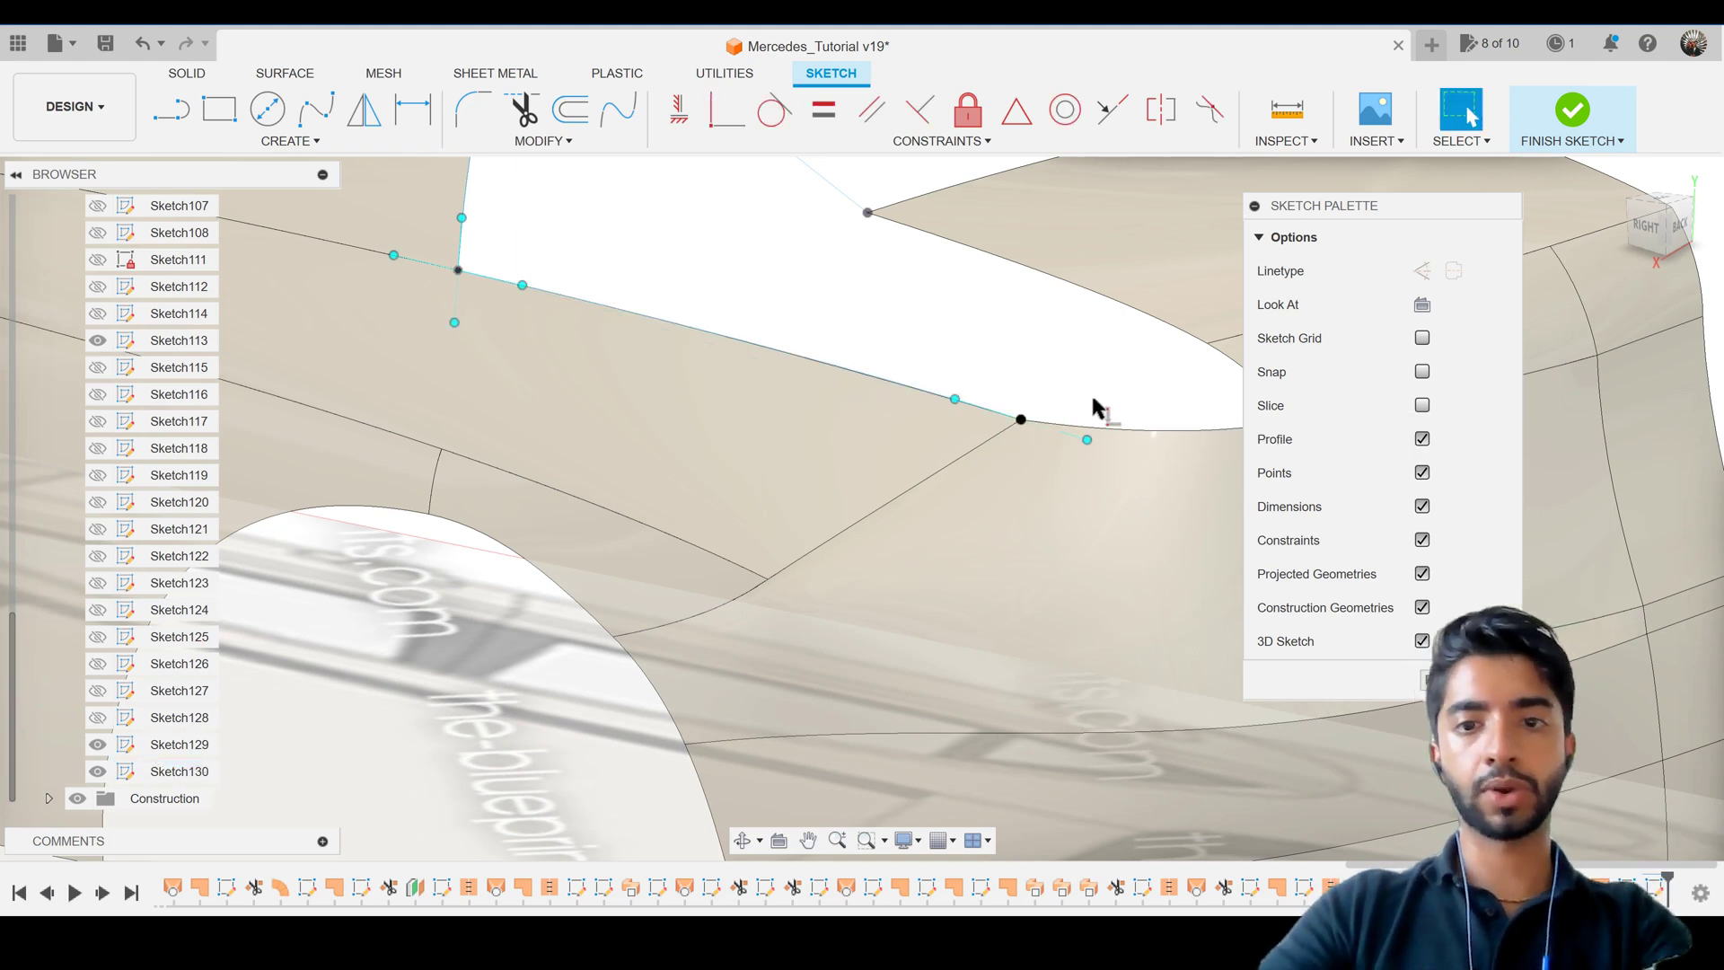
Examine the beltline segment's rear endpoint and its coincident constraint at the panel corner.
scroll(1094, 399, down, 2)
scroll(991, 330, down, 1)
scroll(1044, 390, up, 2)
scroll(1046, 397, up, 3)
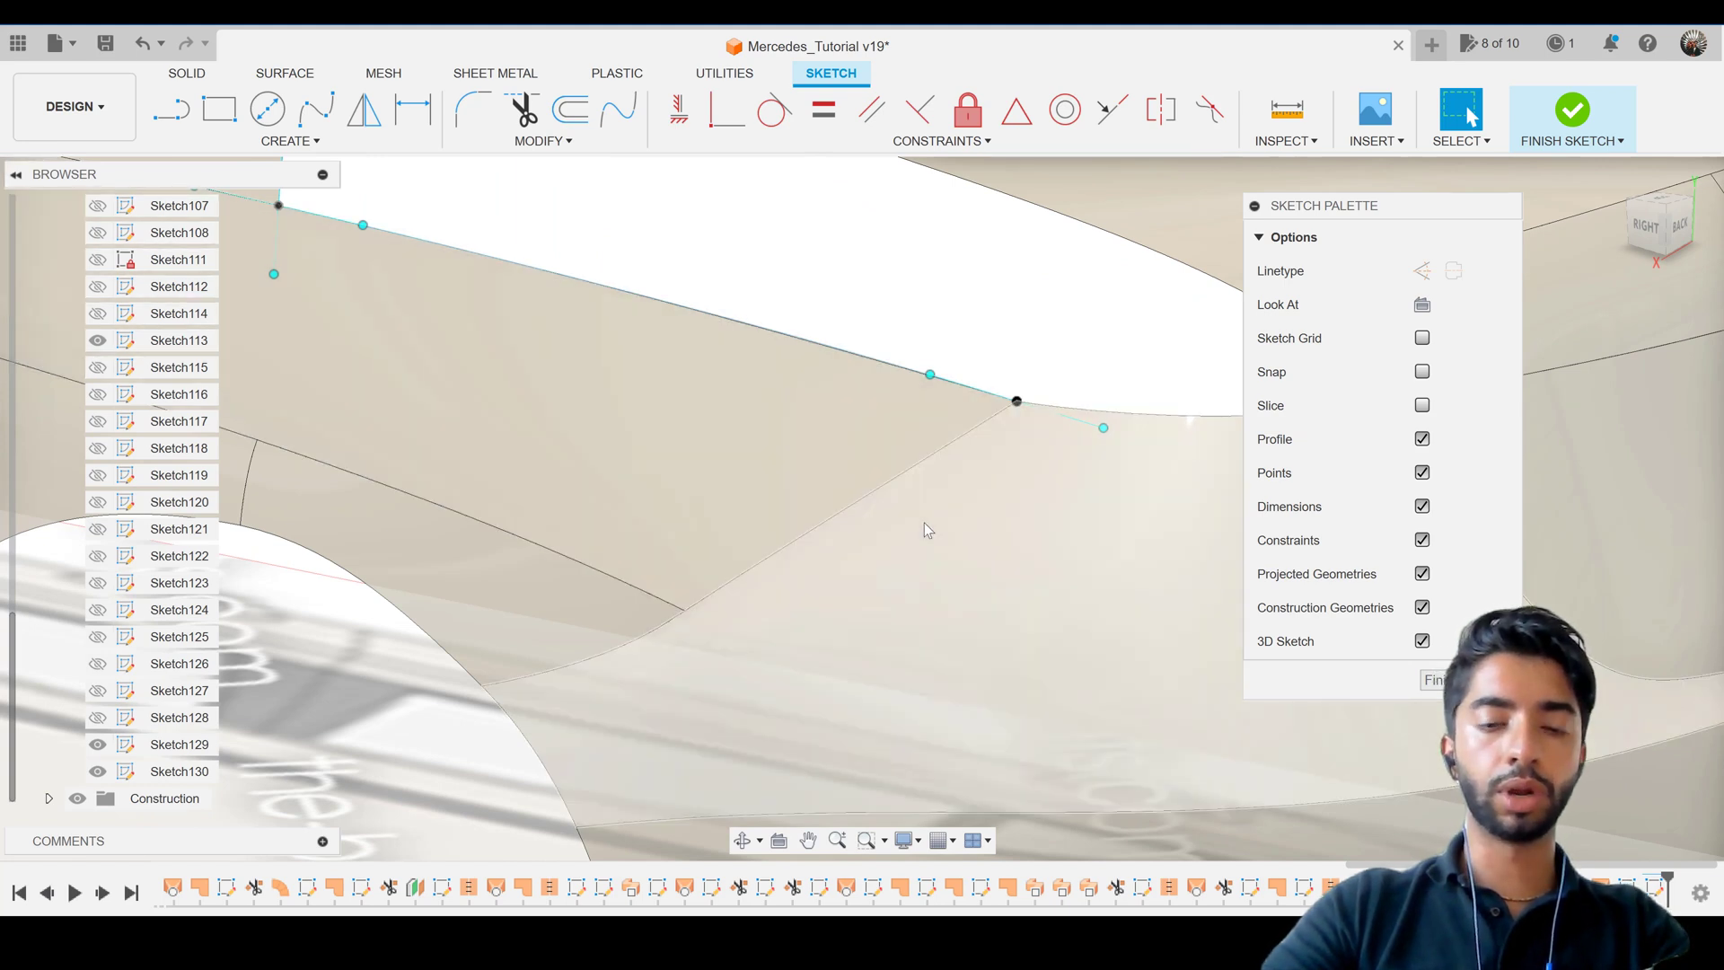
click(287, 141)
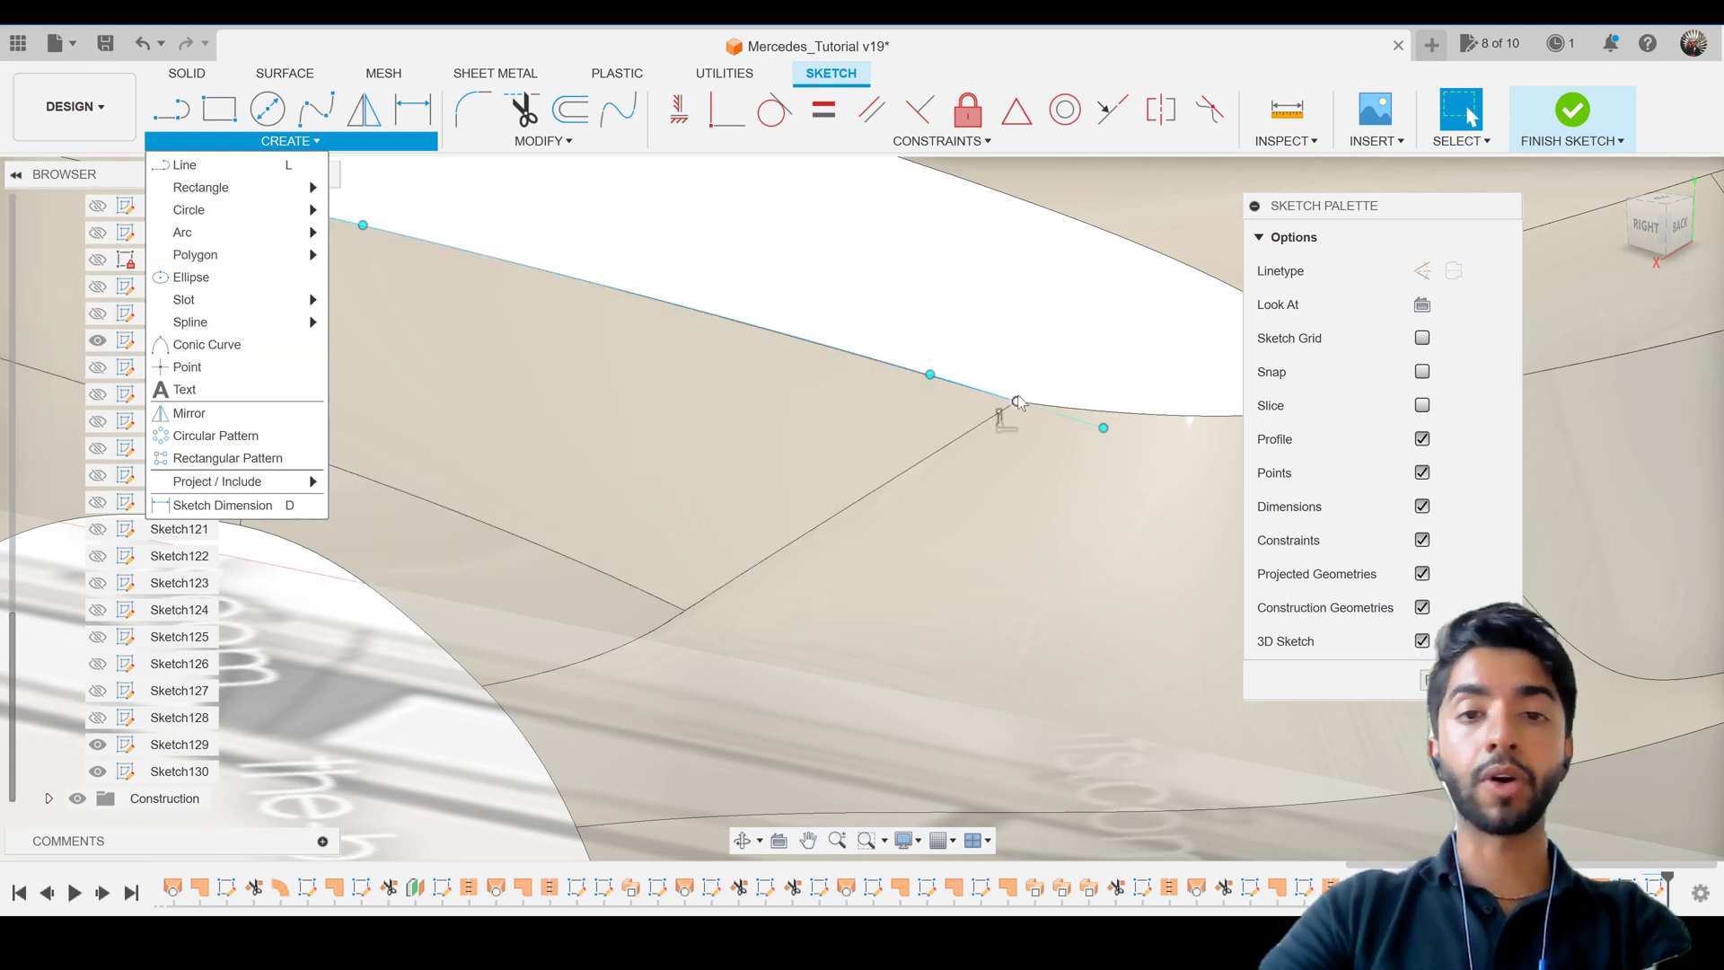
click(1025, 363)
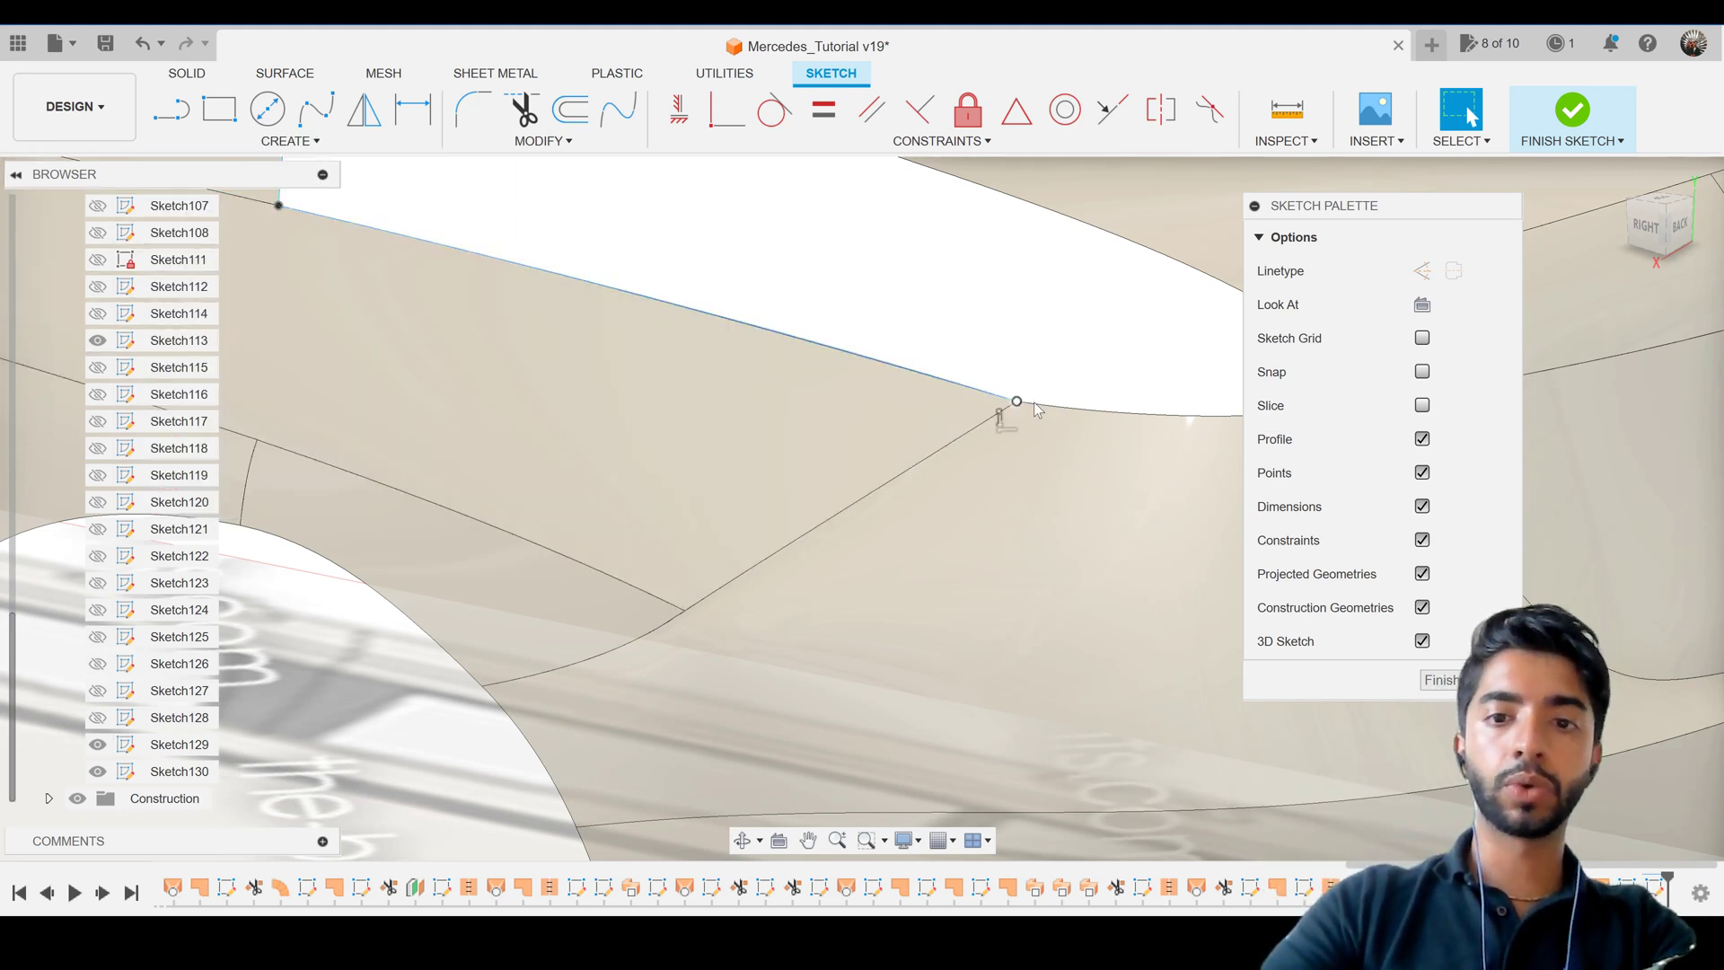
Finish the beltline sketch with the trimmed segment joined to the panel corner.
scroll(1016, 358, down, 5)
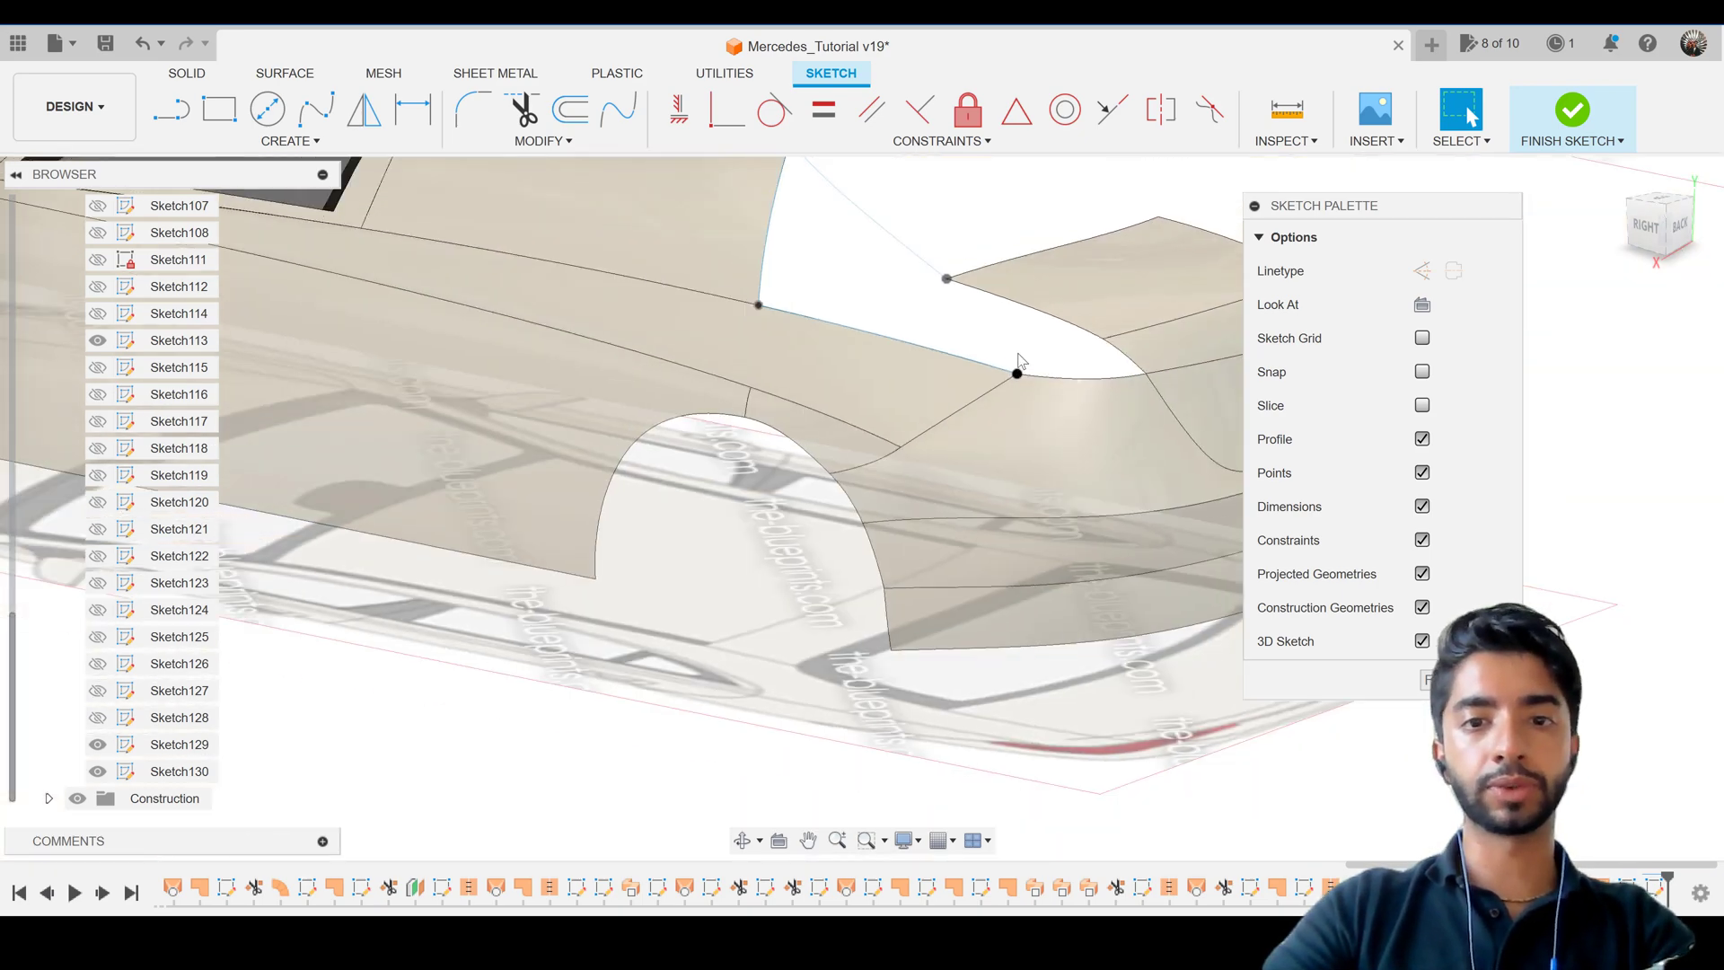
scroll(970, 356, down, 5)
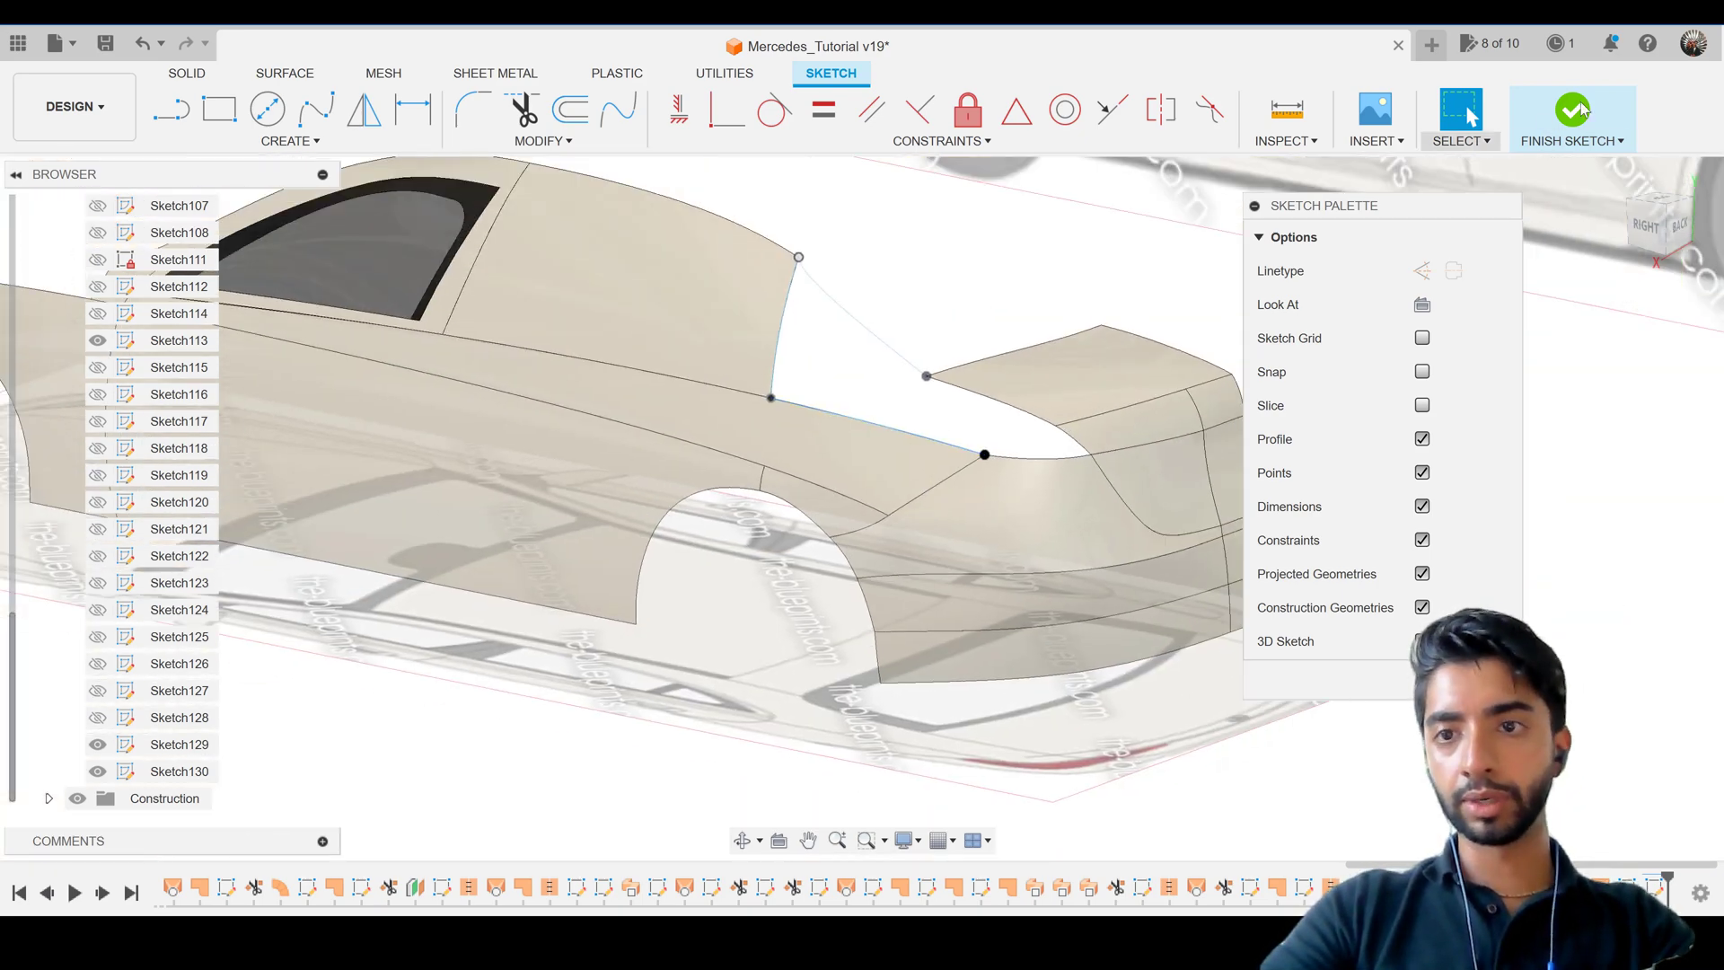
click(1572, 109)
Patch the rear pillar opening as a new body, bounded by the pillar spline, window panel edge spline, beltline curve and three adjoining trunk and taillight panel edges.
shift+middle_drag(881, 393, 876, 374)
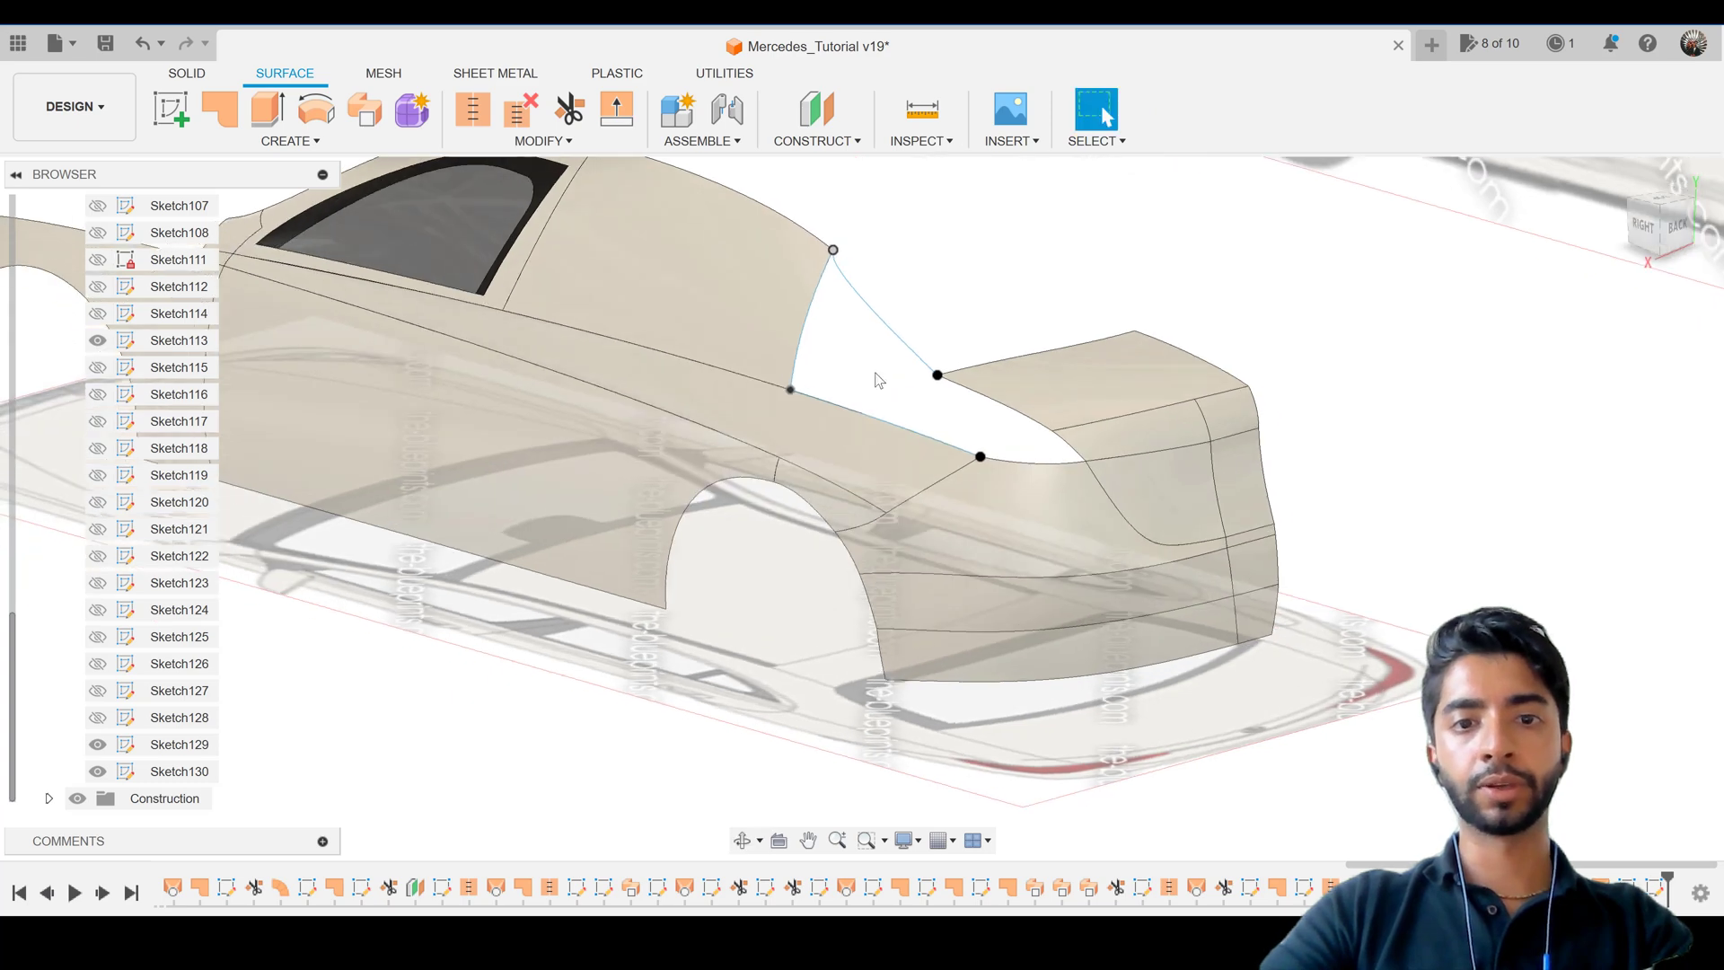
scroll(875, 374, up, 3)
scroll(875, 374, down, 1)
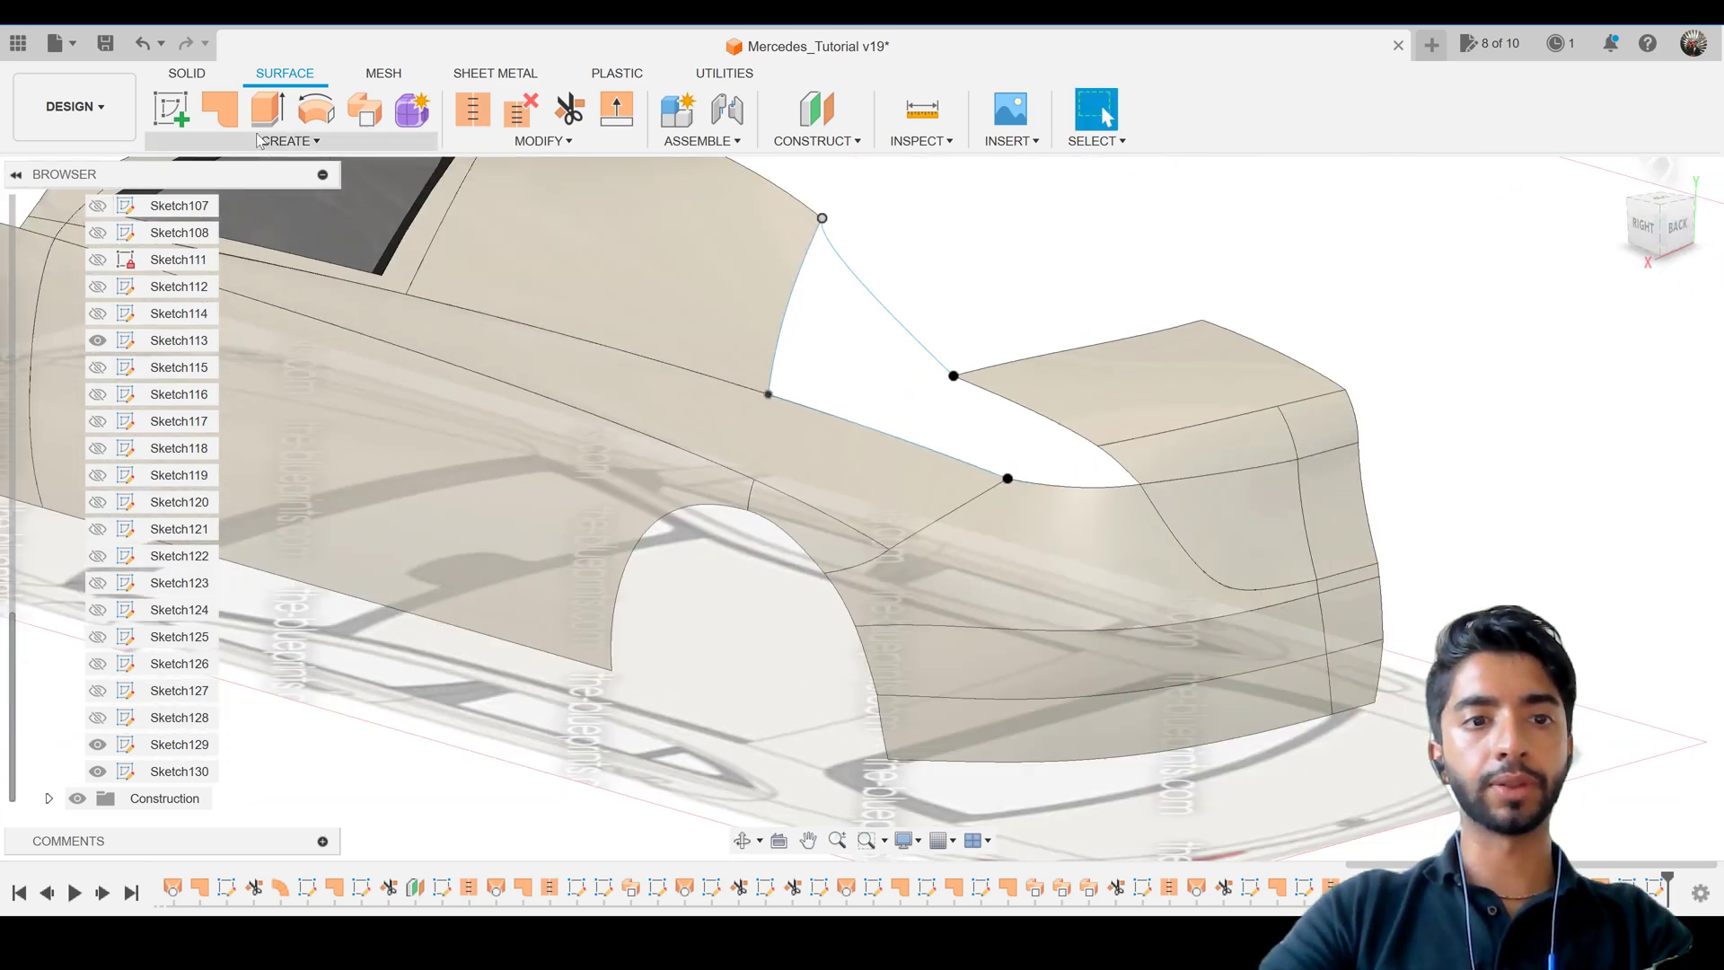
click(219, 108)
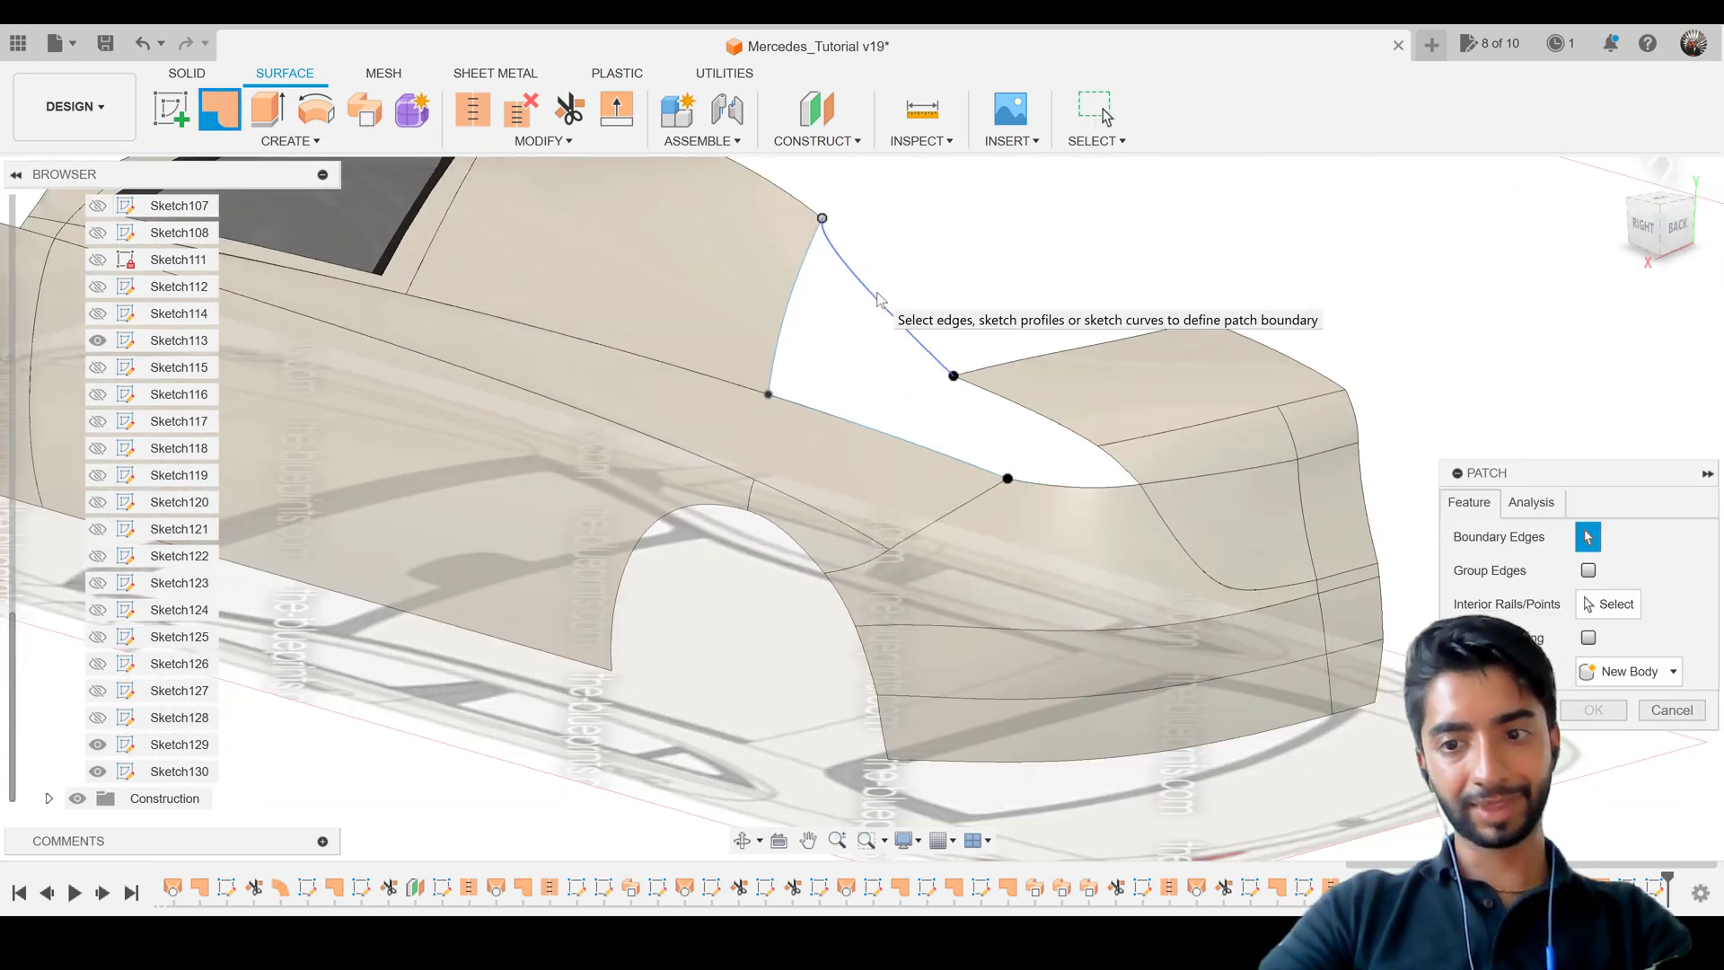
drag(1545, 478, 1445, 235)
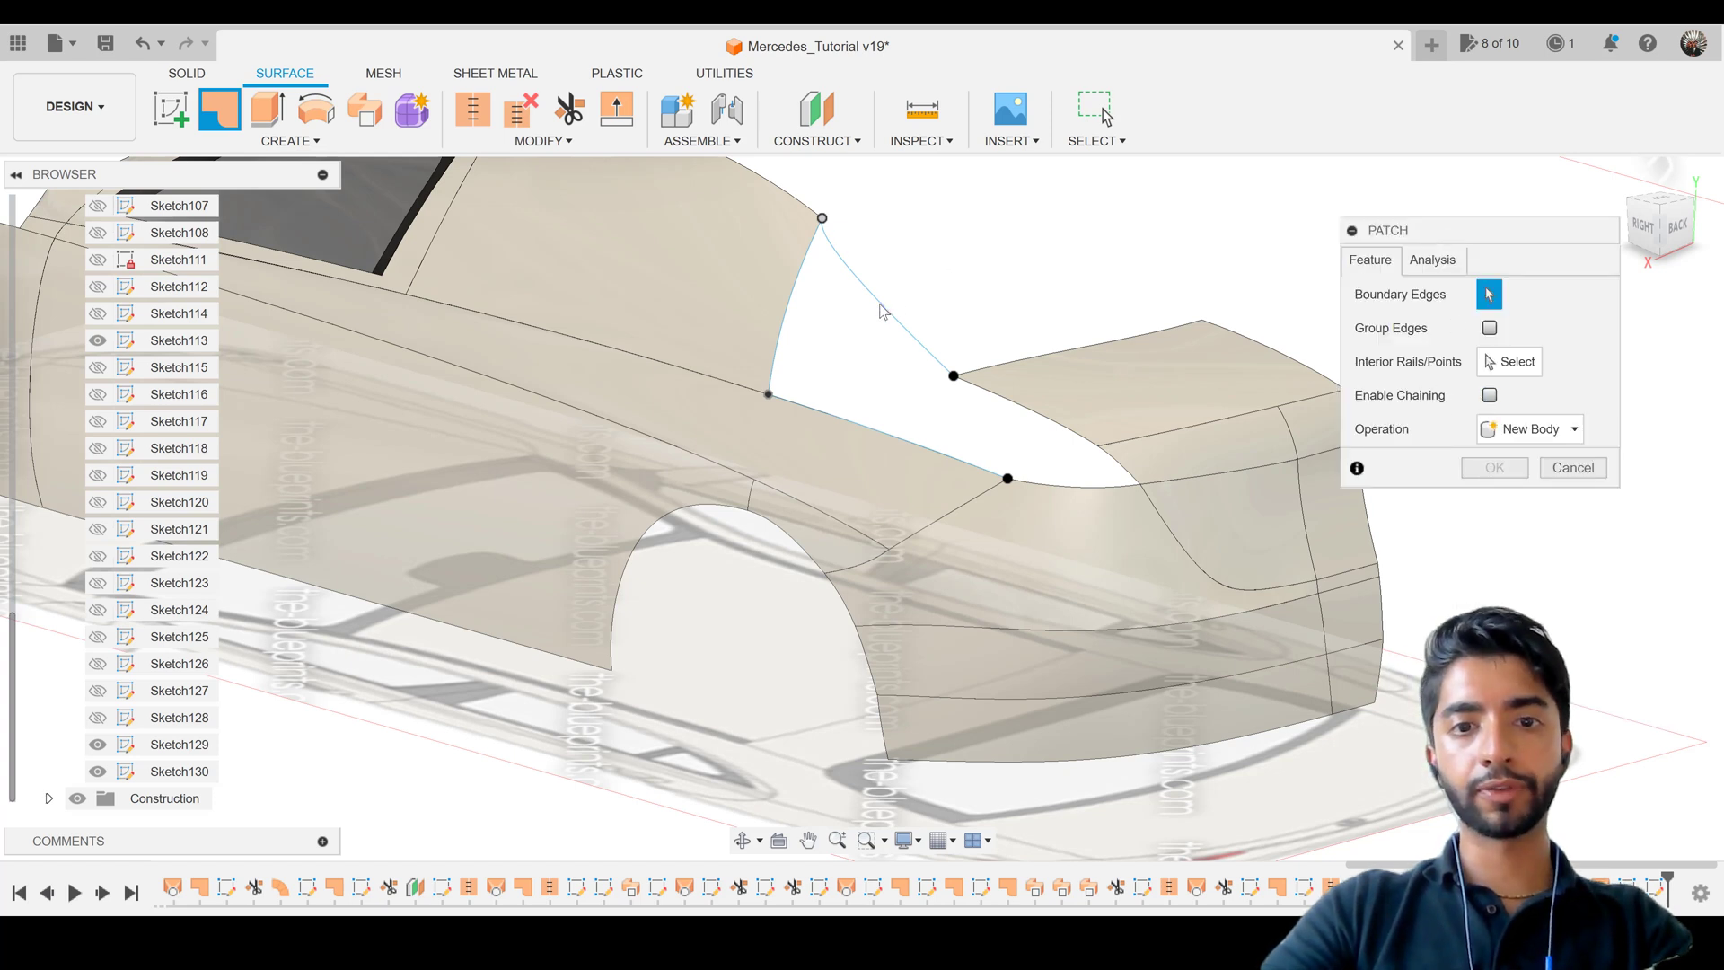
click(880, 310)
click(879, 438)
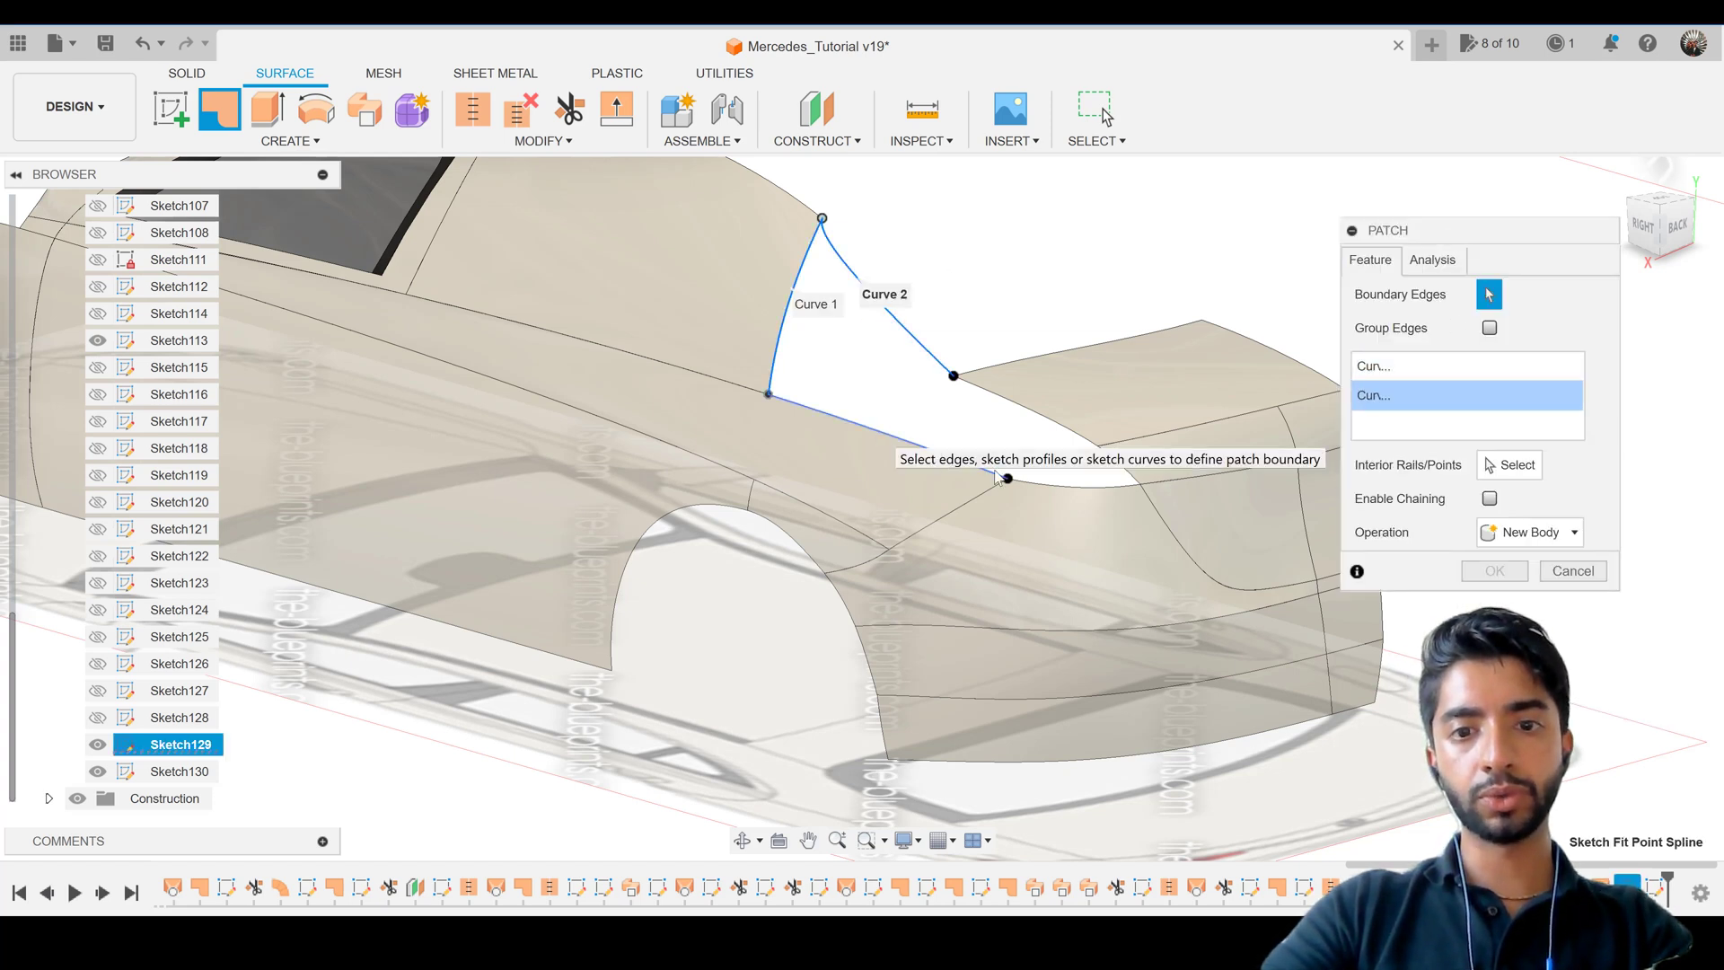
click(1106, 469)
click(1091, 462)
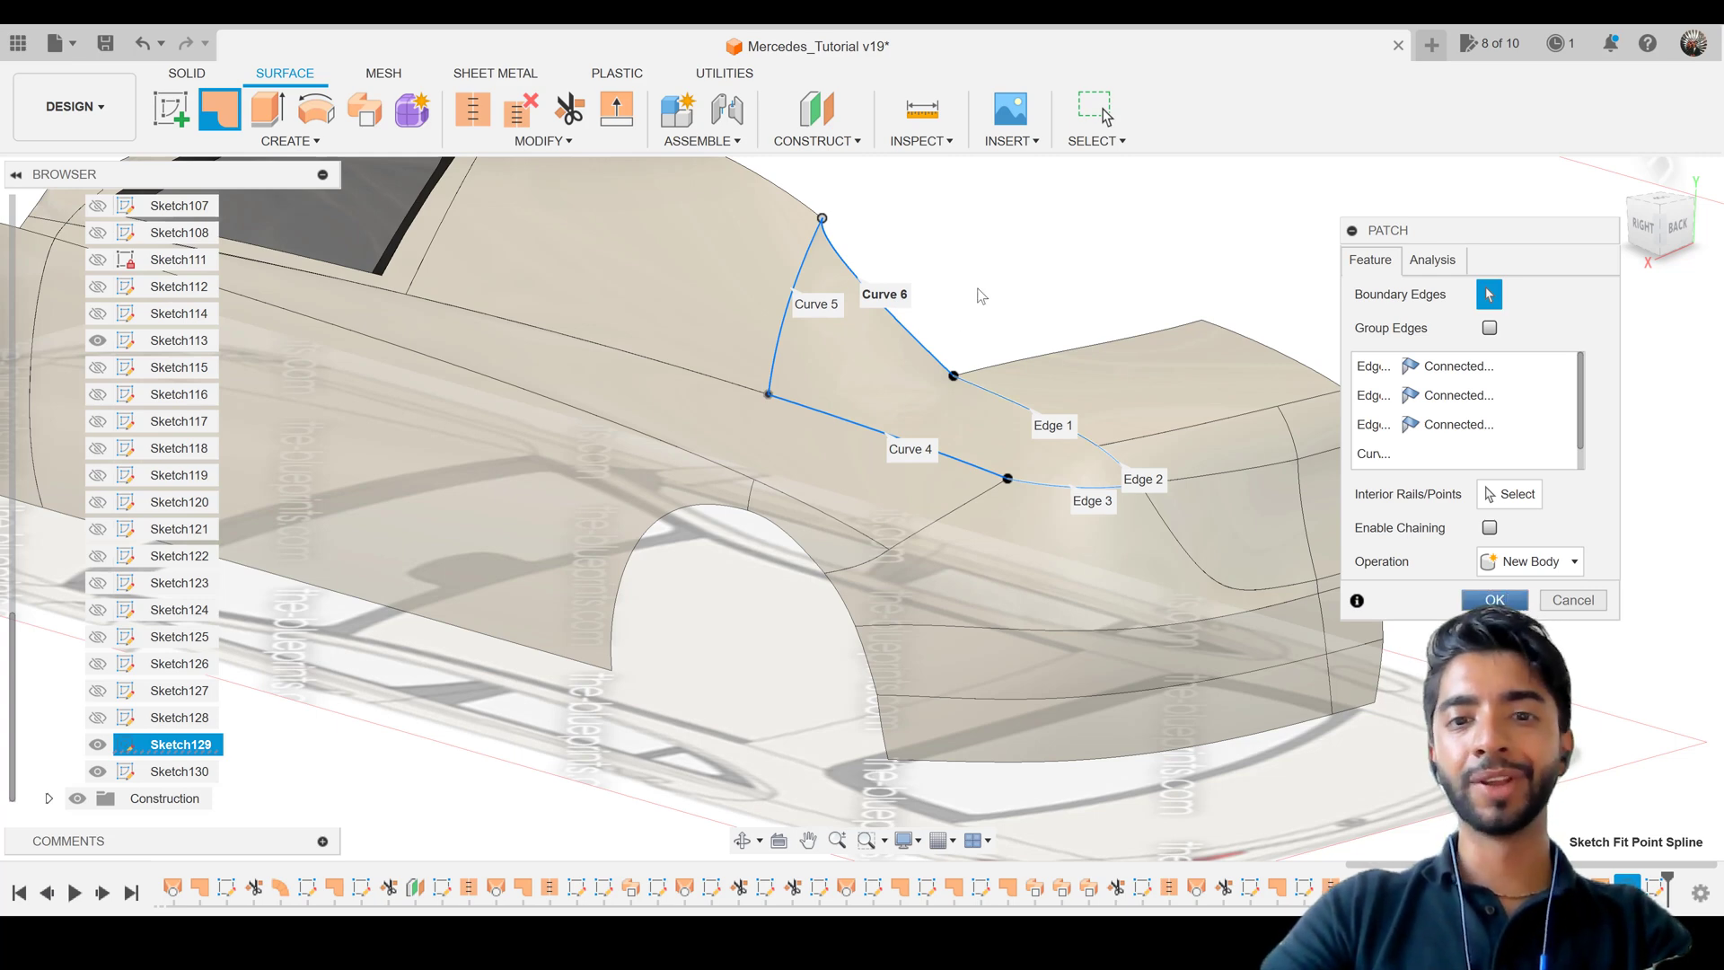
key(Return)
Examine the new pillar patch from several angles, checking its curvature and its transitions to the trunk and side panels.
shift+middle_drag(900, 451, 956, 436)
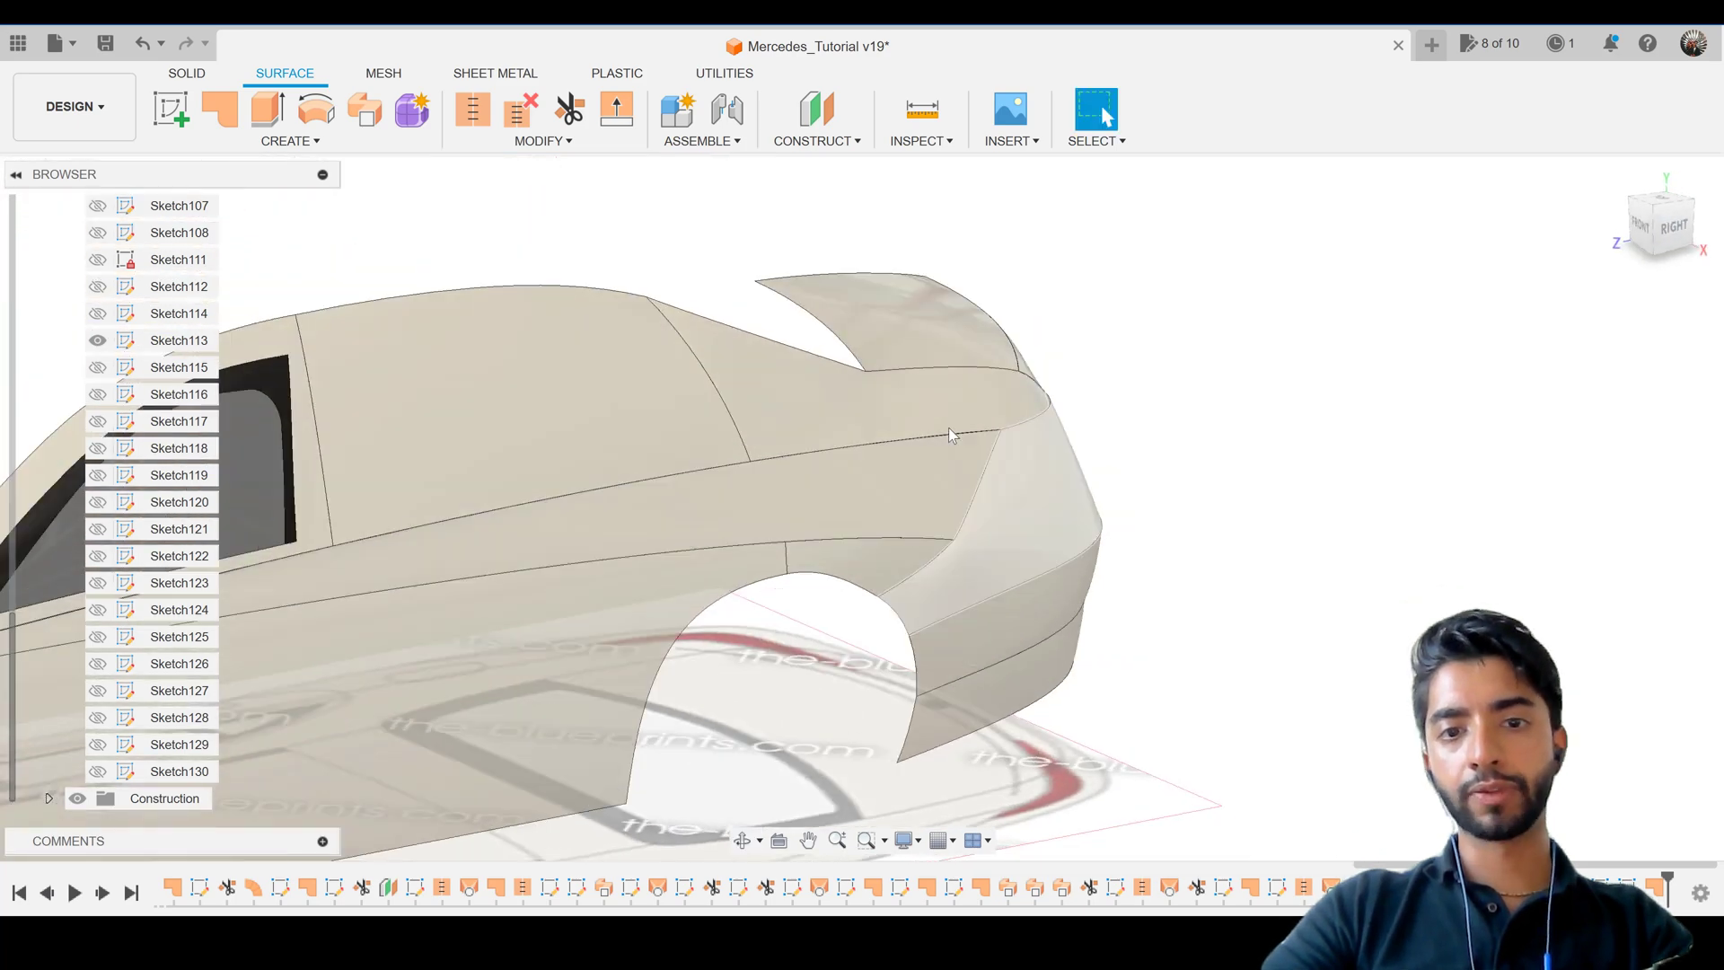
scroll(859, 401, up, 5)
shift+middle_drag(849, 407, 934, 401)
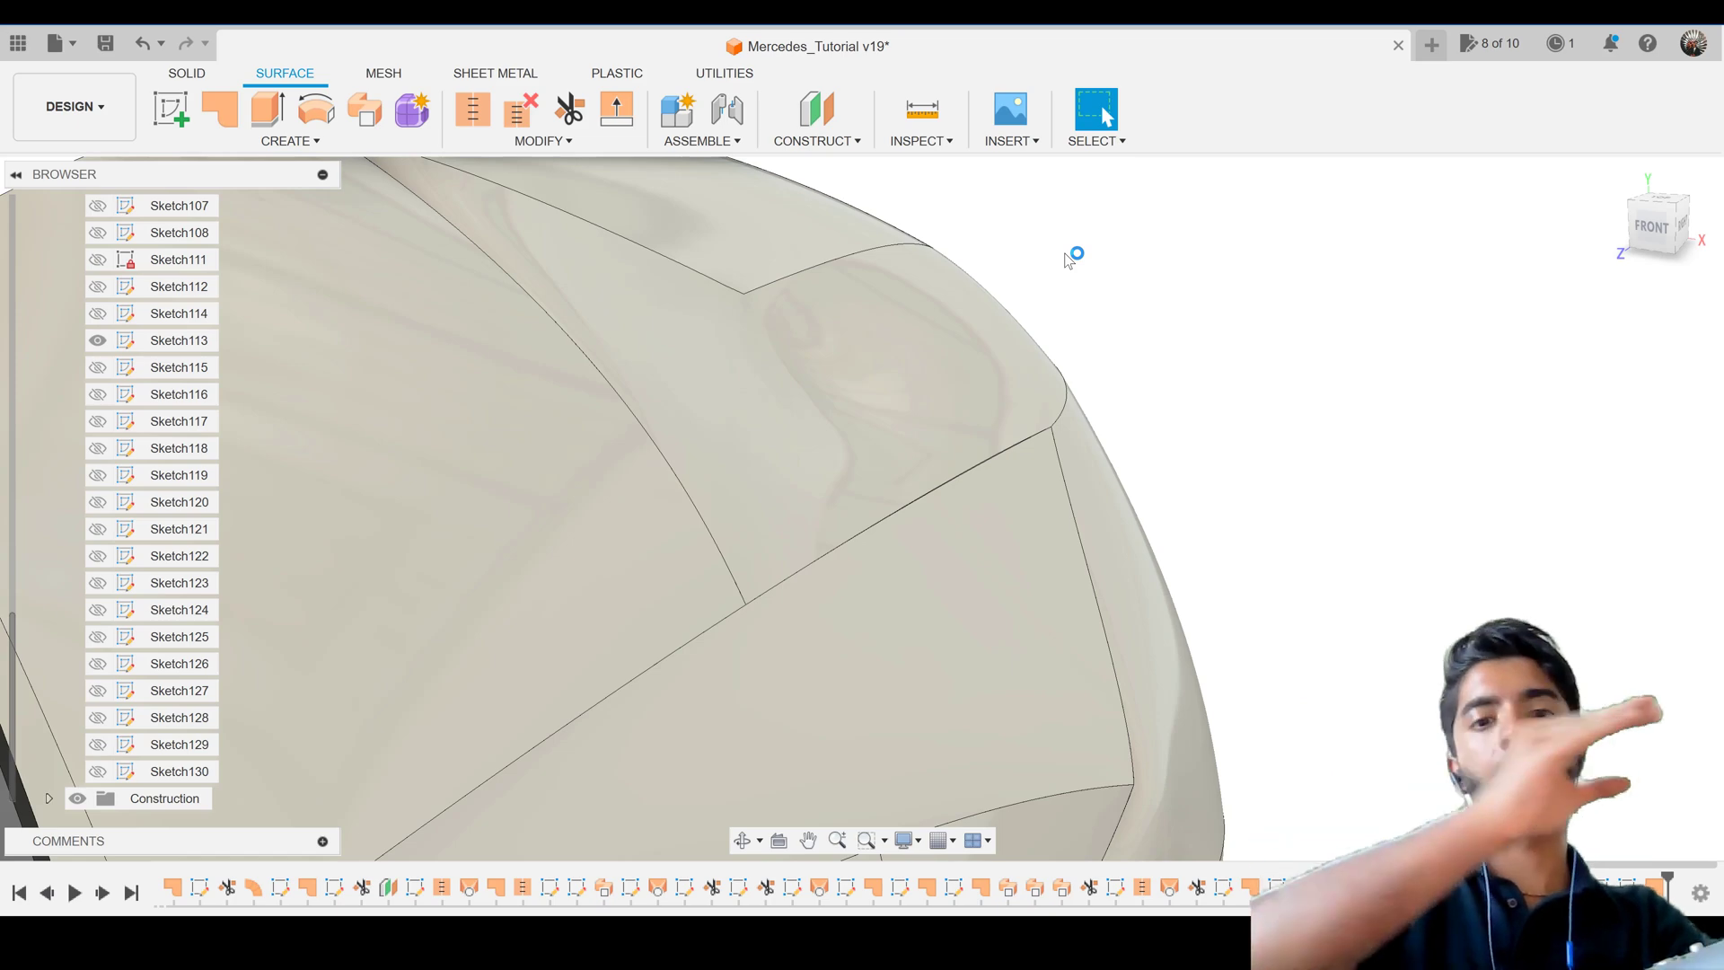
shift+middle_drag(1068, 260, 904, 481)
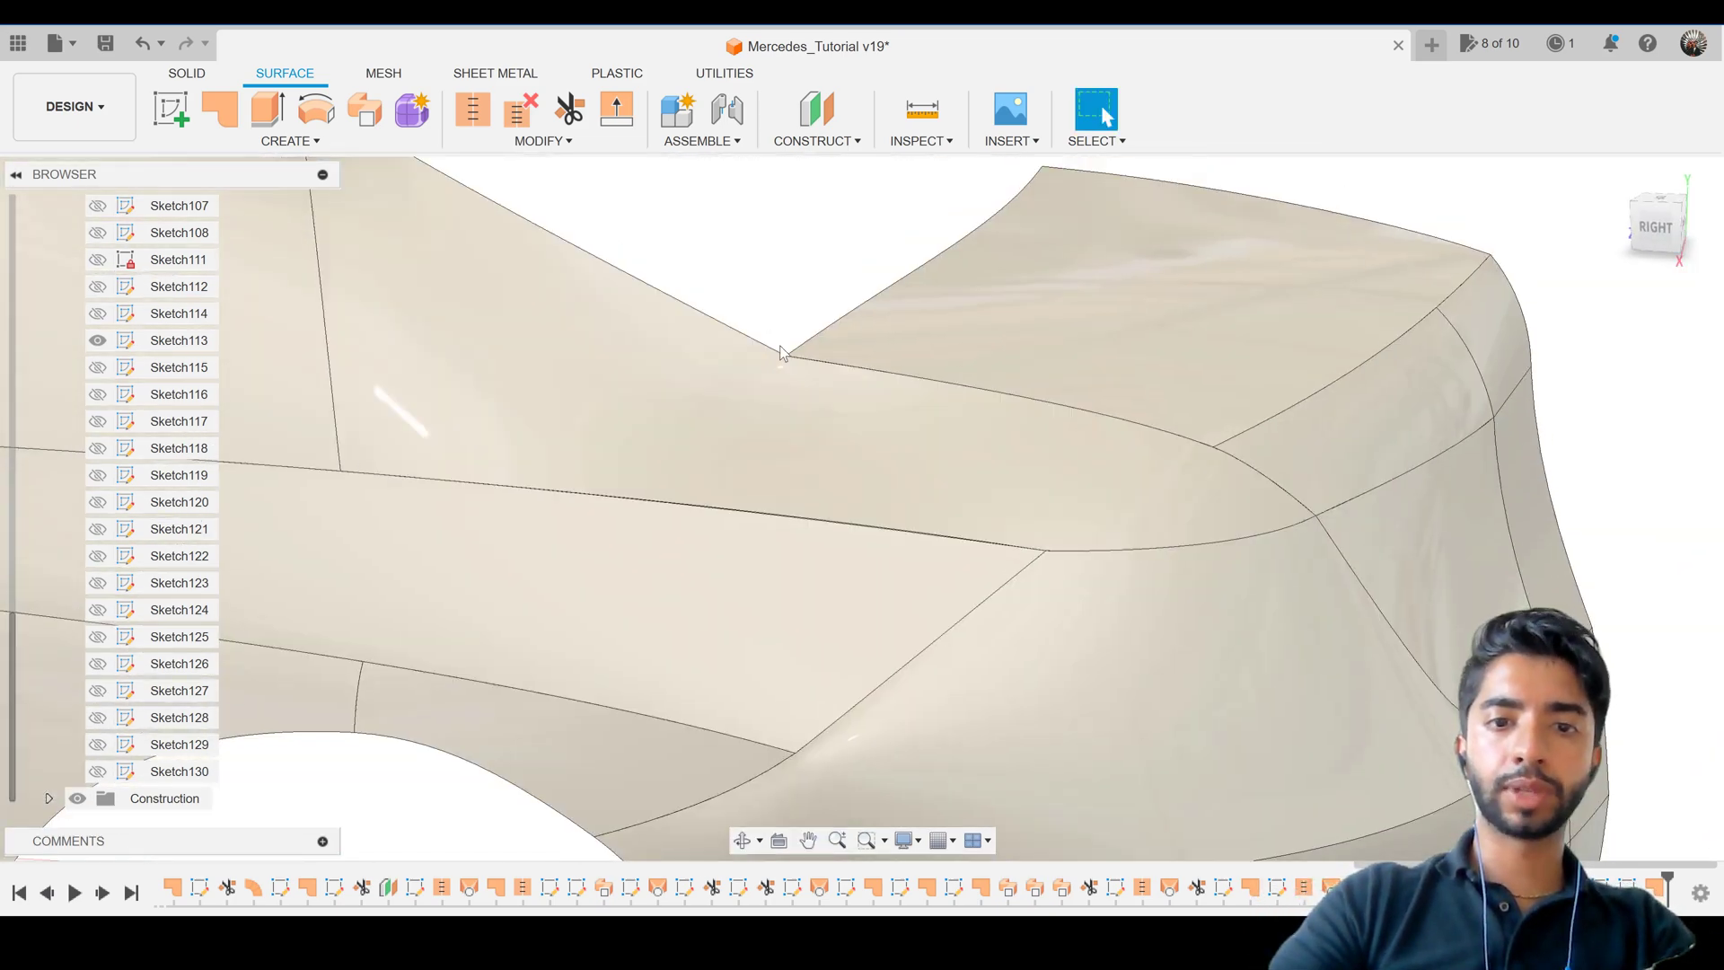
scroll(787, 357, down, 5)
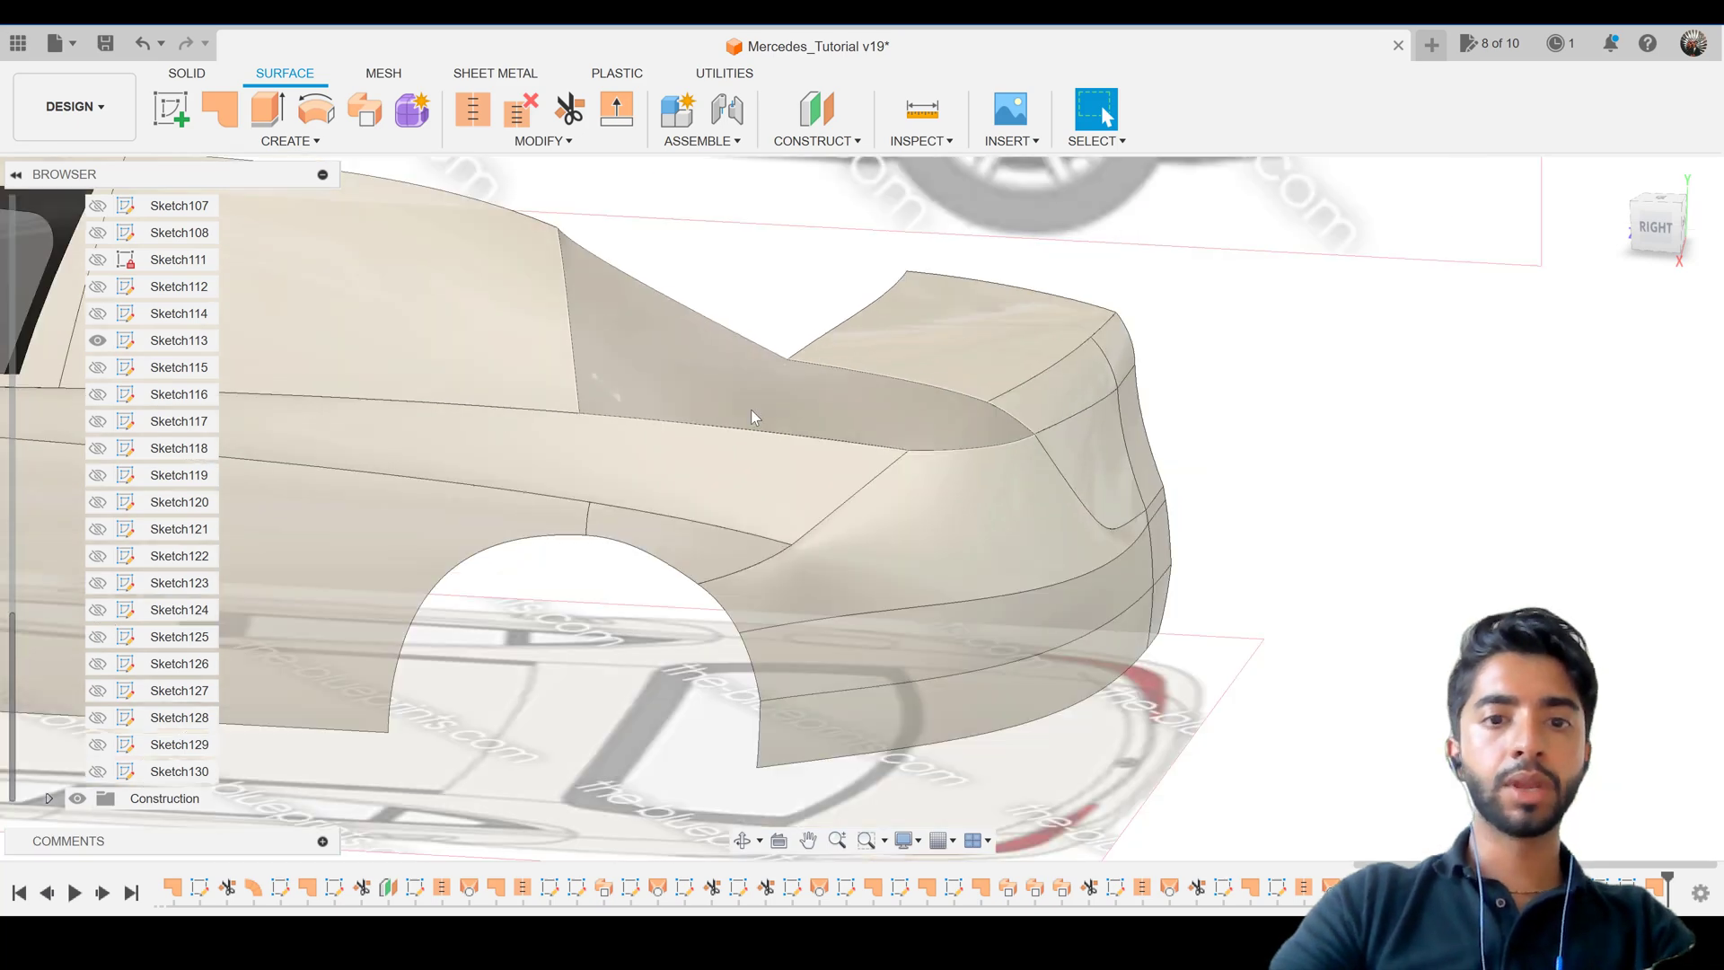
middle_drag(741, 413, 662, 407)
shift+middle_drag(829, 411, 758, 350)
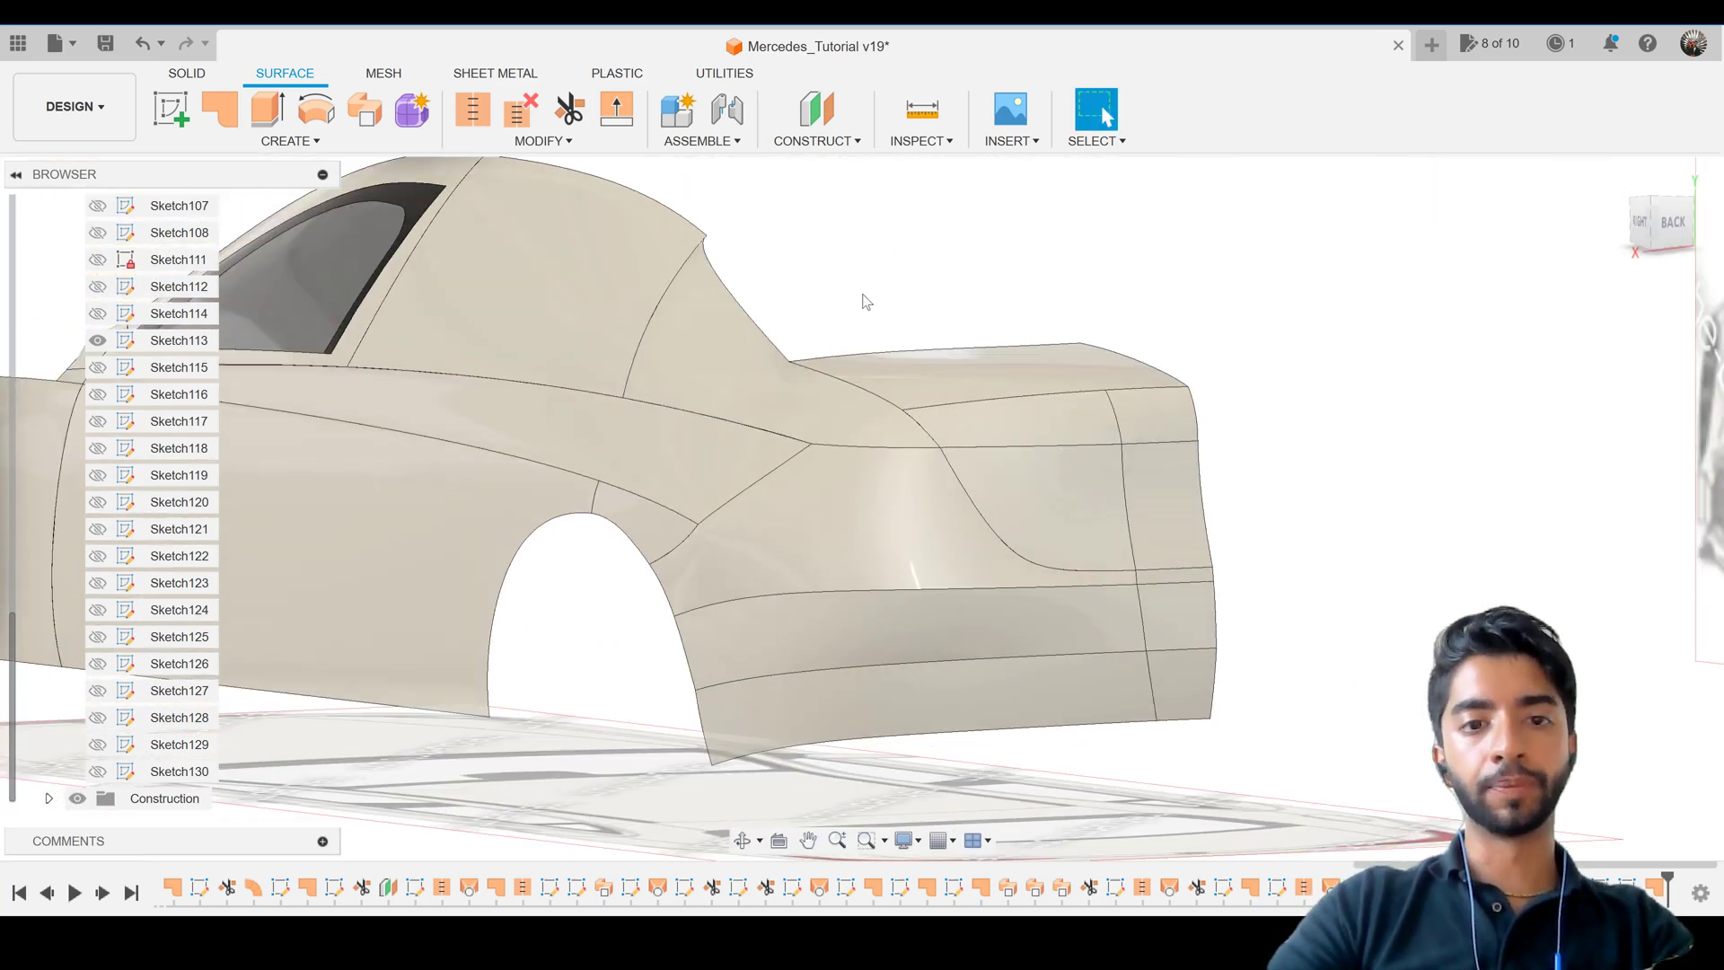
Reopen Sketch130 and draw a two-point spline from the trunk panel's front corner to the beltline curve.
click(99, 772)
right_click(177, 772)
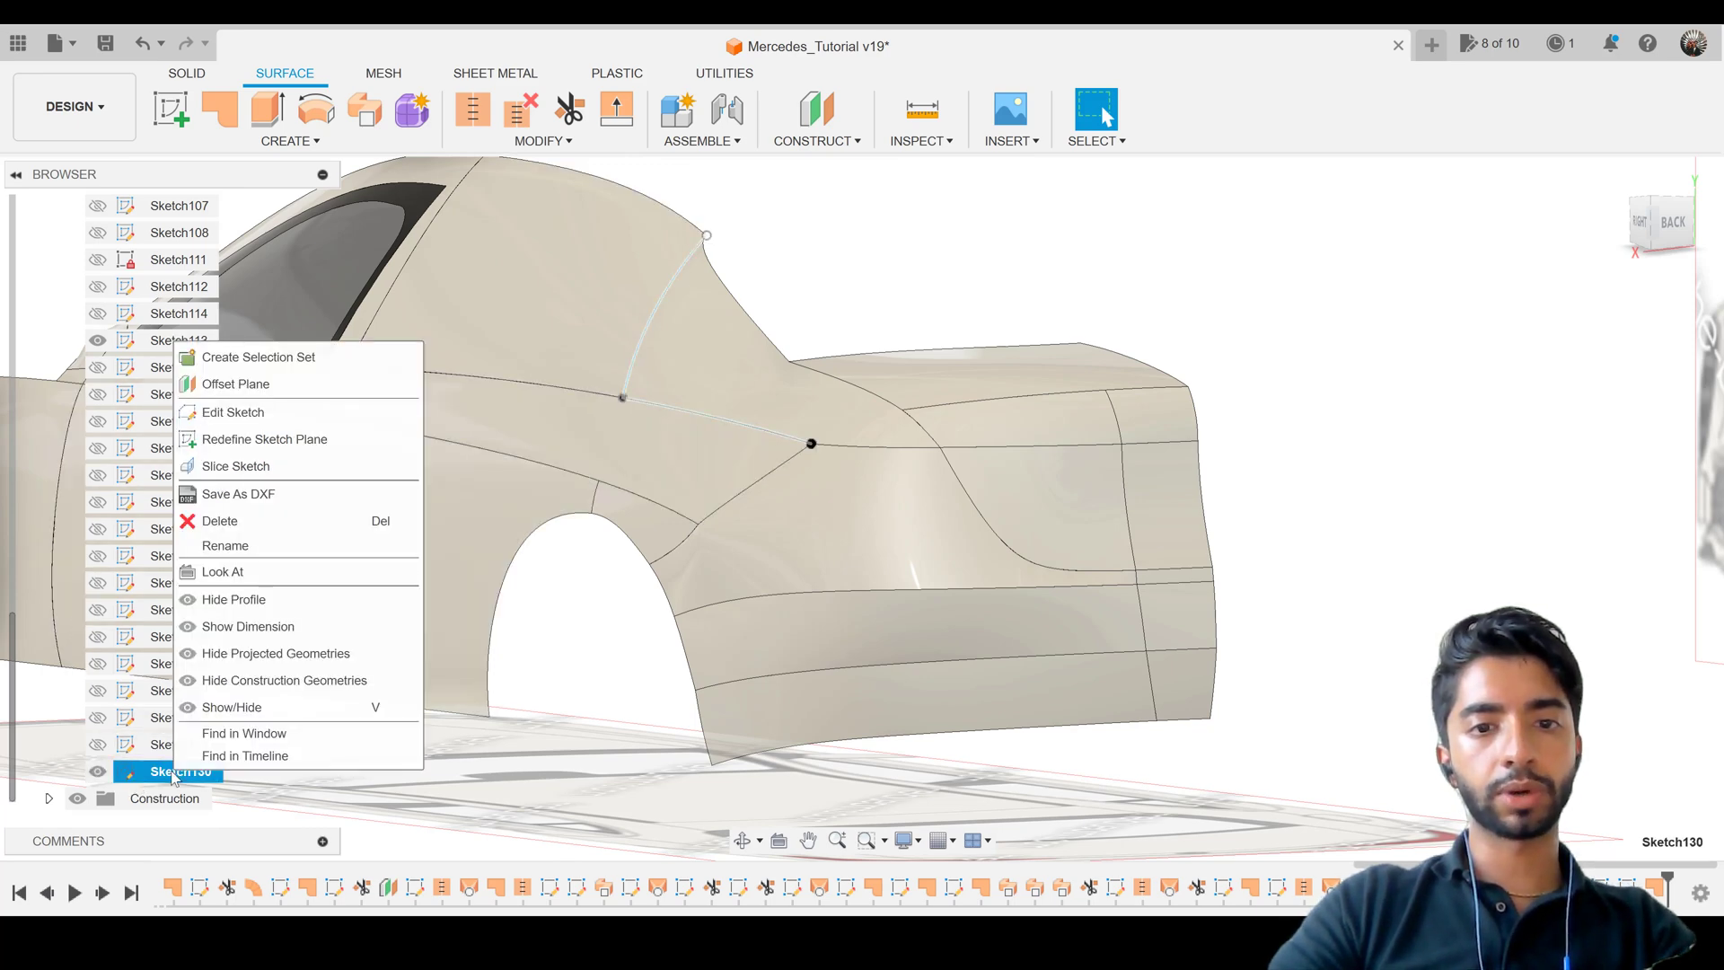
click(252, 418)
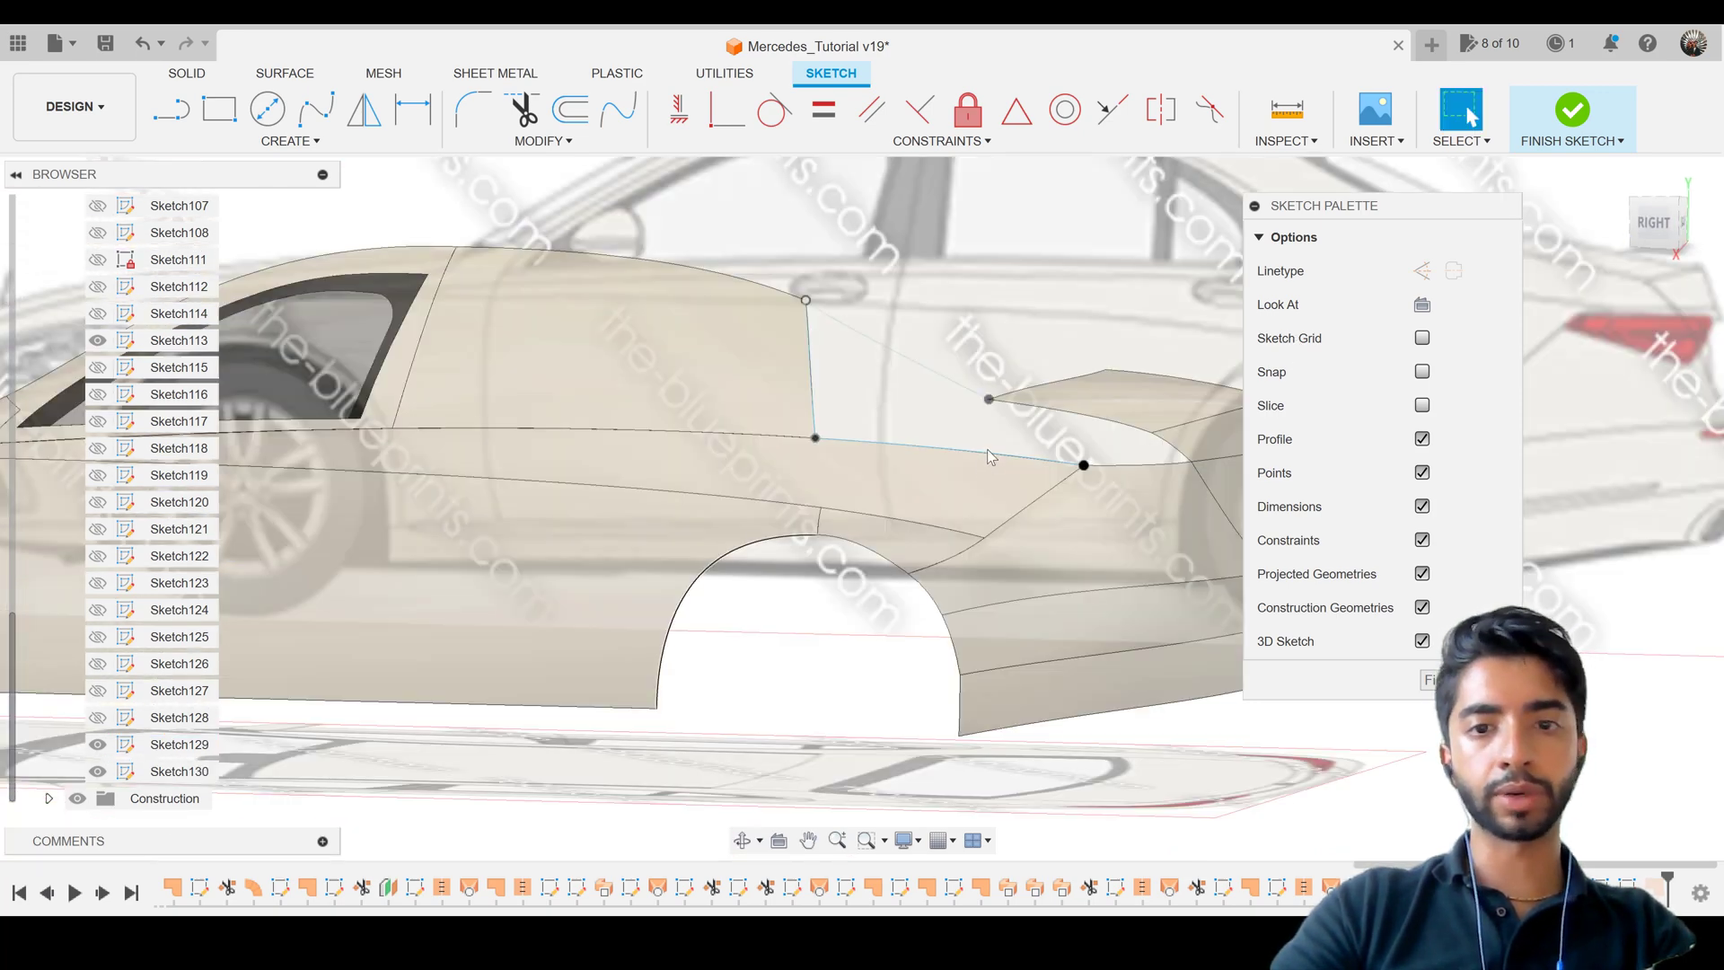
mouse_move(991, 456)
shift+middle_down()
mouse_move(919, 469)
mouse_move(1012, 373)
mouse_move(922, 349)
shift+middle_up()
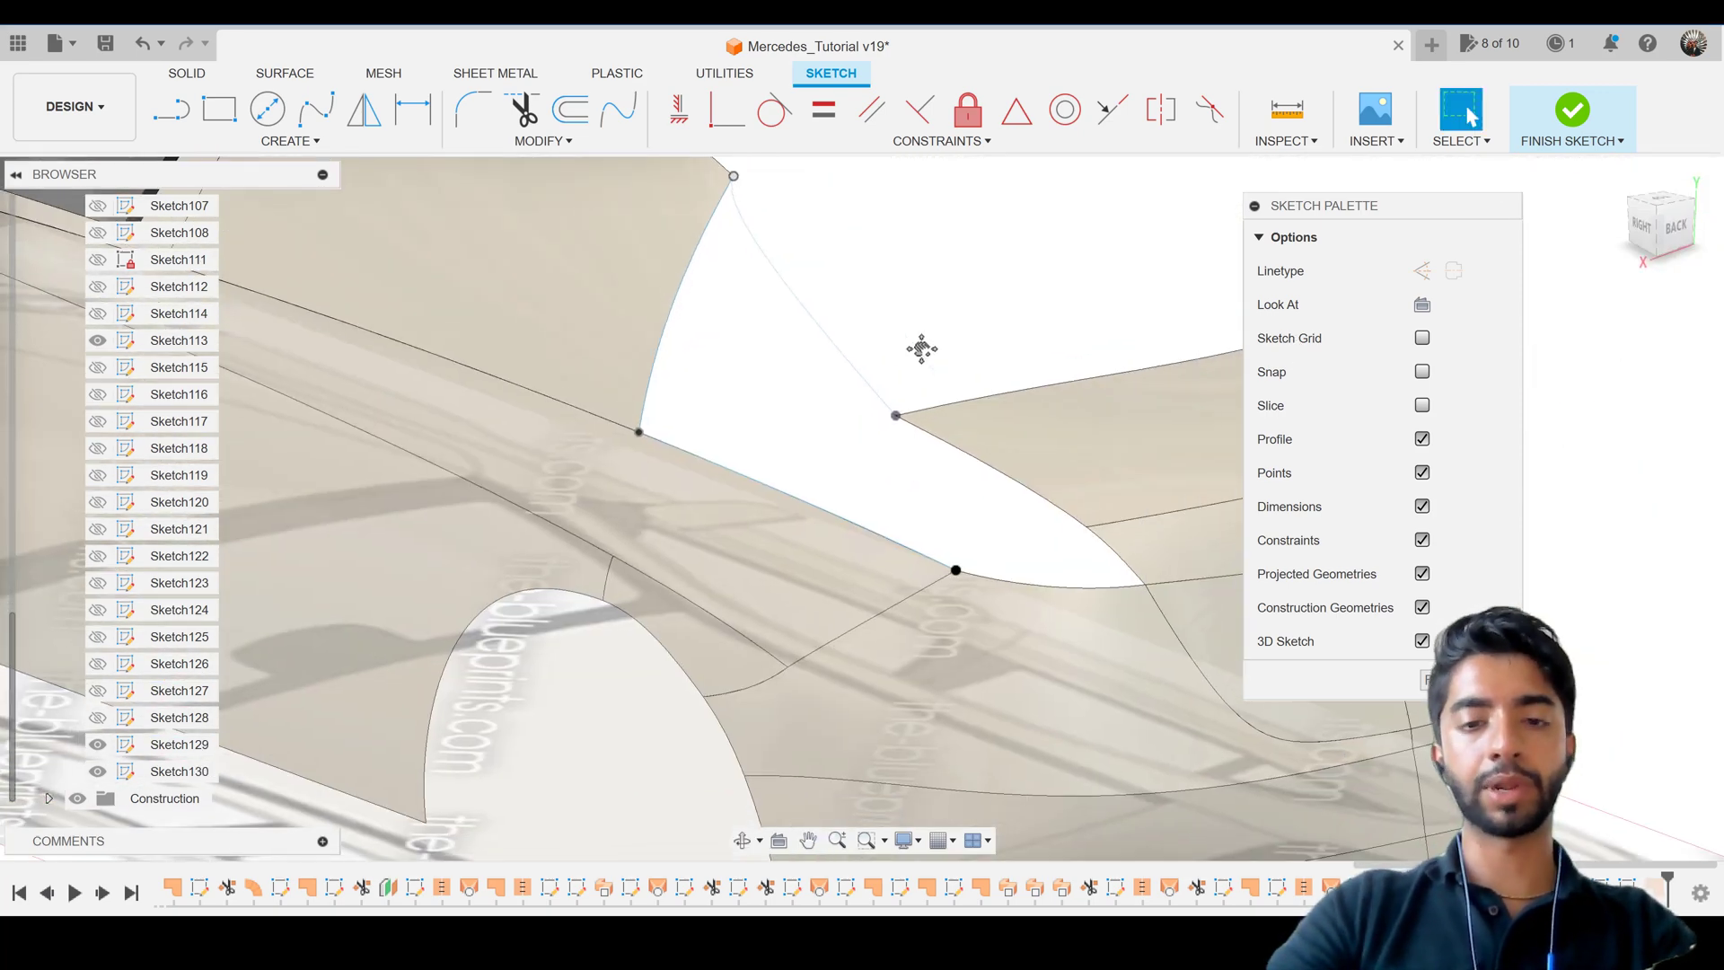
click(315, 109)
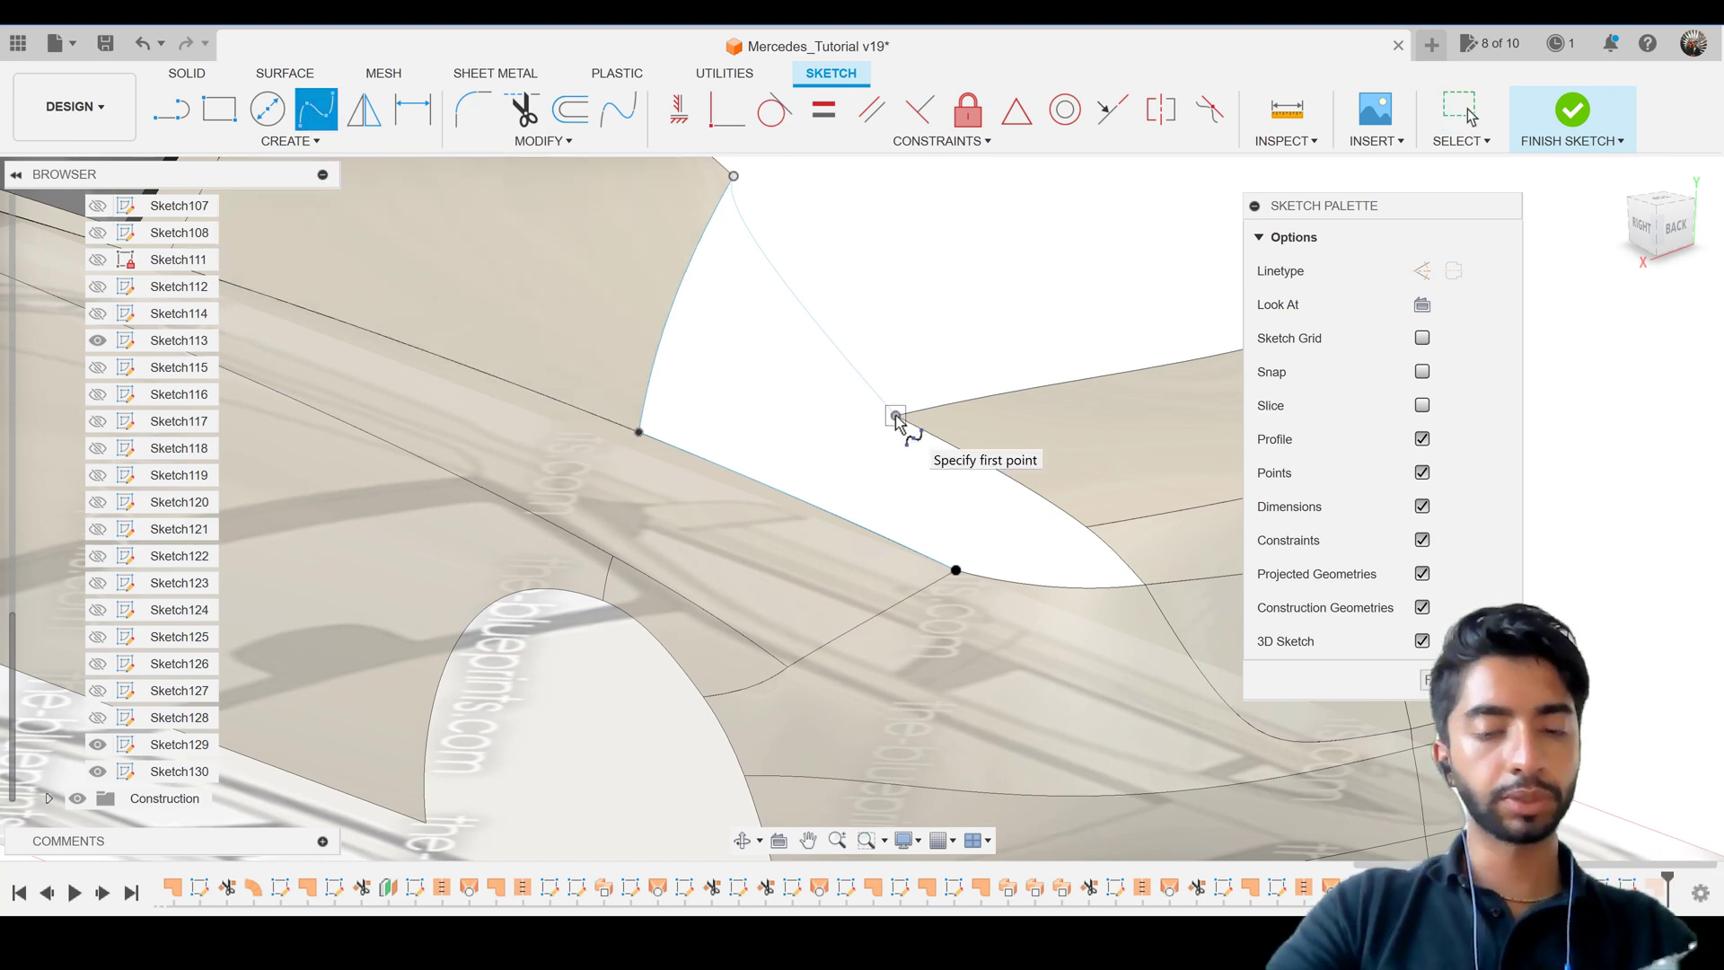
click(896, 416)
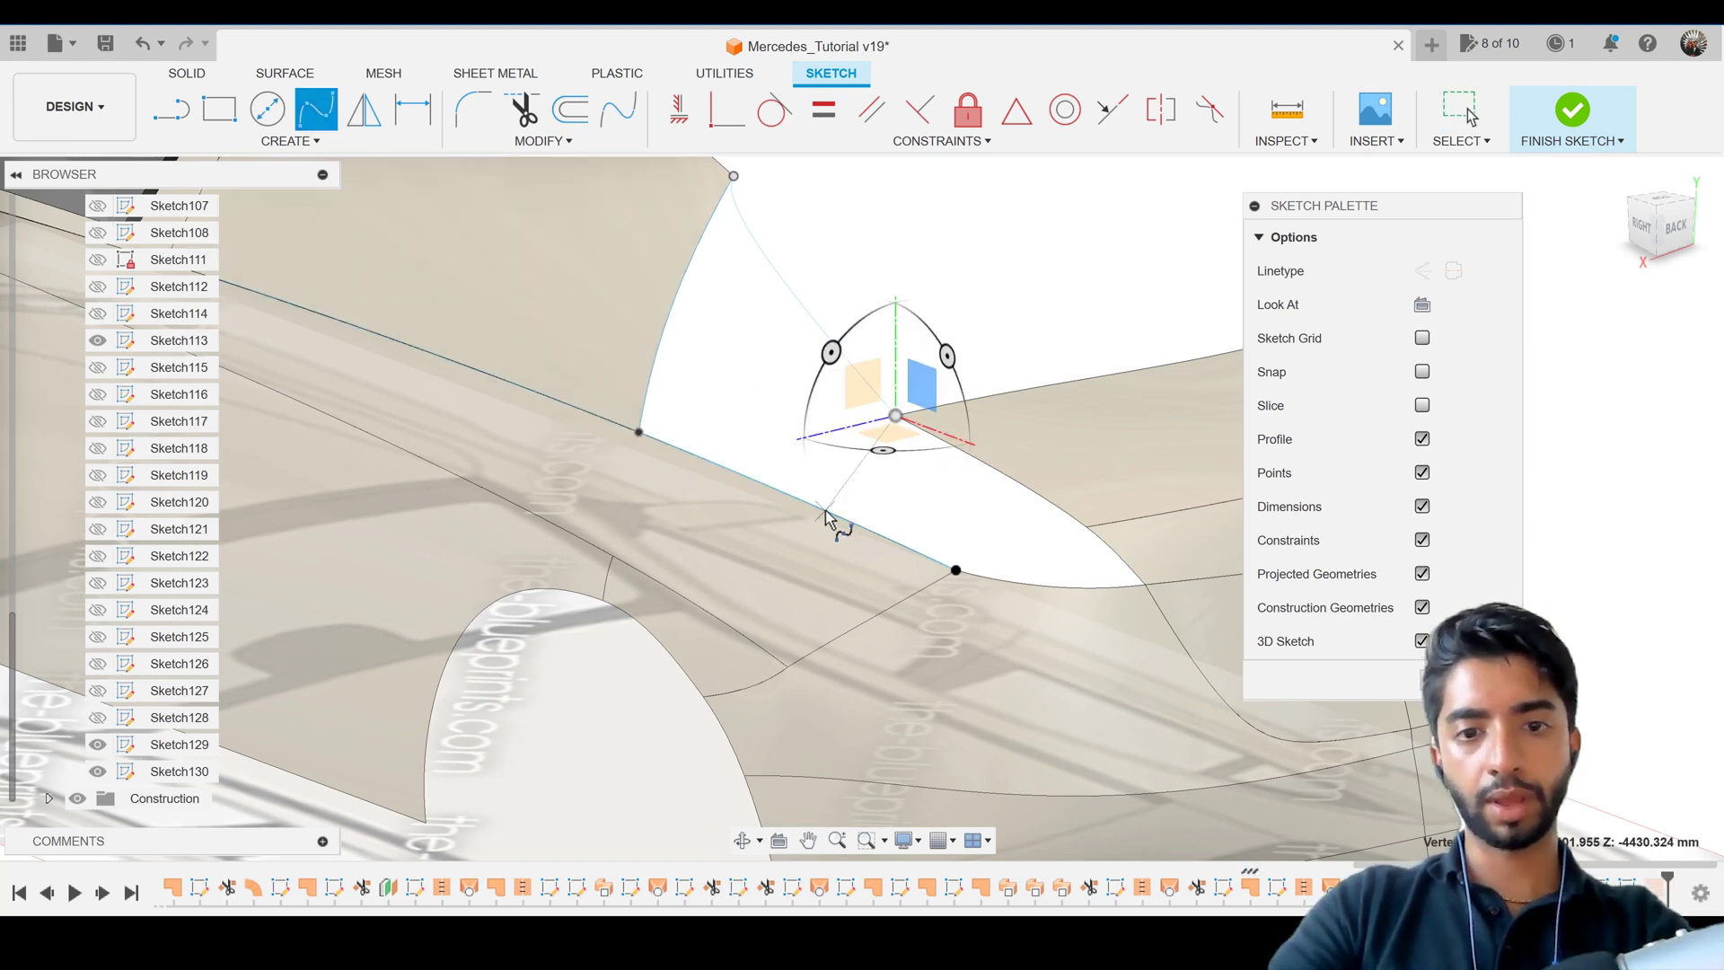
click(826, 510)
key(Escape)
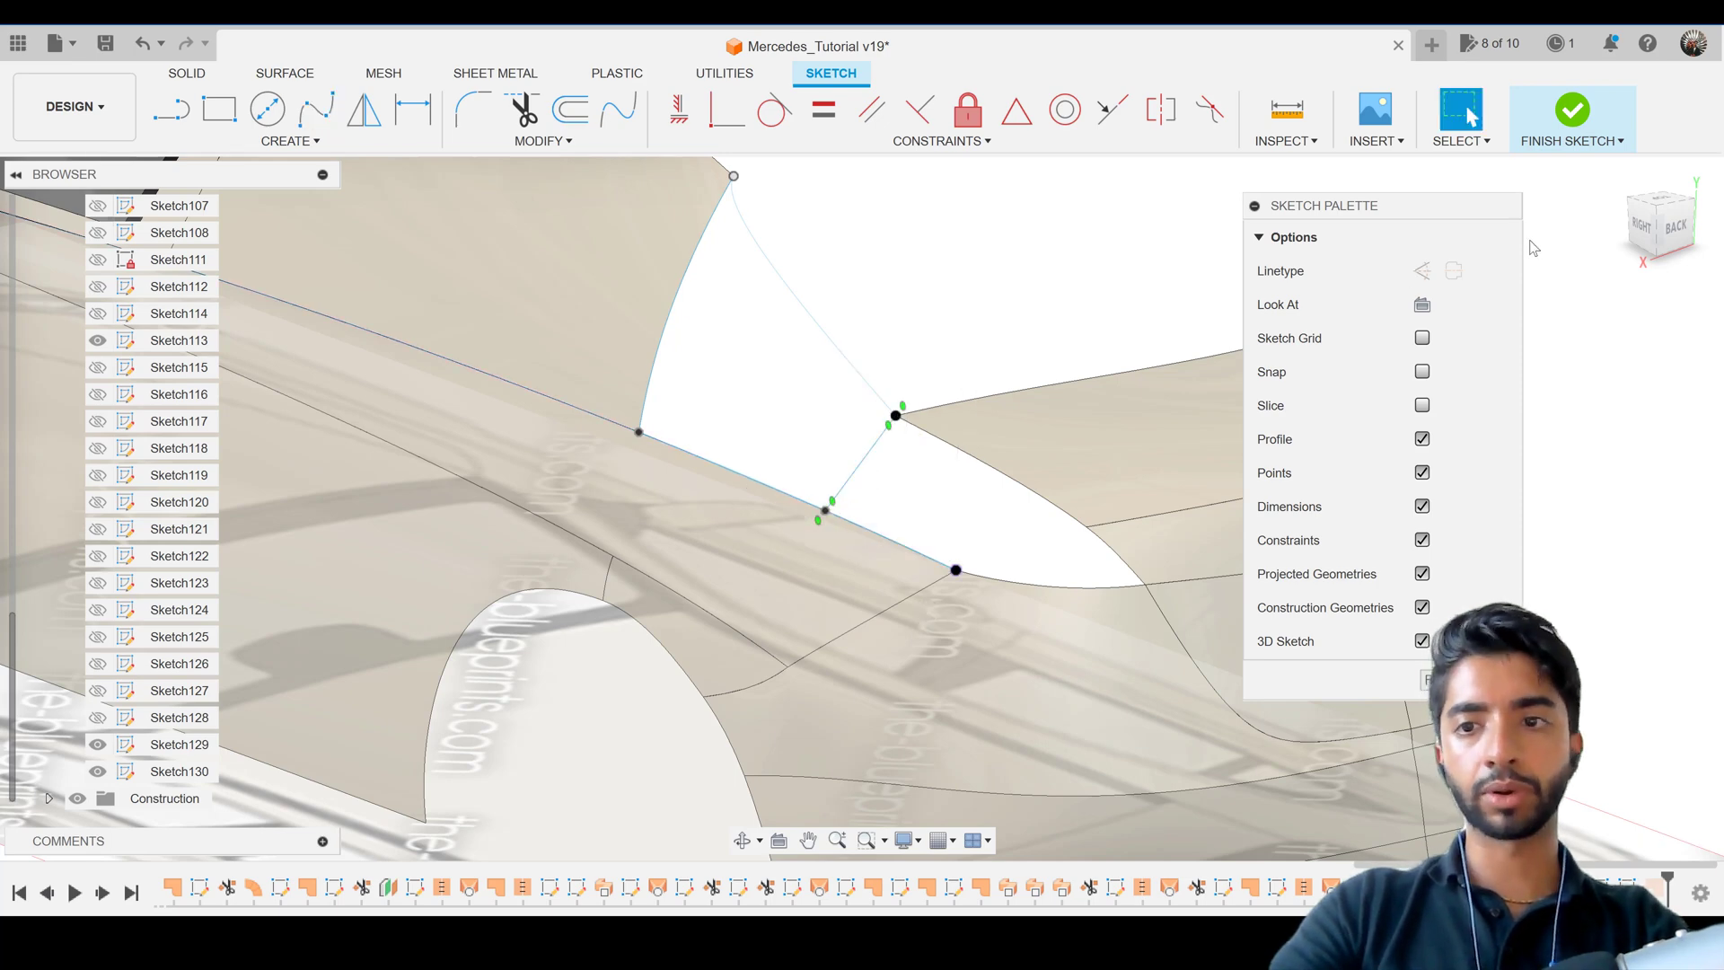
Activate the new cross spline's tangent handle at its upper endpoint on the trunk corner, working in the back view.
scroll(878, 420, up, 2)
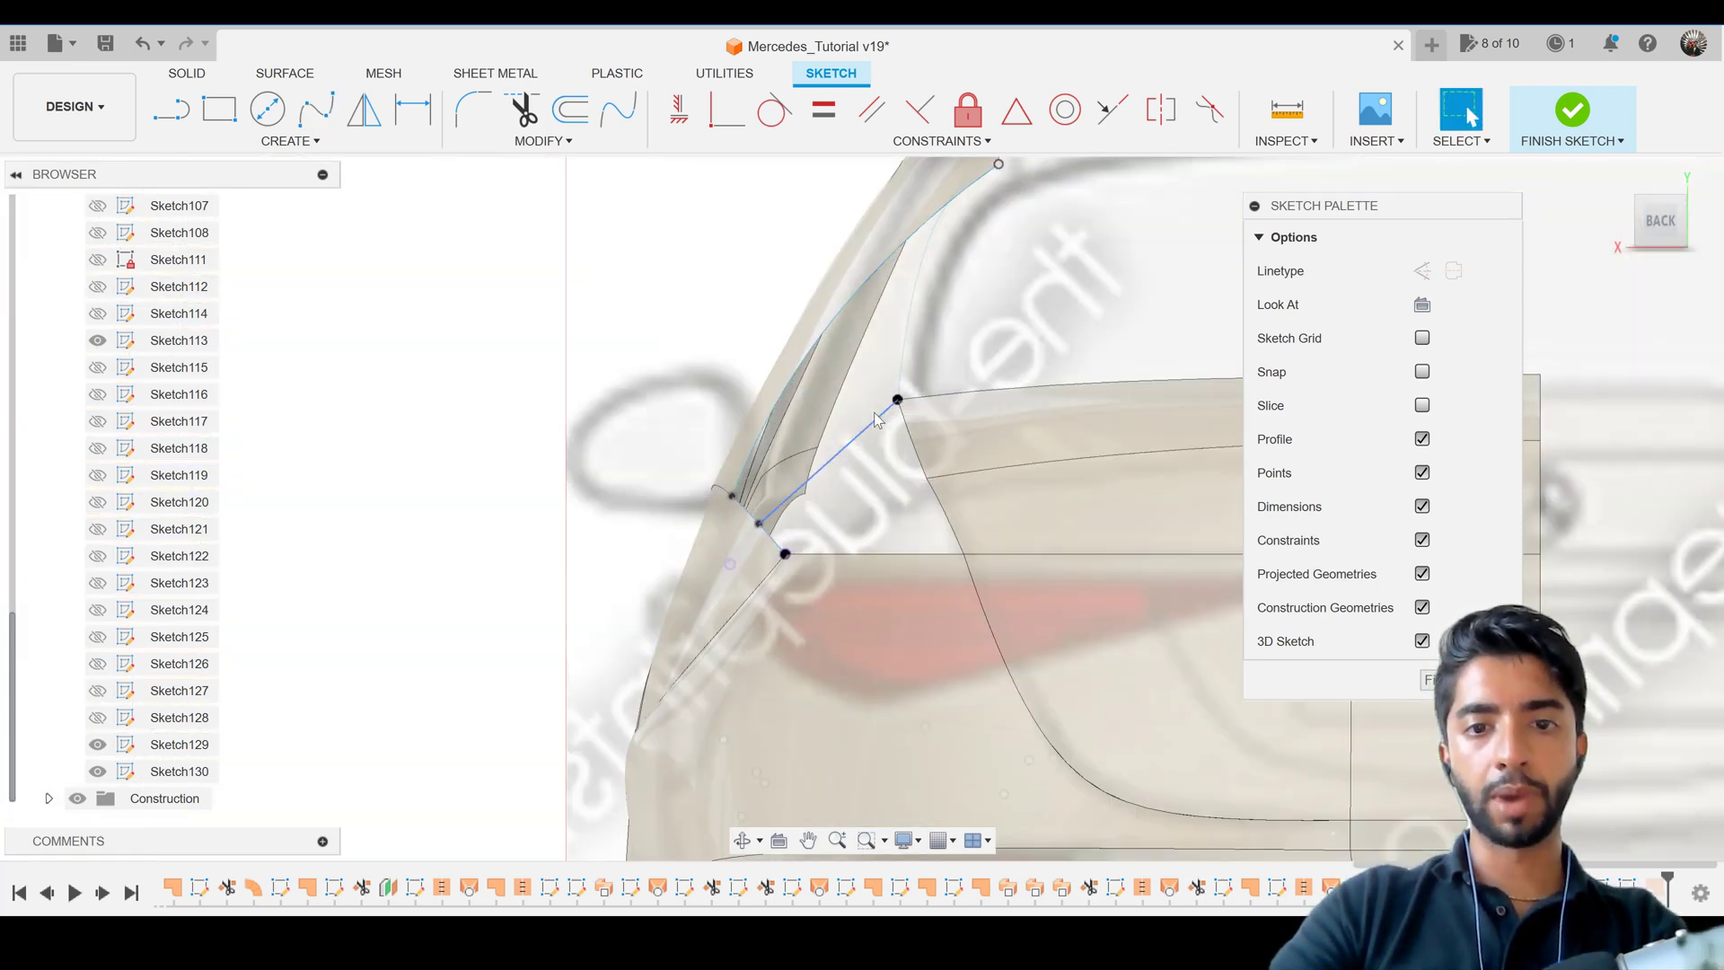
click(884, 427)
click(884, 417)
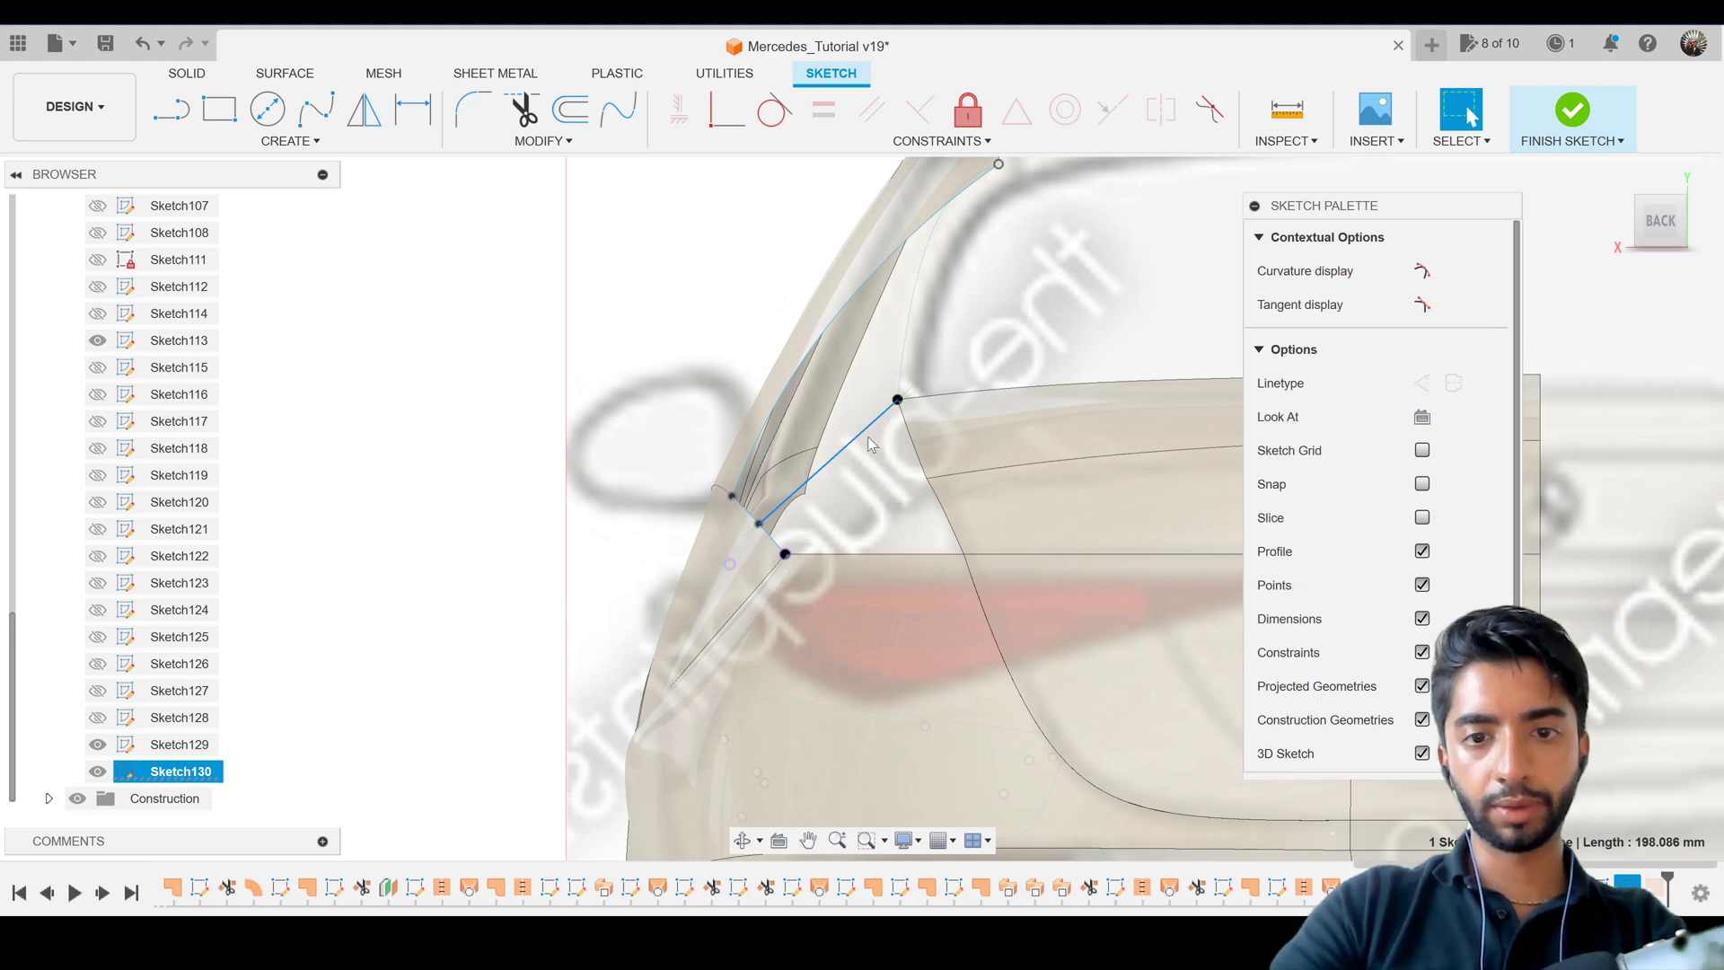
scroll(867, 436, down, 3)
scroll(867, 437, up, 6)
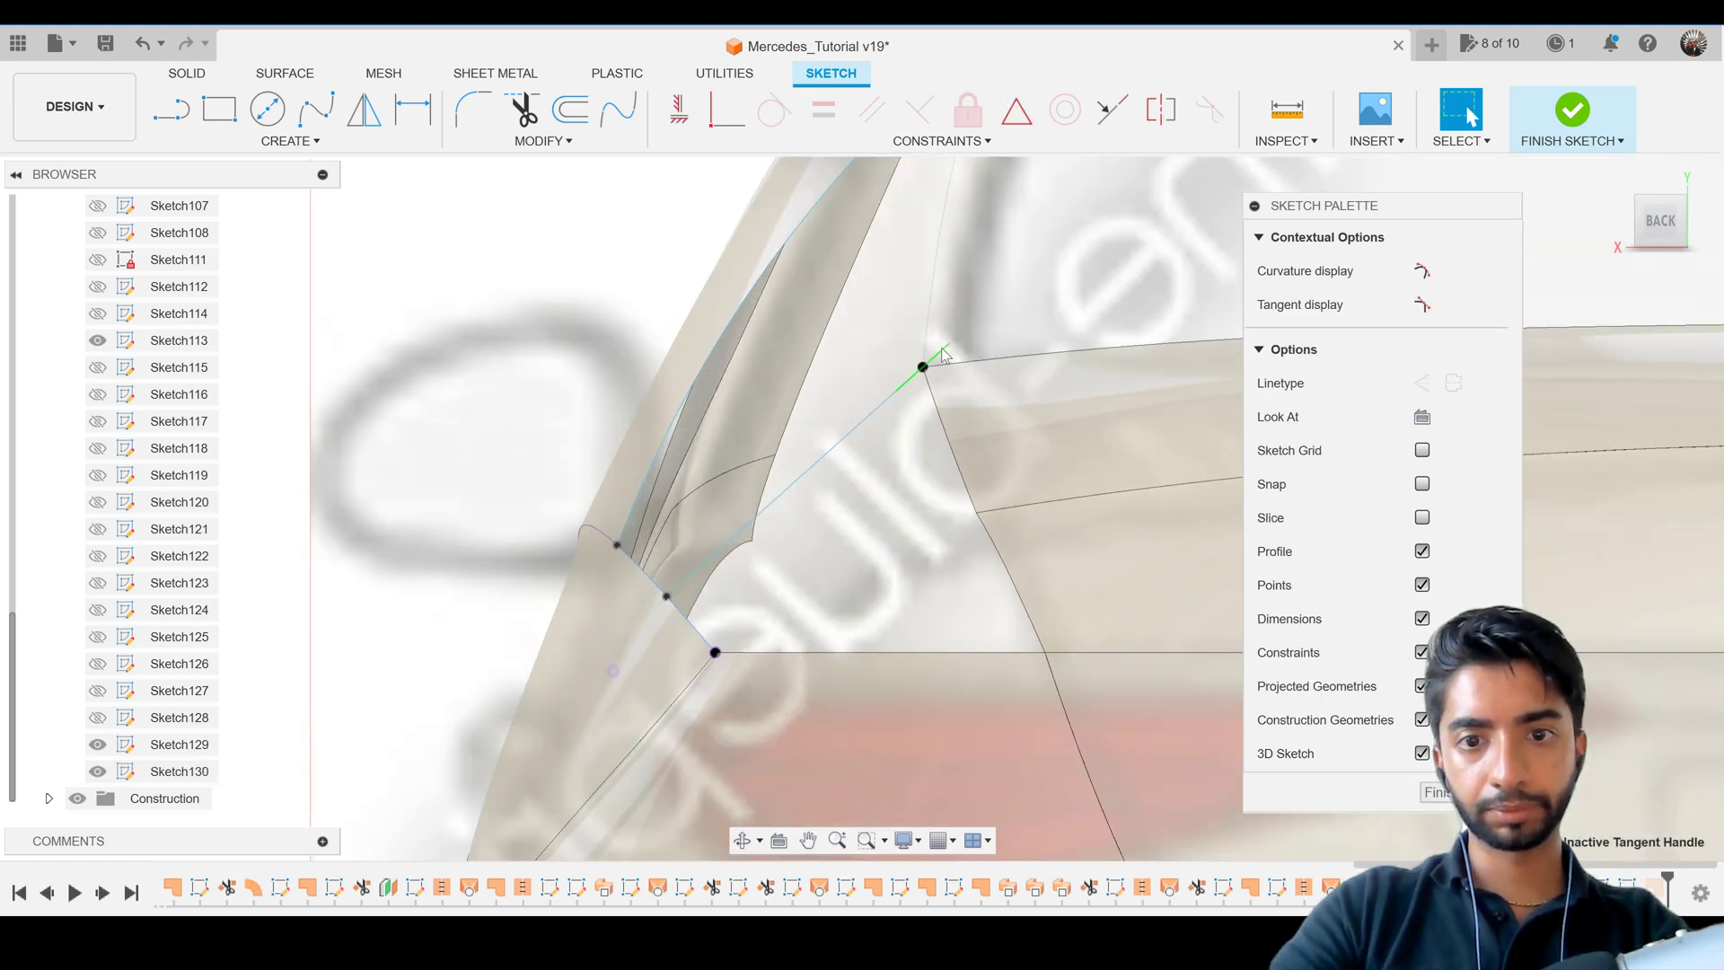
right_click(943, 356)
click(943, 528)
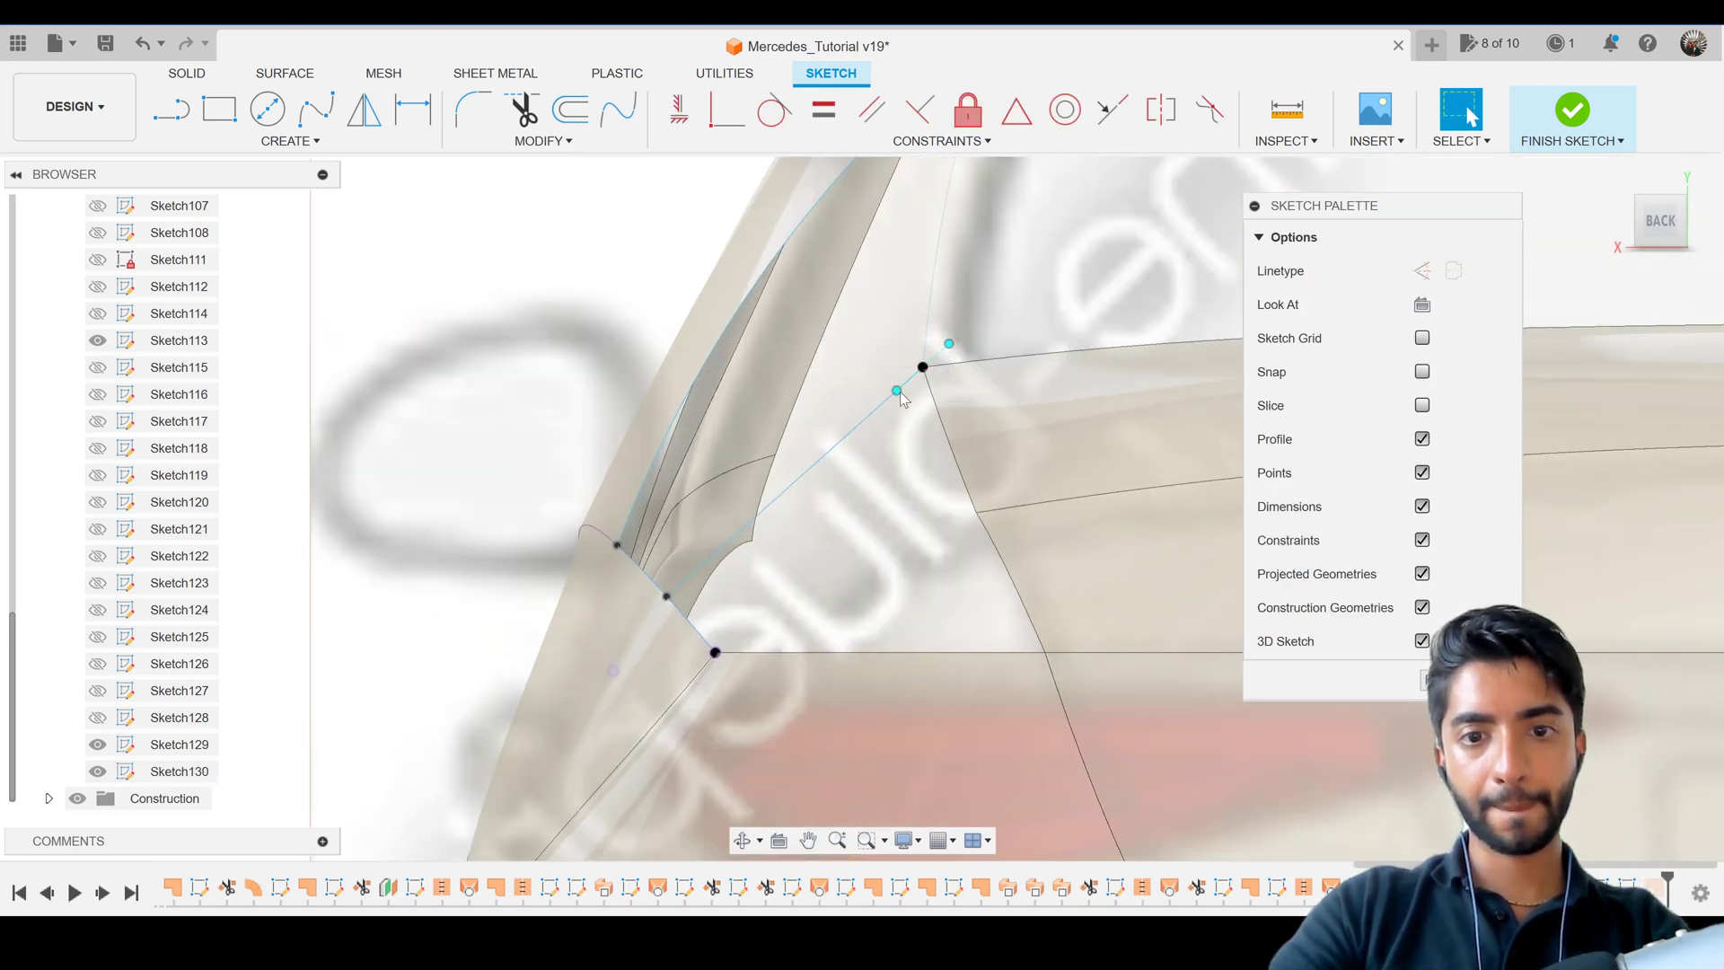
Move the lower tangent handle point about 11.1 mm up and 3.4 mm outward to bulge the cross spline, and finish the sketch.
click(896, 390)
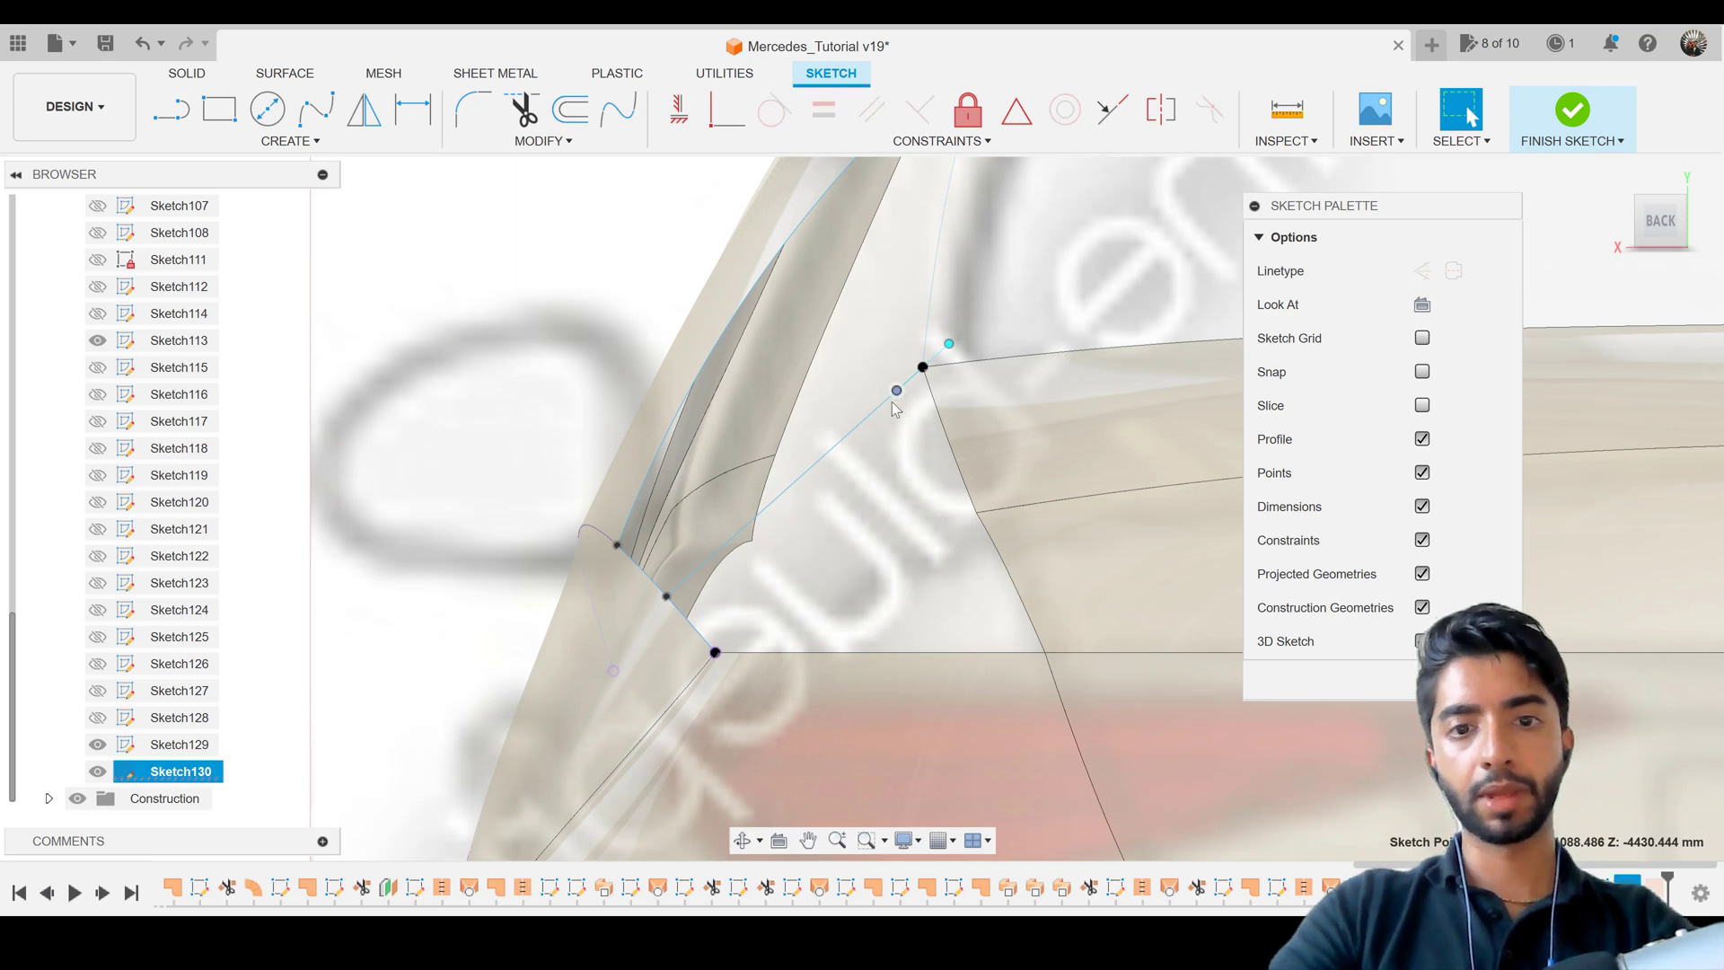
key(m)
drag(867, 364, 864, 347)
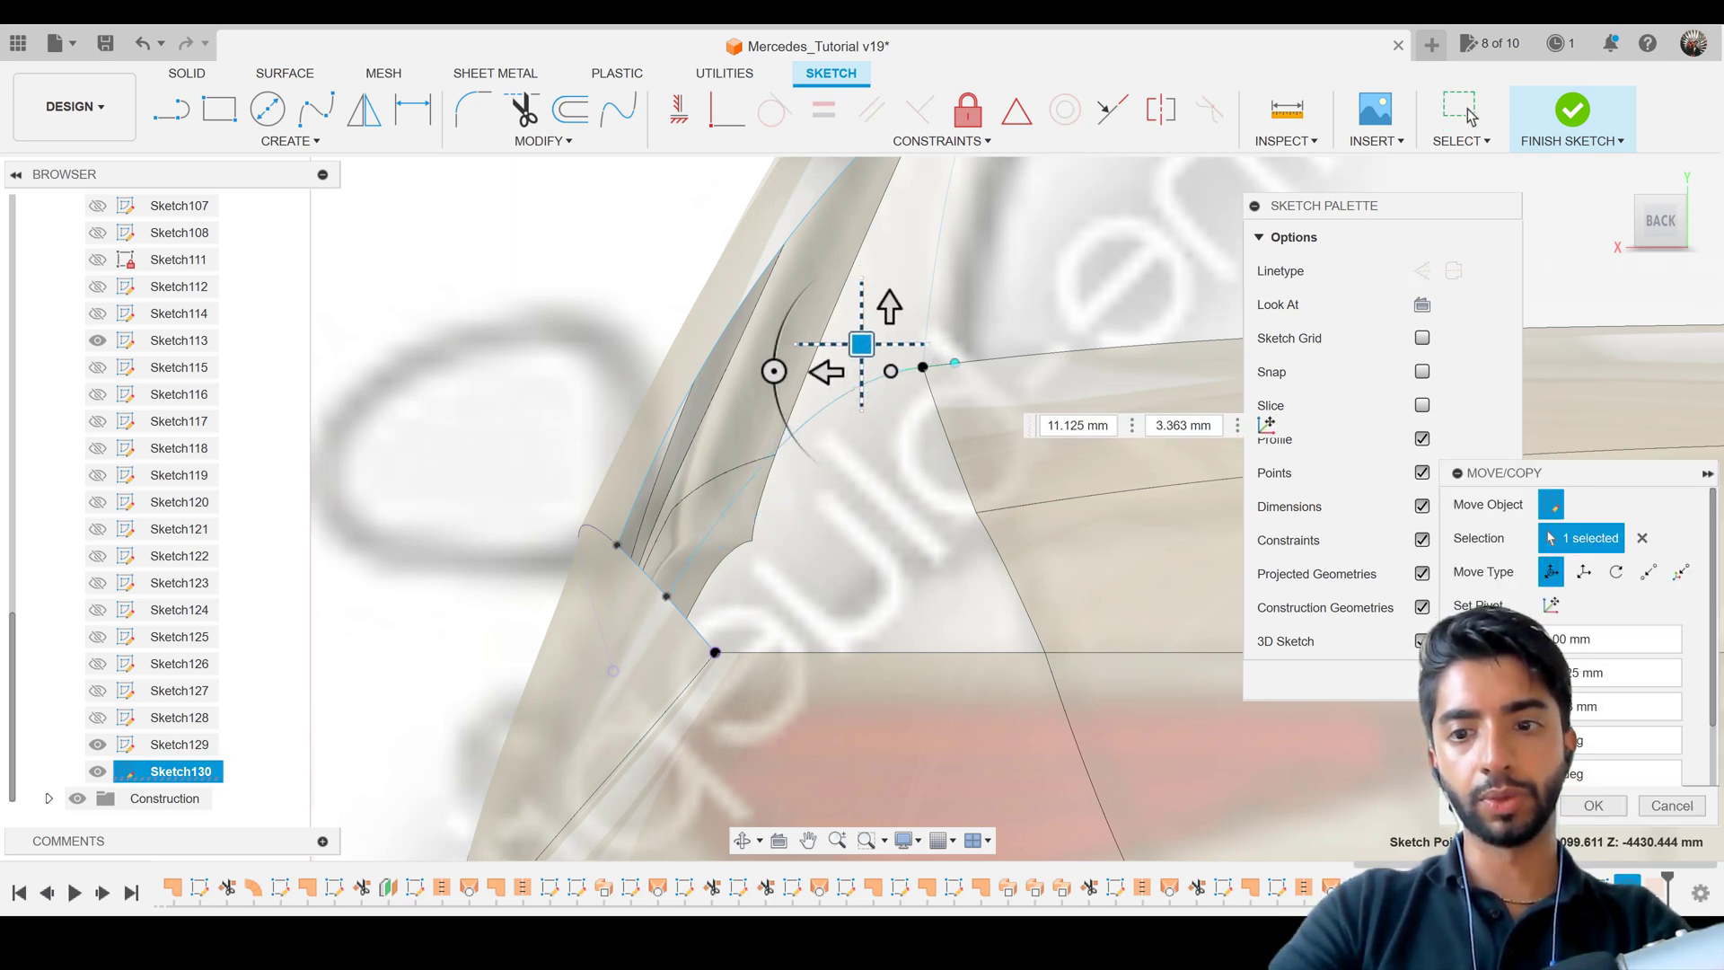
key(Return)
scroll(860, 375, down, 5)
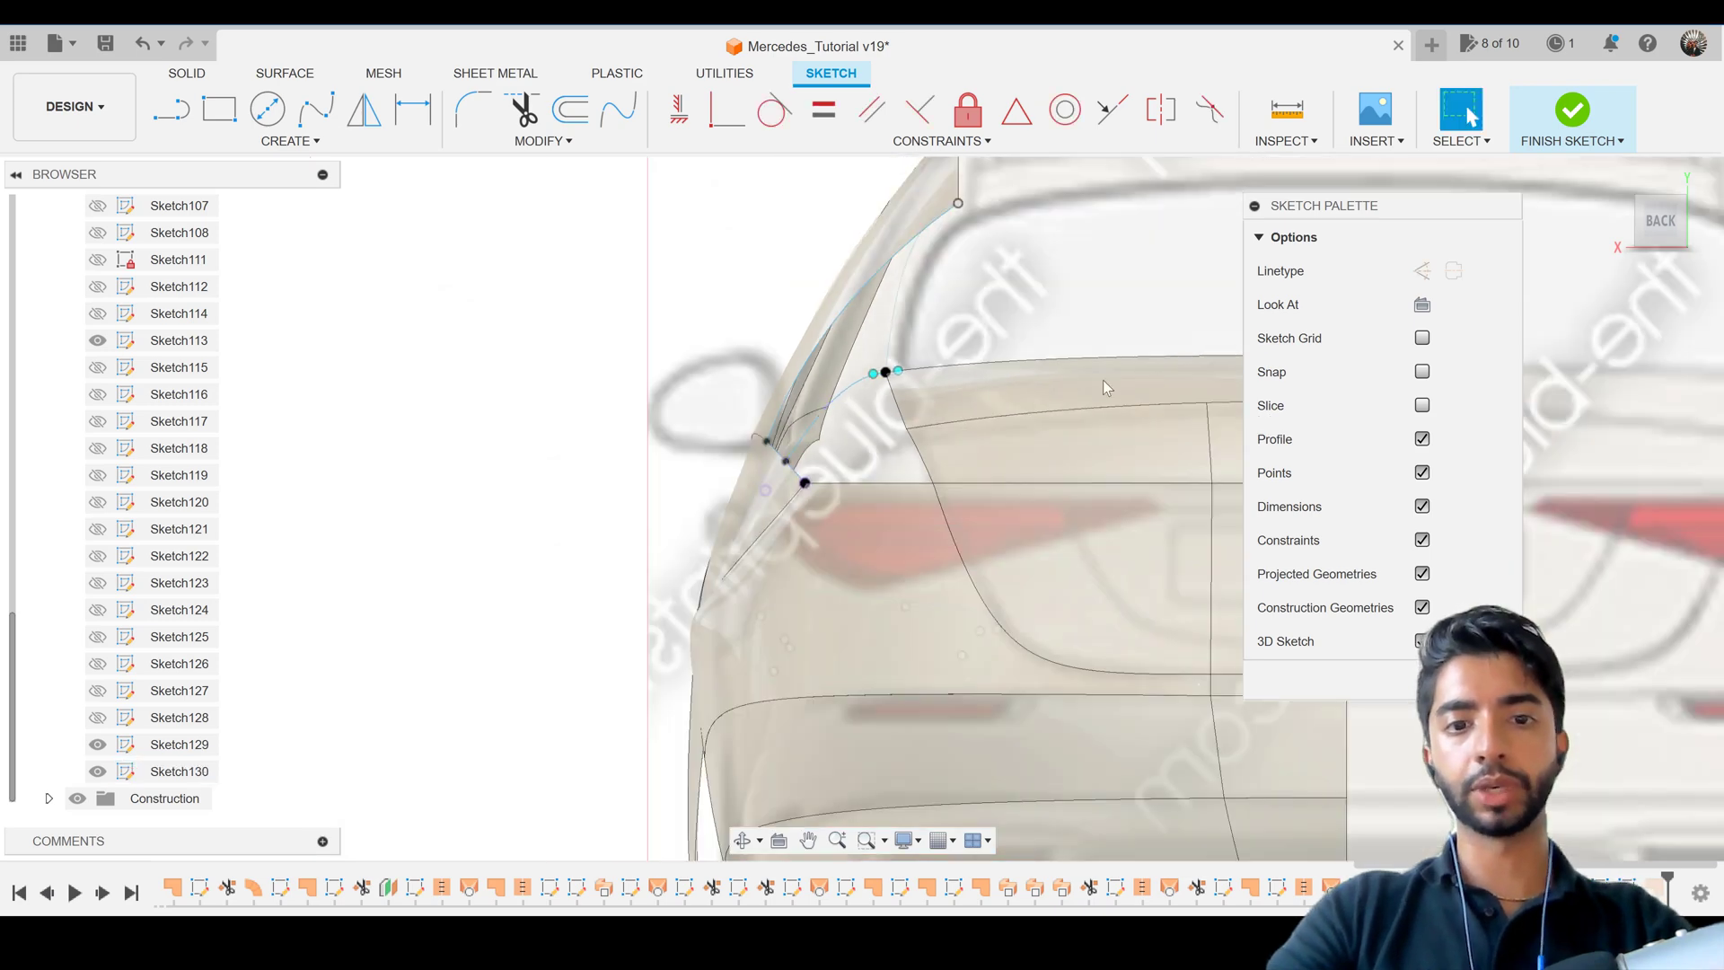
click(1589, 114)
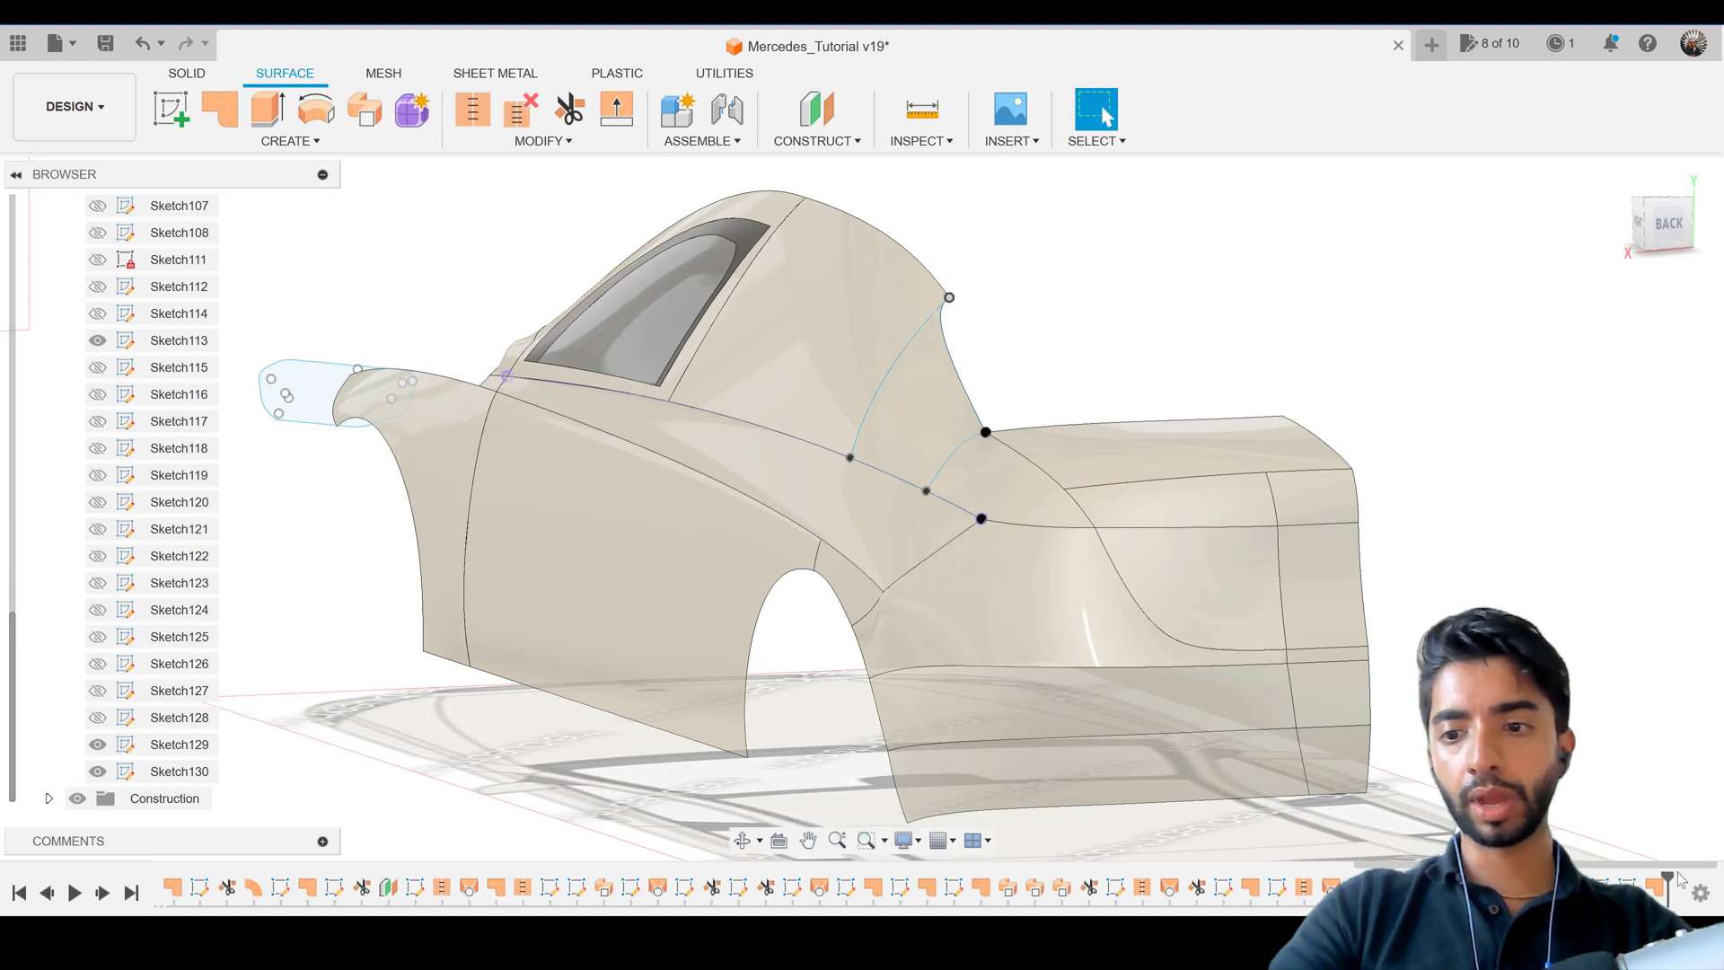
Edit the rear pillar patch feature to use the new cross spline as an interior rail.
right_click(1657, 889)
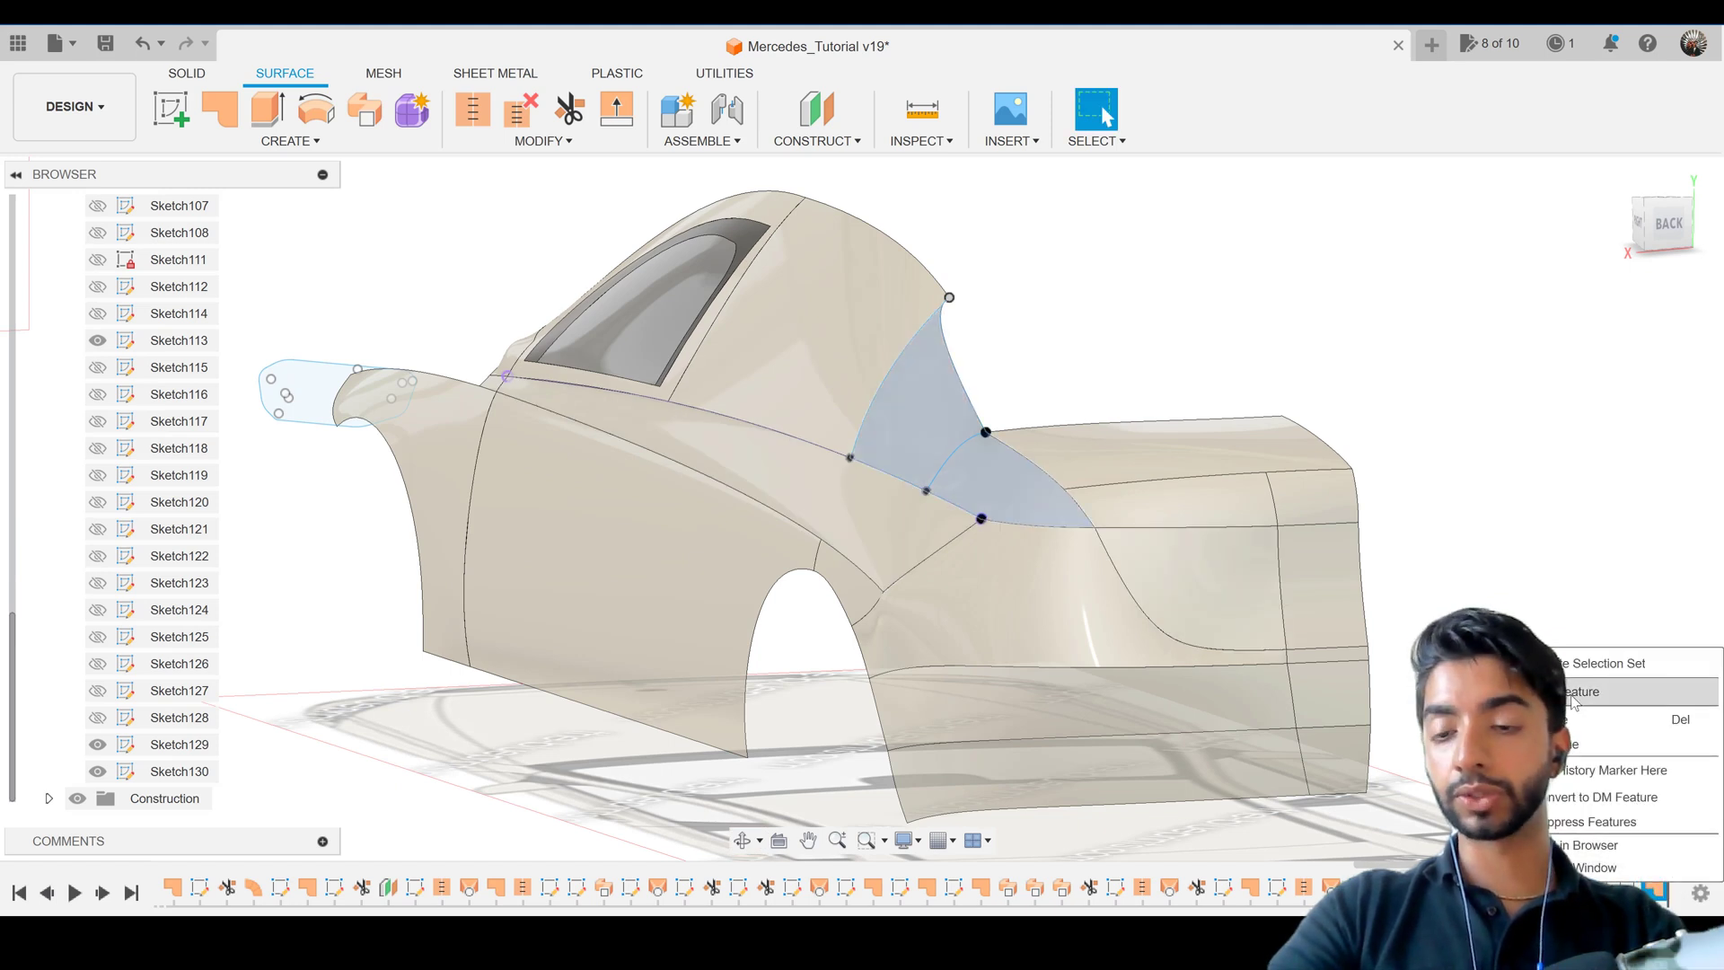
click(1573, 693)
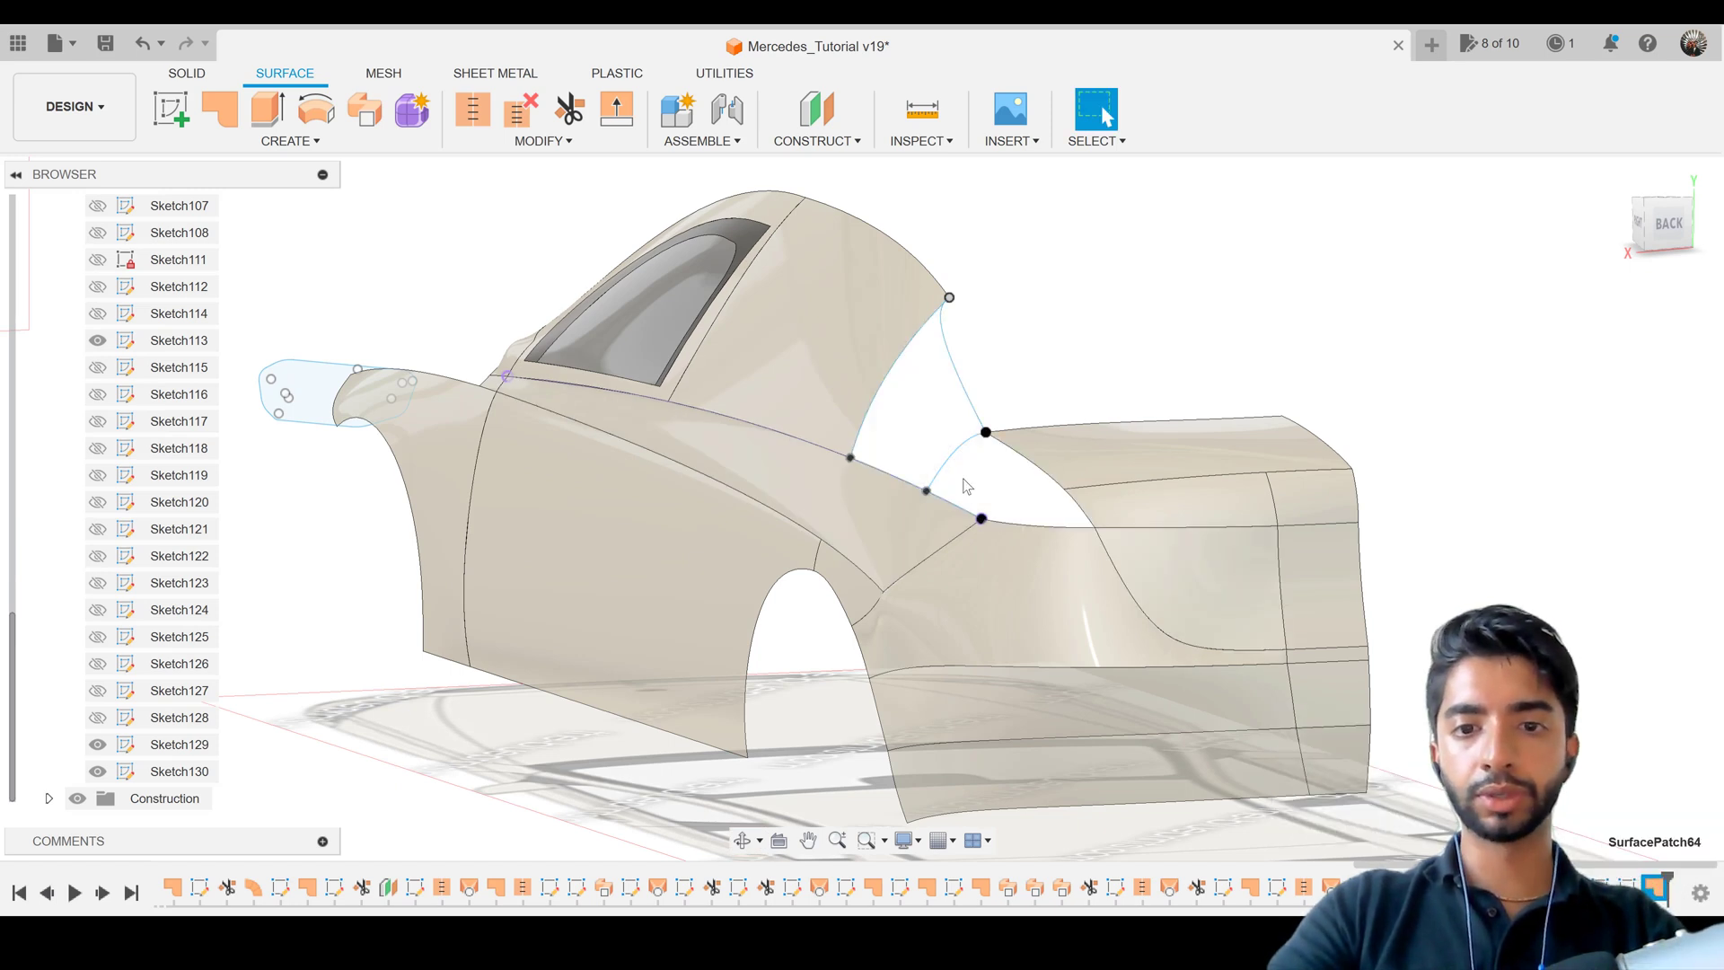
scroll(1472, 411, up, 5)
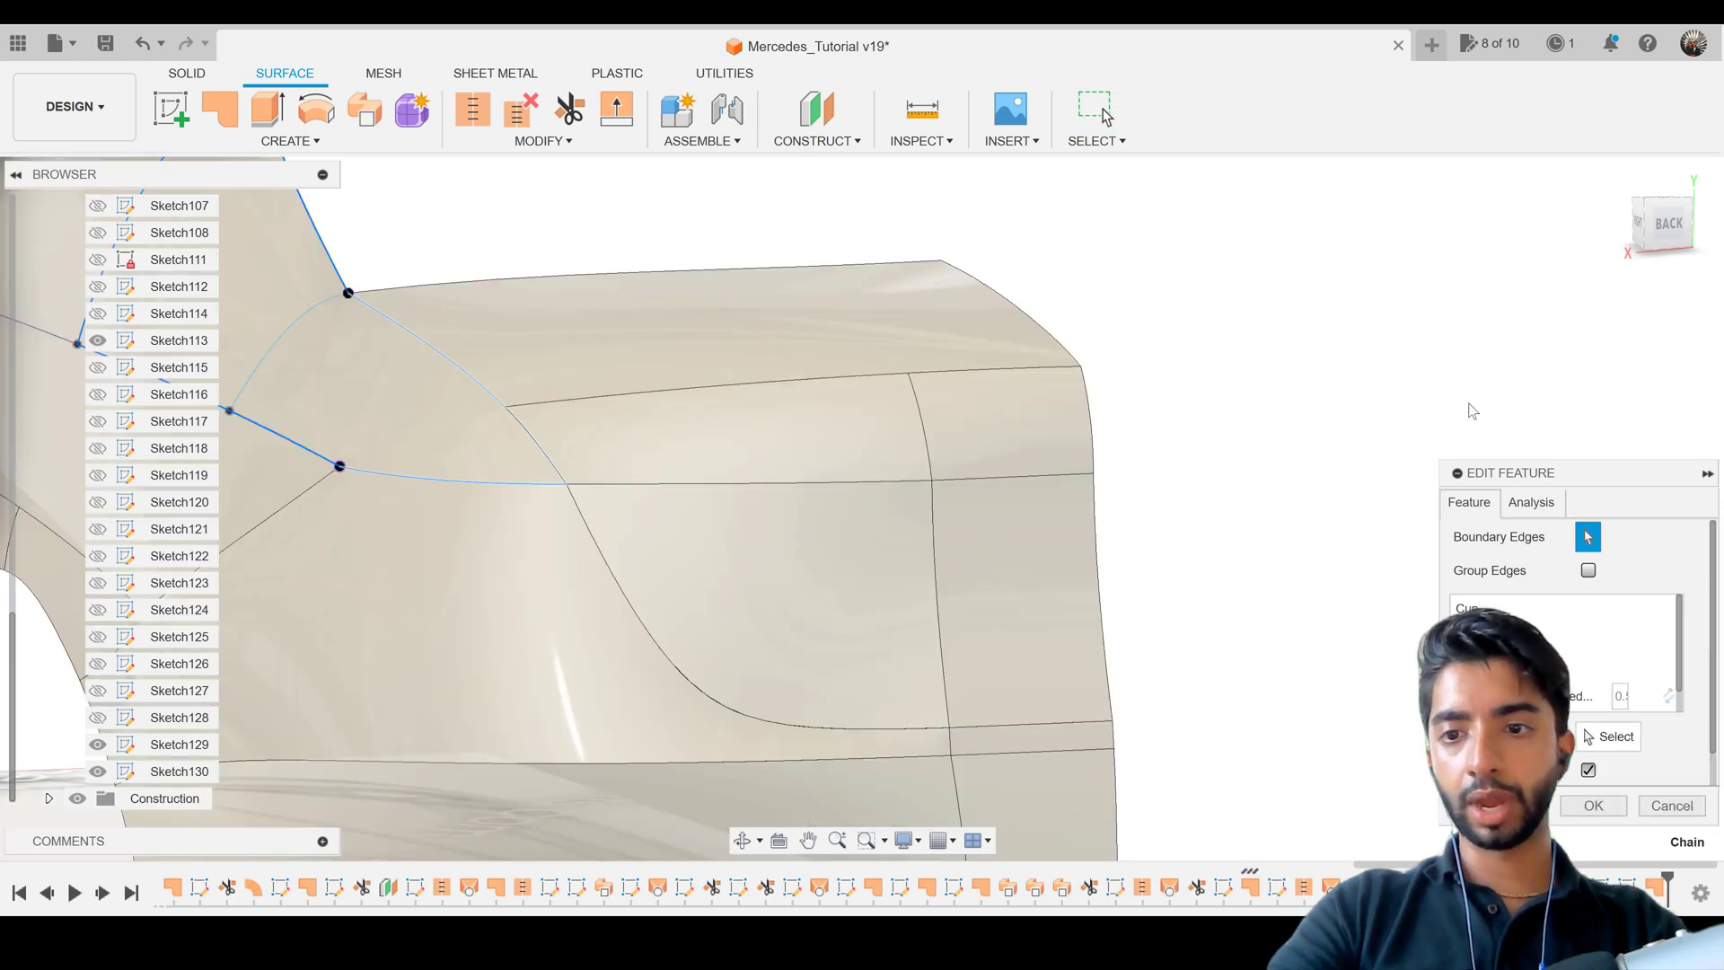
drag(1578, 474, 1181, 155)
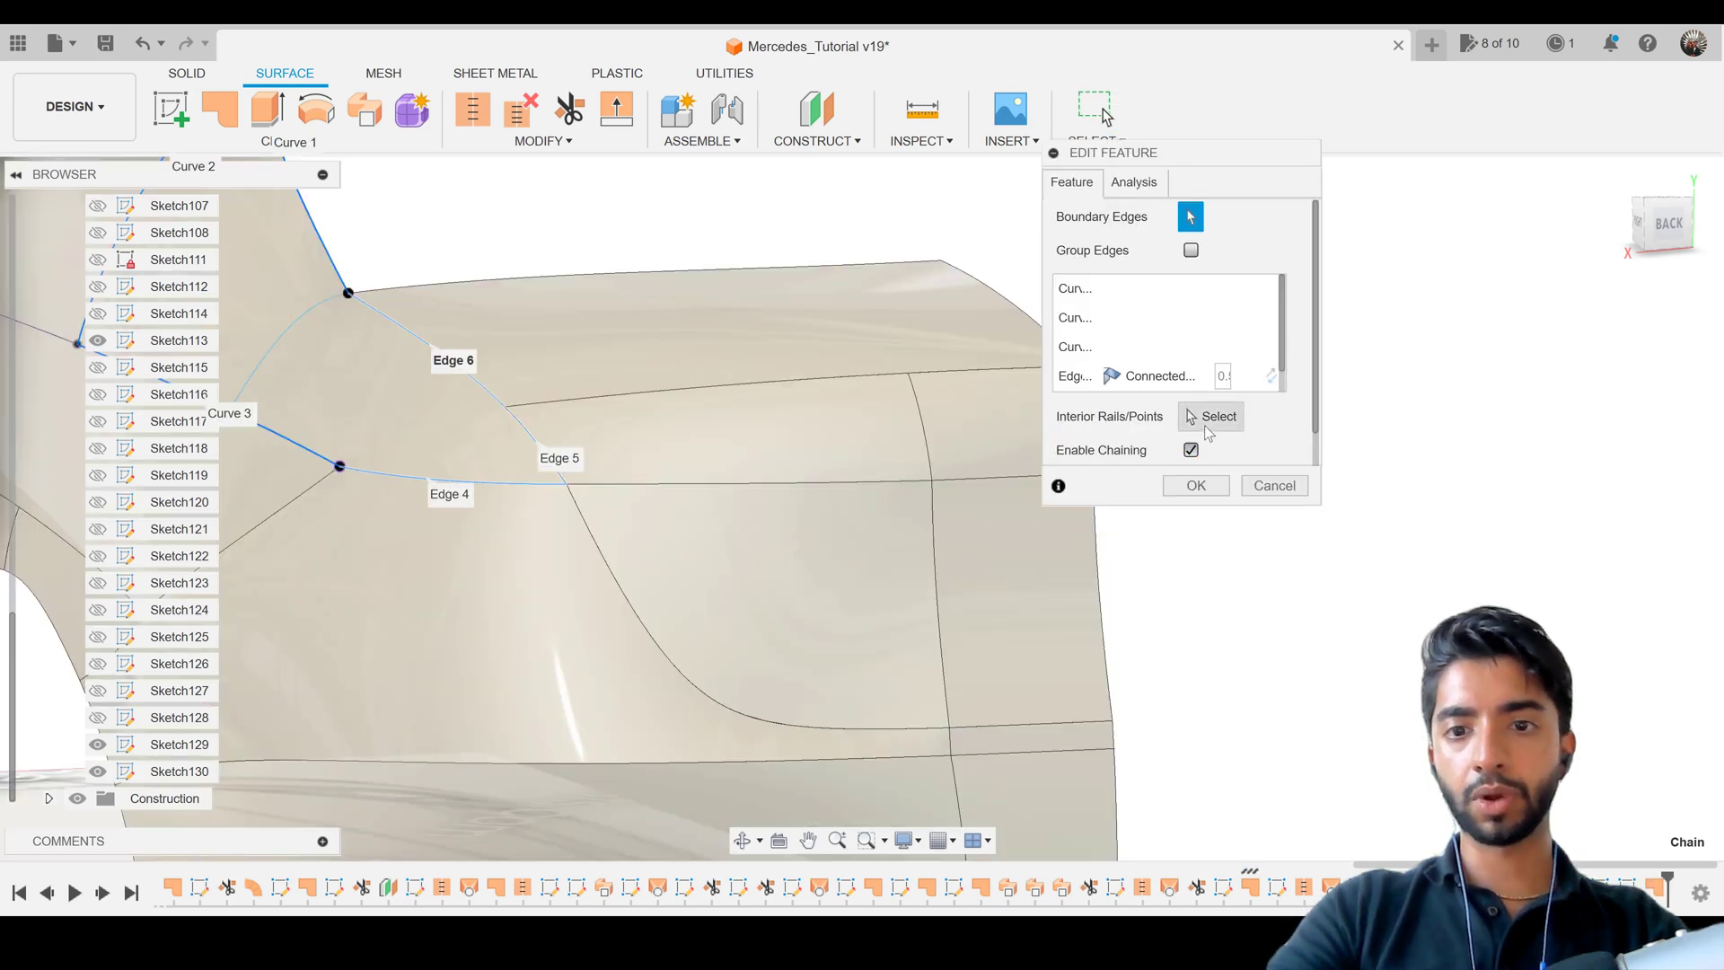
click(1207, 422)
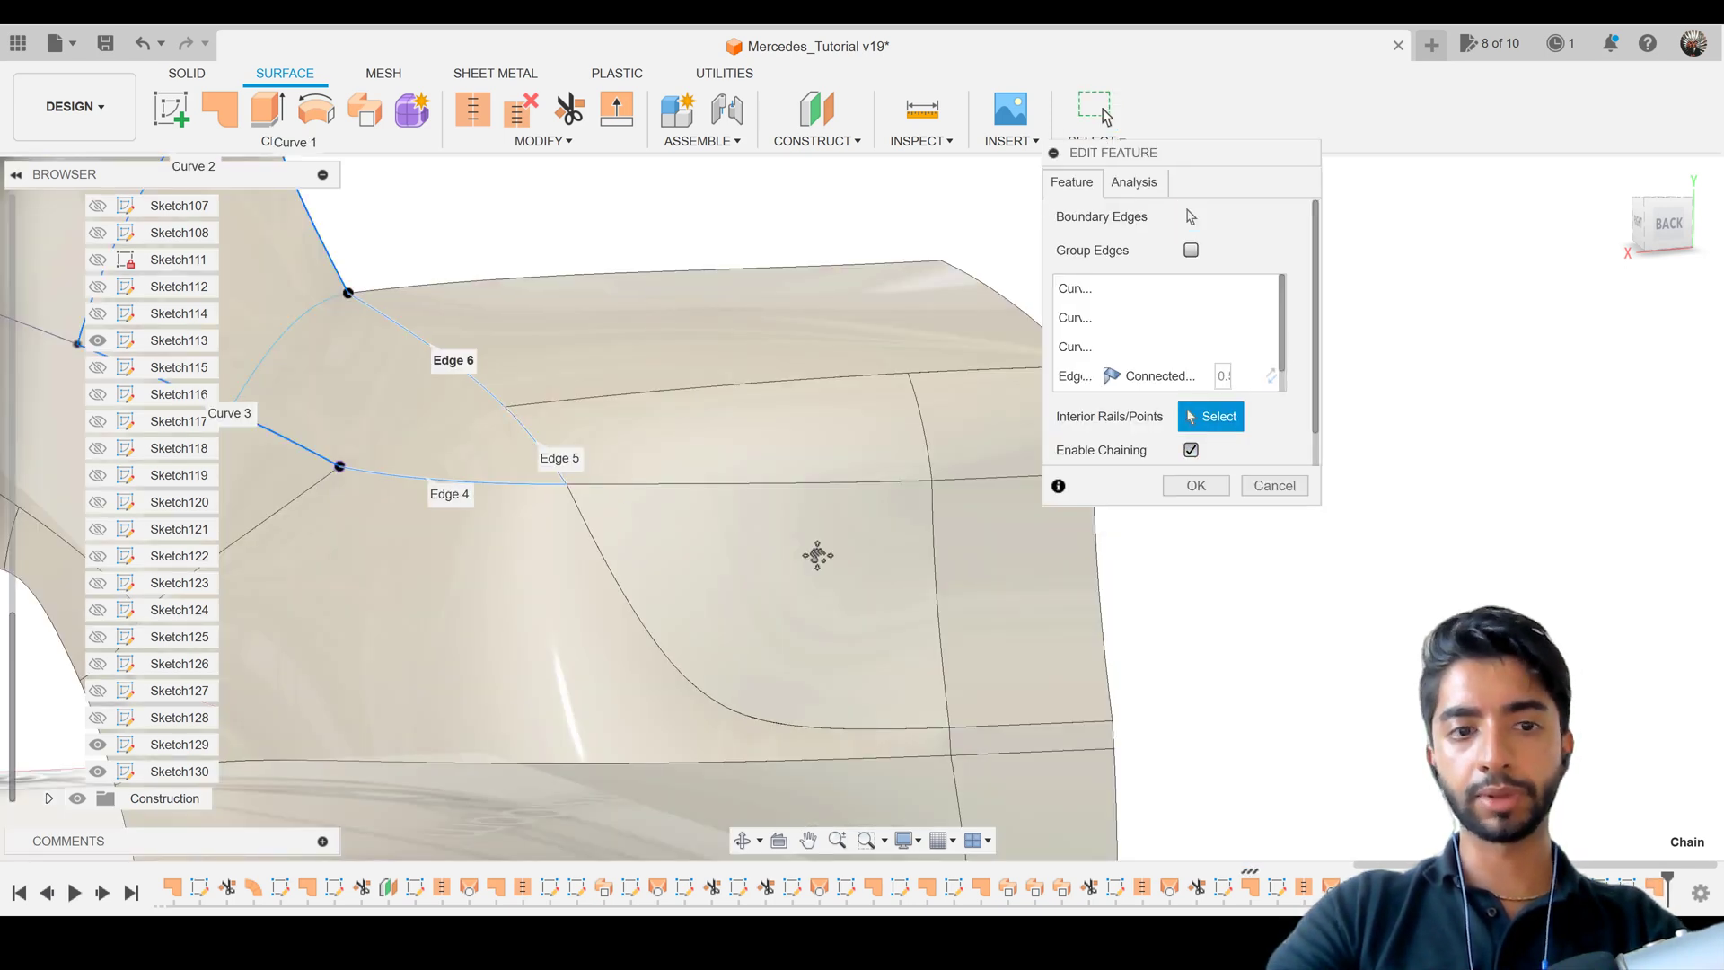
middle_drag(817, 555, 1150, 690)
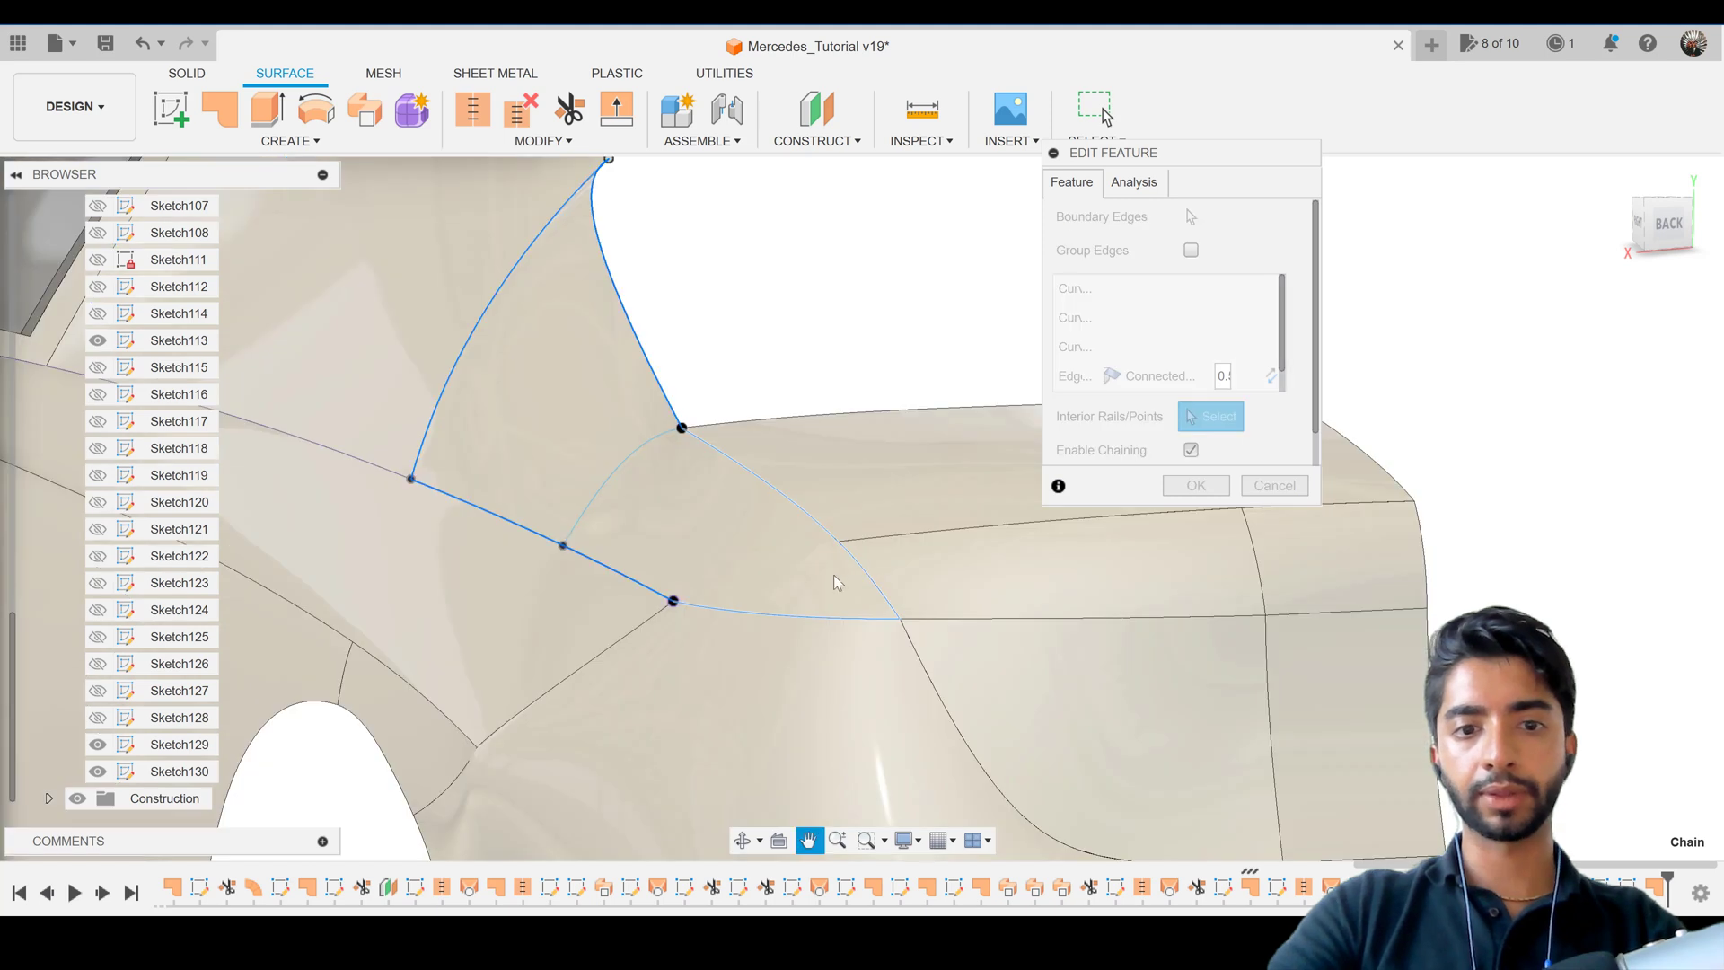
click(954, 651)
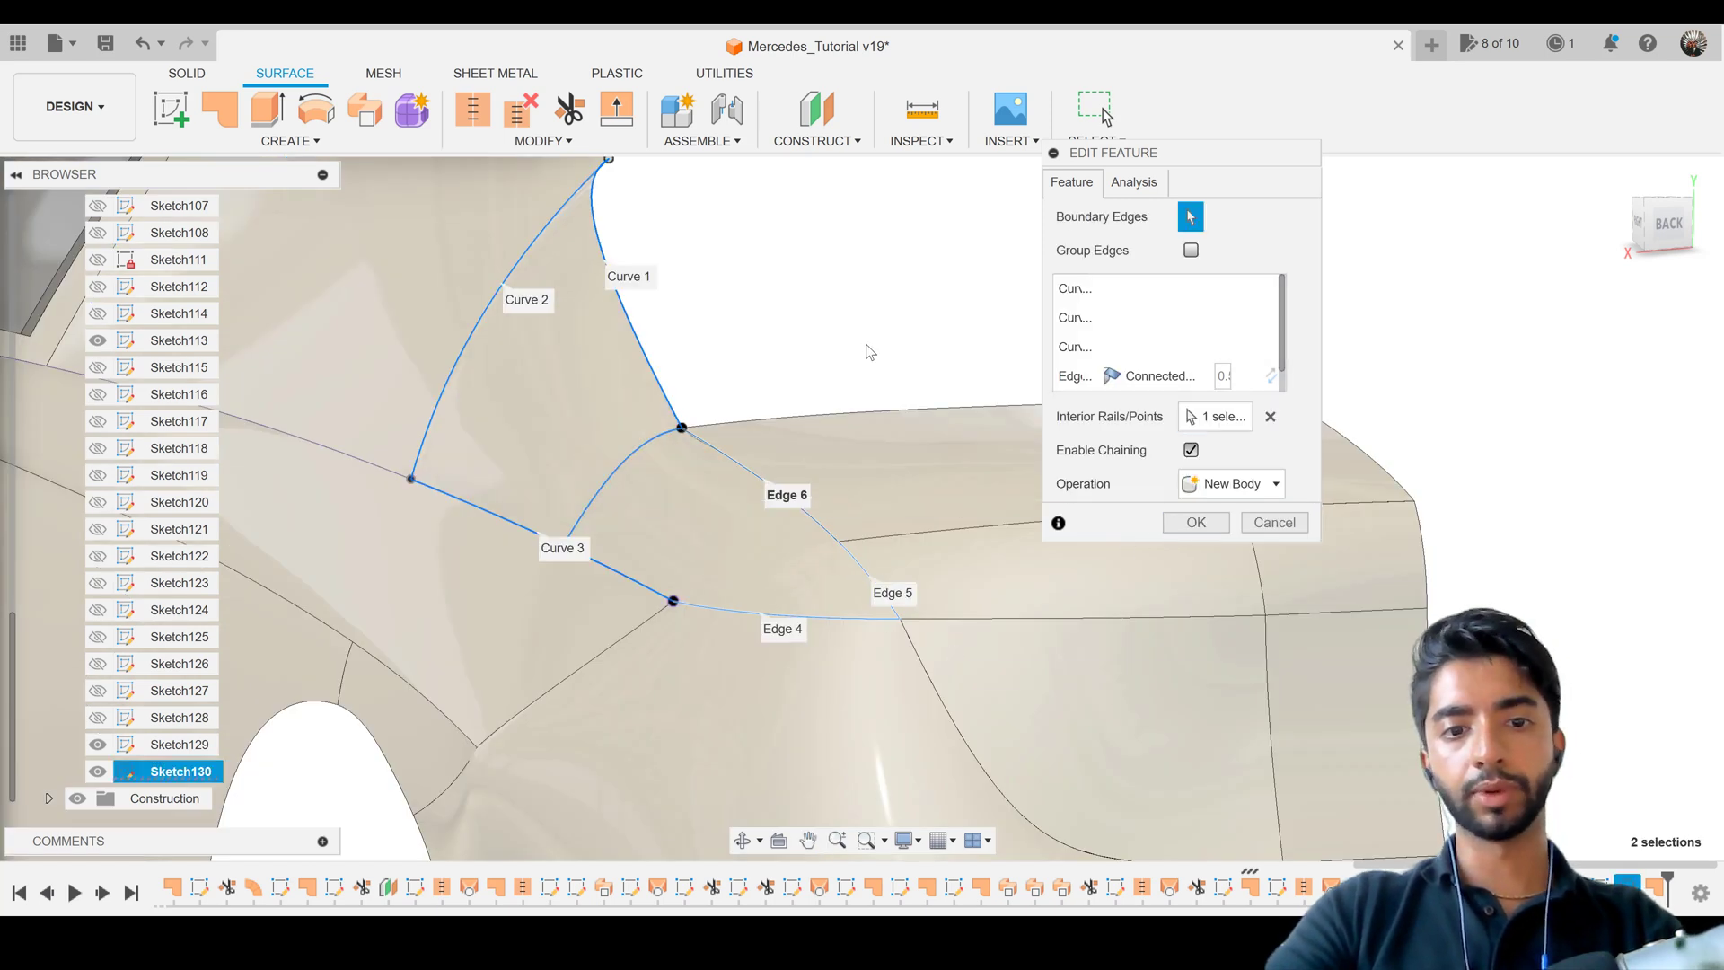
key(Return)
scroll(869, 351, down, 3)
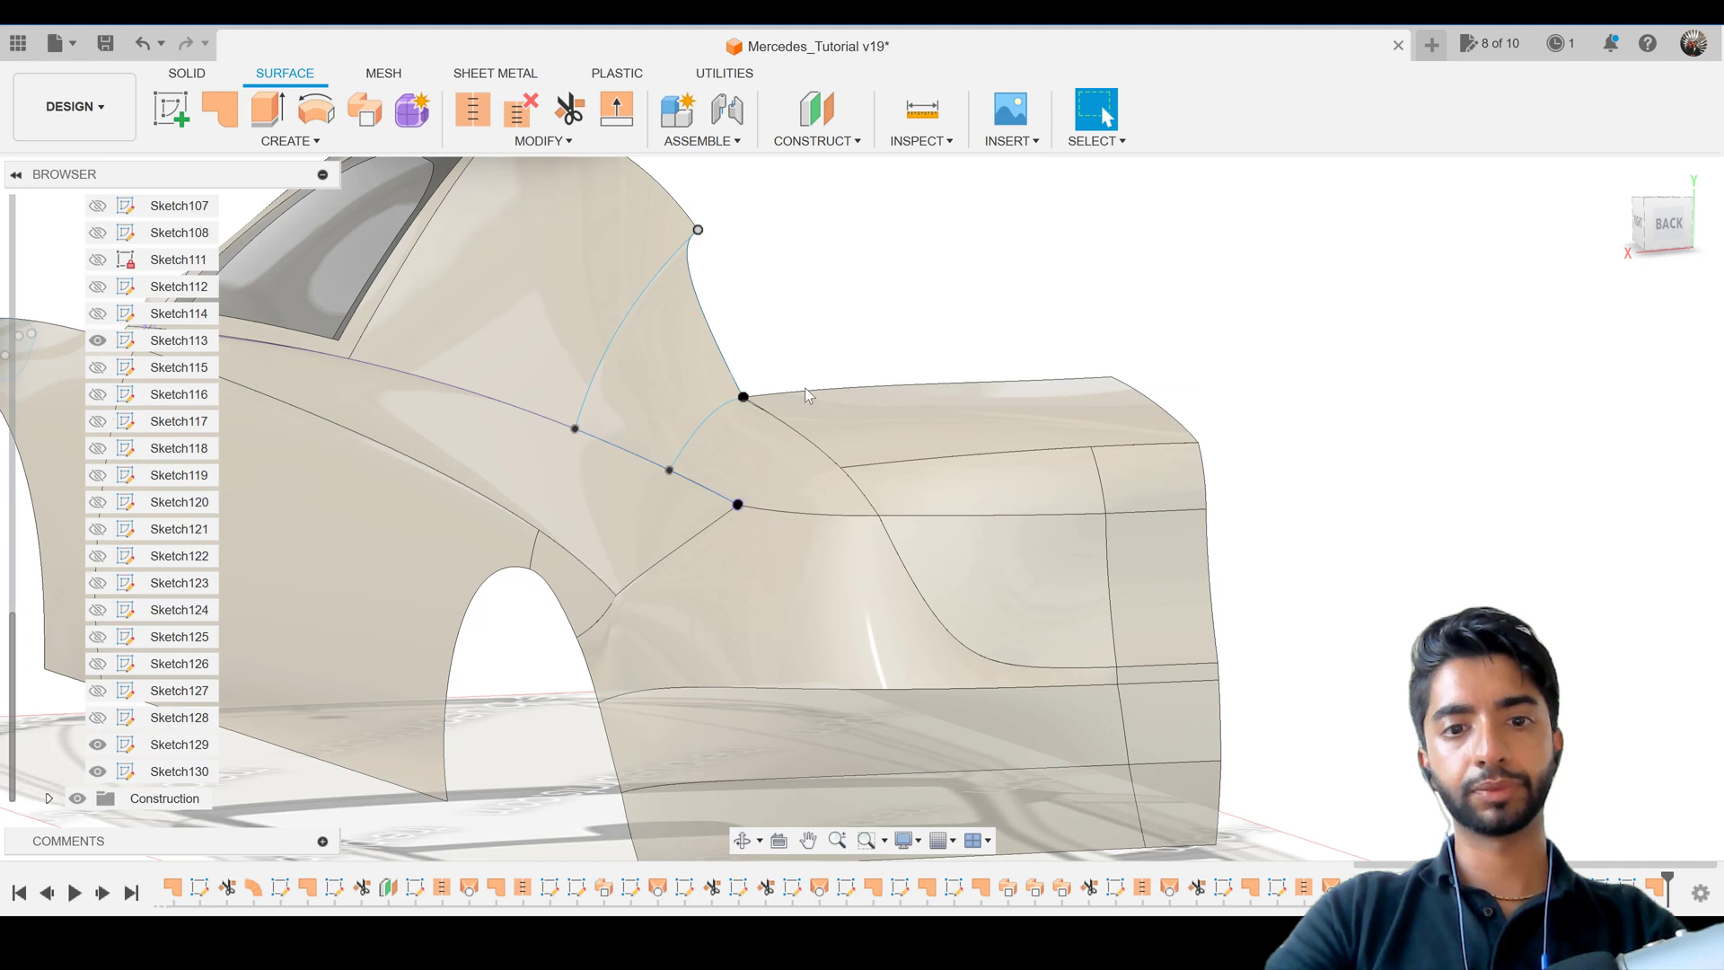
Inspect the joint between the rear pillar patch and the trunk panel near the trunk's front corner, from outside and underneath.
scroll(807, 395, up, 6)
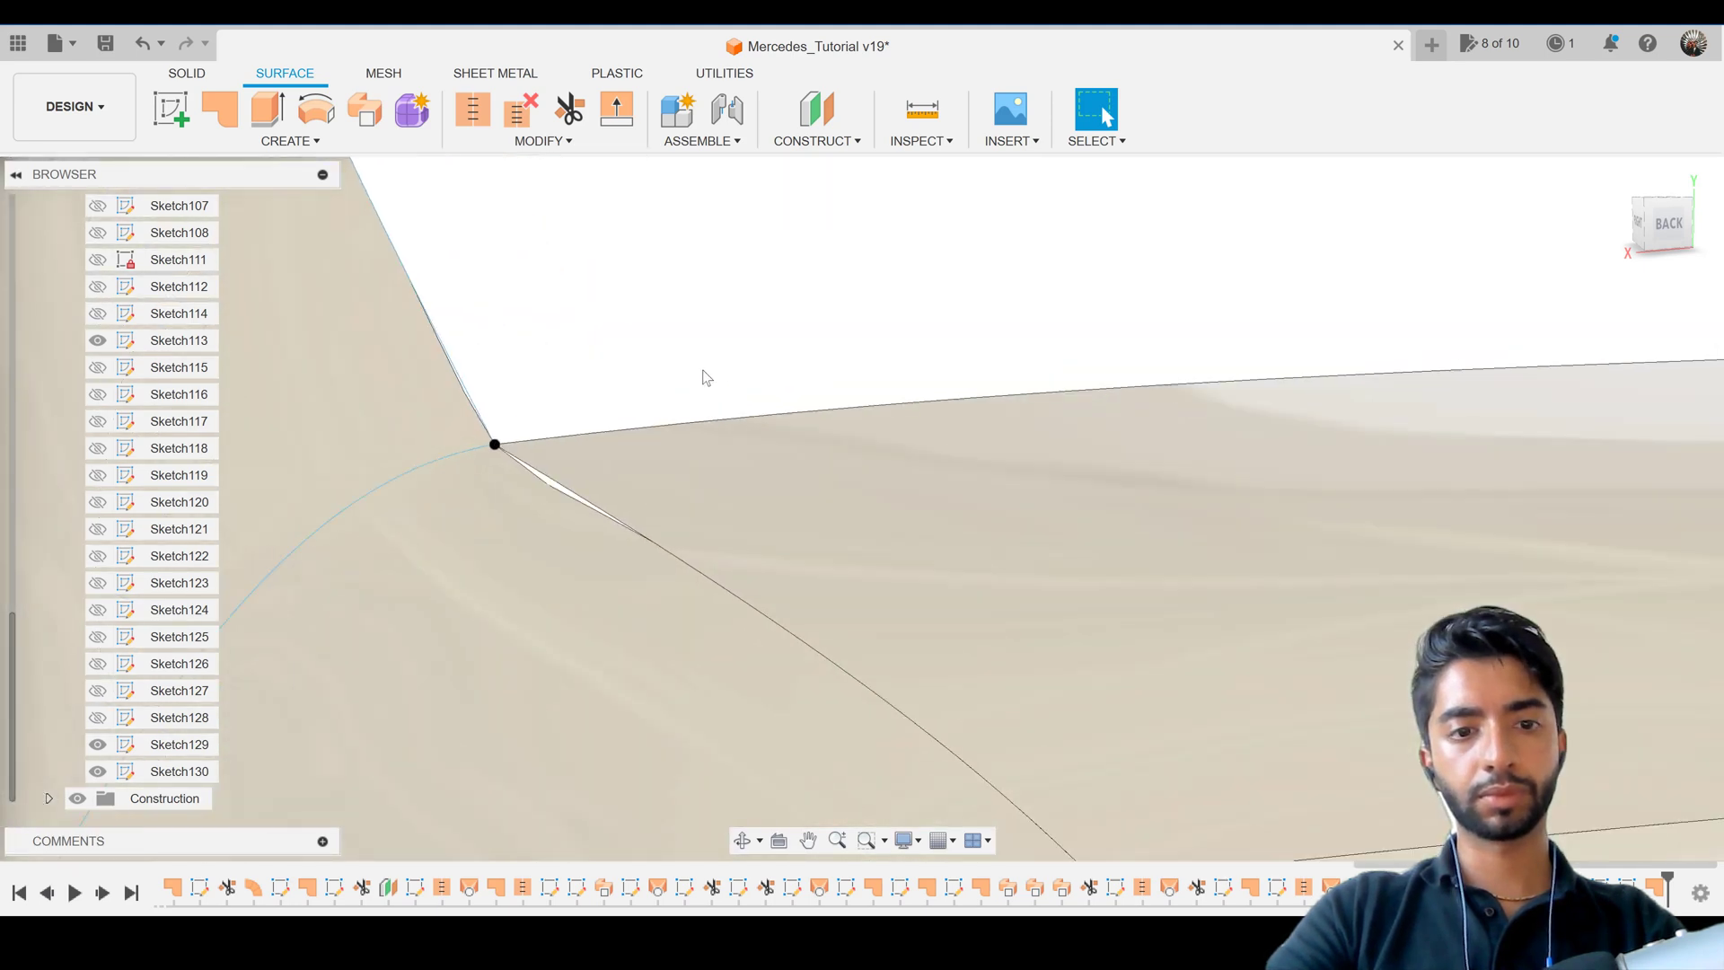
scroll(707, 377, up, 3)
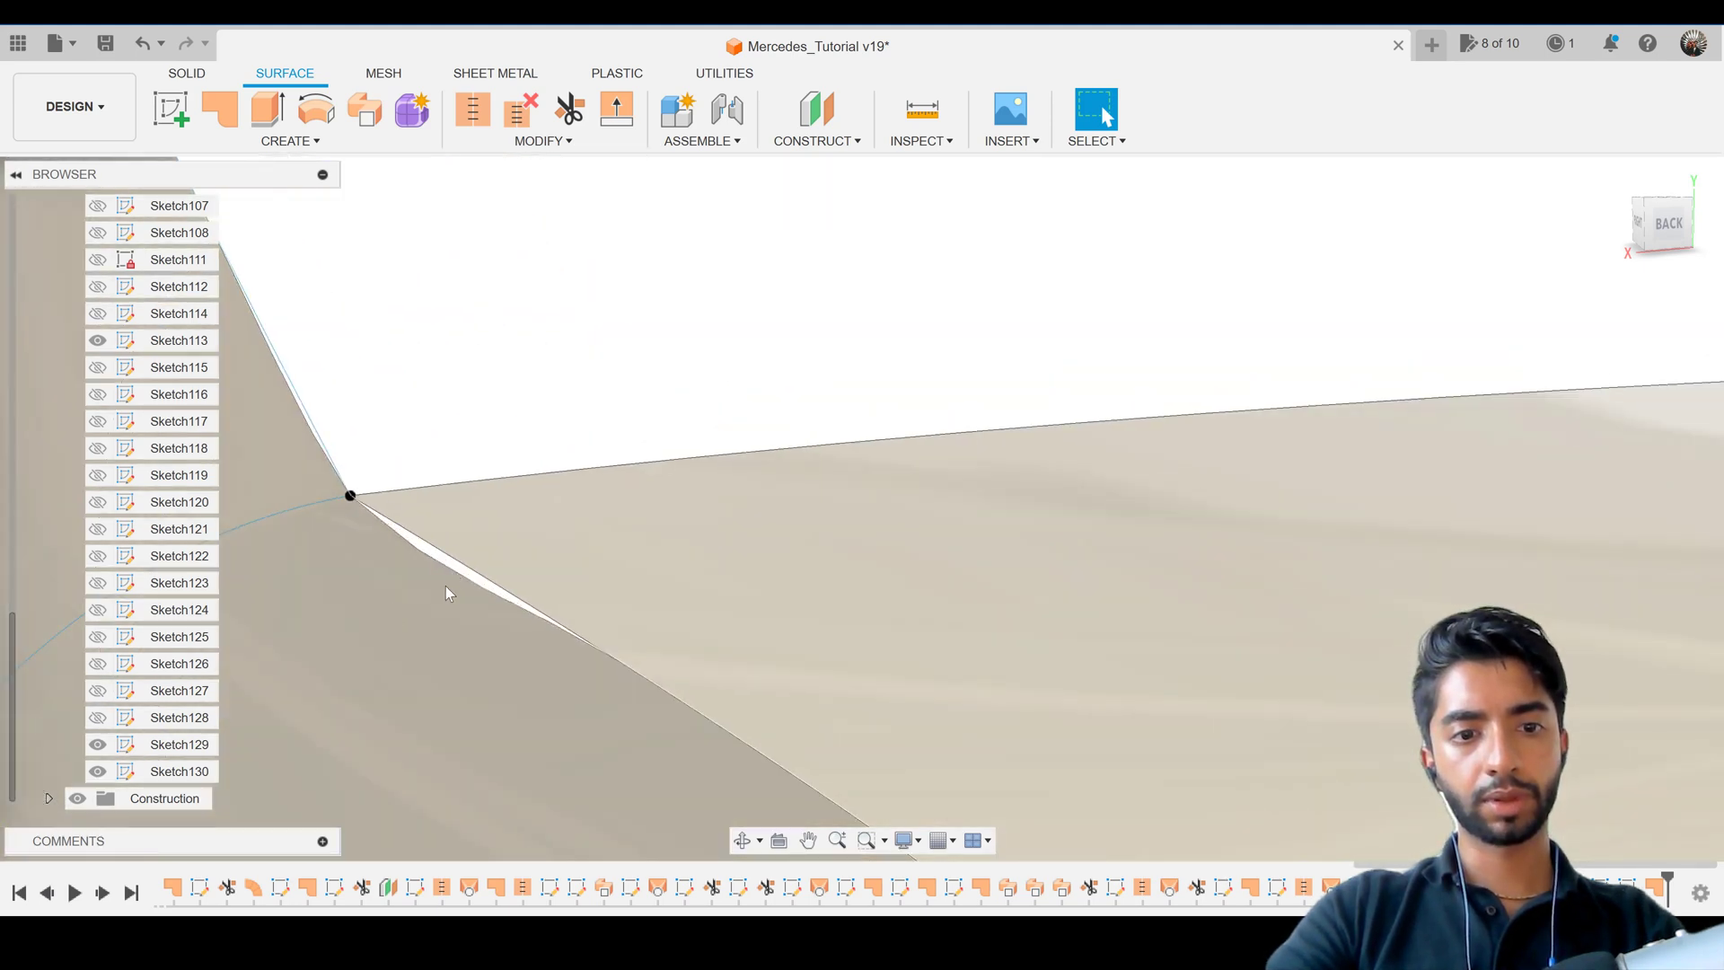
scroll(390, 511, down, 2)
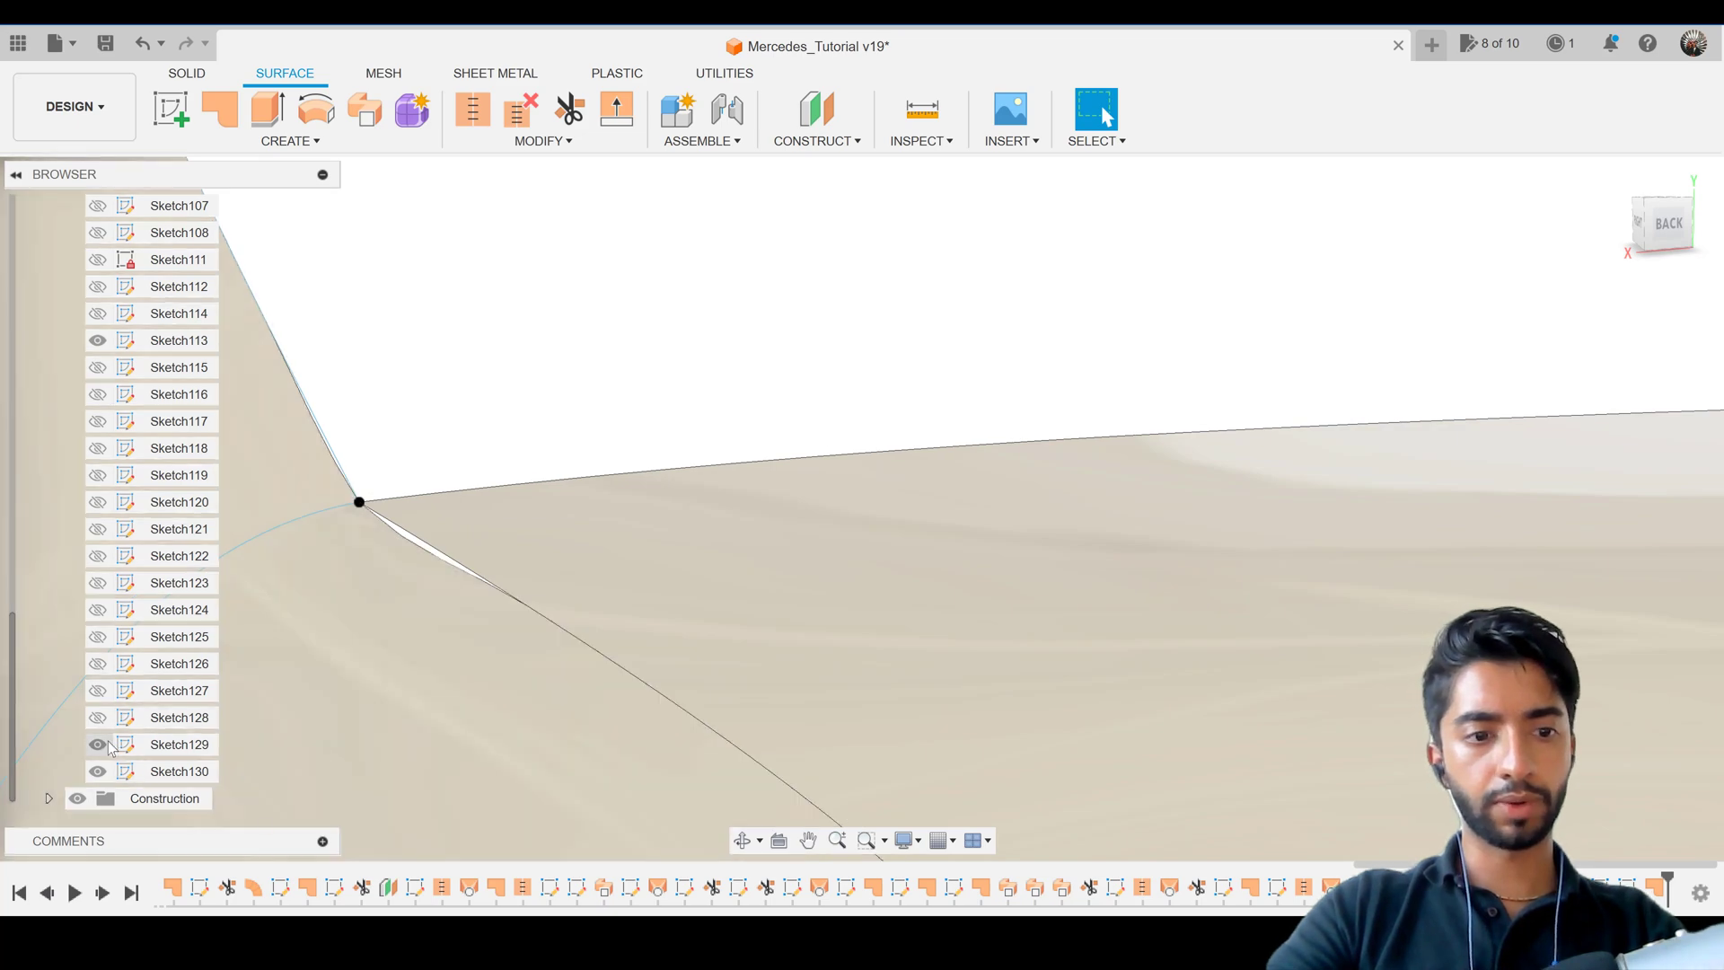
scroll(581, 562, down, 4)
shift+middle_drag(579, 562, 934, 588)
scroll(628, 552, up, 3)
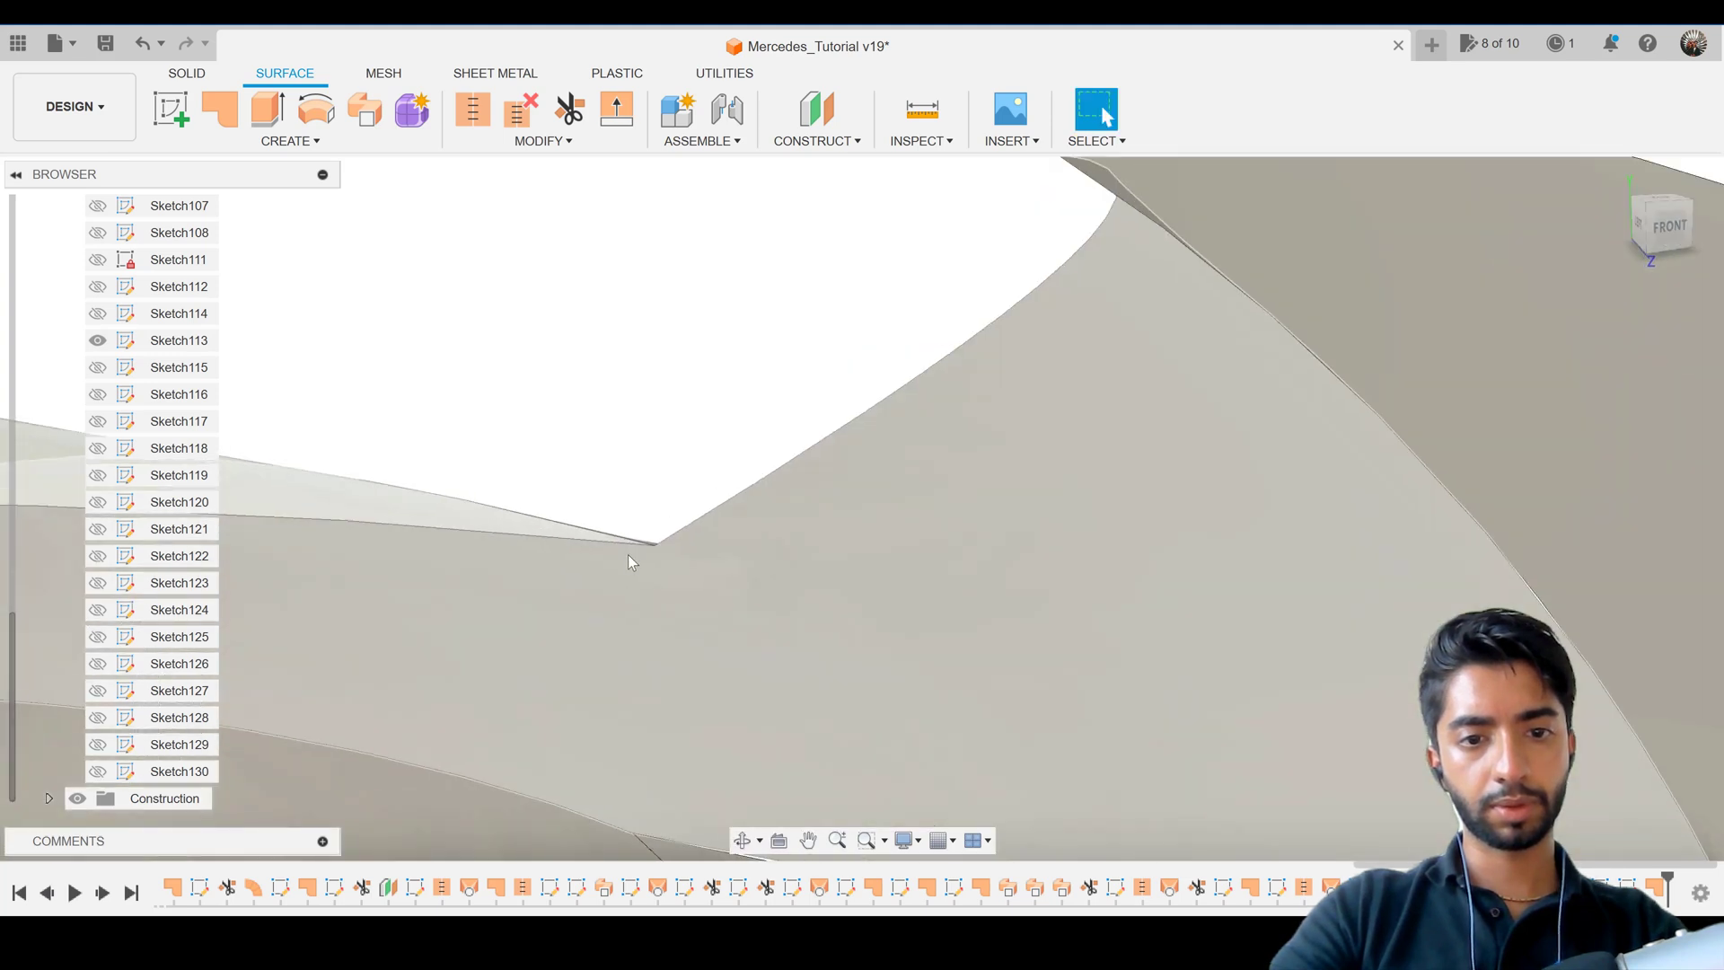
mouse_move(629, 554)
shift+middle_down()
mouse_move(499, 589)
mouse_move(649, 534)
shift+middle_up()
scroll(521, 589, down, 8)
middle_drag(1092, 524, 1059, 578)
mouse_move(1058, 578)
shift+middle_down()
mouse_move(1050, 519)
mouse_move(1002, 493)
mouse_move(821, 476)
mouse_move(964, 513)
mouse_move(1148, 515)
mouse_move(1064, 535)
shift+middle_up()
Reopen Sketch130 and move the cross spline's upper tangent handle point about 3.8 mm forward in the side view.
click(1632, 886)
double_click(1629, 884)
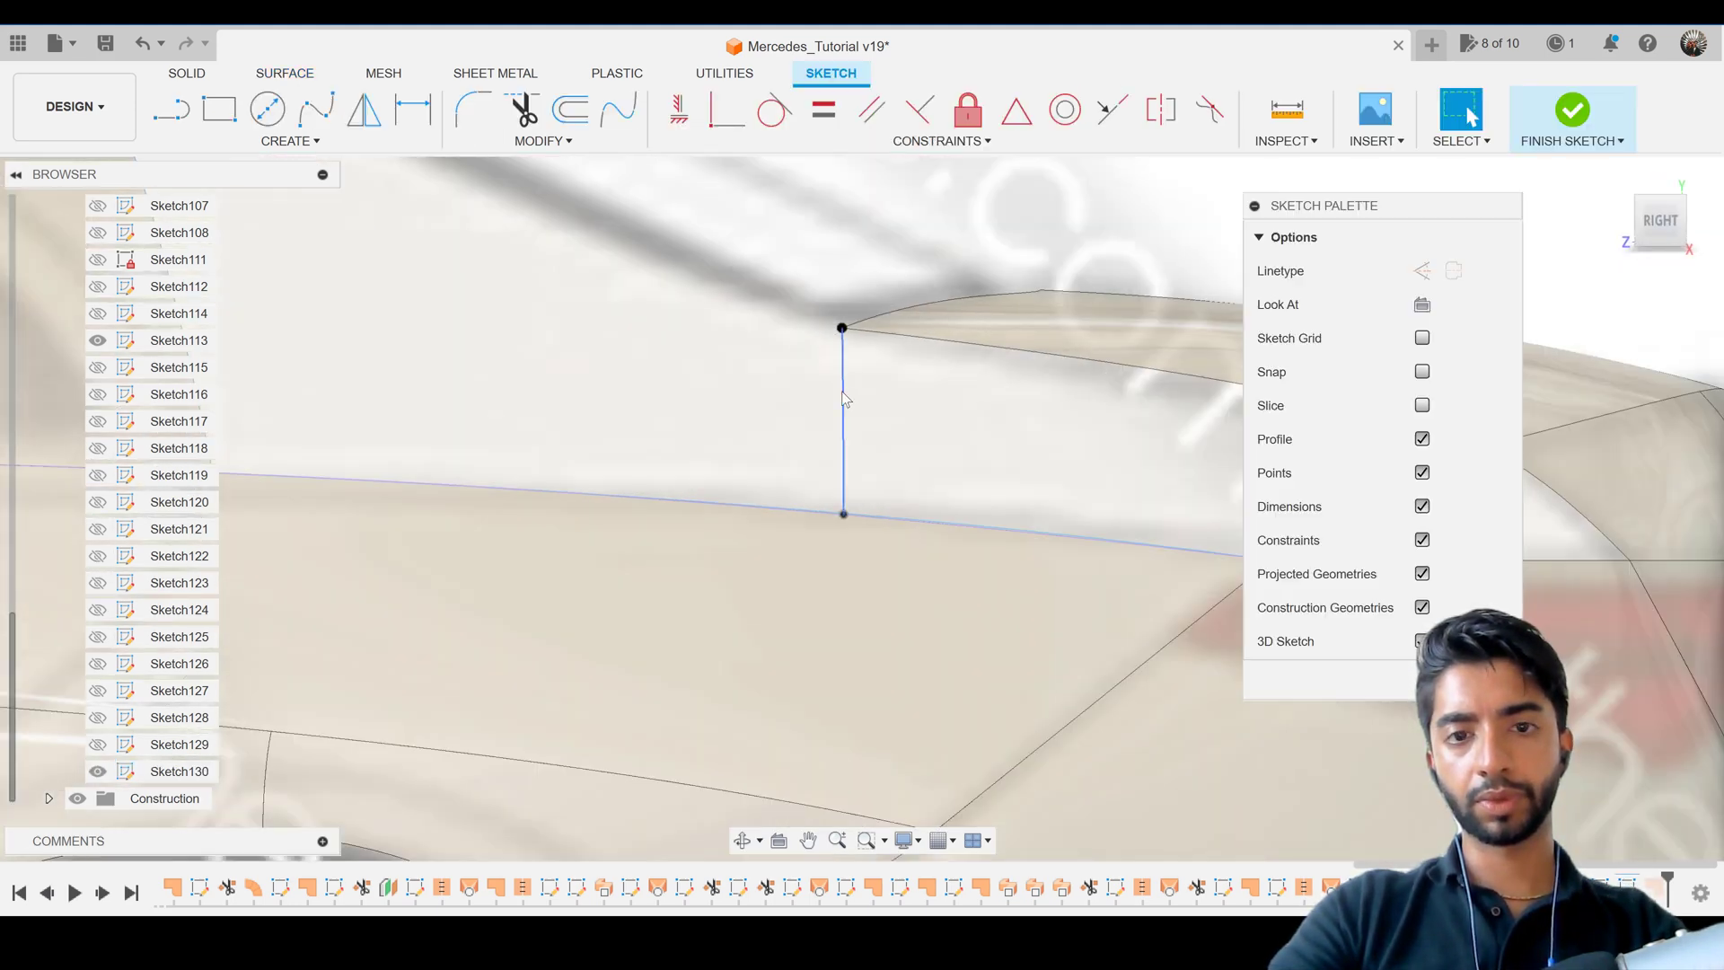
scroll(855, 415, down, 5)
scroll(853, 417, up, 4)
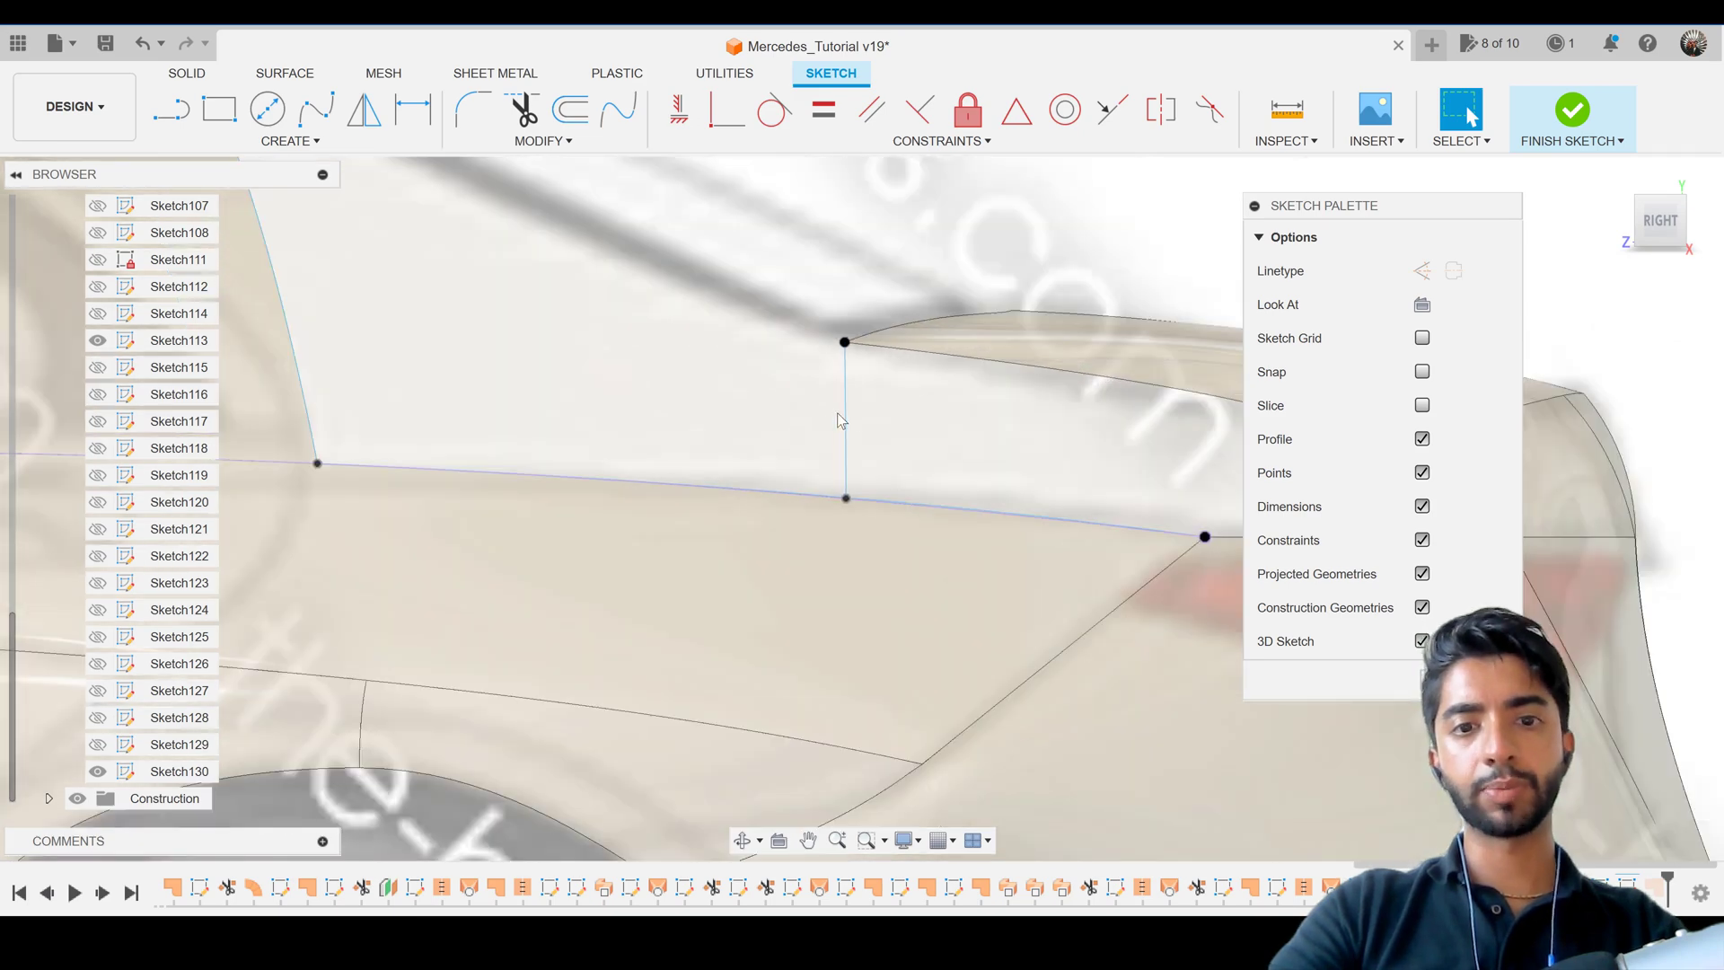
click(851, 379)
click(846, 347)
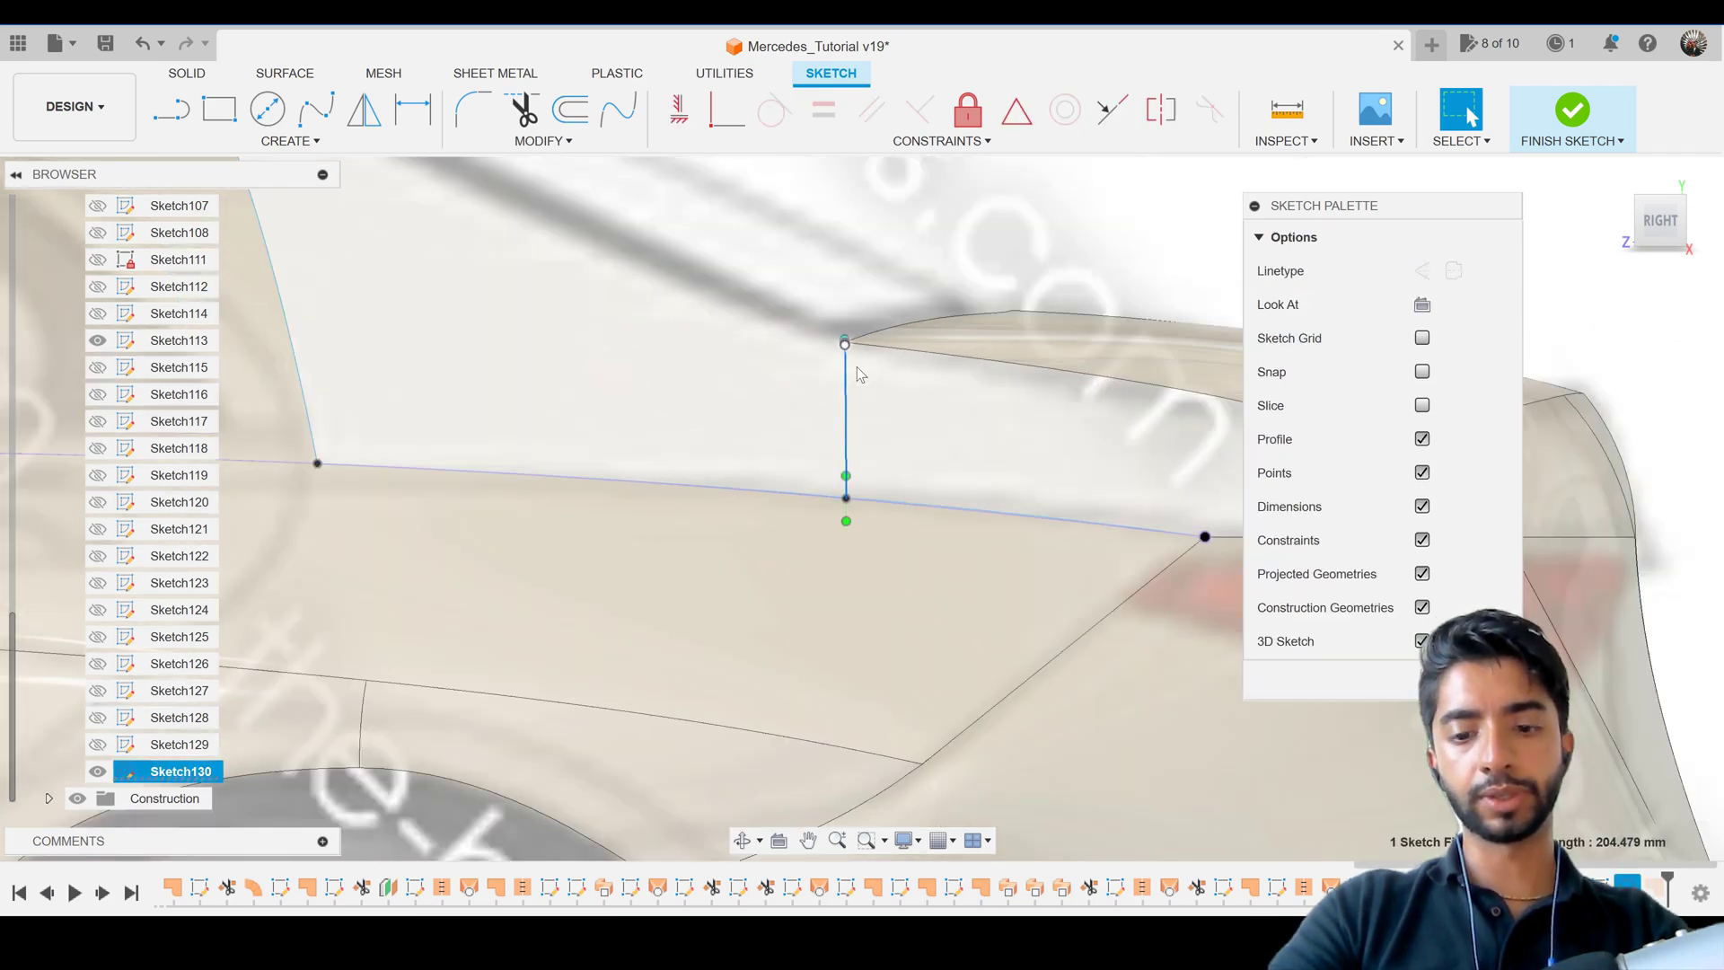
key(m)
scroll(858, 380, up, 3)
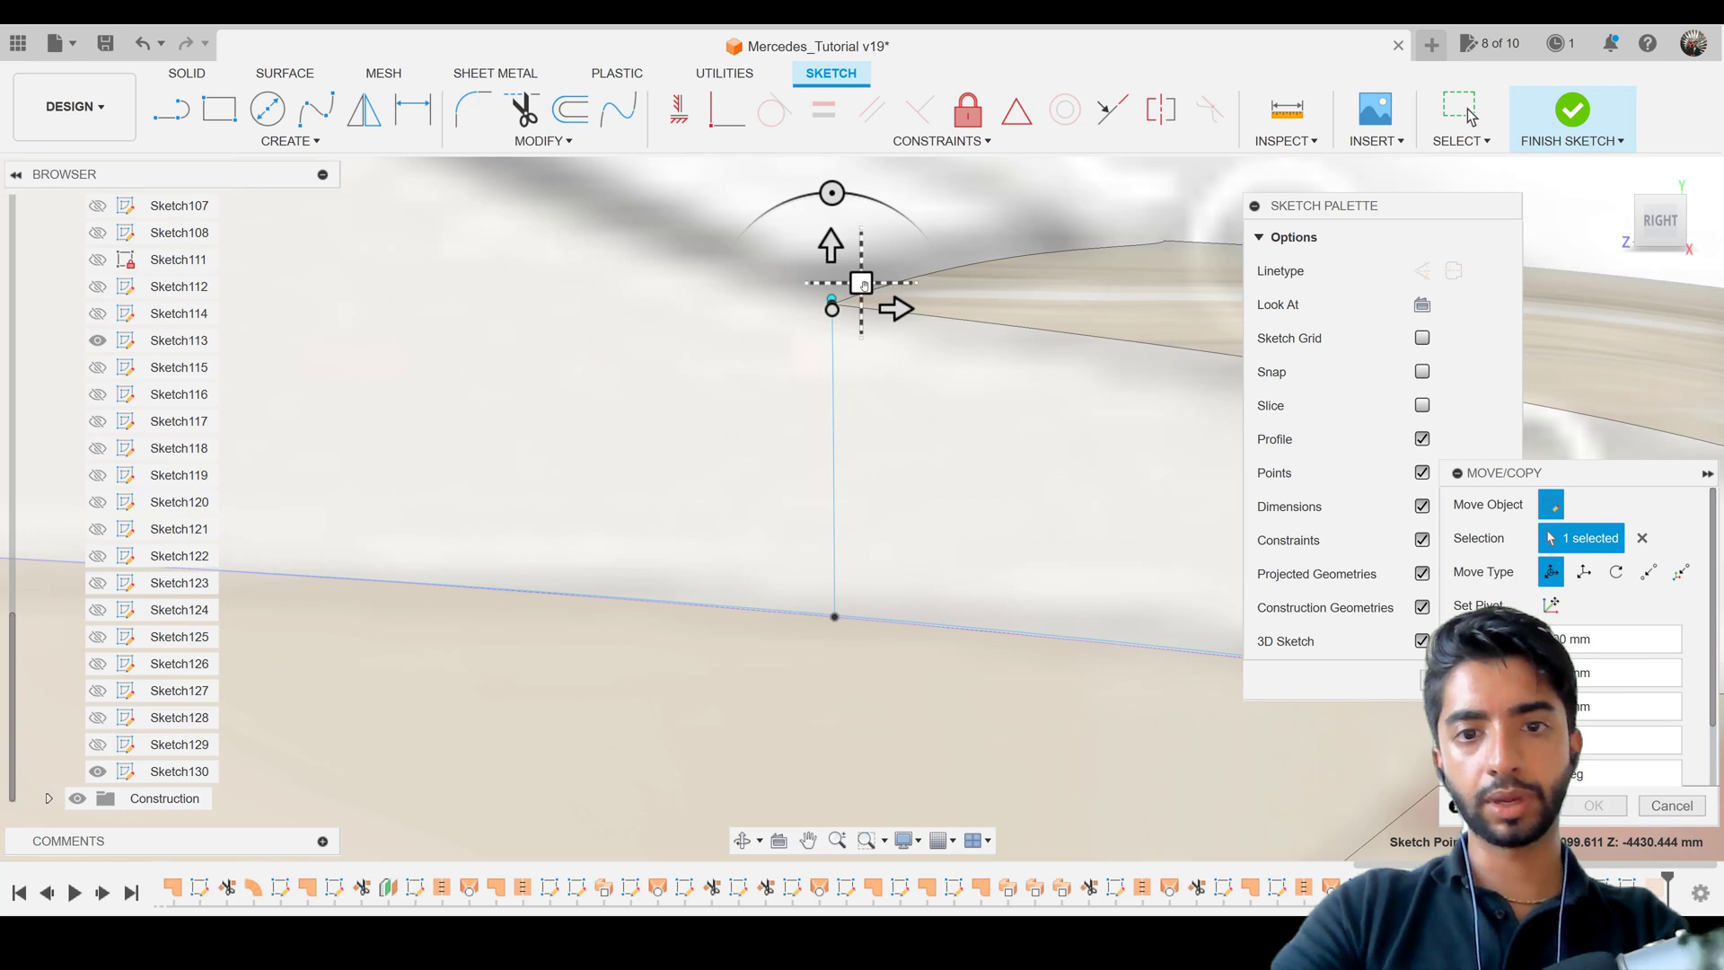
drag(863, 285, 855, 287)
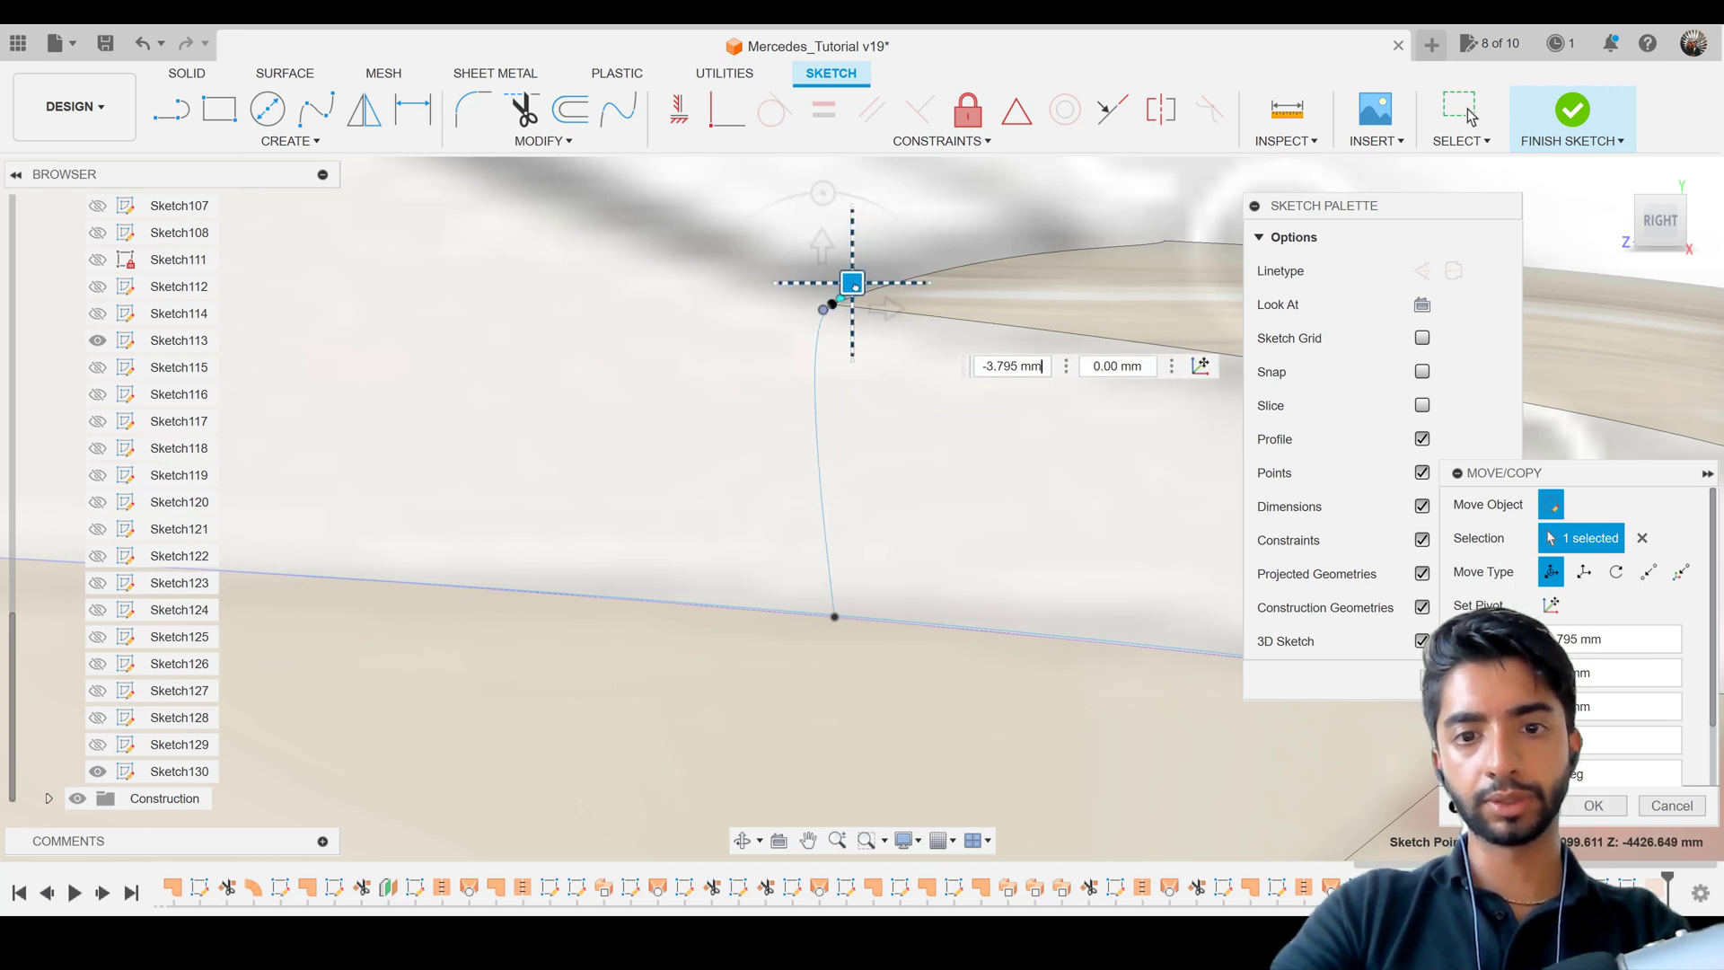
Move the cross spline's lower endpoint about 34 mm forward and 1.3 mm up along the beltline curve, and finish the sketch.
click(835, 616)
drag(863, 590, 783, 586)
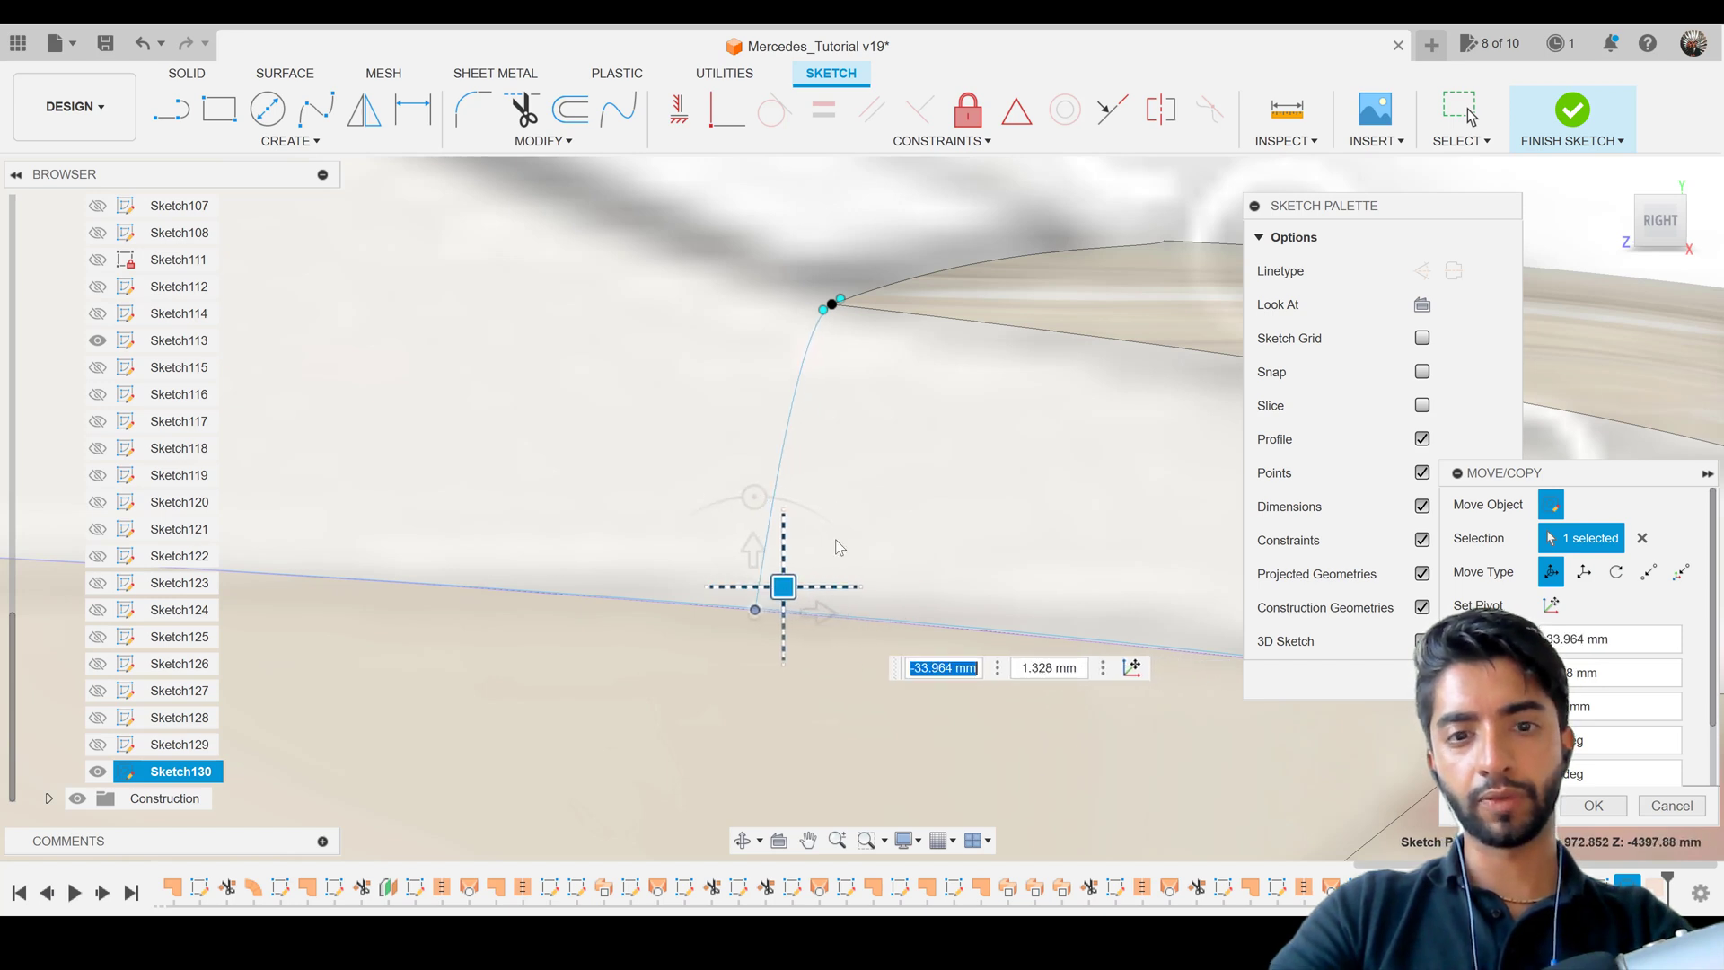
key(Return)
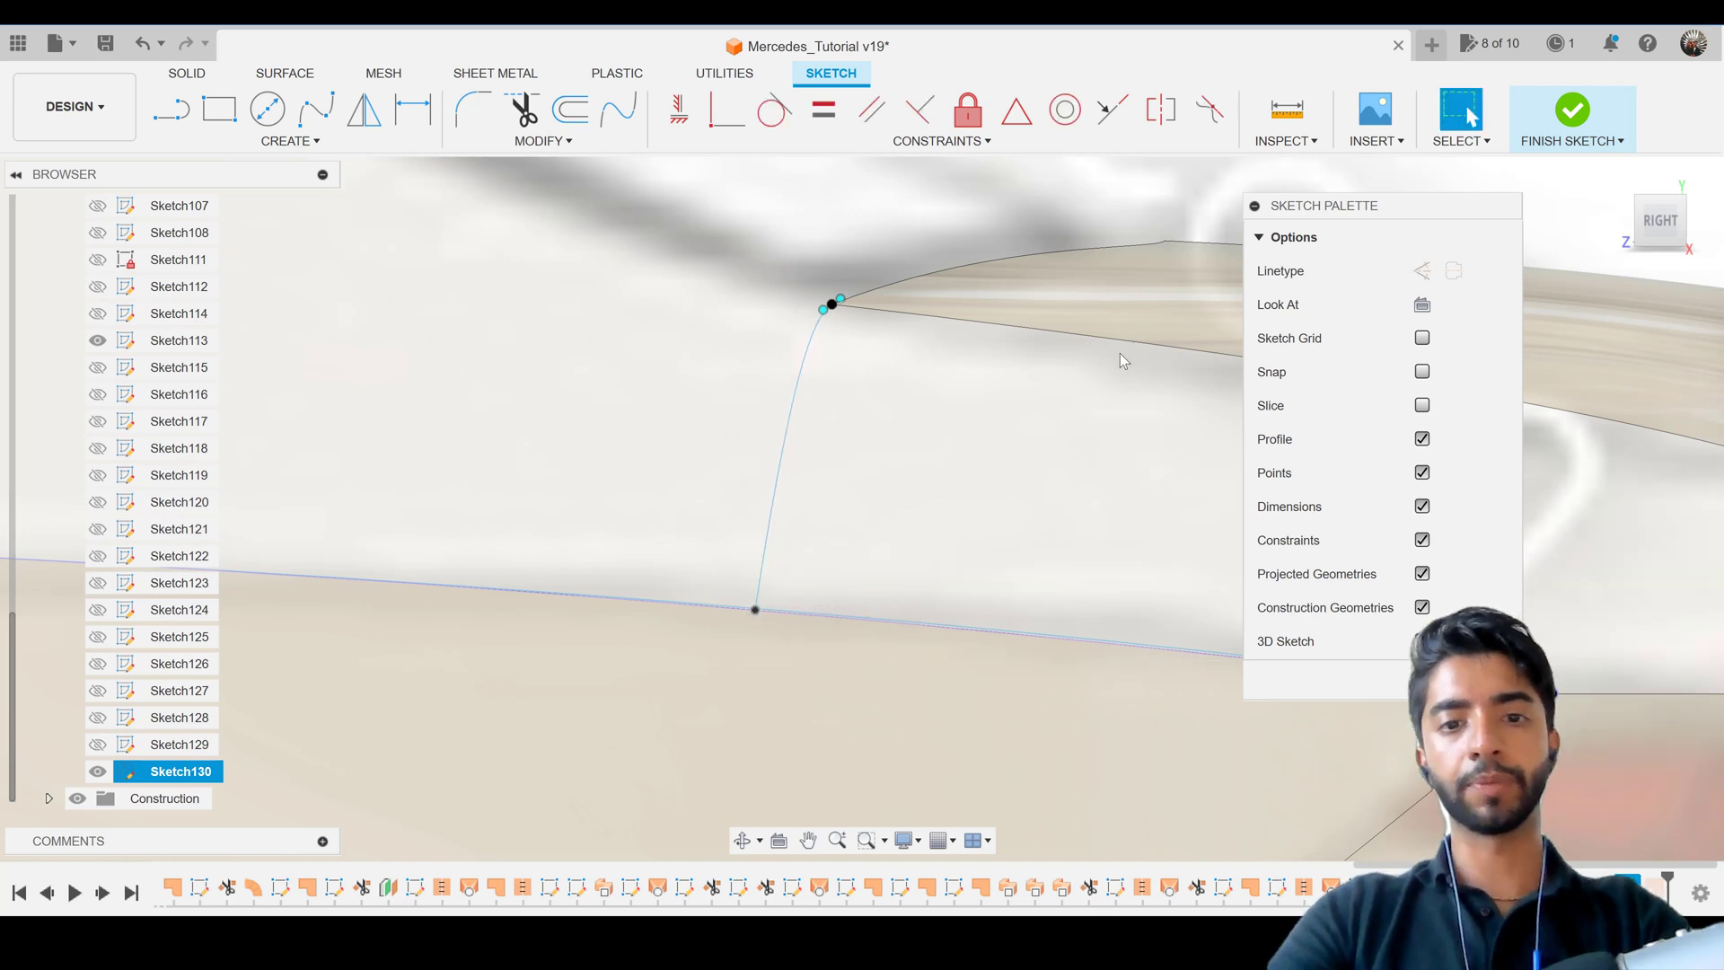
scroll(977, 485, down, 5)
scroll(955, 470, down, 5)
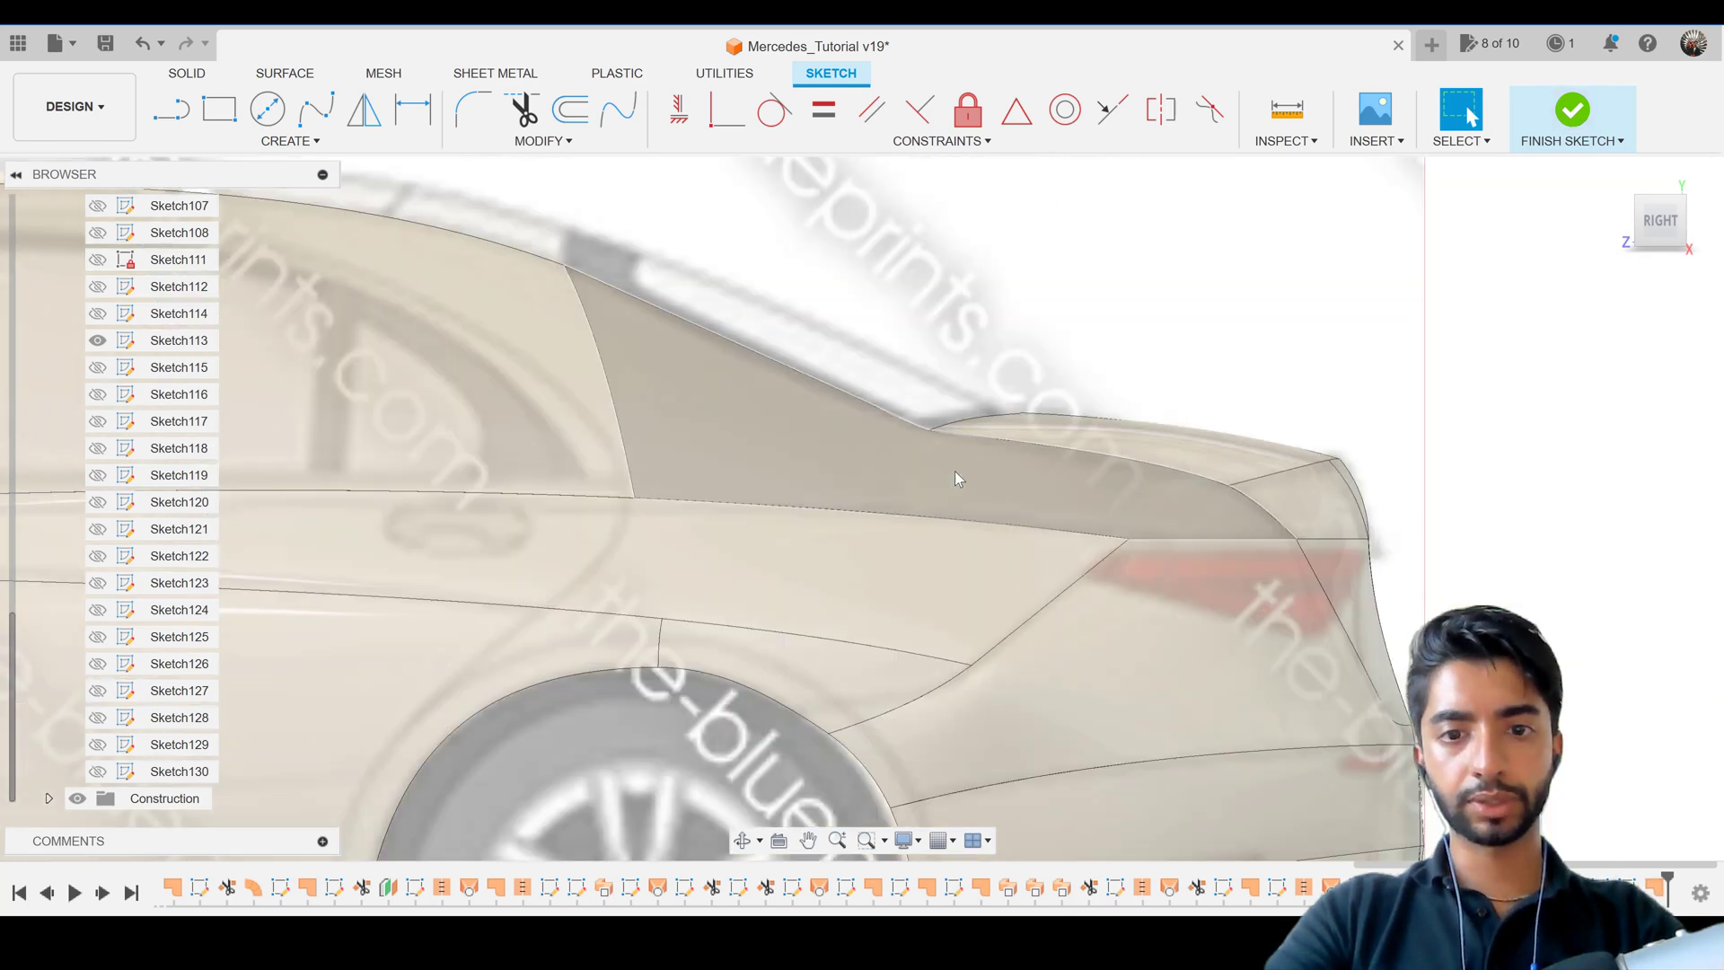
mouse_move(943, 527)
shift+middle_down()
mouse_move(715, 577)
mouse_move(966, 566)
mouse_move(951, 567)
shift+middle_up()
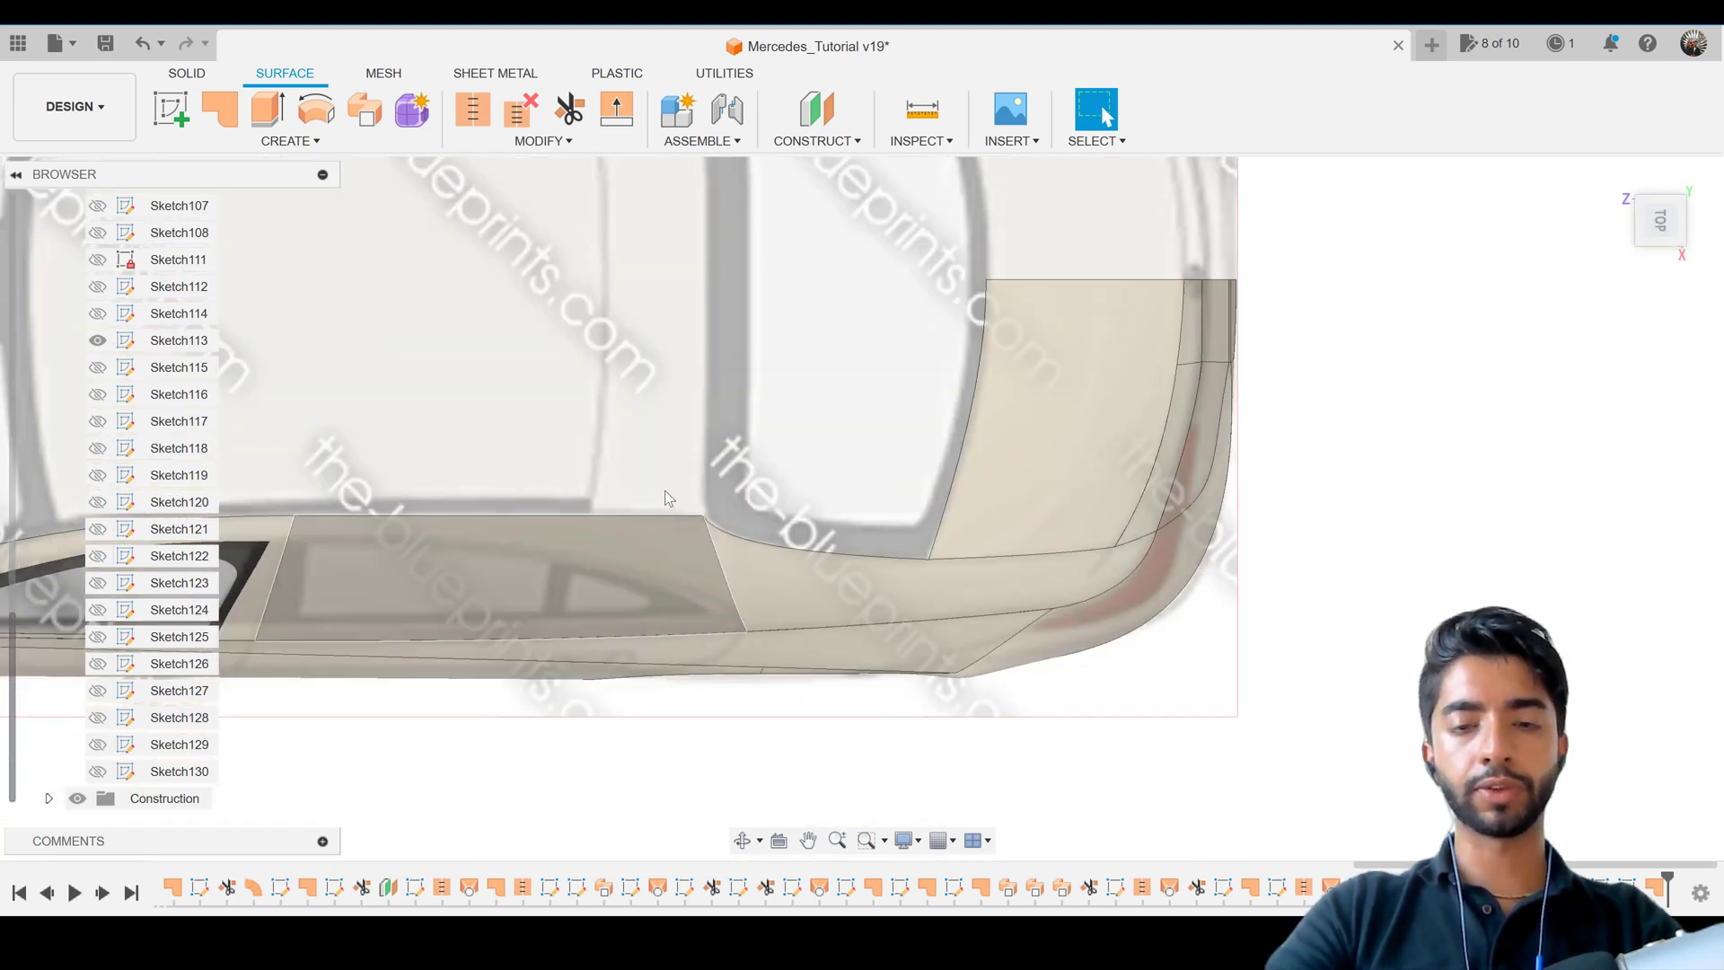
Start a sketch on the top blueprint plane and draw a two-point spline from the trunk's front centre corner straight forward to the roof's rear edge.
click(160, 110)
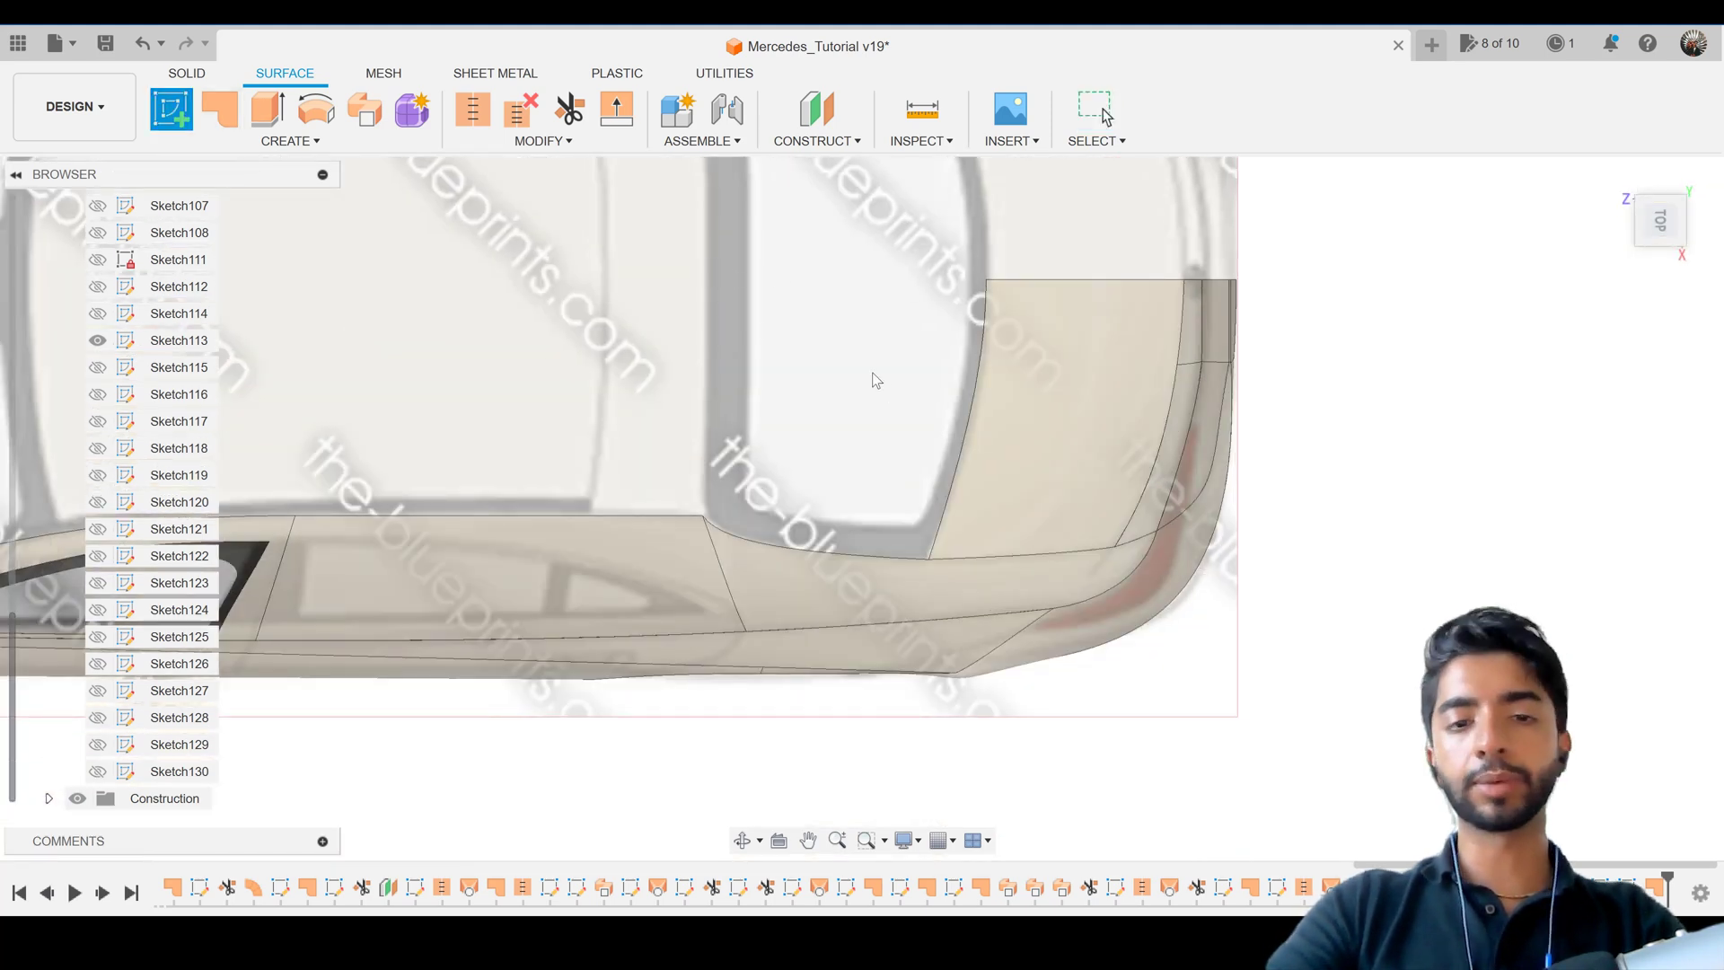
click(875, 379)
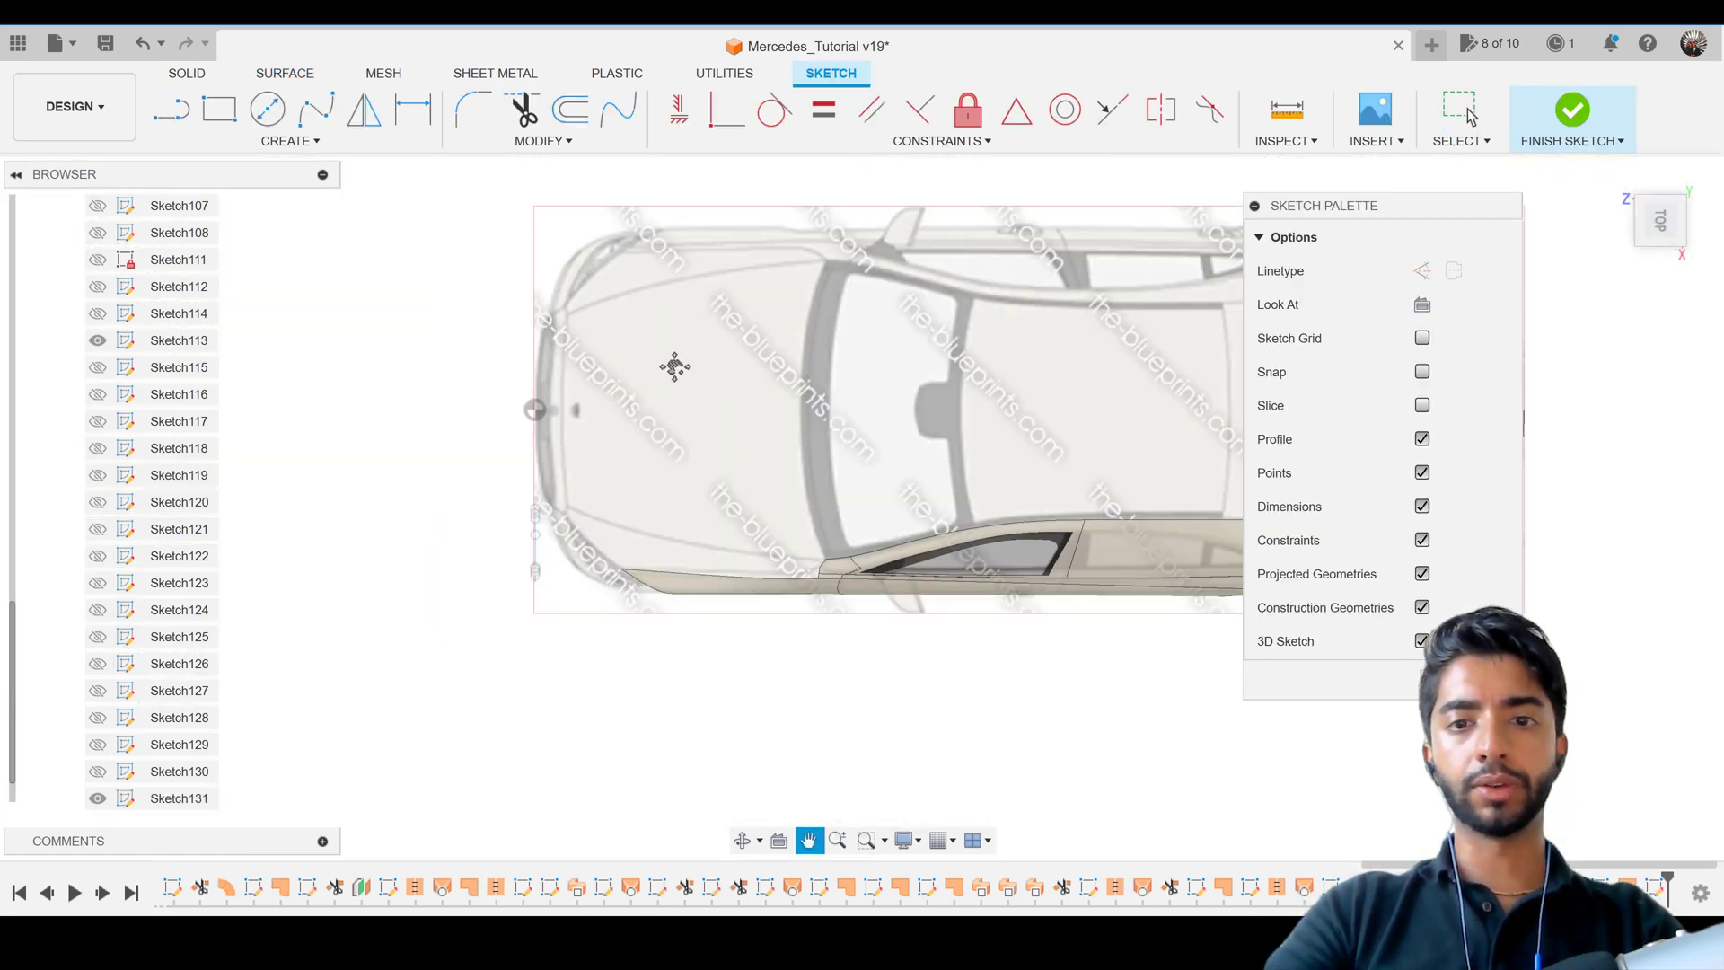
scroll(939, 413, up, 5)
scroll(939, 414, up, 1)
click(316, 109)
mouse_move(1004, 379)
middle_down()
mouse_move(677, 323)
mouse_move(734, 331)
middle_up()
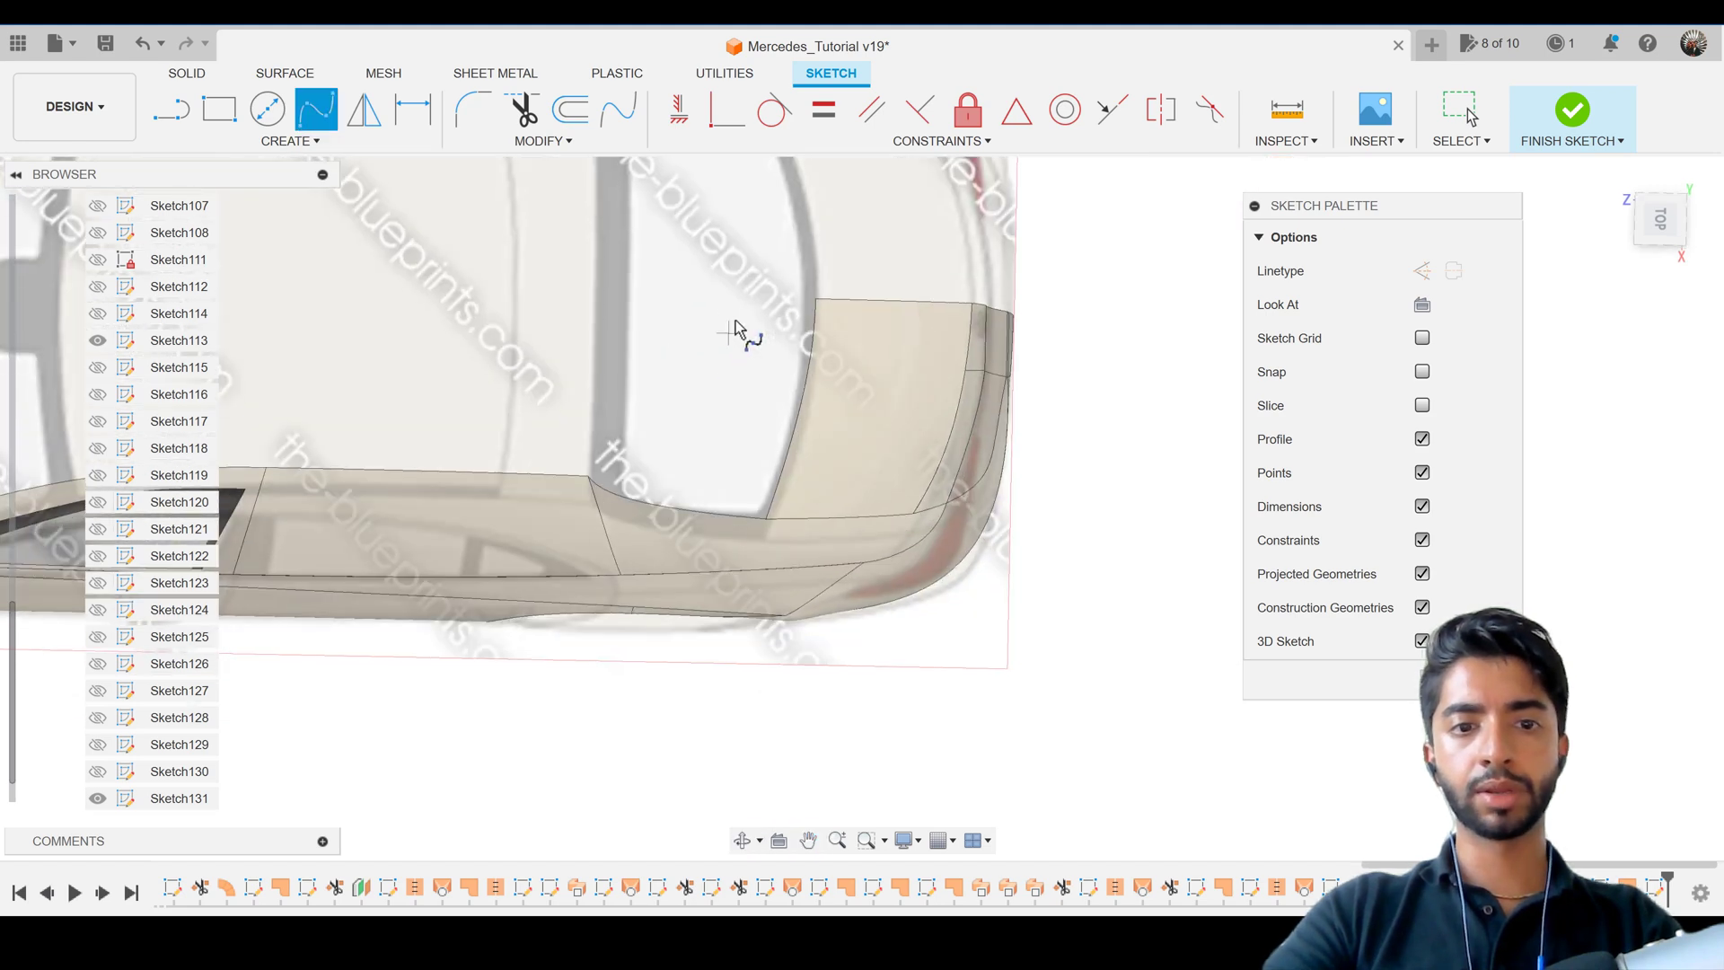
click(815, 298)
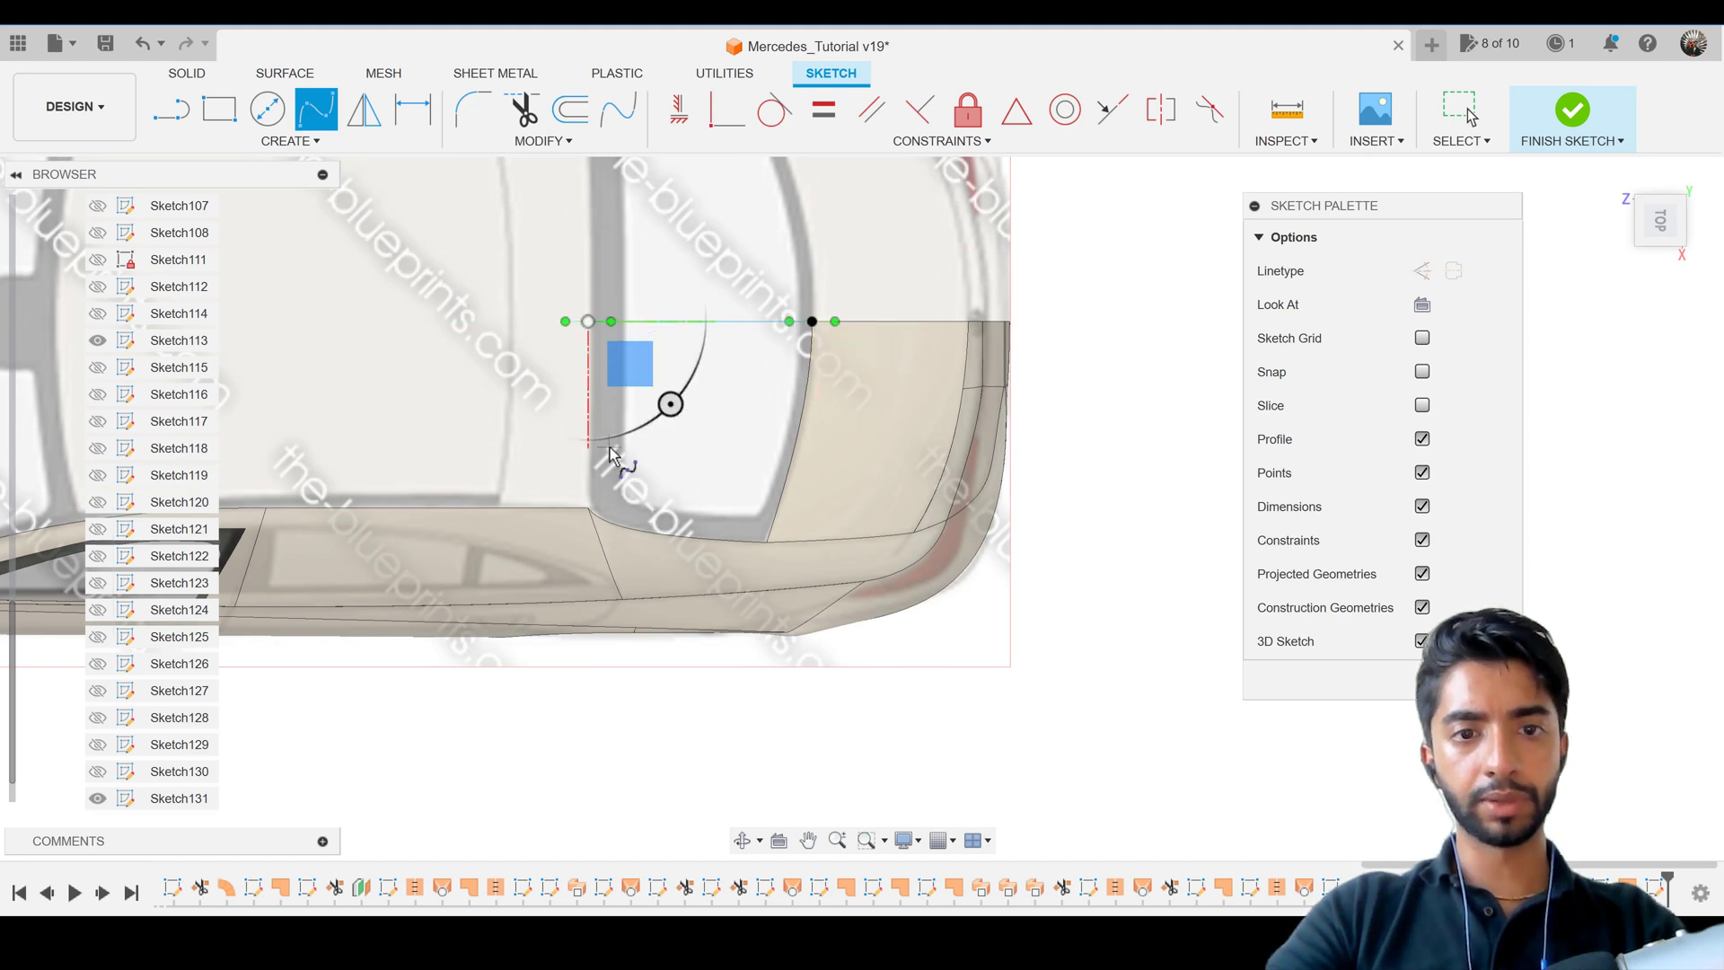
key(Escape)
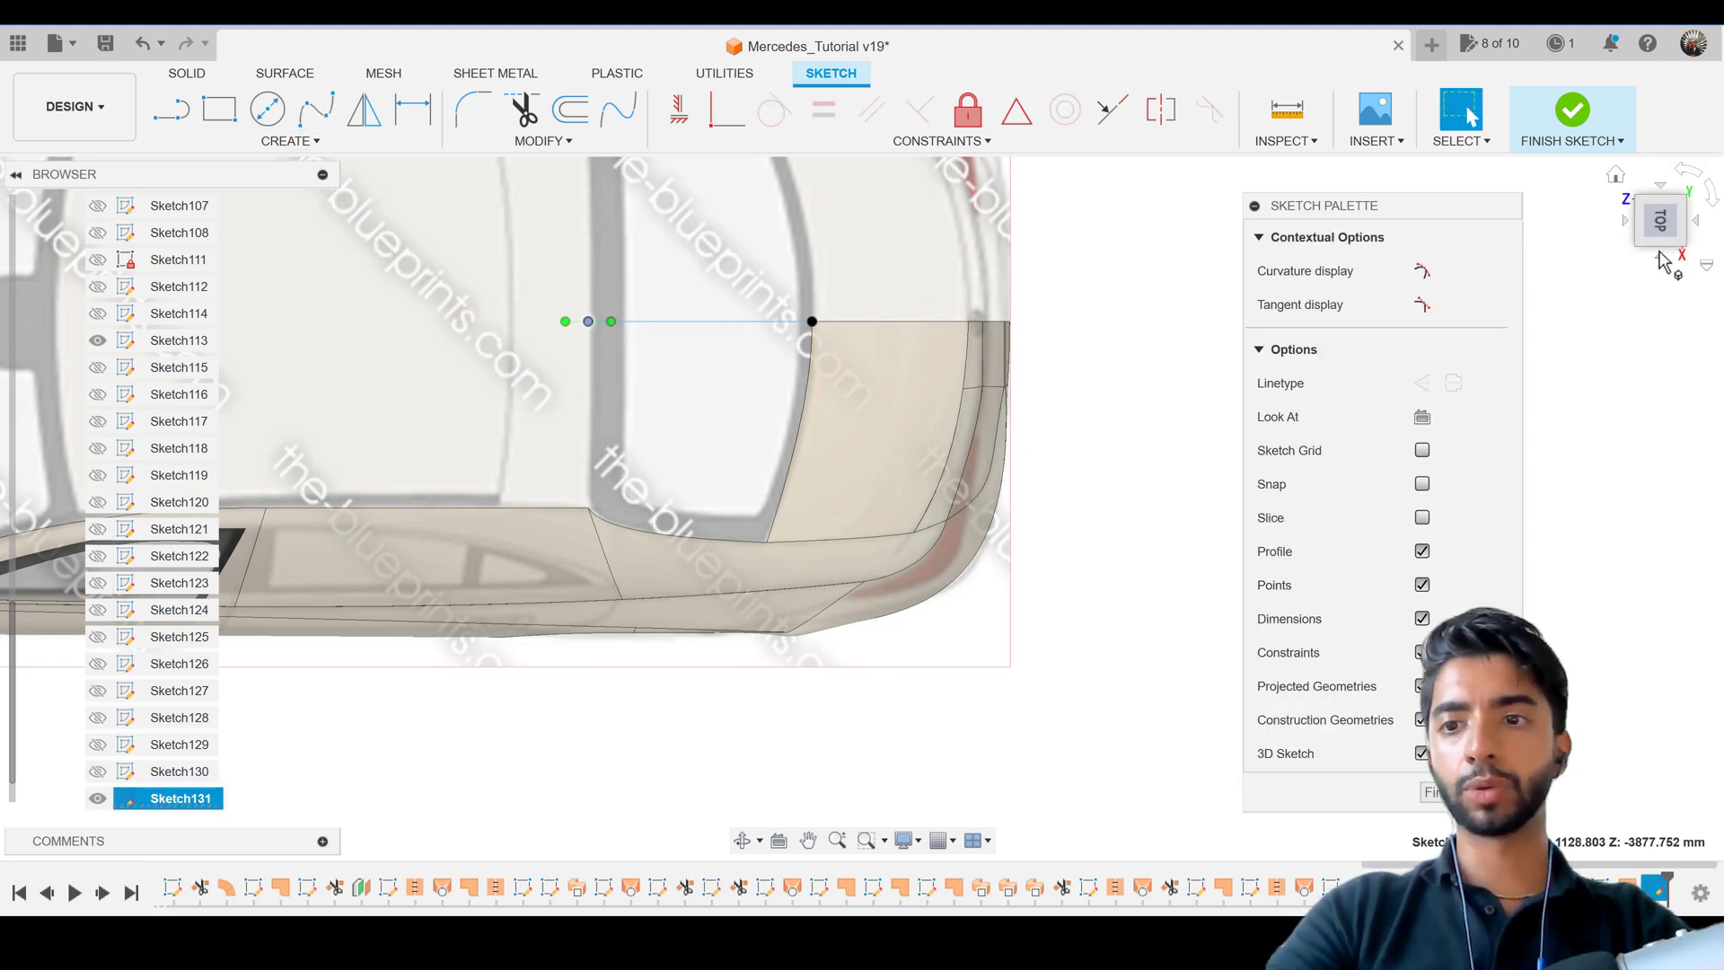
Move the centreline spline's front endpoint 280 mm up in the right view to reach the blueprint's roofline.
click(1663, 262)
scroll(599, 431, up, 5)
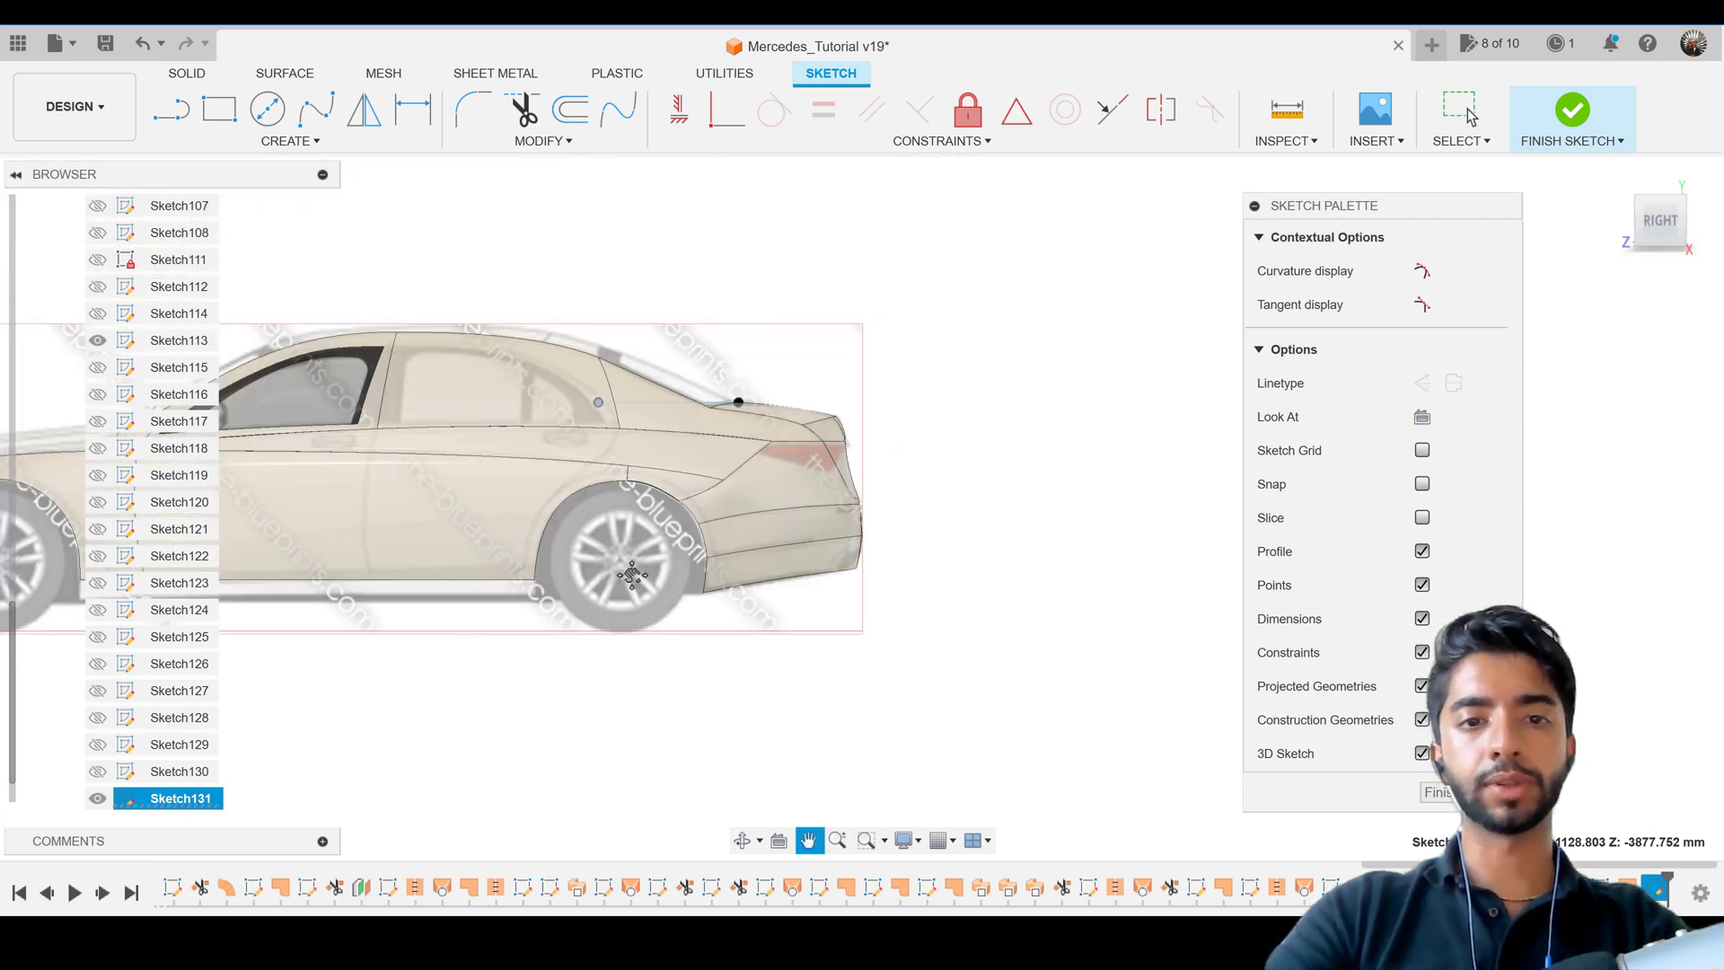
scroll(591, 493, up, 3)
key(m)
click(572, 492)
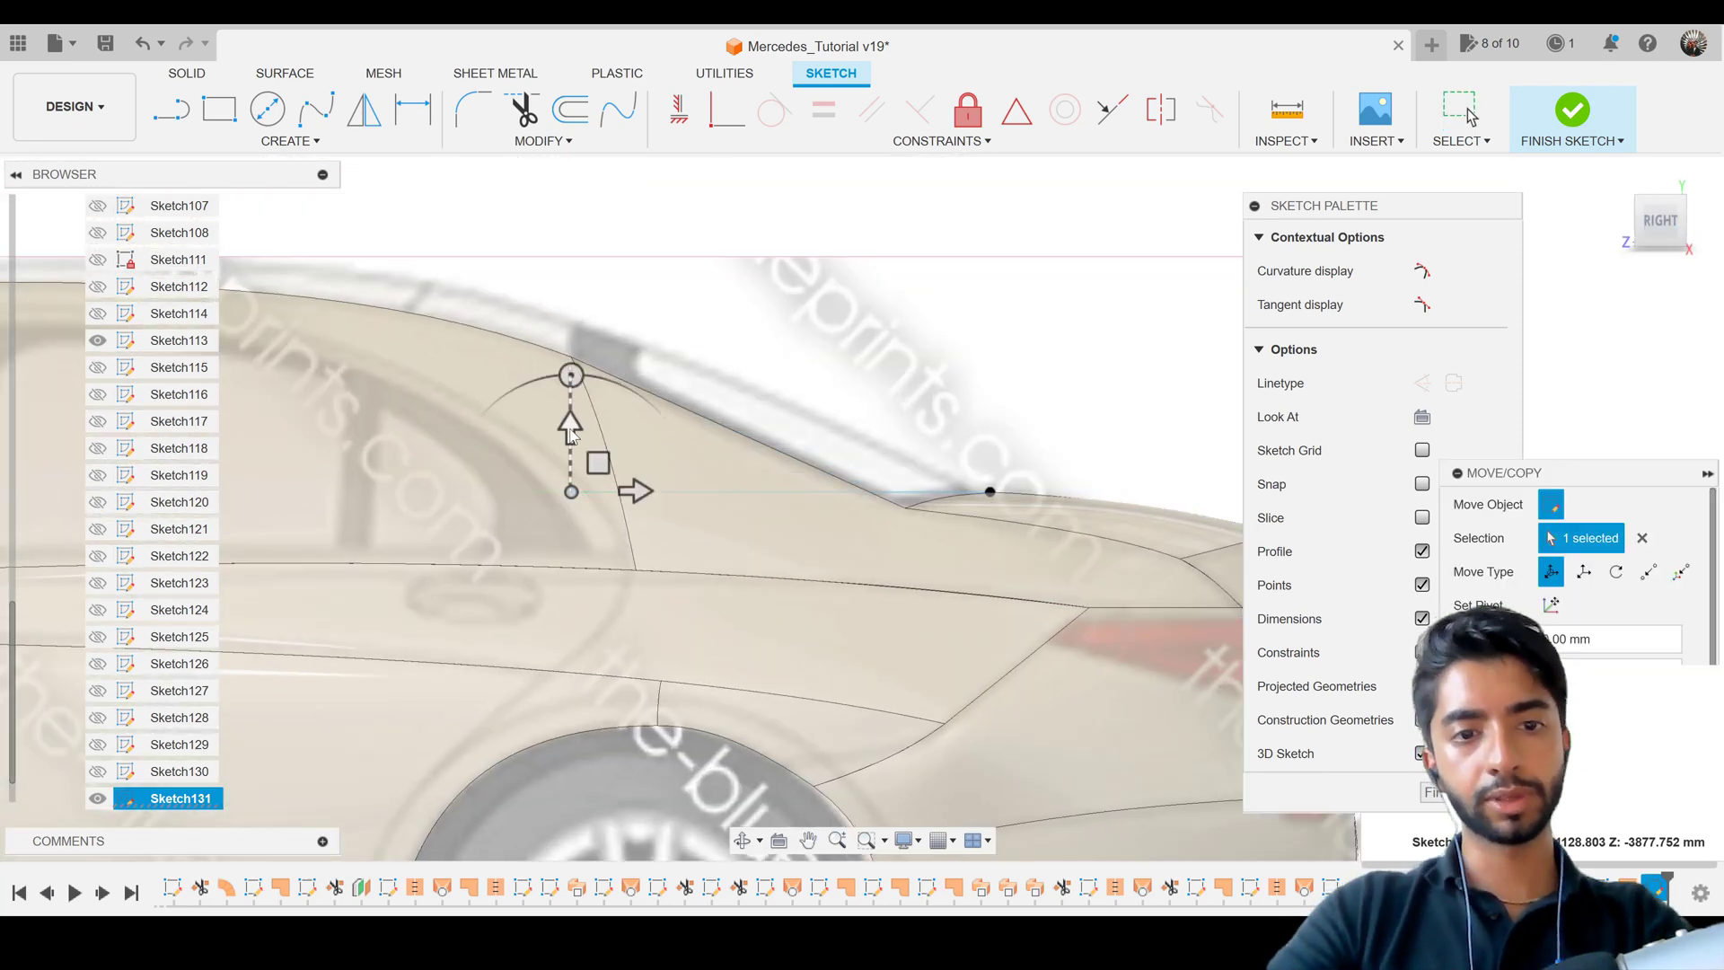
drag(571, 430, 587, 296)
text(250)
scroll(562, 289, up, 5)
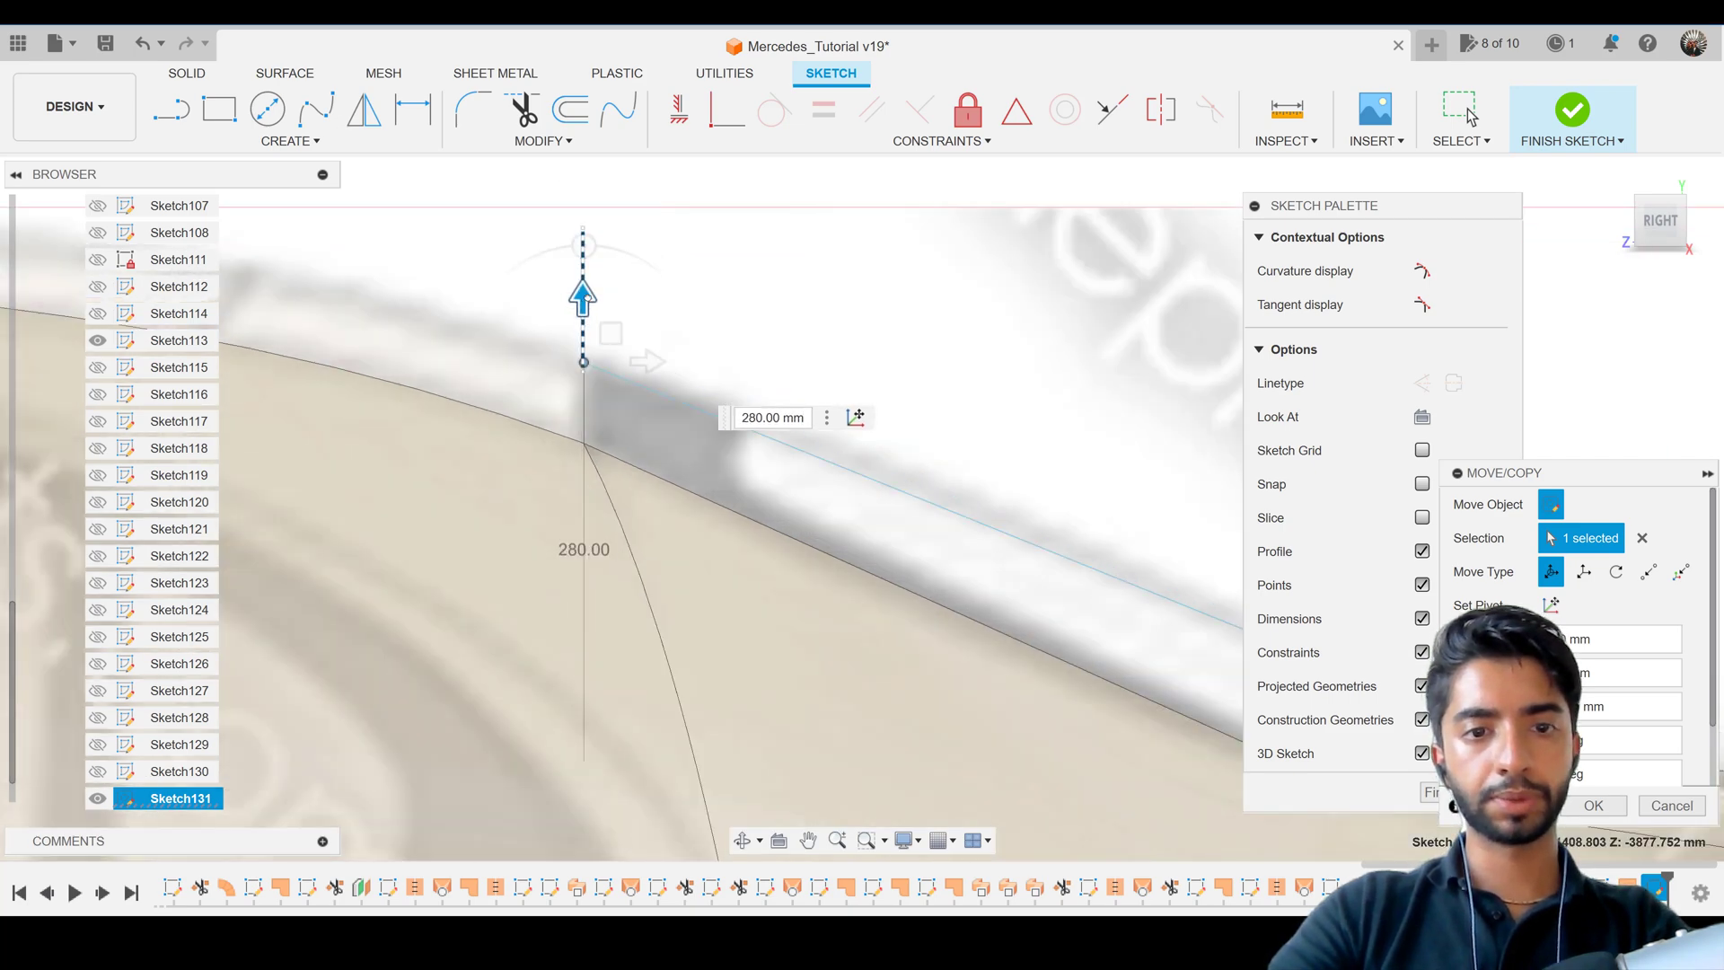
key(Return)
scroll(742, 450, down, 5)
scroll(742, 449, up, 2)
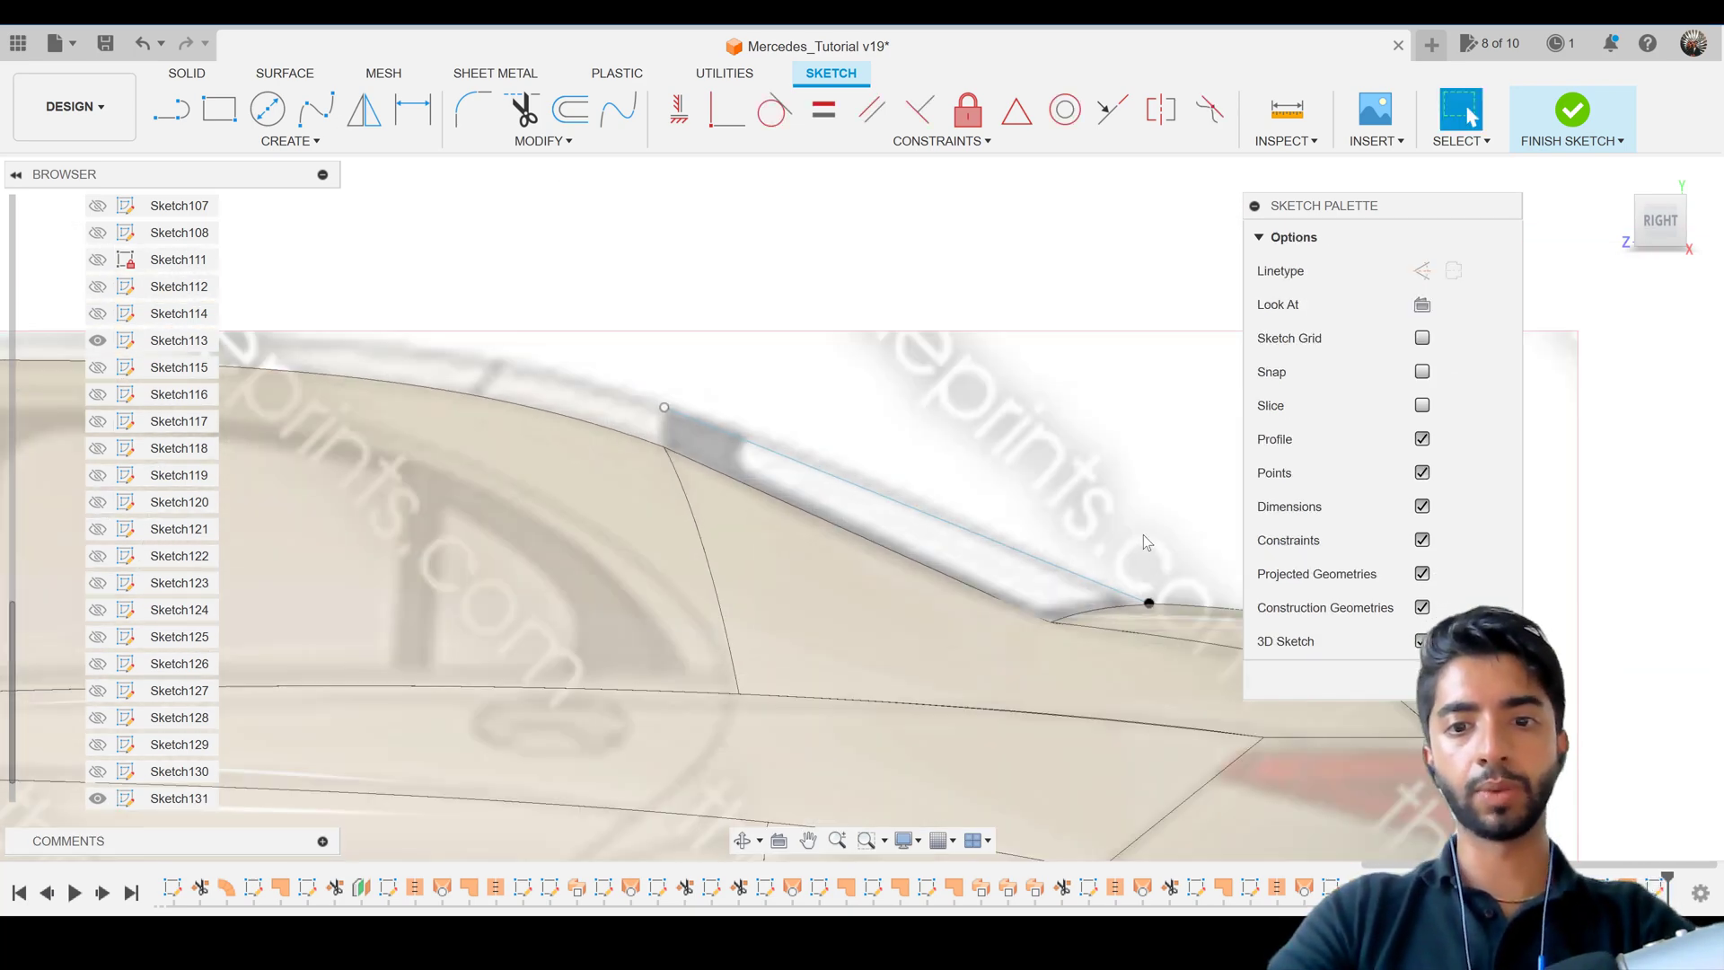
Activate the tangent handle at the spline's trunk end and move its forward point about 10.9 mm up and 2.6 mm forward.
click(1110, 590)
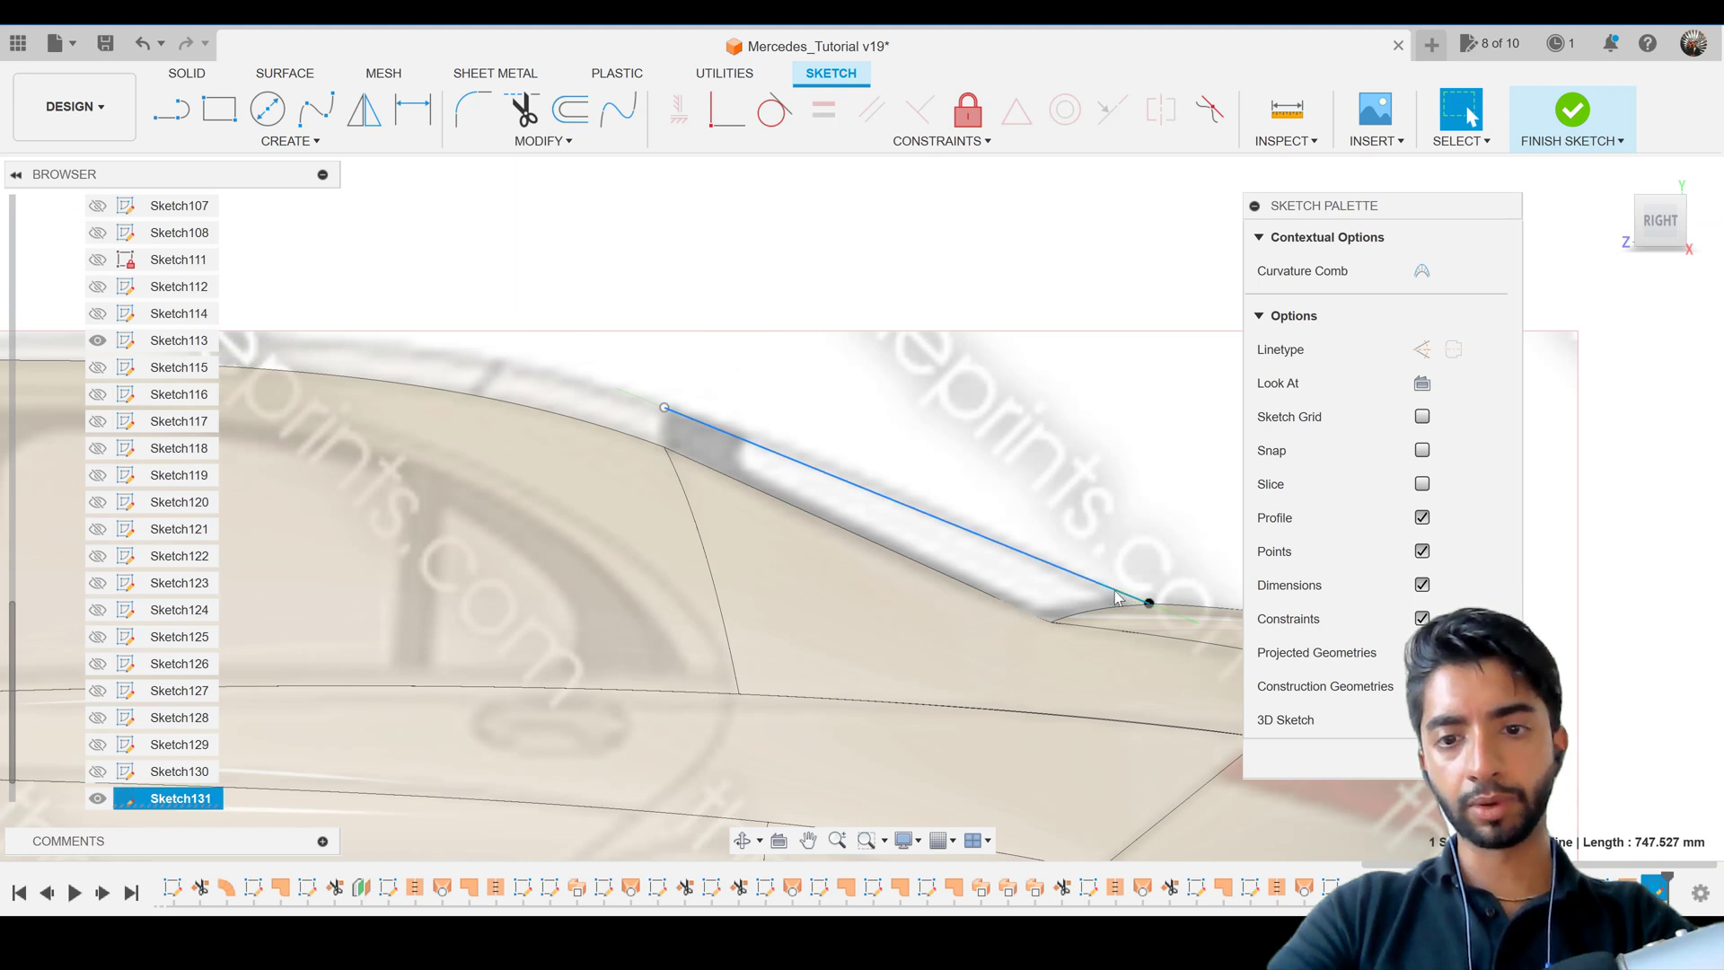
click(1157, 610)
right_click(1150, 611)
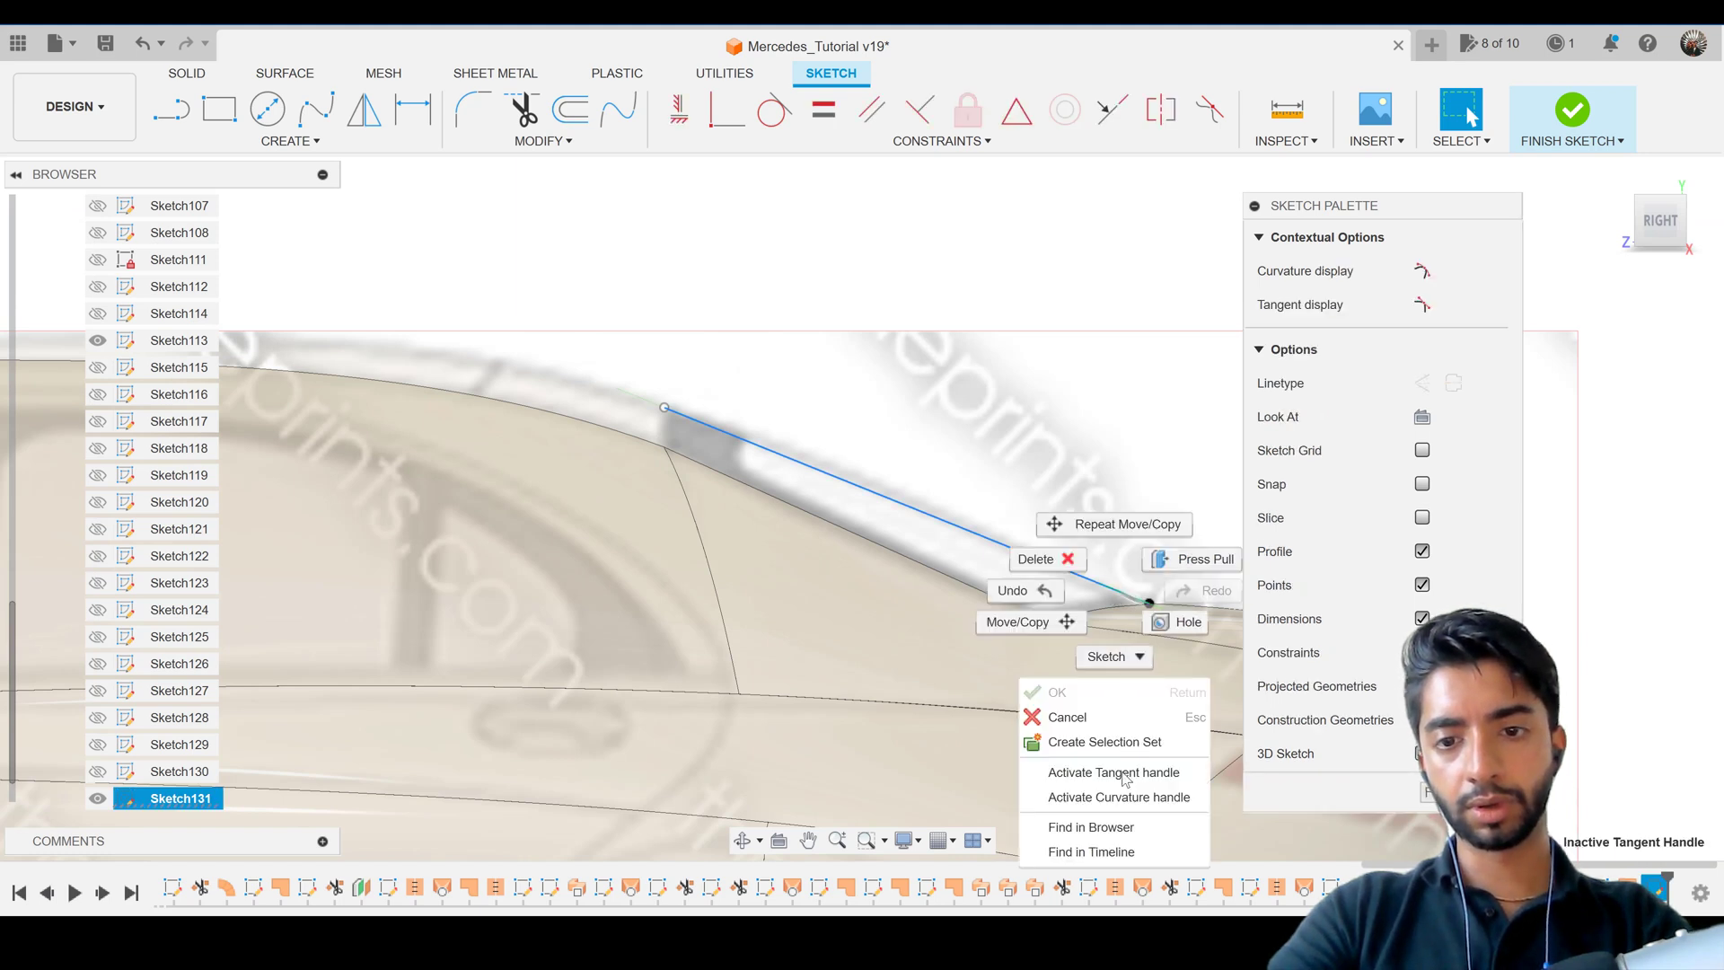
click(1116, 765)
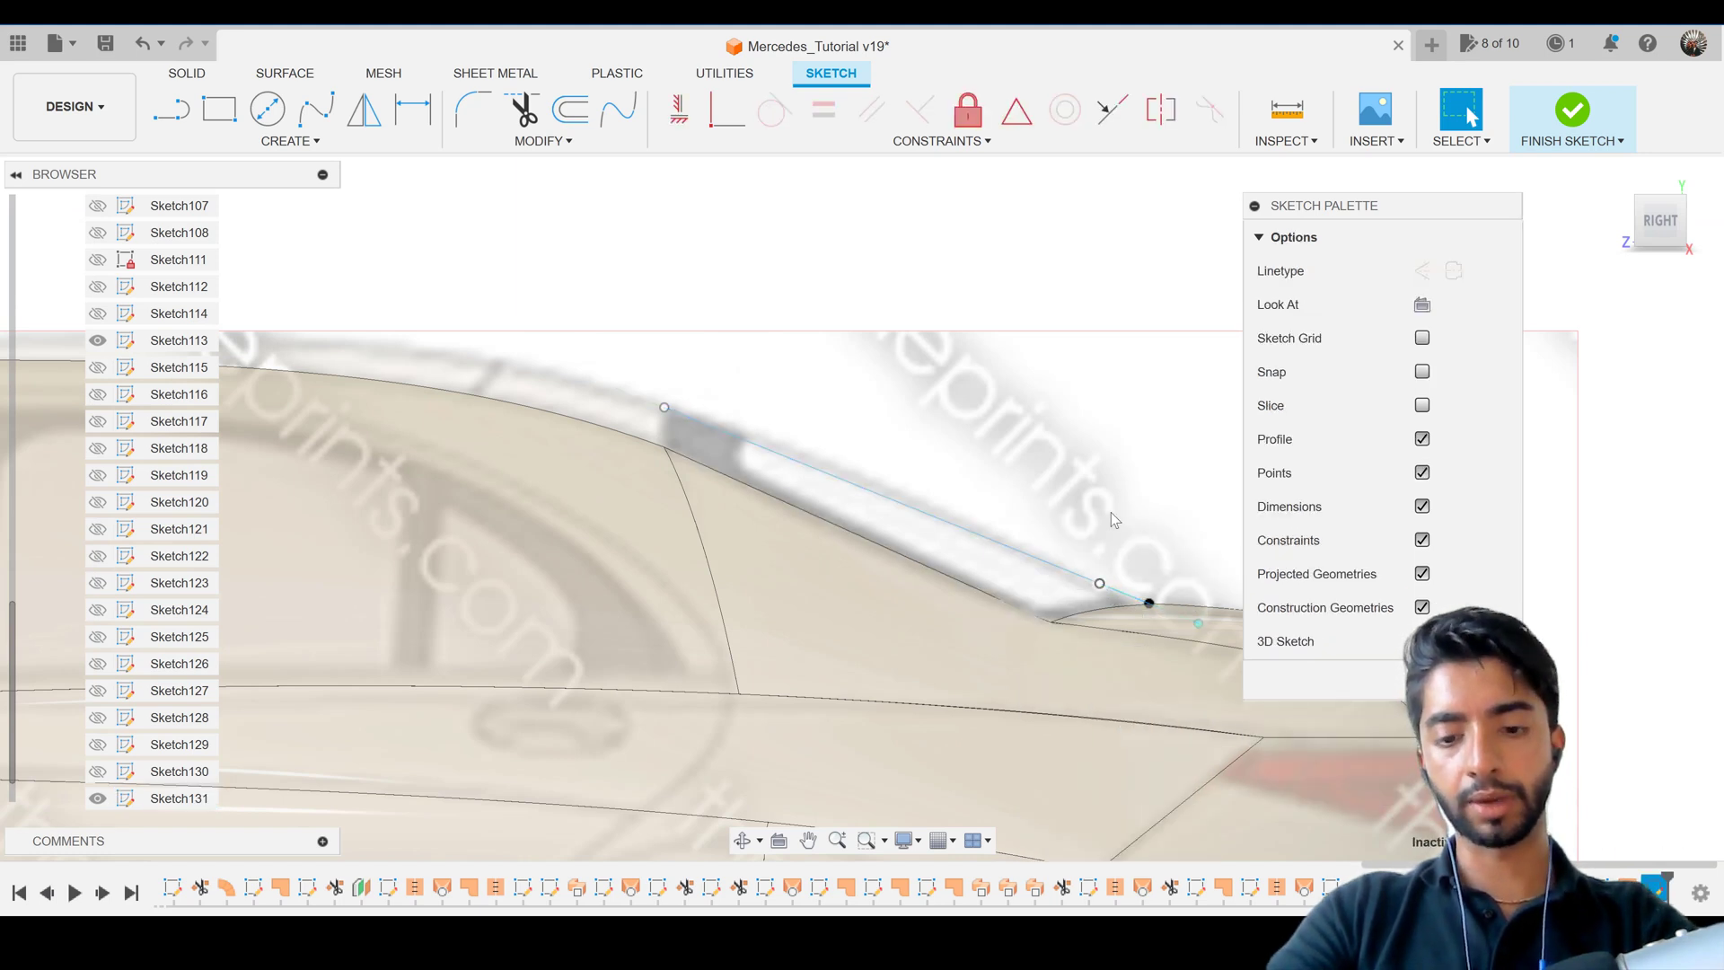
click(1100, 584)
key(m)
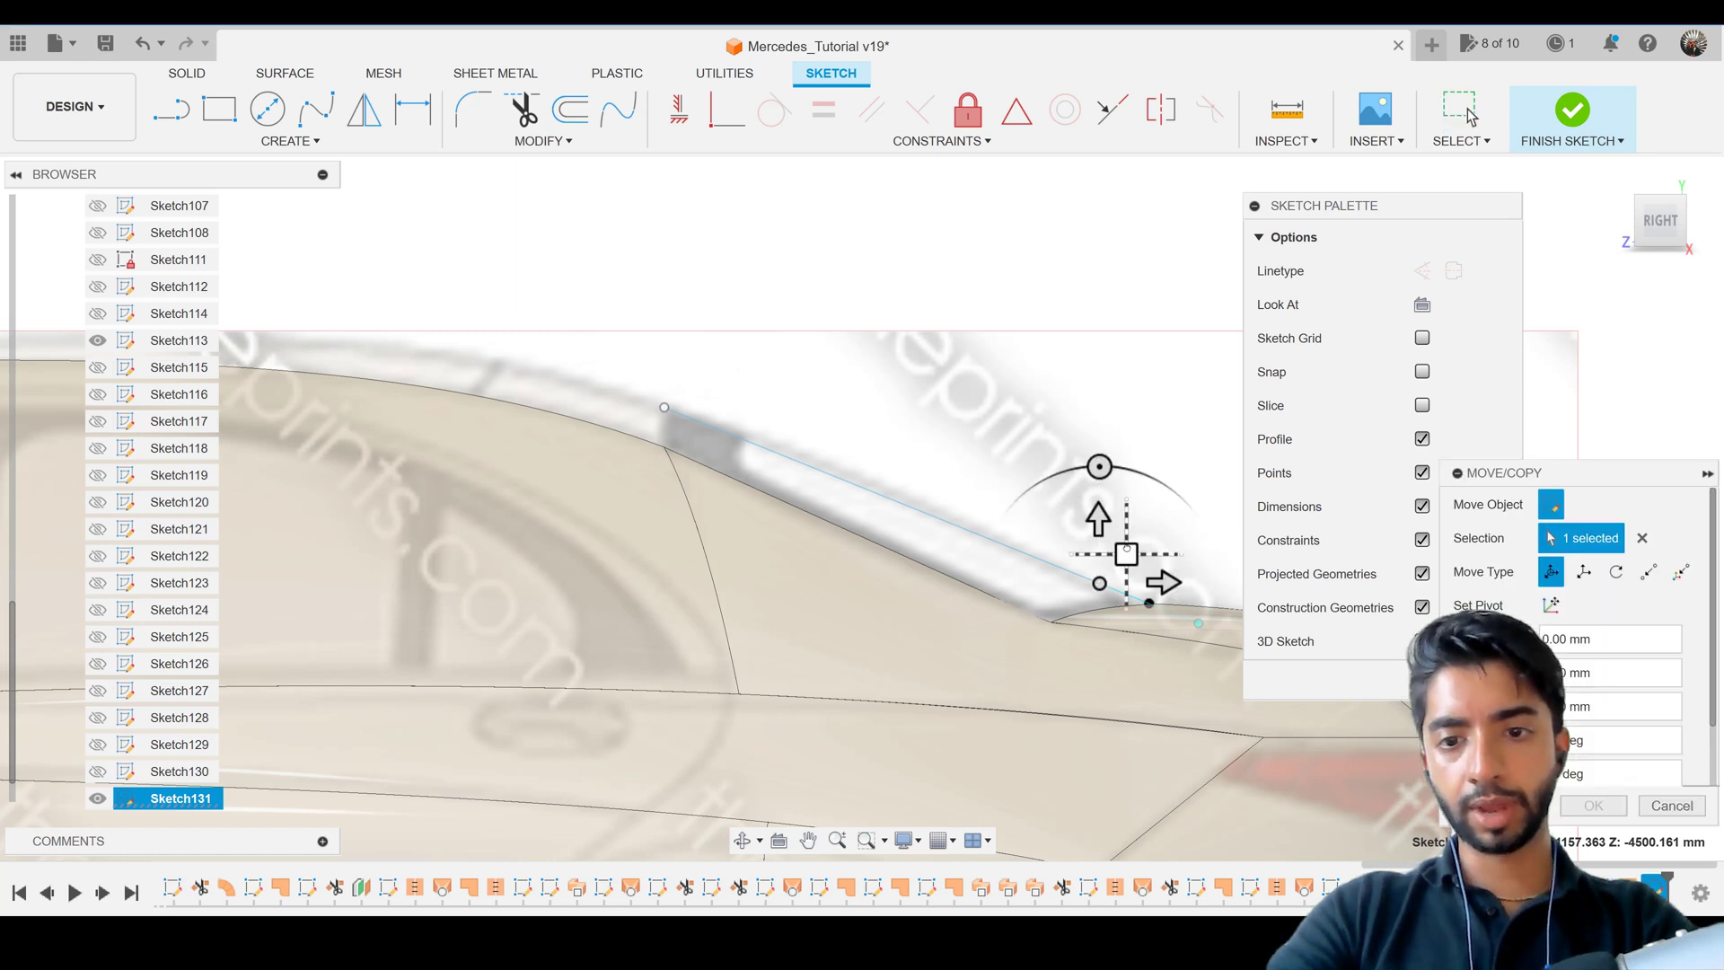
drag(1126, 551, 1125, 543)
key(Return)
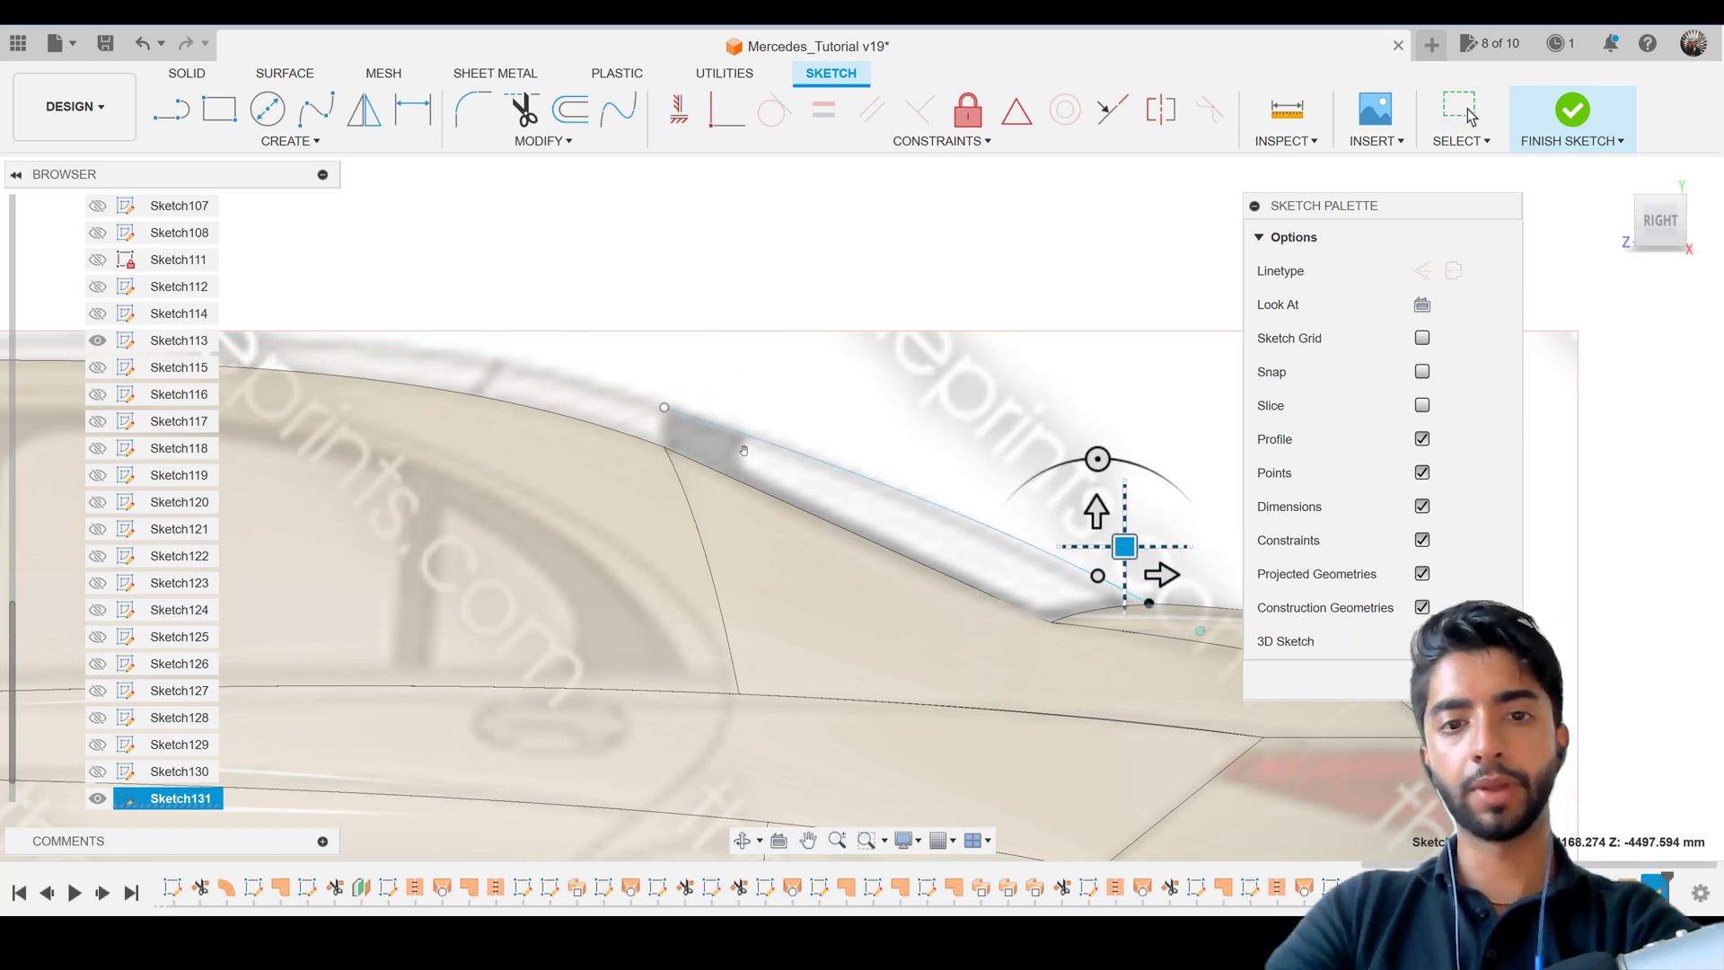
key(Return)
Activate the tangent handle at the spline's roof end and move its rear point slightly up to match the rear window outline.
click(725, 429)
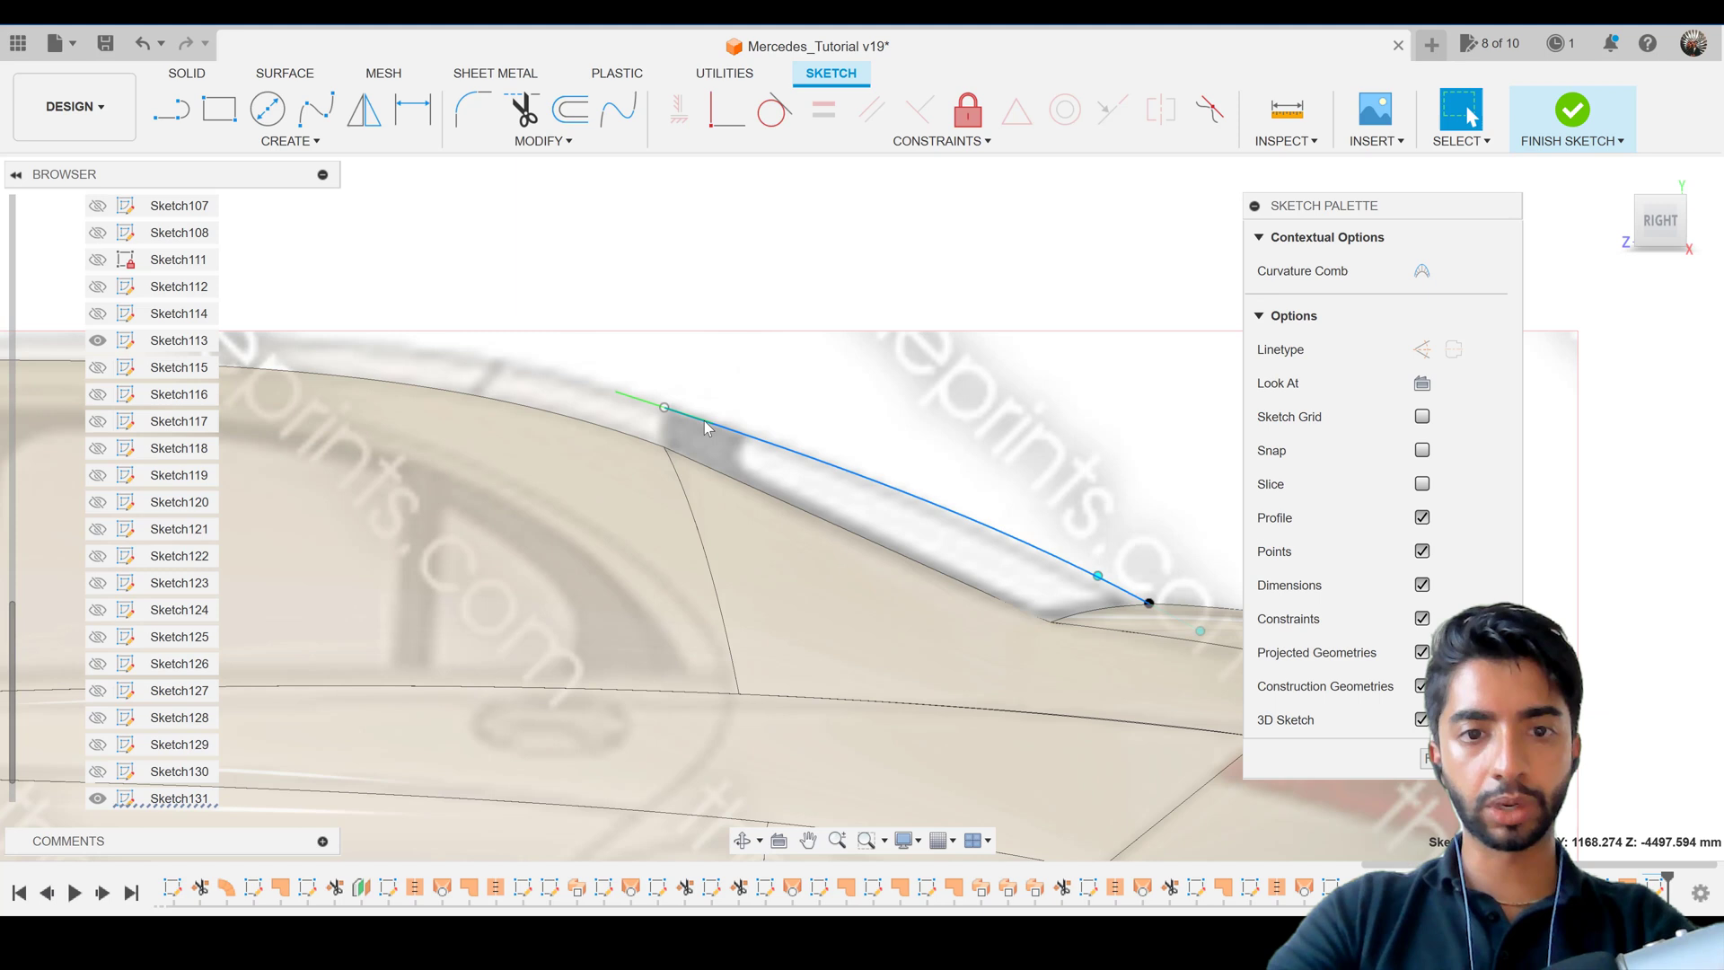
right_click(653, 409)
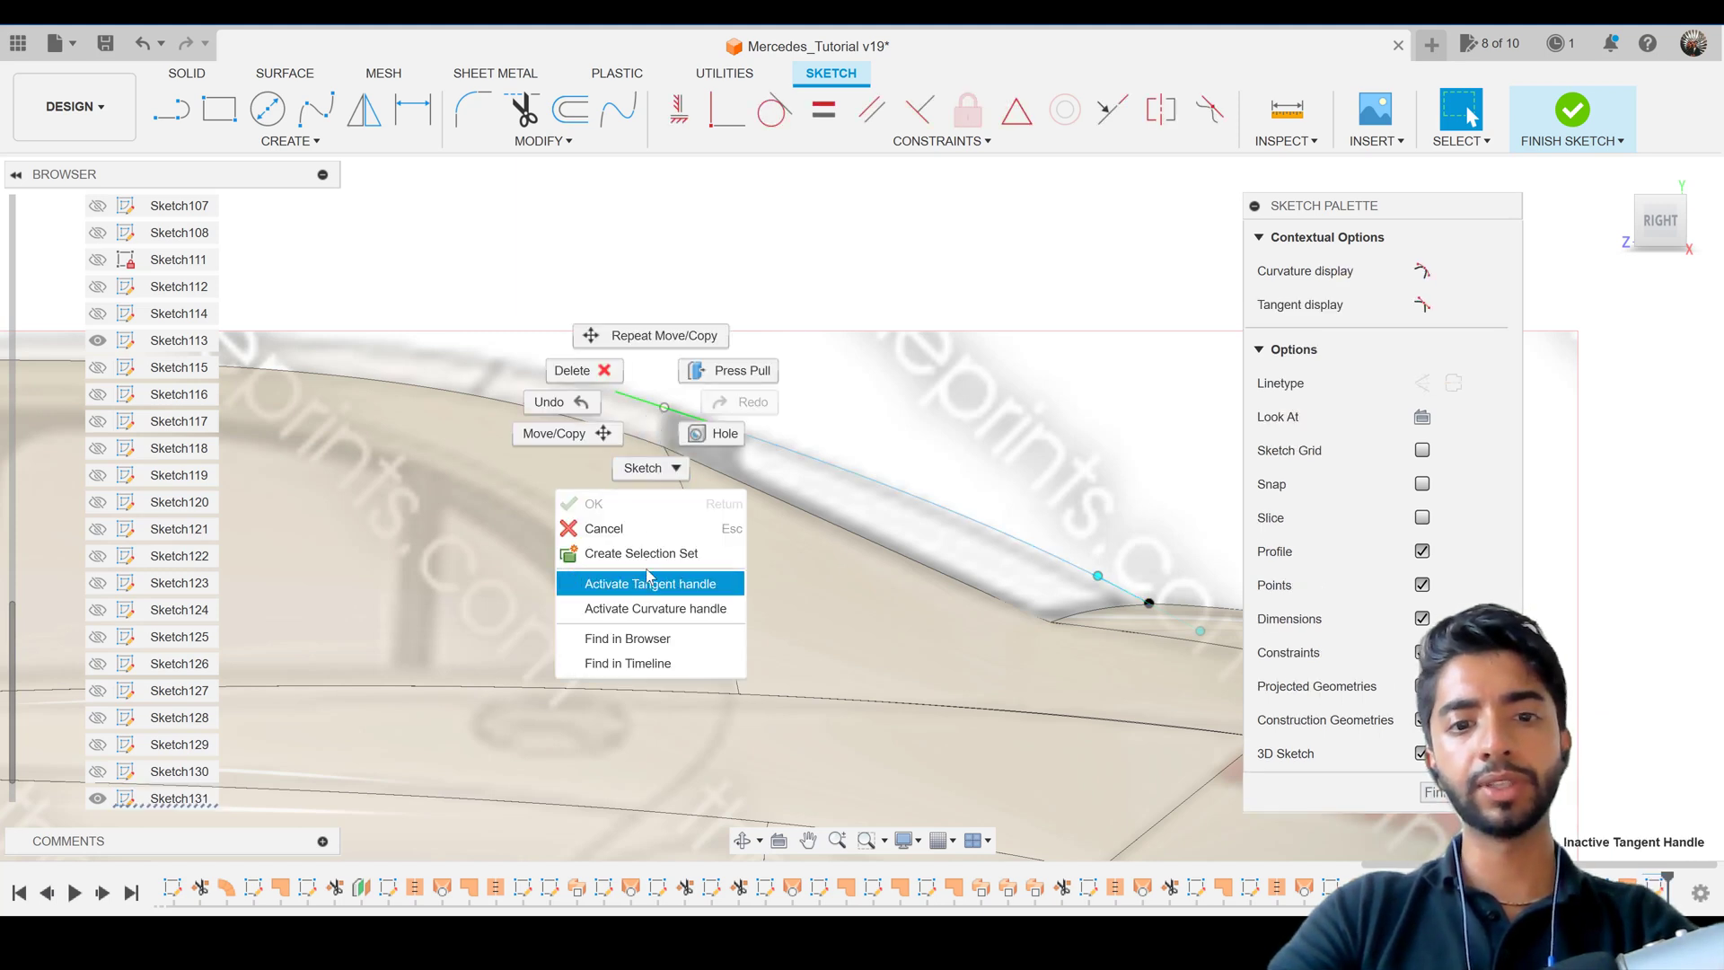
click(656, 580)
click(709, 425)
scroll(752, 373, down, 2)
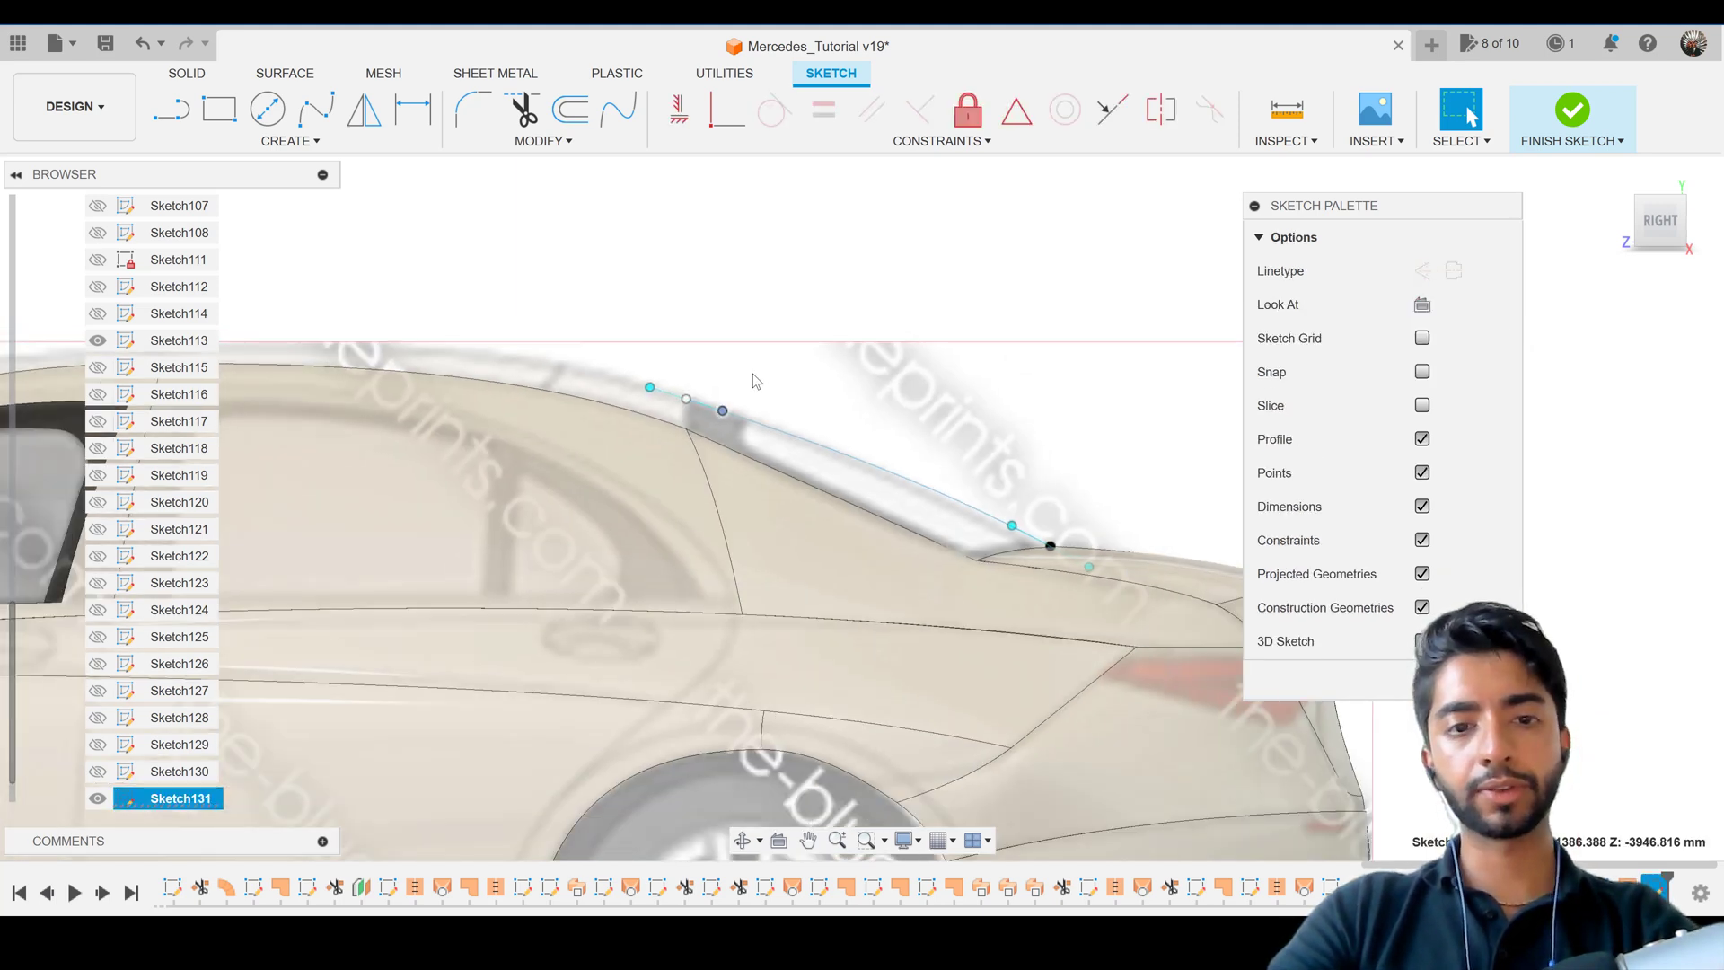
scroll(752, 373, up, 4)
key(m)
drag(728, 407, 728, 402)
key(Return)
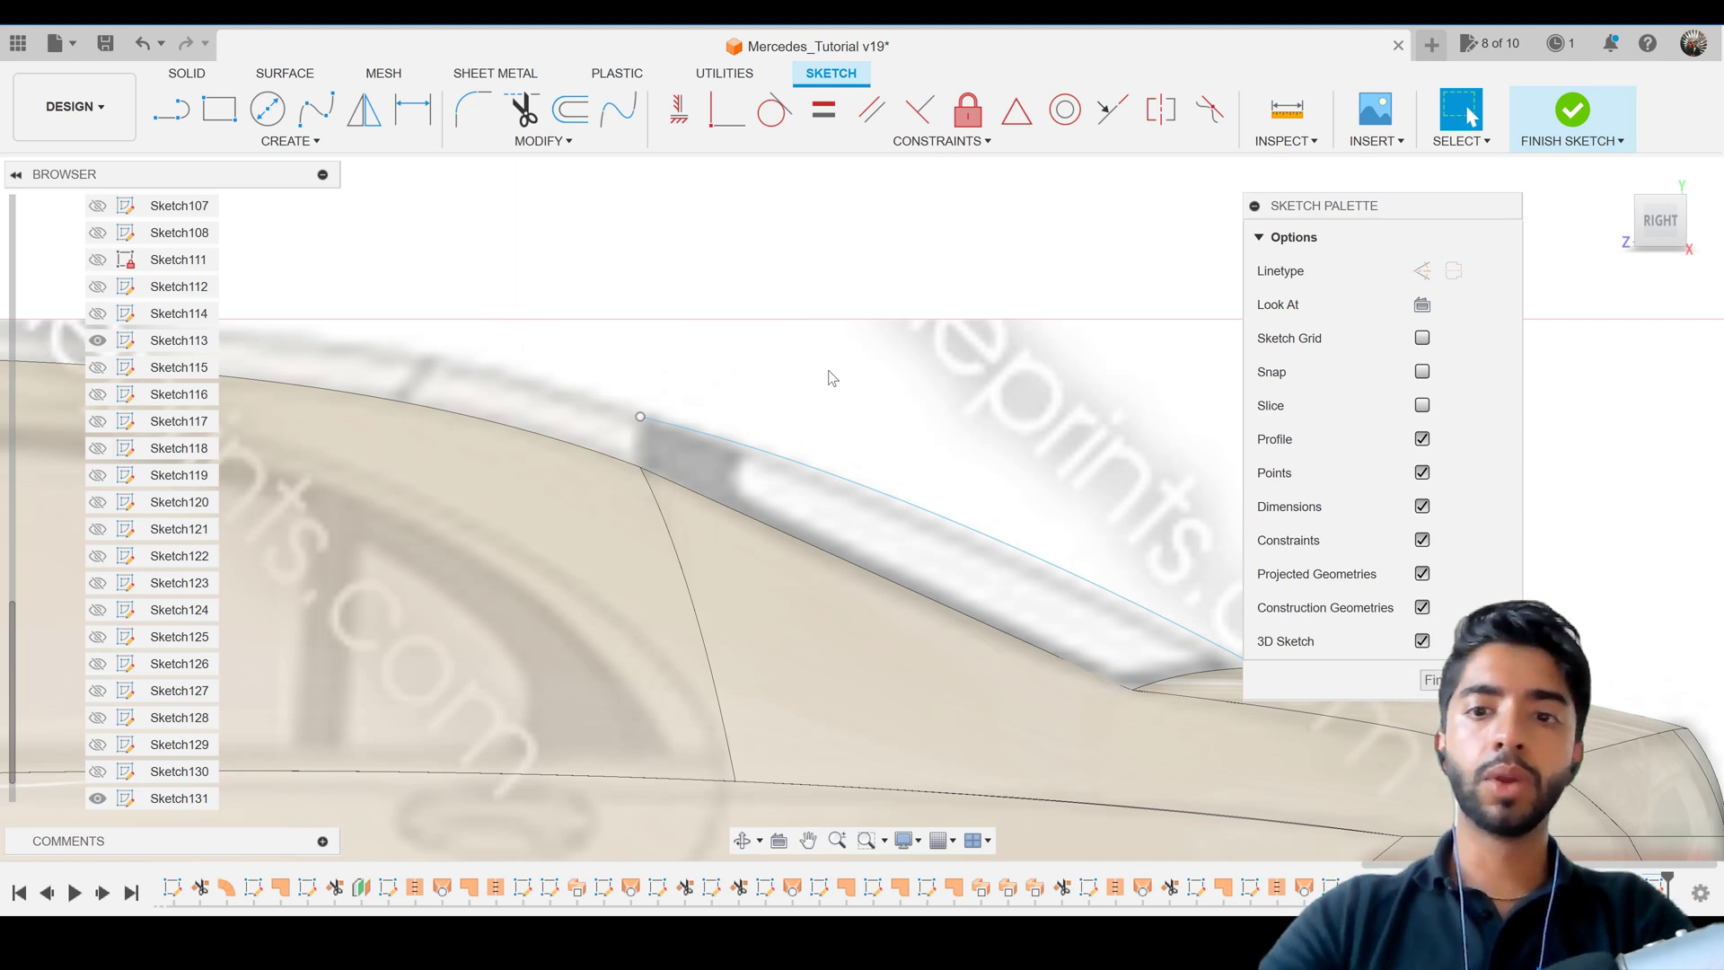
scroll(808, 386, down, 5)
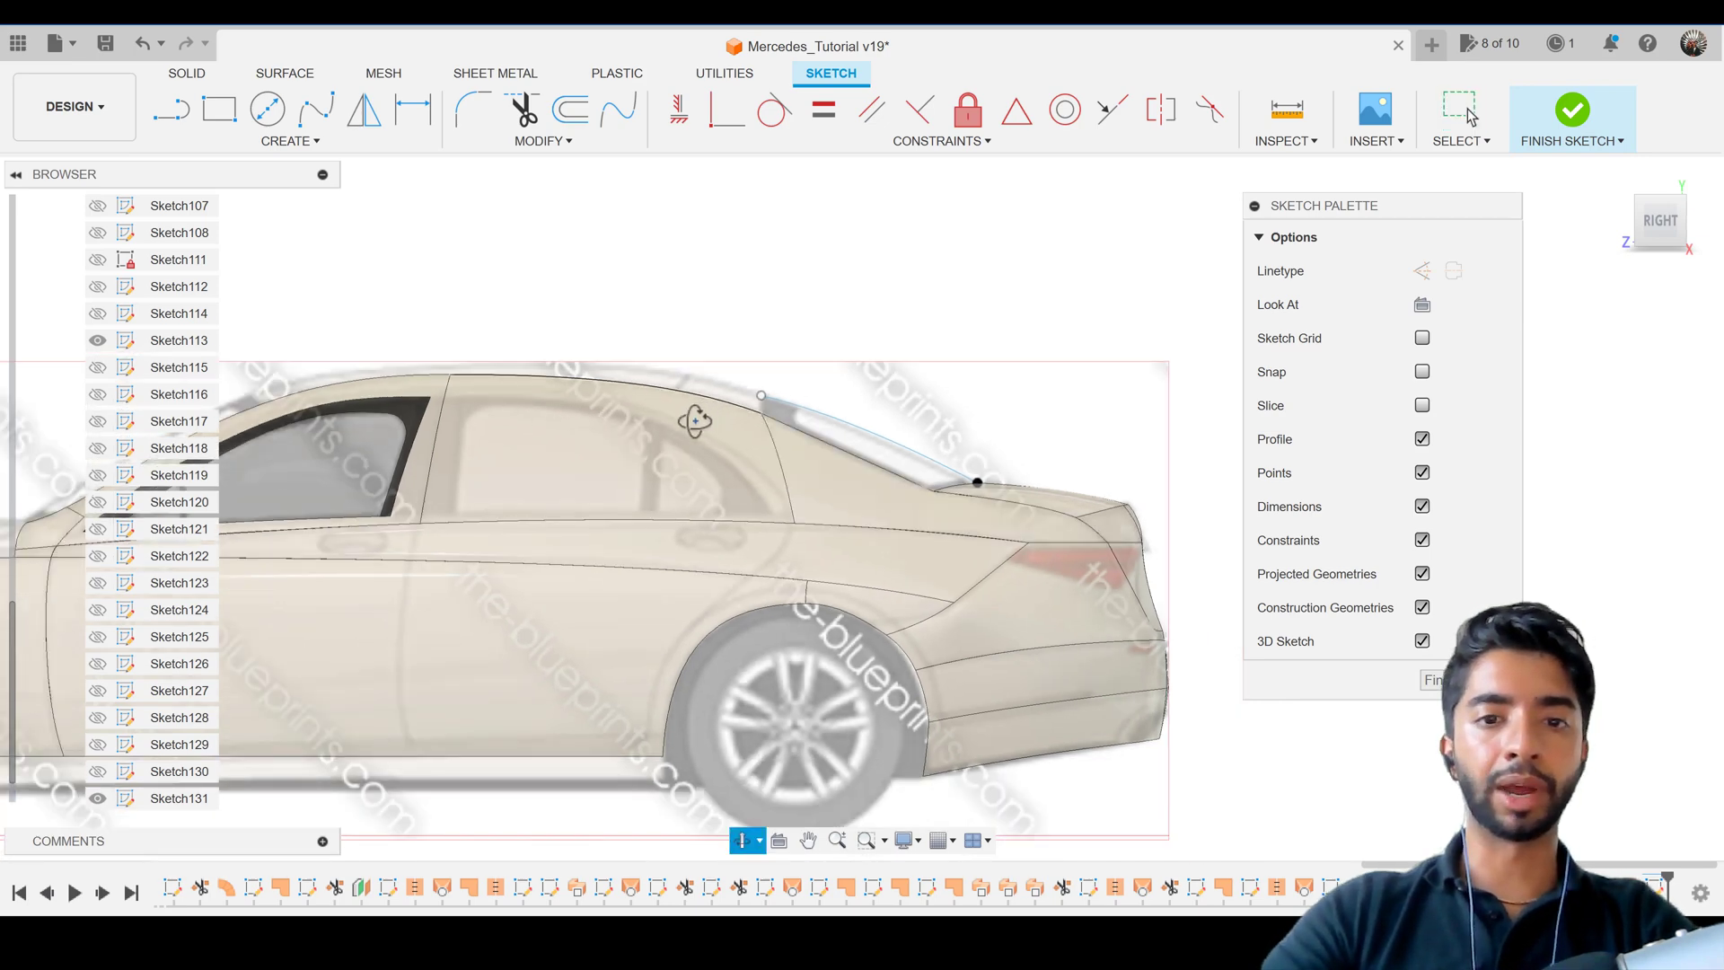
shift+middle_drag(694, 420, 729, 442)
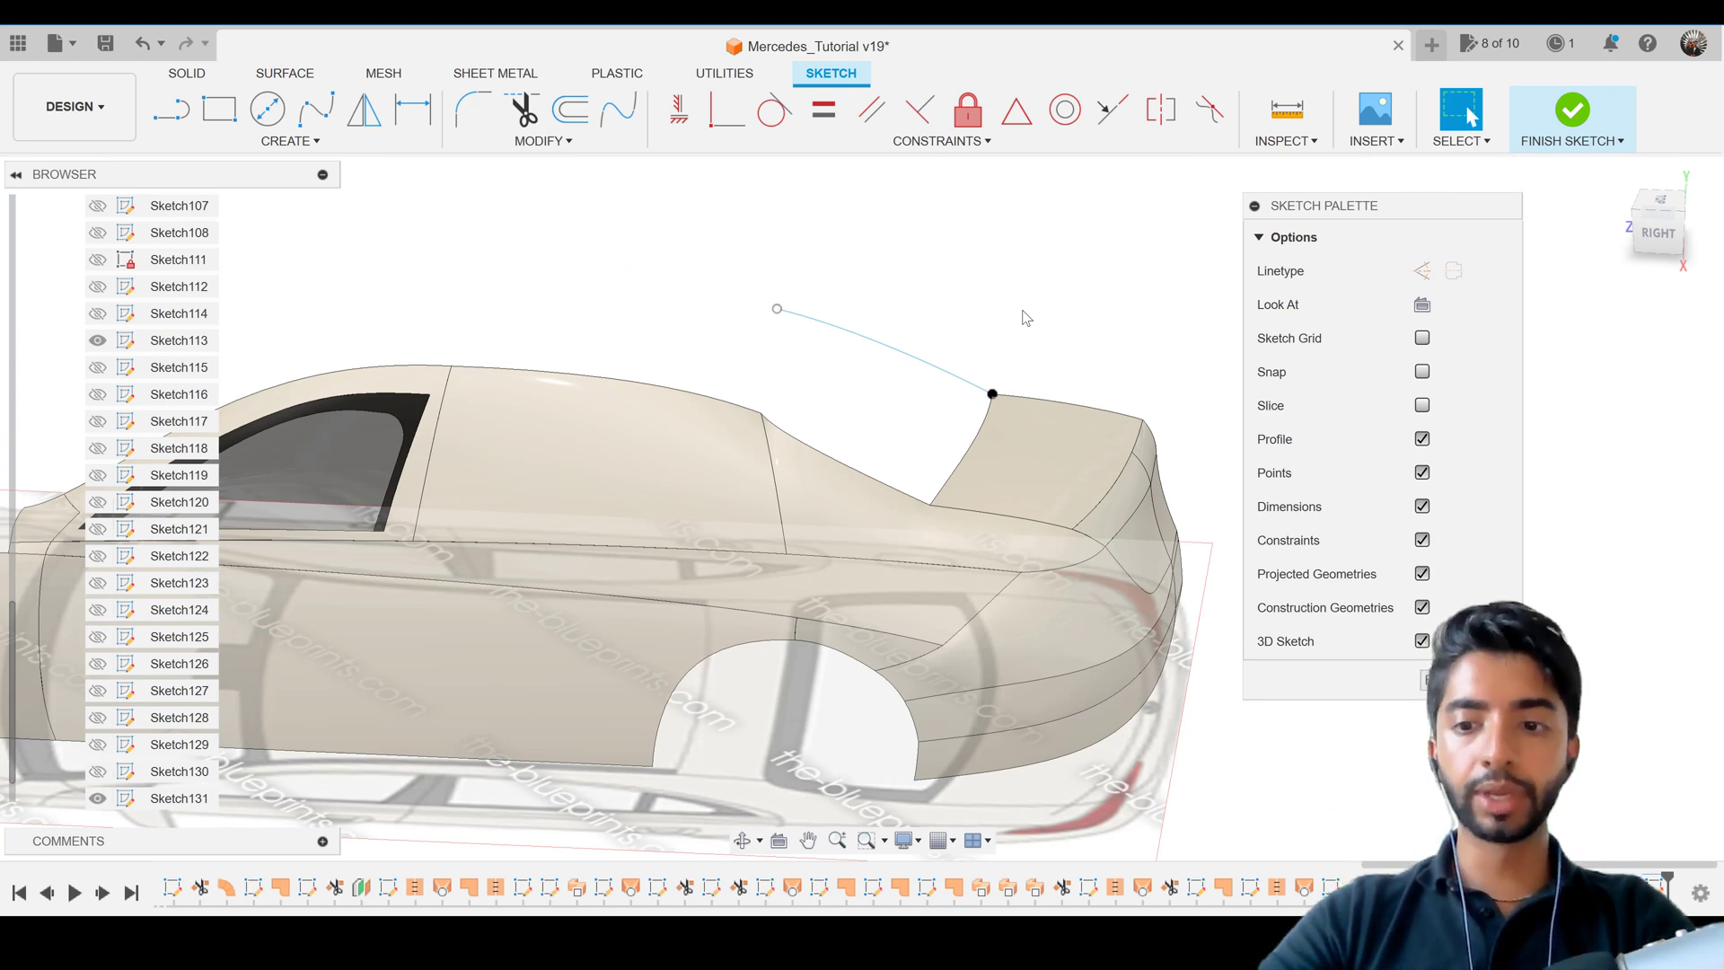
click(1672, 203)
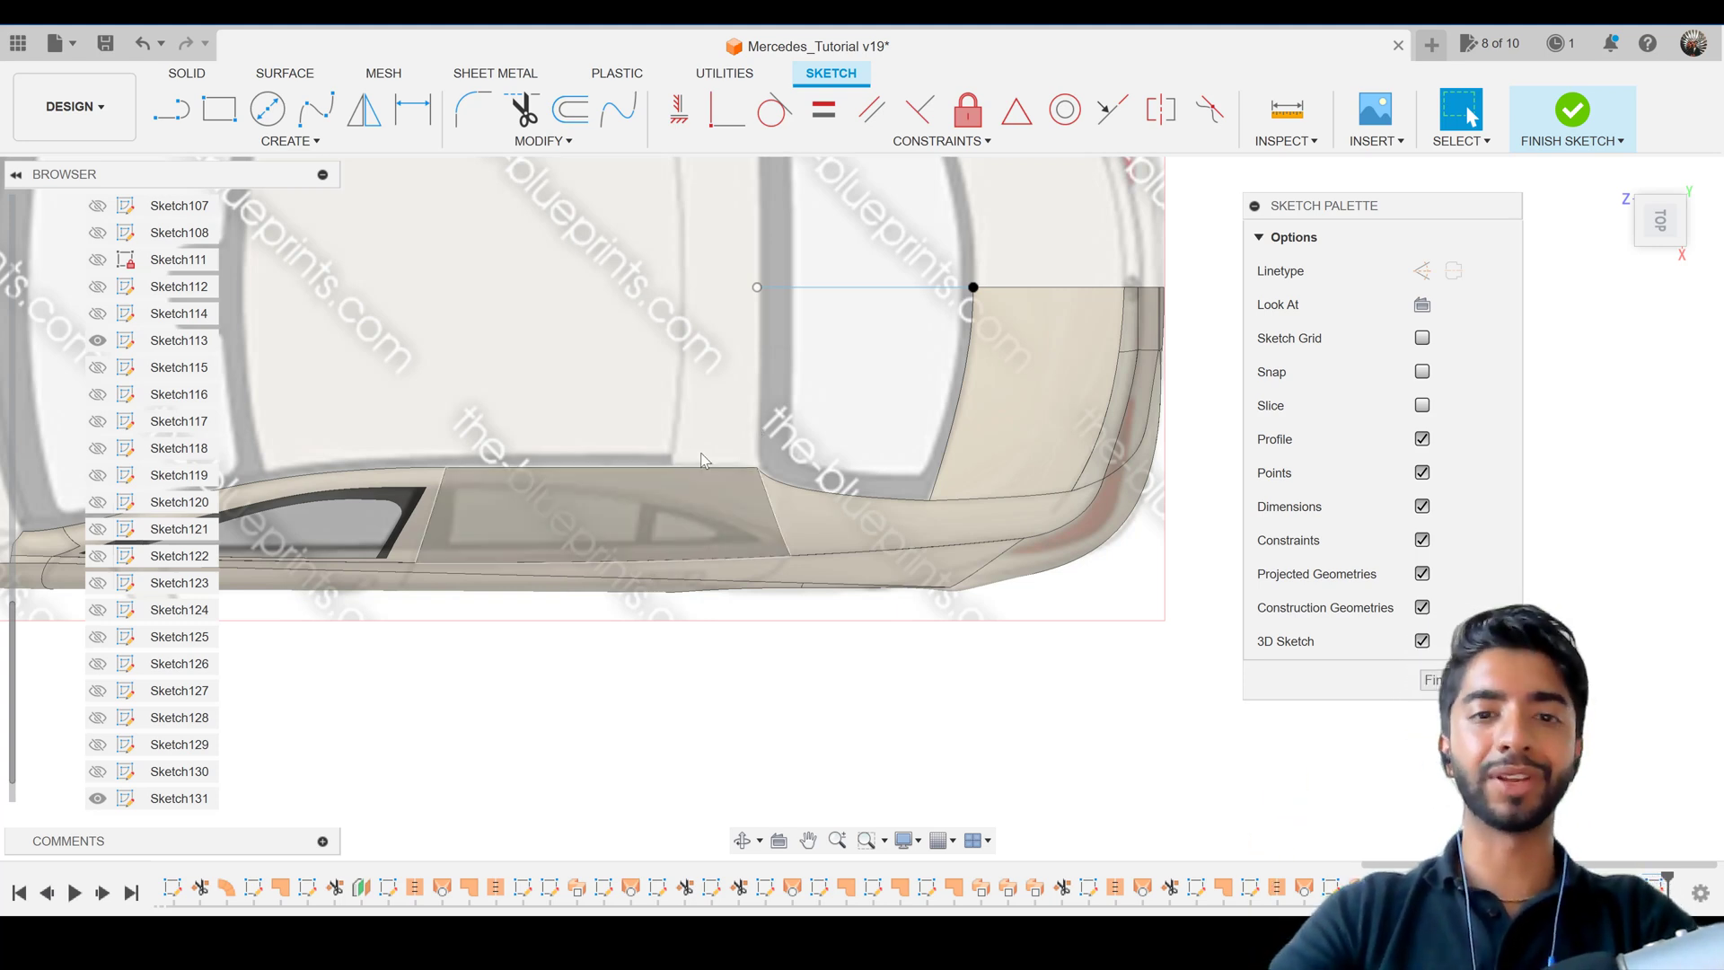
shift+middle_drag(655, 442, 610, 377)
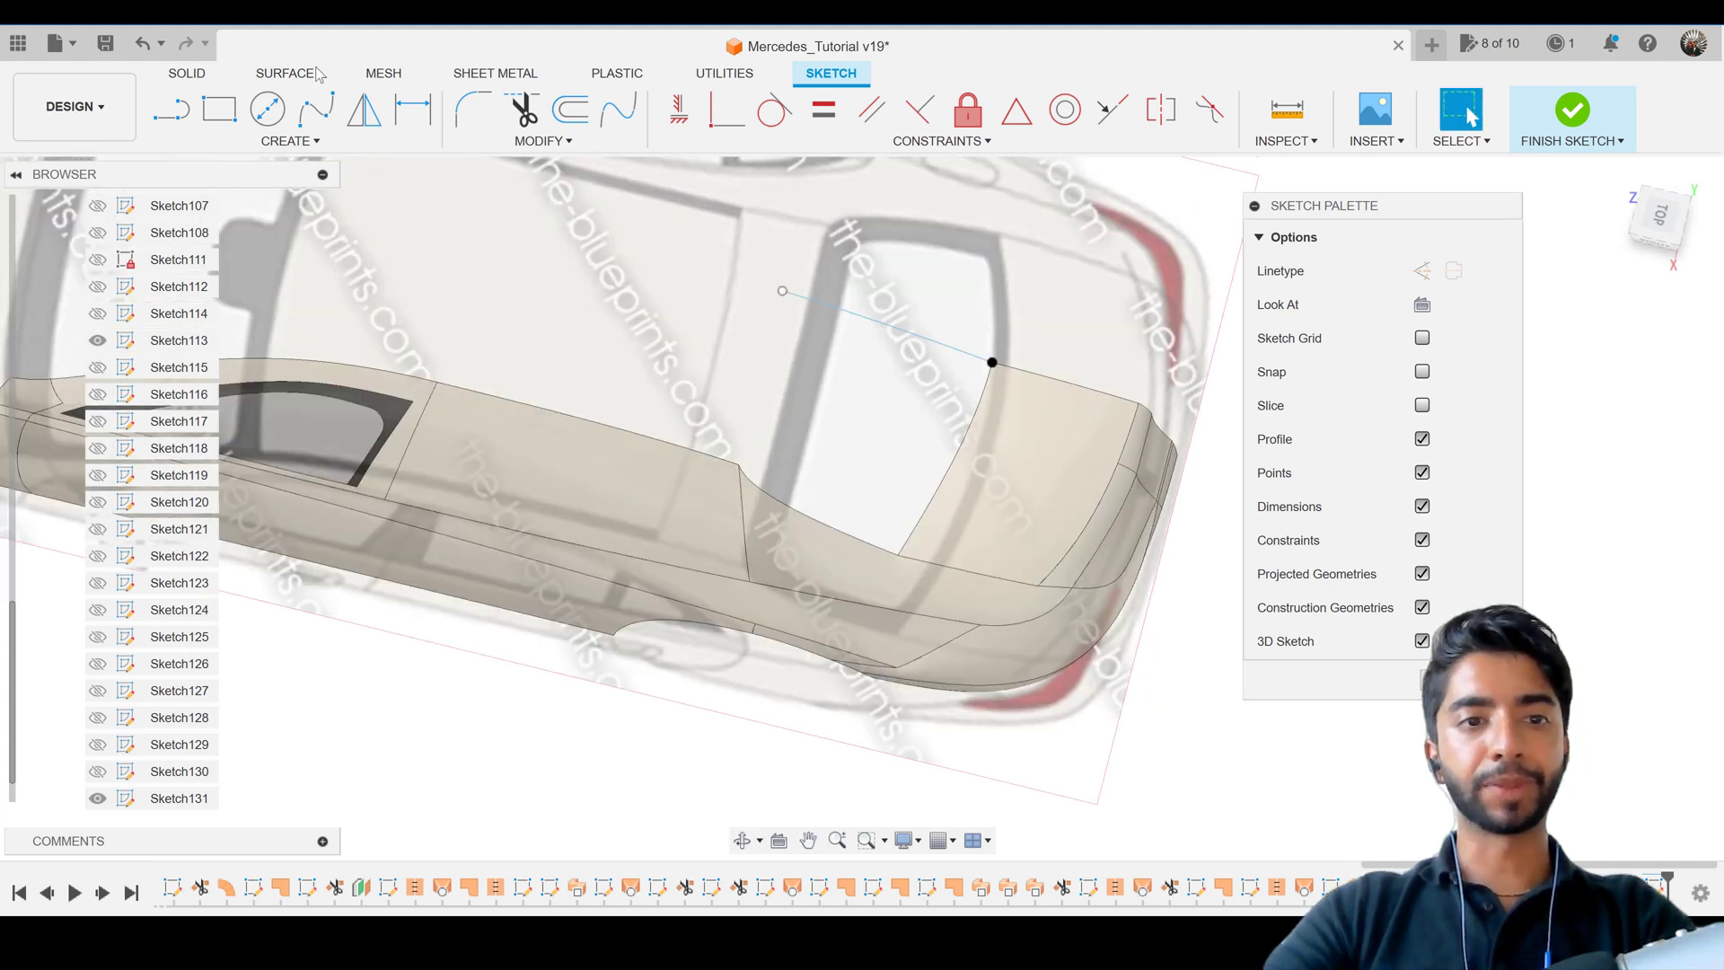
Draw a two-point spline from the roof end of the rear window's centreline curve across to the rear pillar's upper corner.
click(316, 109)
click(783, 290)
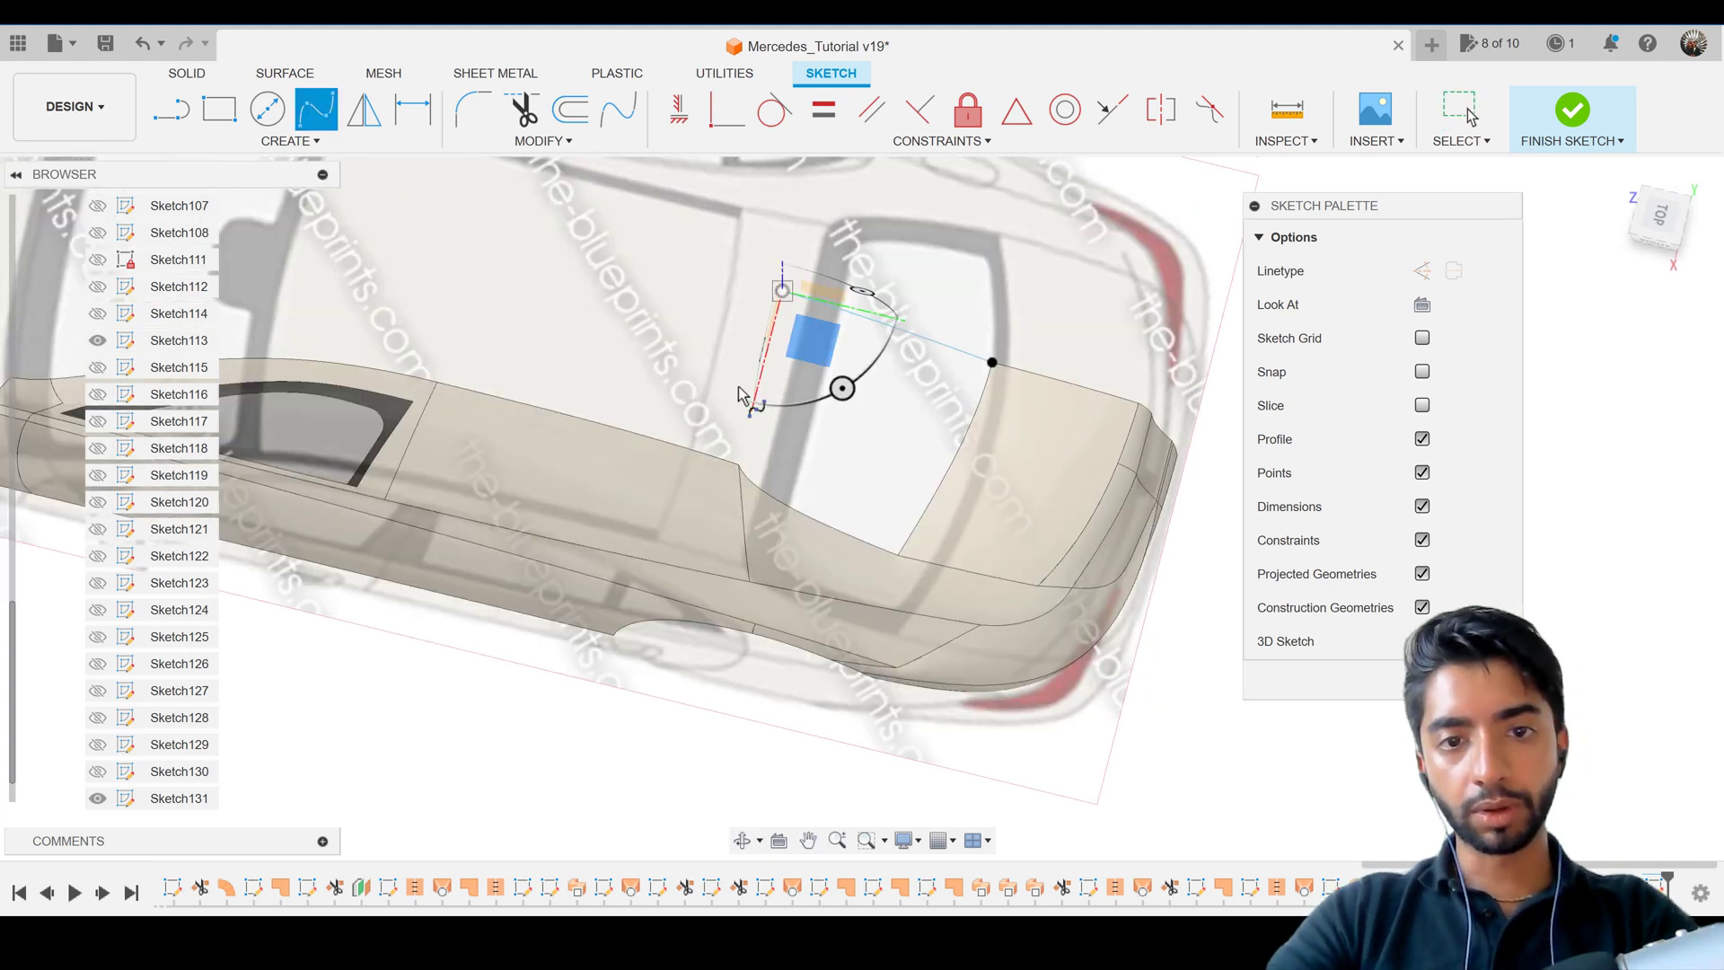
double_click(738, 465)
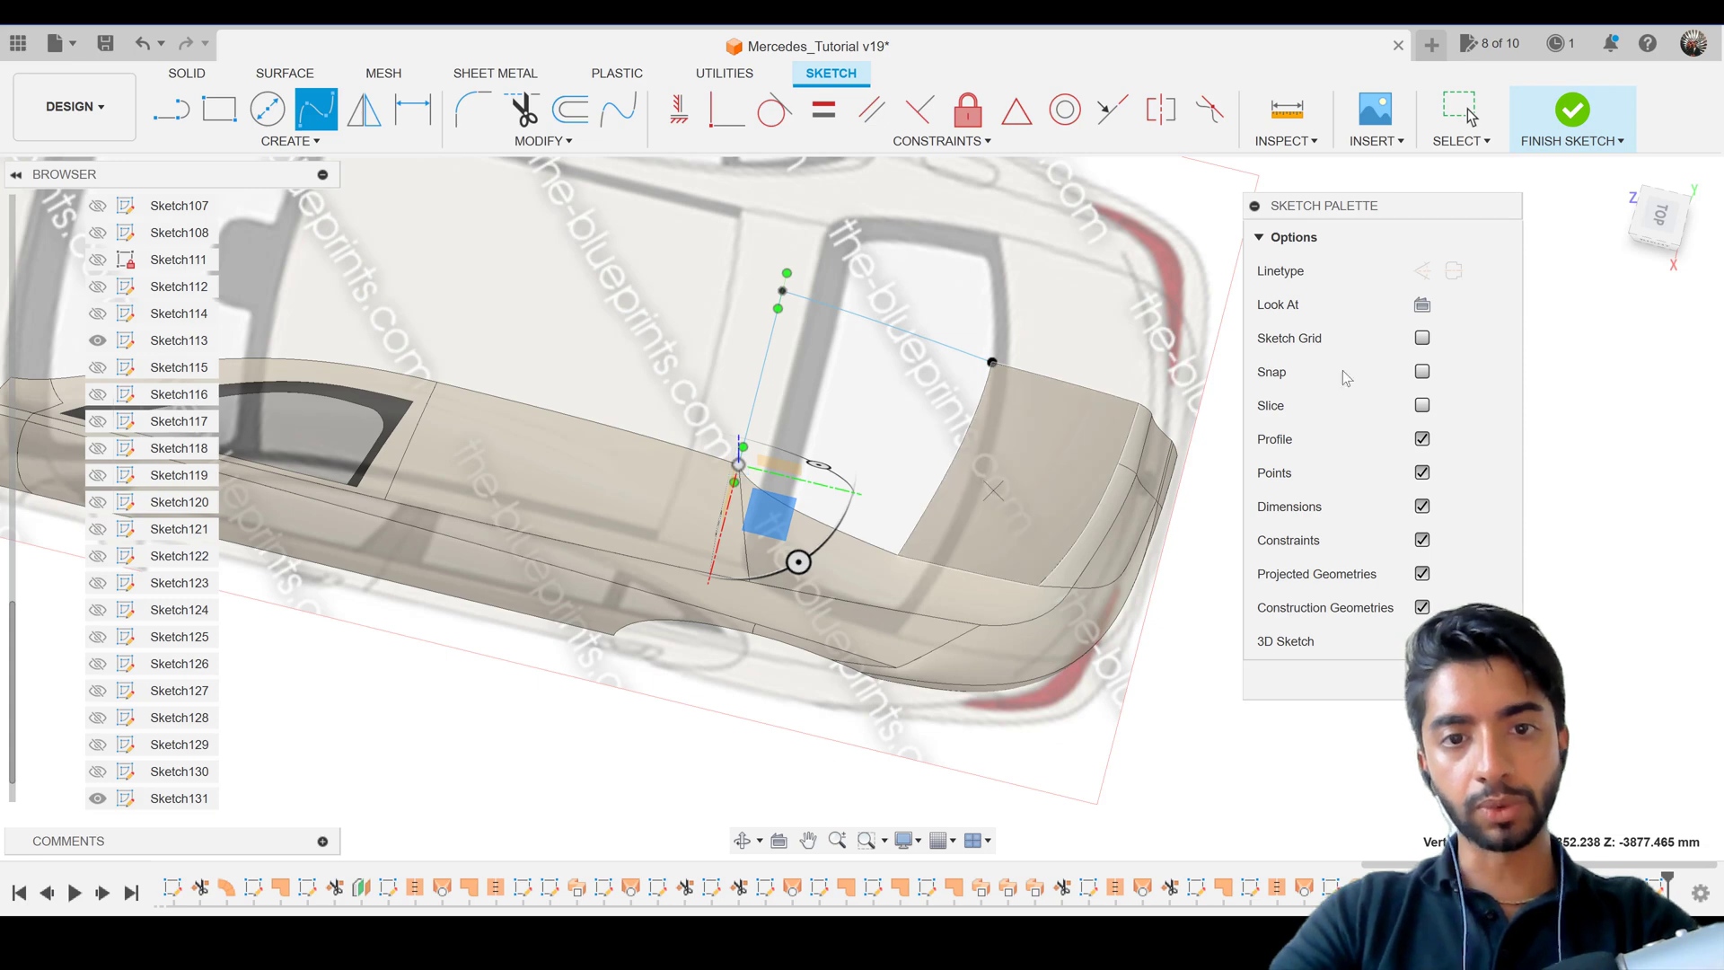
In the top view, move the inner tangent handle point at the spline's pillar end about 38.3 mm outward and 4.4 mm rearward.
shift+middle_drag(803, 422, 685, 470)
scroll(707, 489, up, 5)
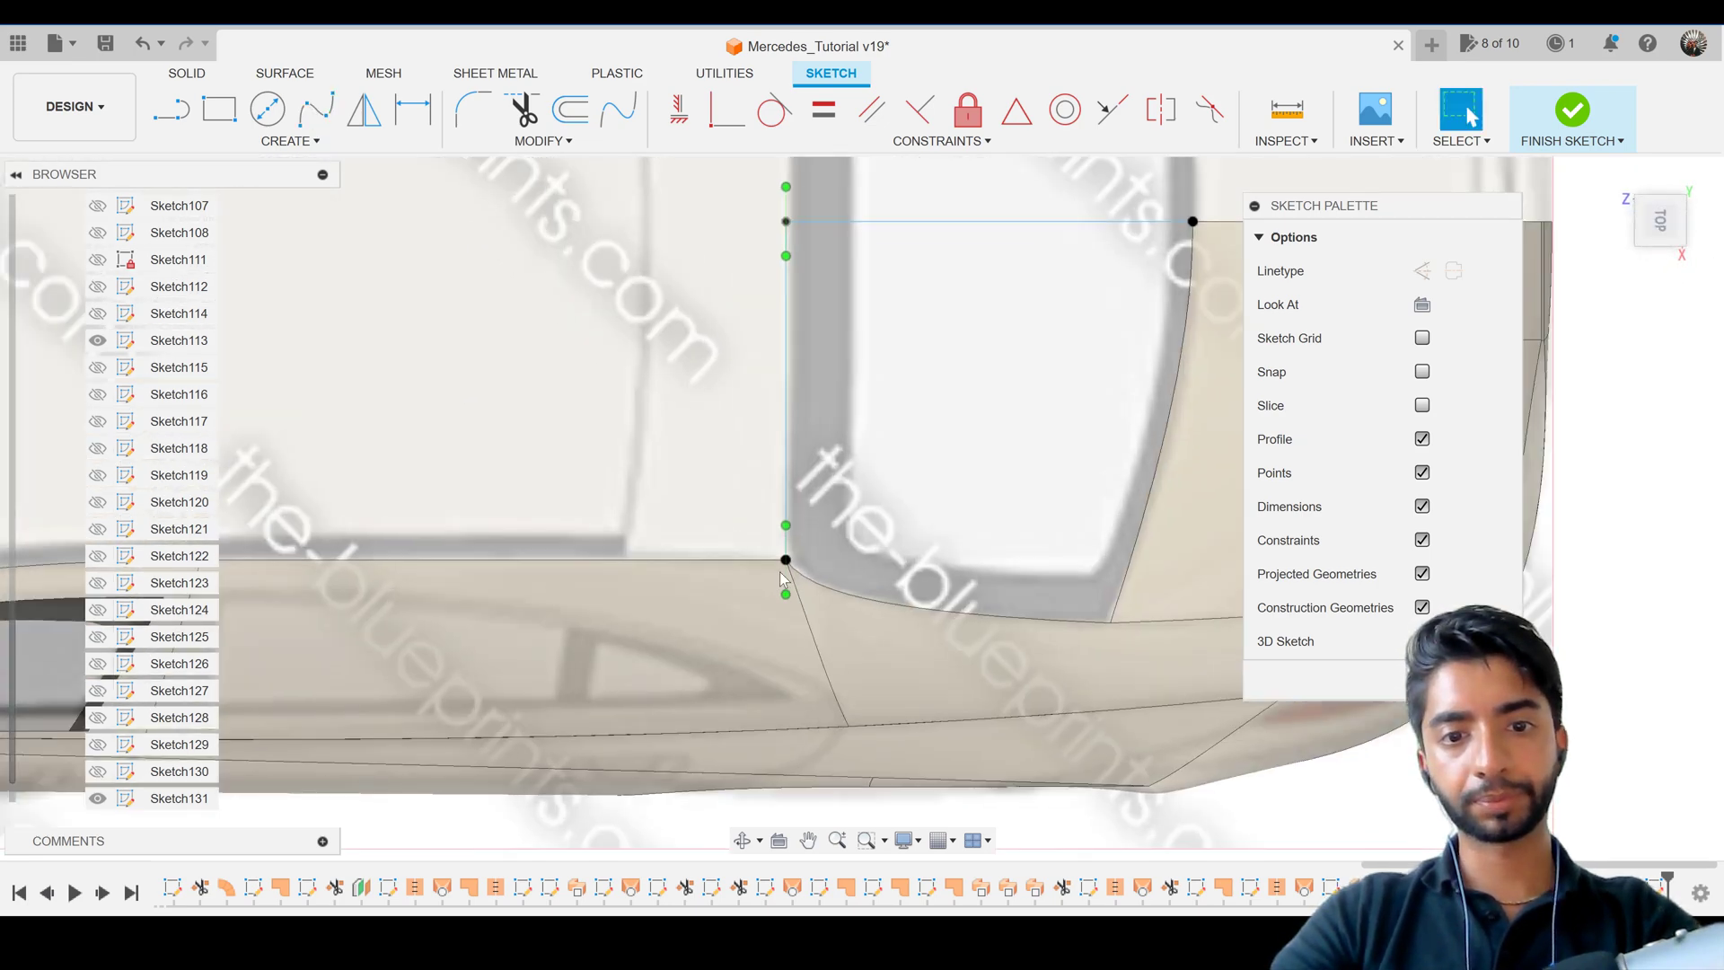
click(794, 499)
key(m)
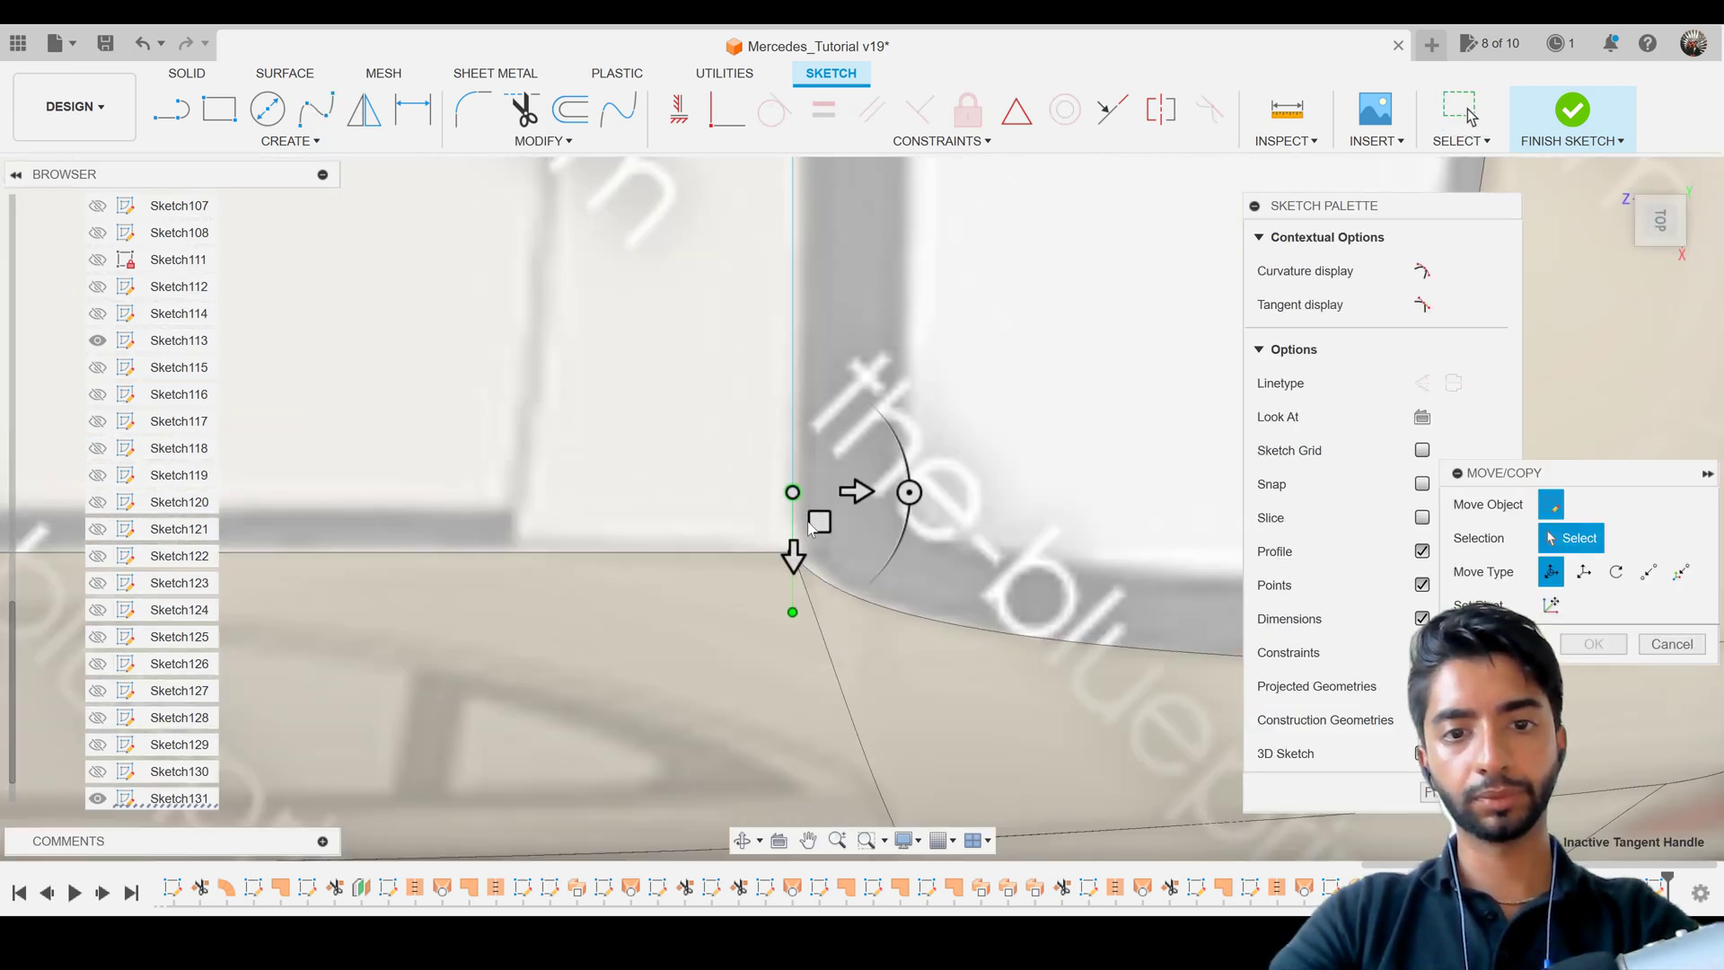
drag(819, 521, 814, 561)
scroll(918, 400, down, 5)
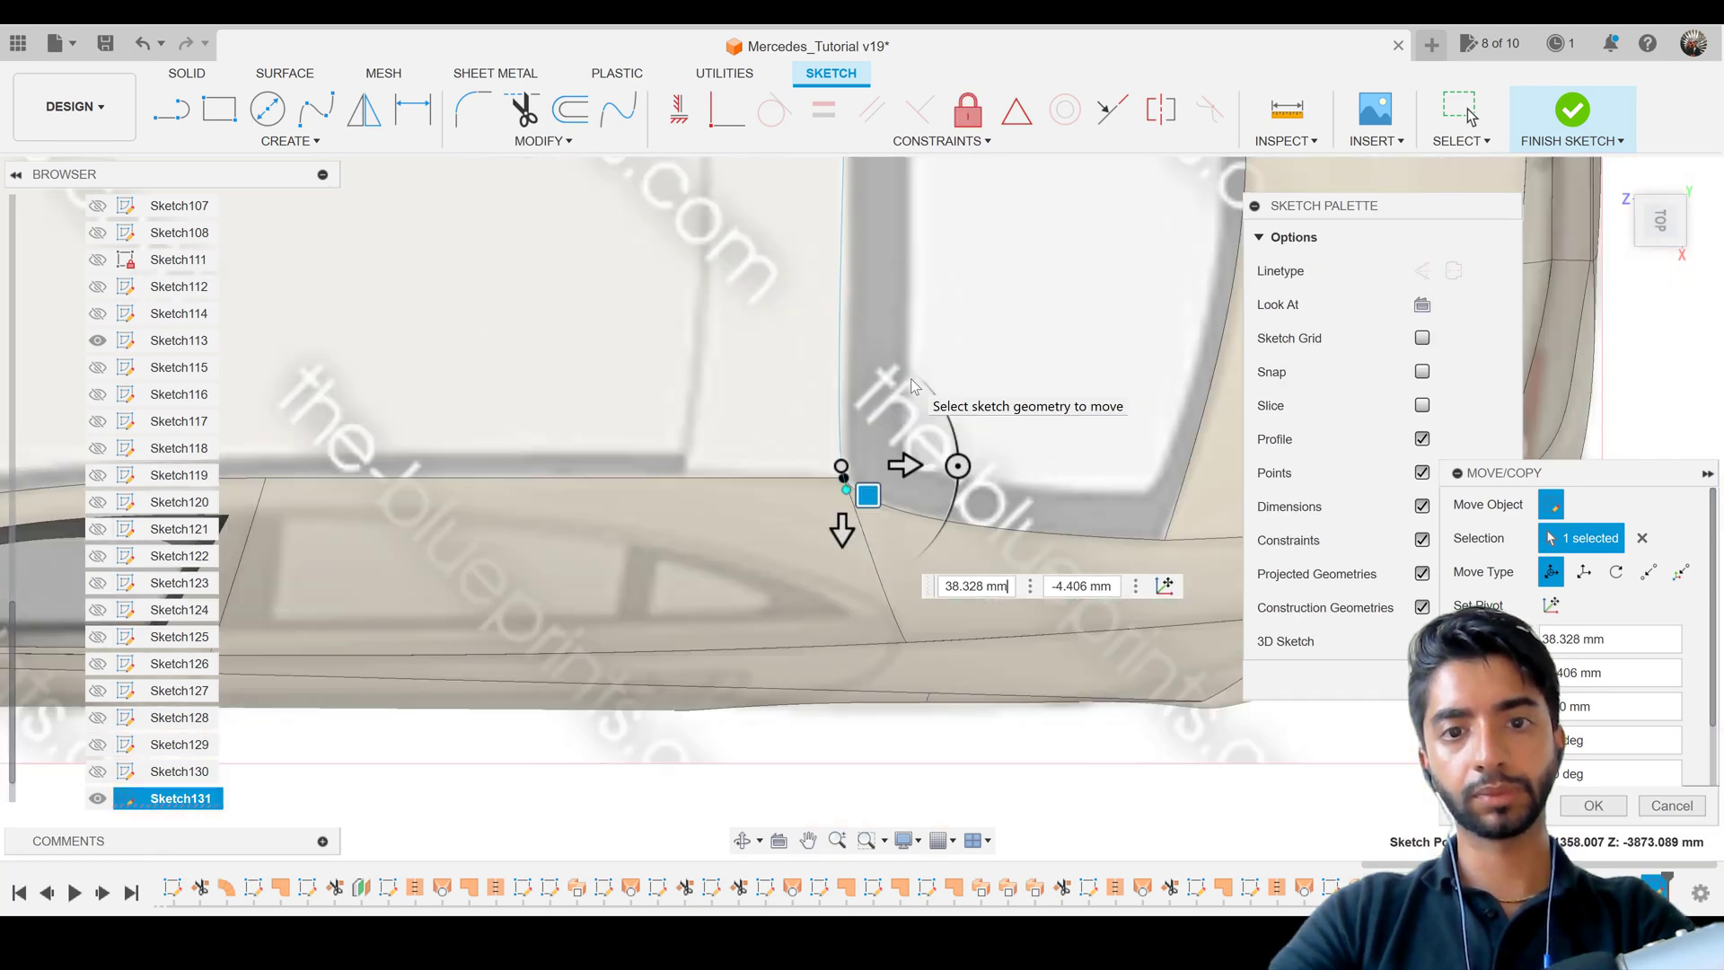
click(1587, 812)
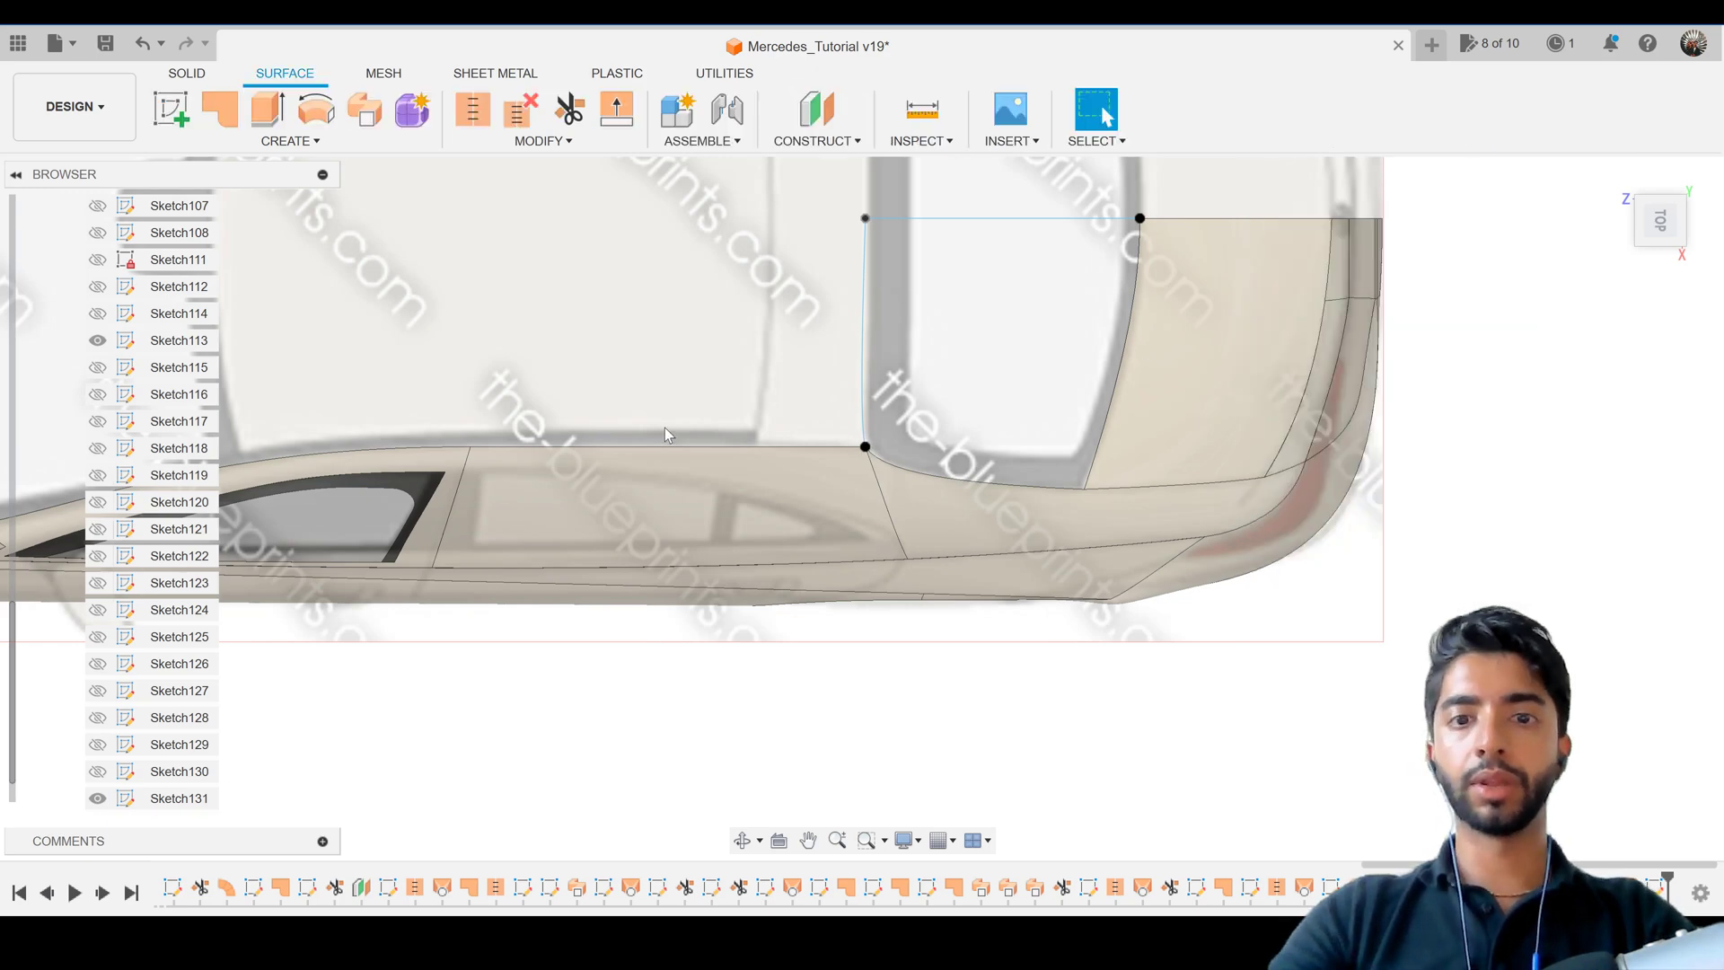
Patch the rear window as a new body from the centreline spline, roof spline, pillar edge and trunk edge, and inspect its shape.
scroll(665, 427, down, 2)
mouse_move(783, 410)
shift+middle_down()
mouse_move(719, 323)
mouse_move(763, 383)
mouse_move(685, 589)
mouse_move(567, 326)
shift+middle_up()
click(232, 112)
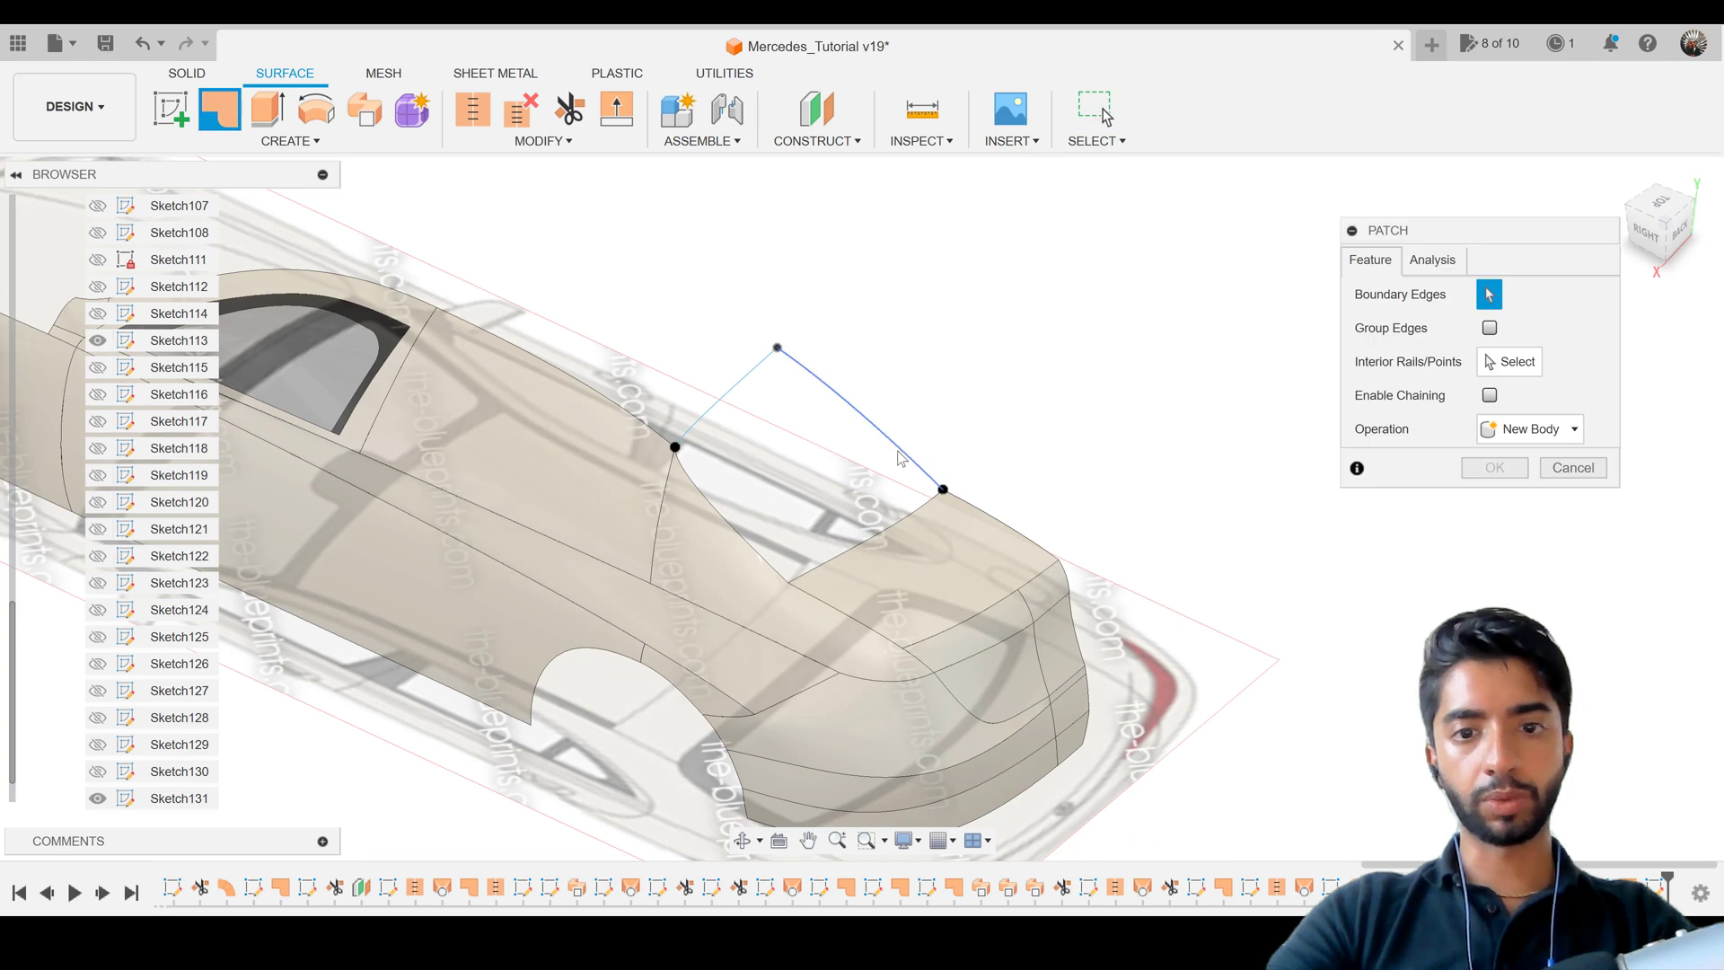
click(901, 456)
click(718, 409)
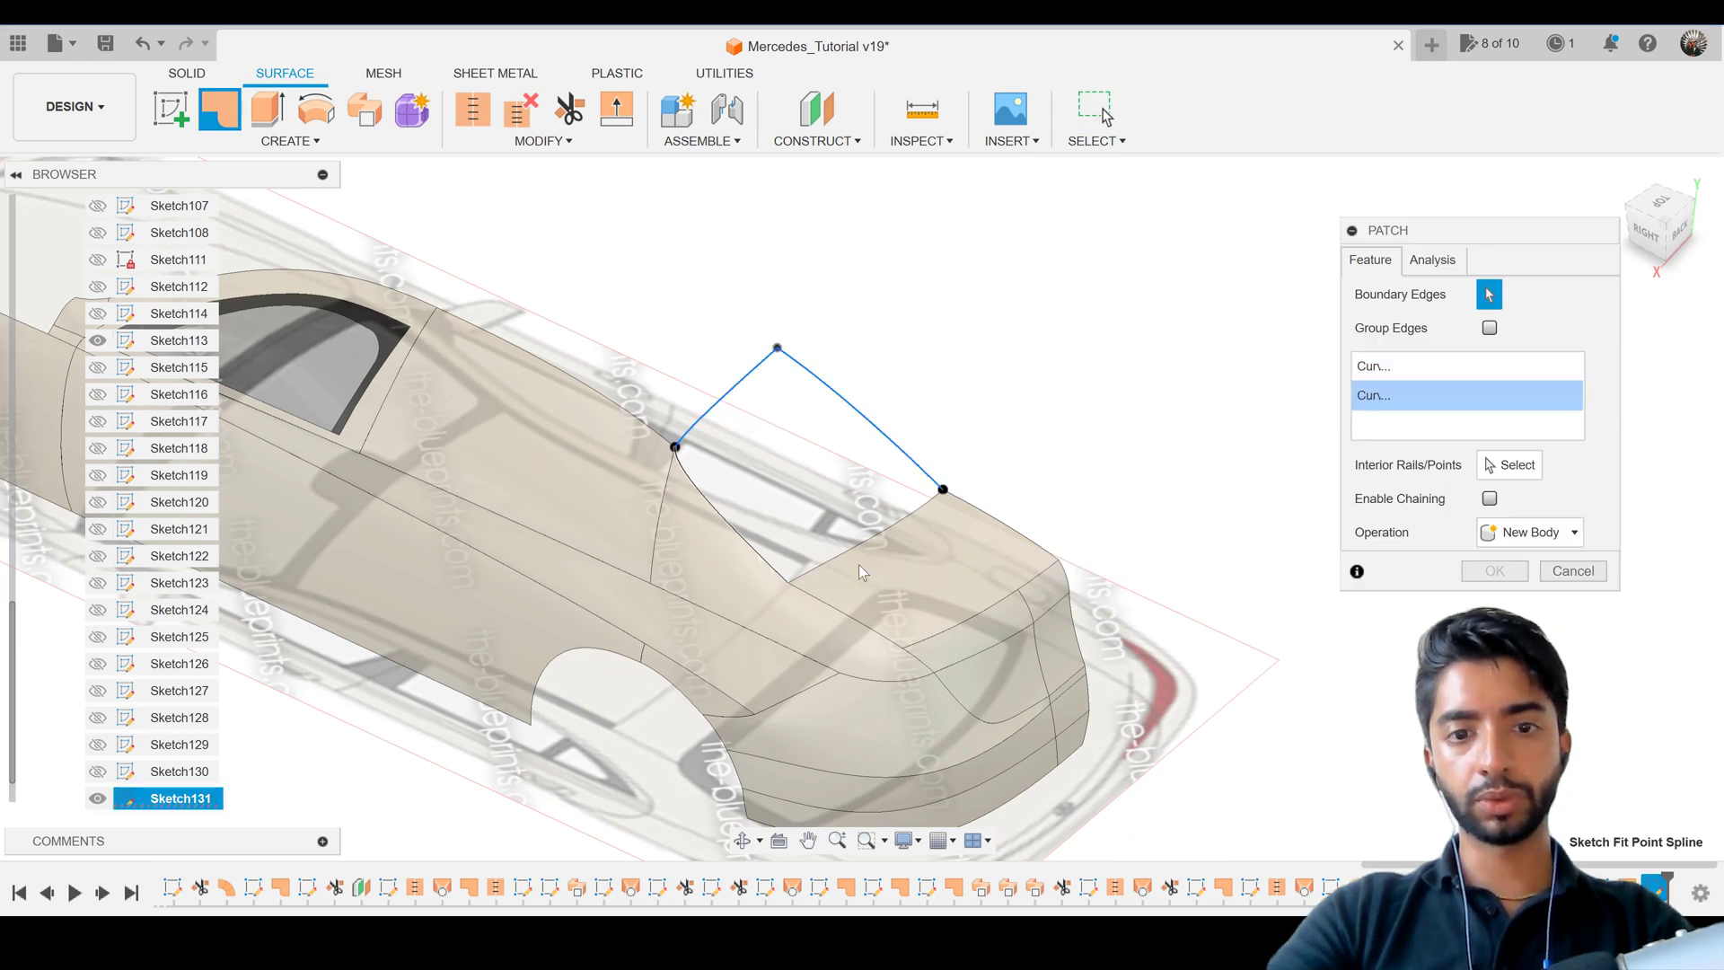
click(733, 516)
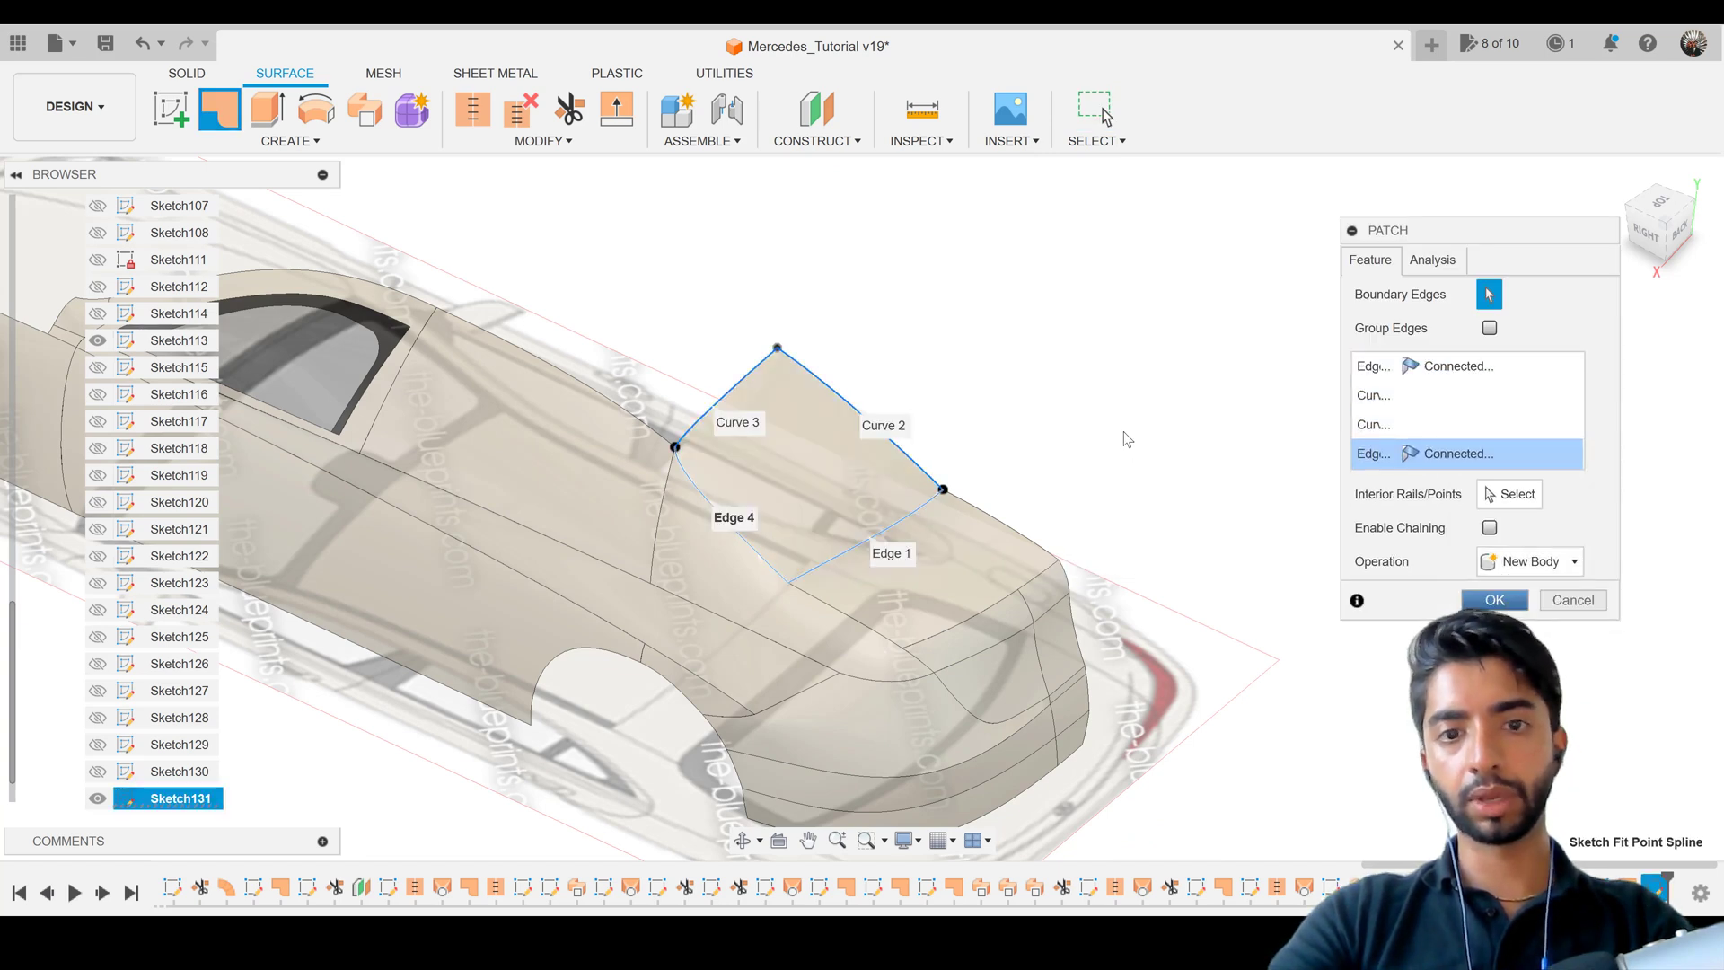
click(1494, 571)
shift+middle_drag(763, 537, 984, 519)
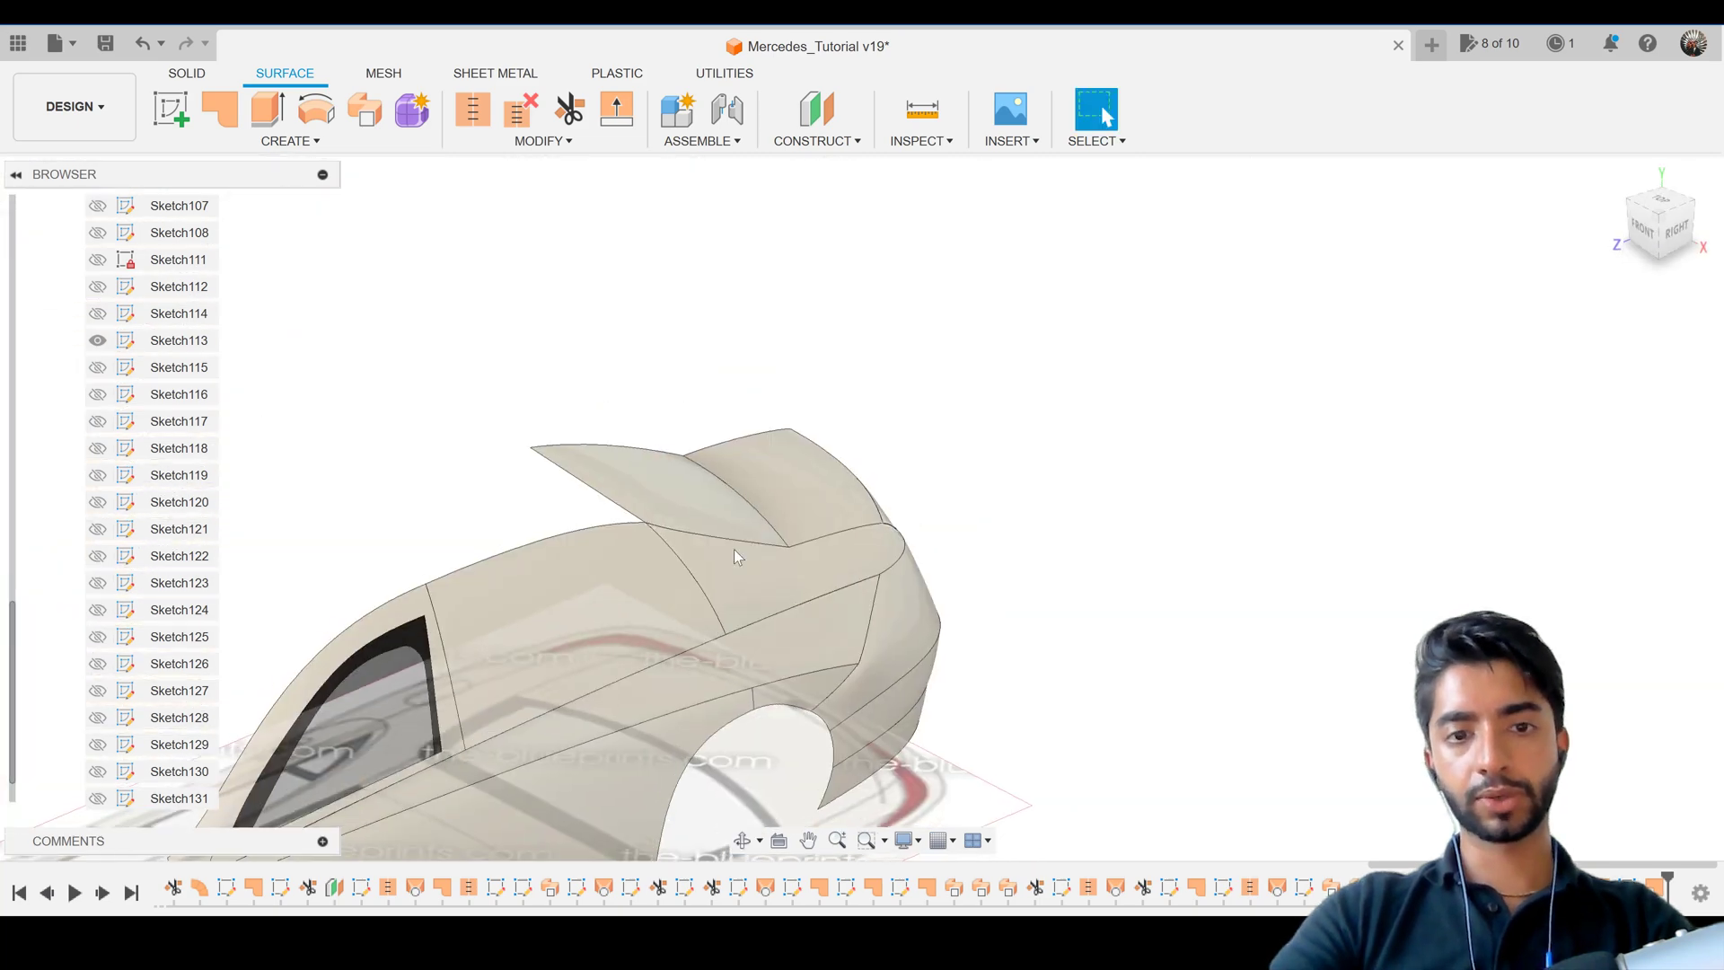
scroll(733, 551, down, 5)
middle_drag(734, 551, 949, 476)
key(Escape)
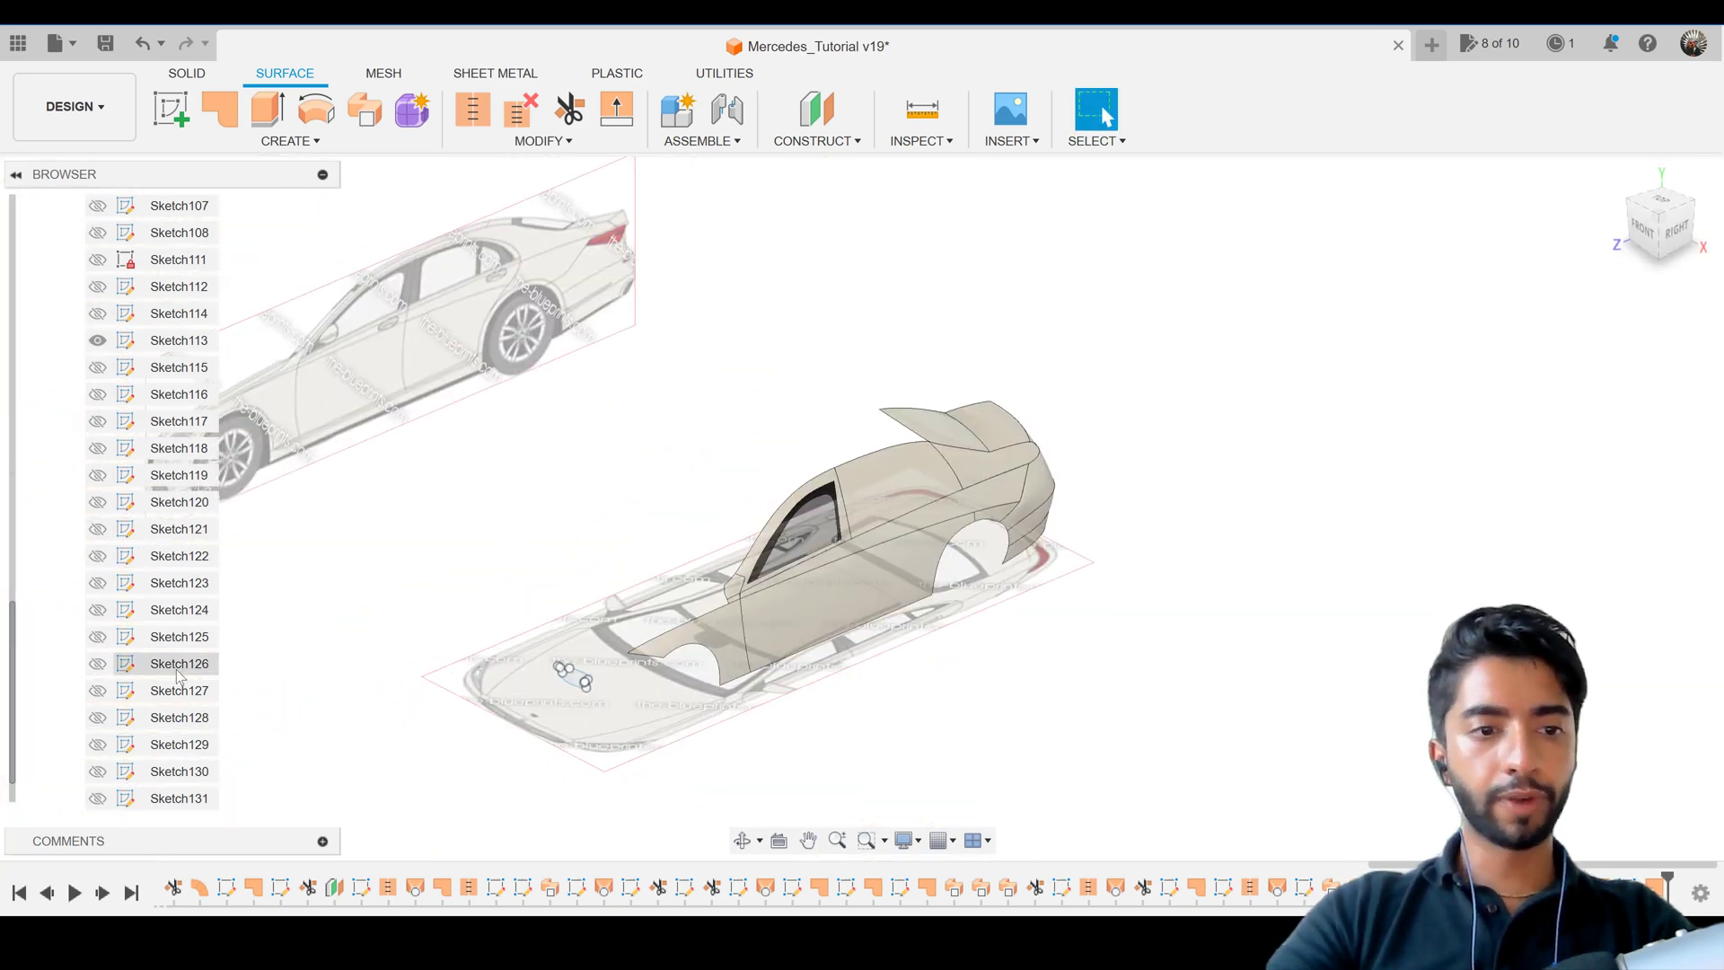
Collapse the list of sketches in the browser and expand the list of bodies.
scroll(152, 665, up, 3)
click(154, 472)
scroll(155, 458, up, 10)
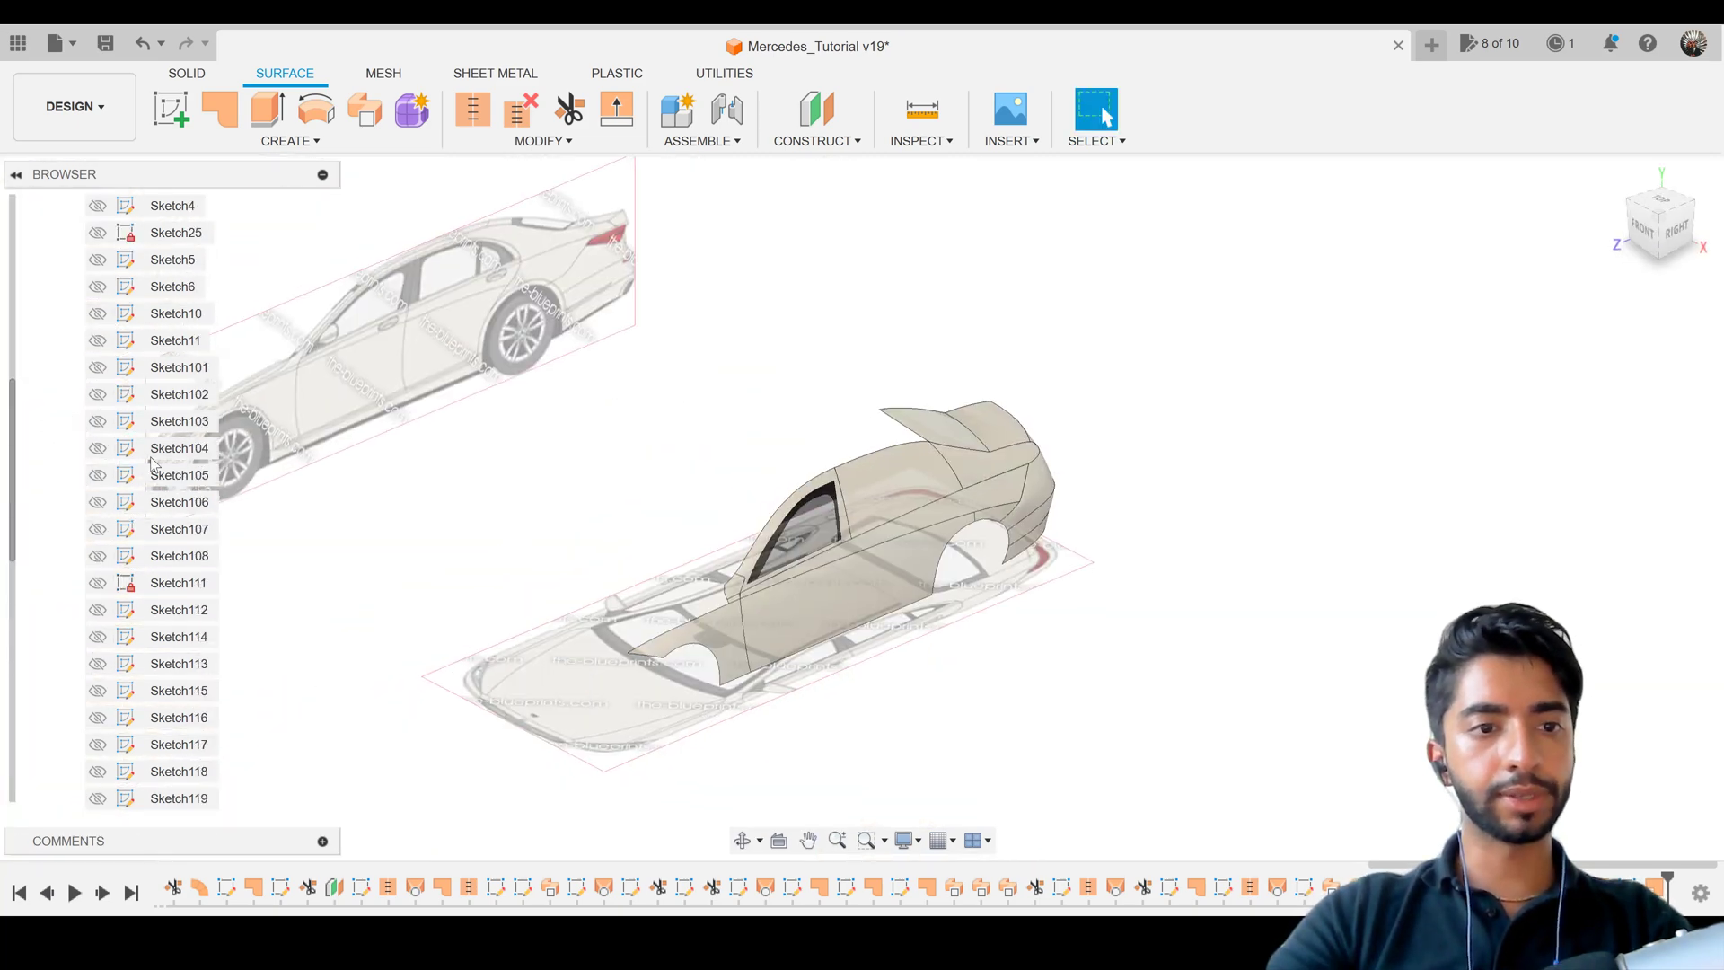
click(50, 369)
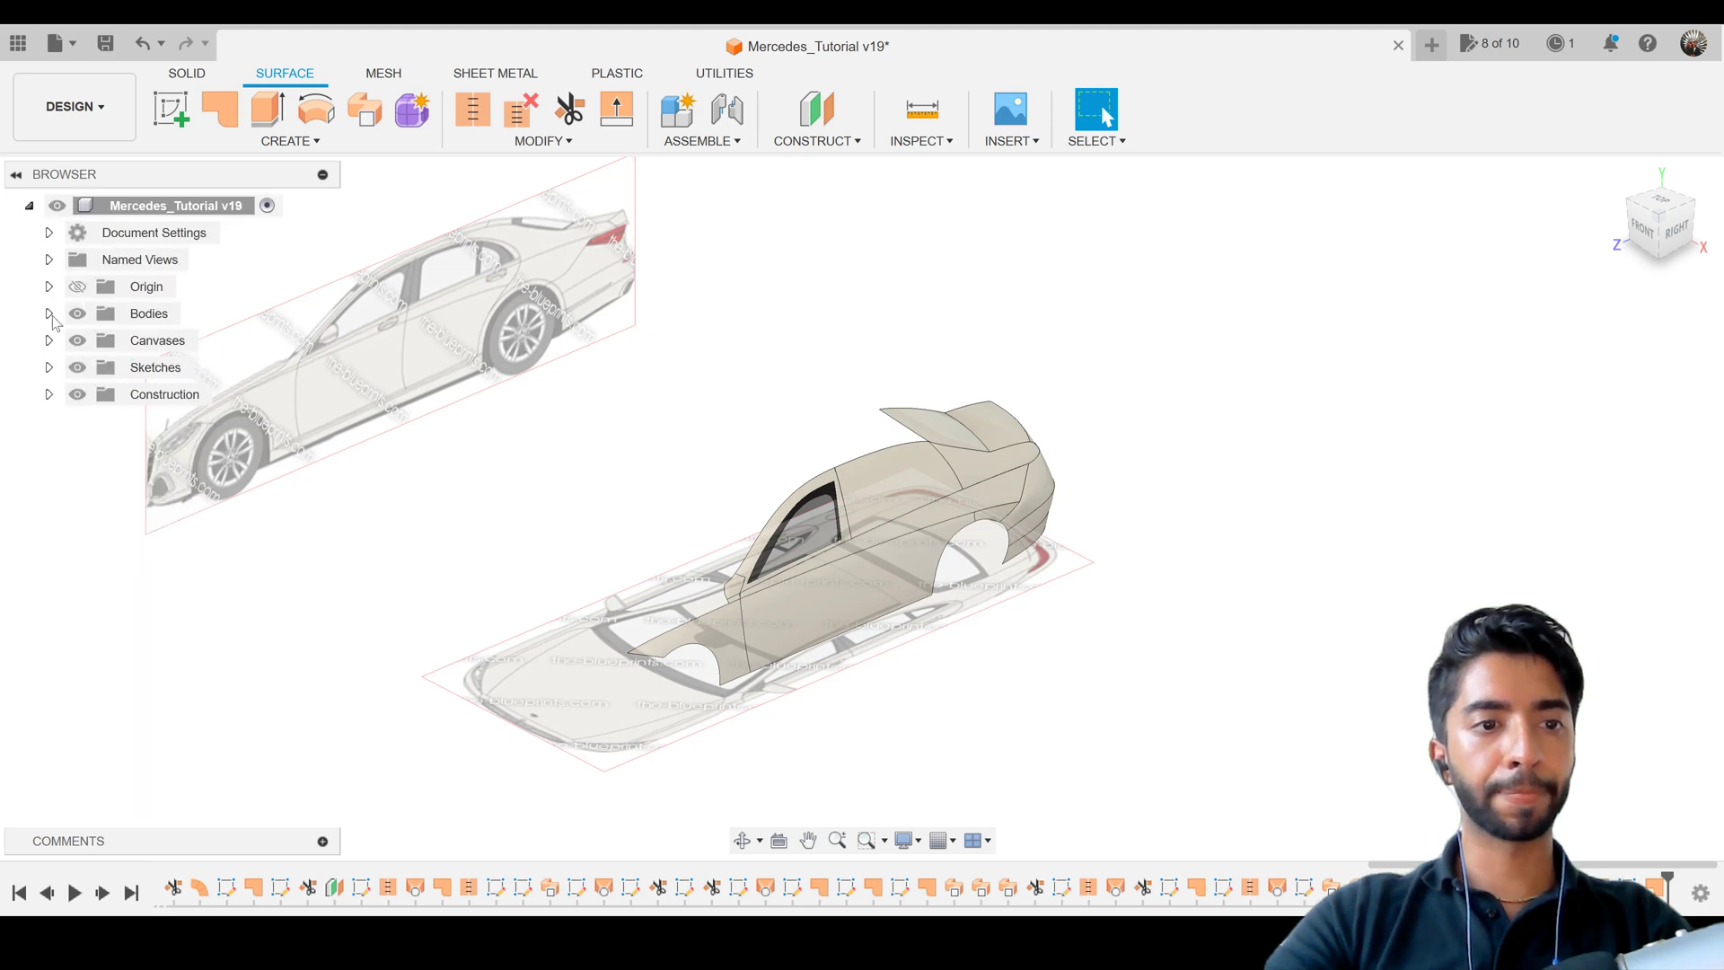
click(49, 313)
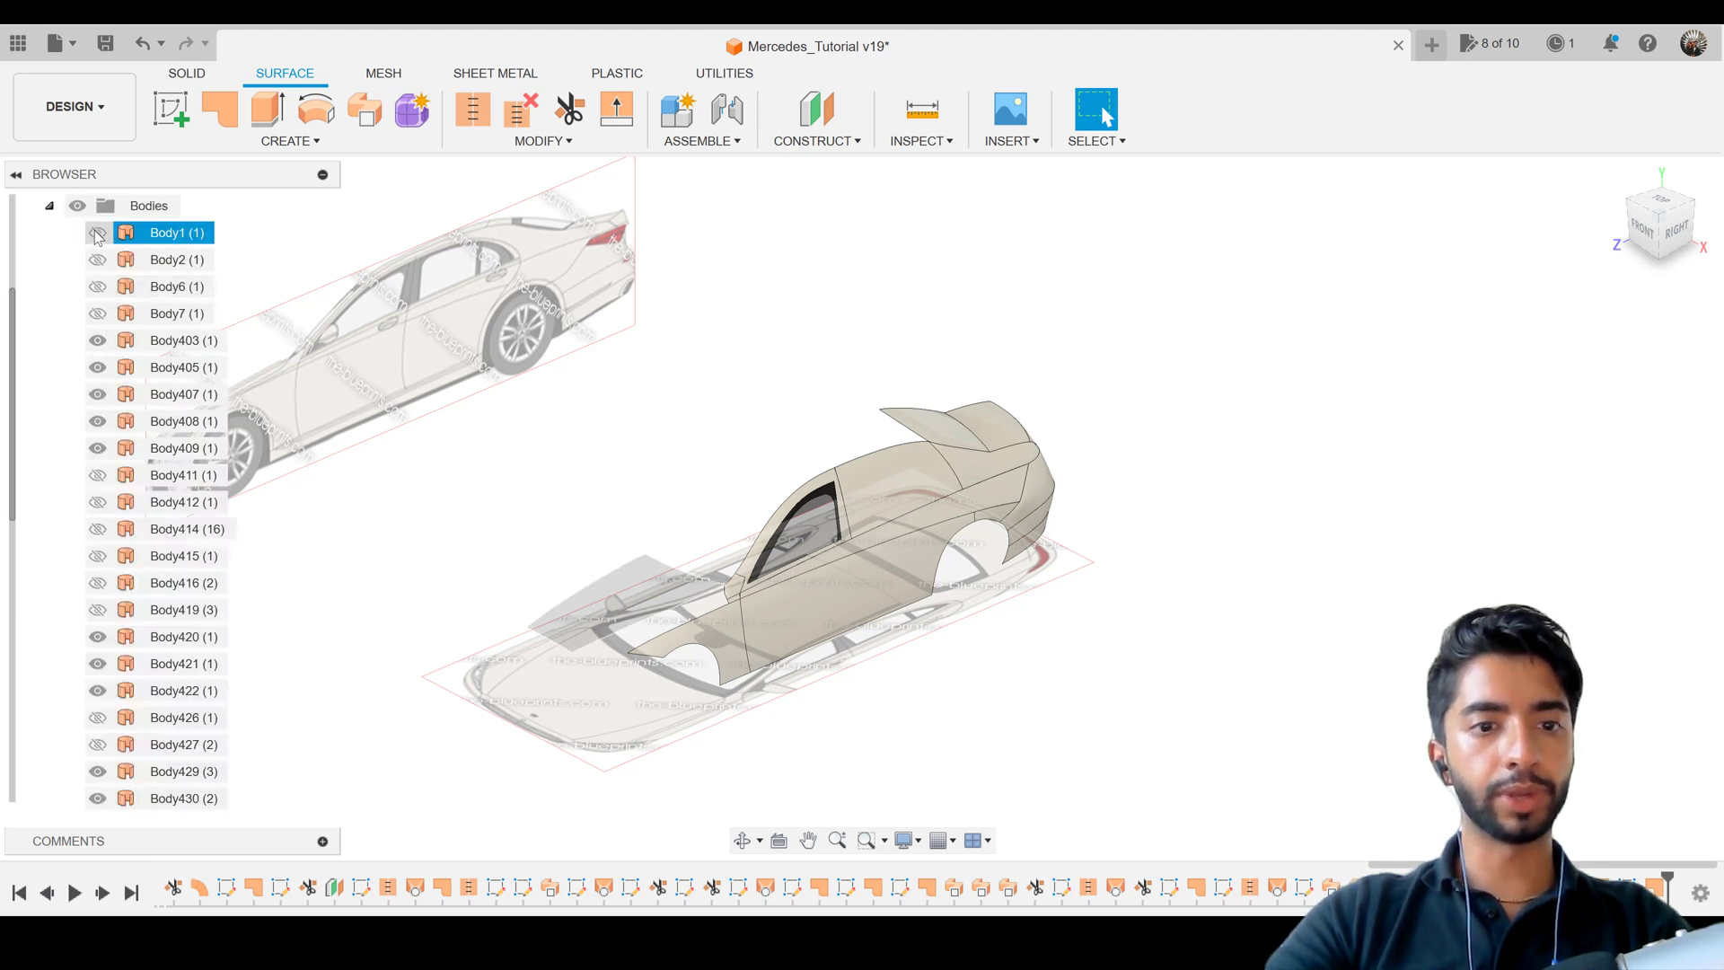
Try showing the hood bodies Body1, Body2 and Body6 one at a time, and hide them again.
click(98, 233)
click(98, 260)
click(98, 286)
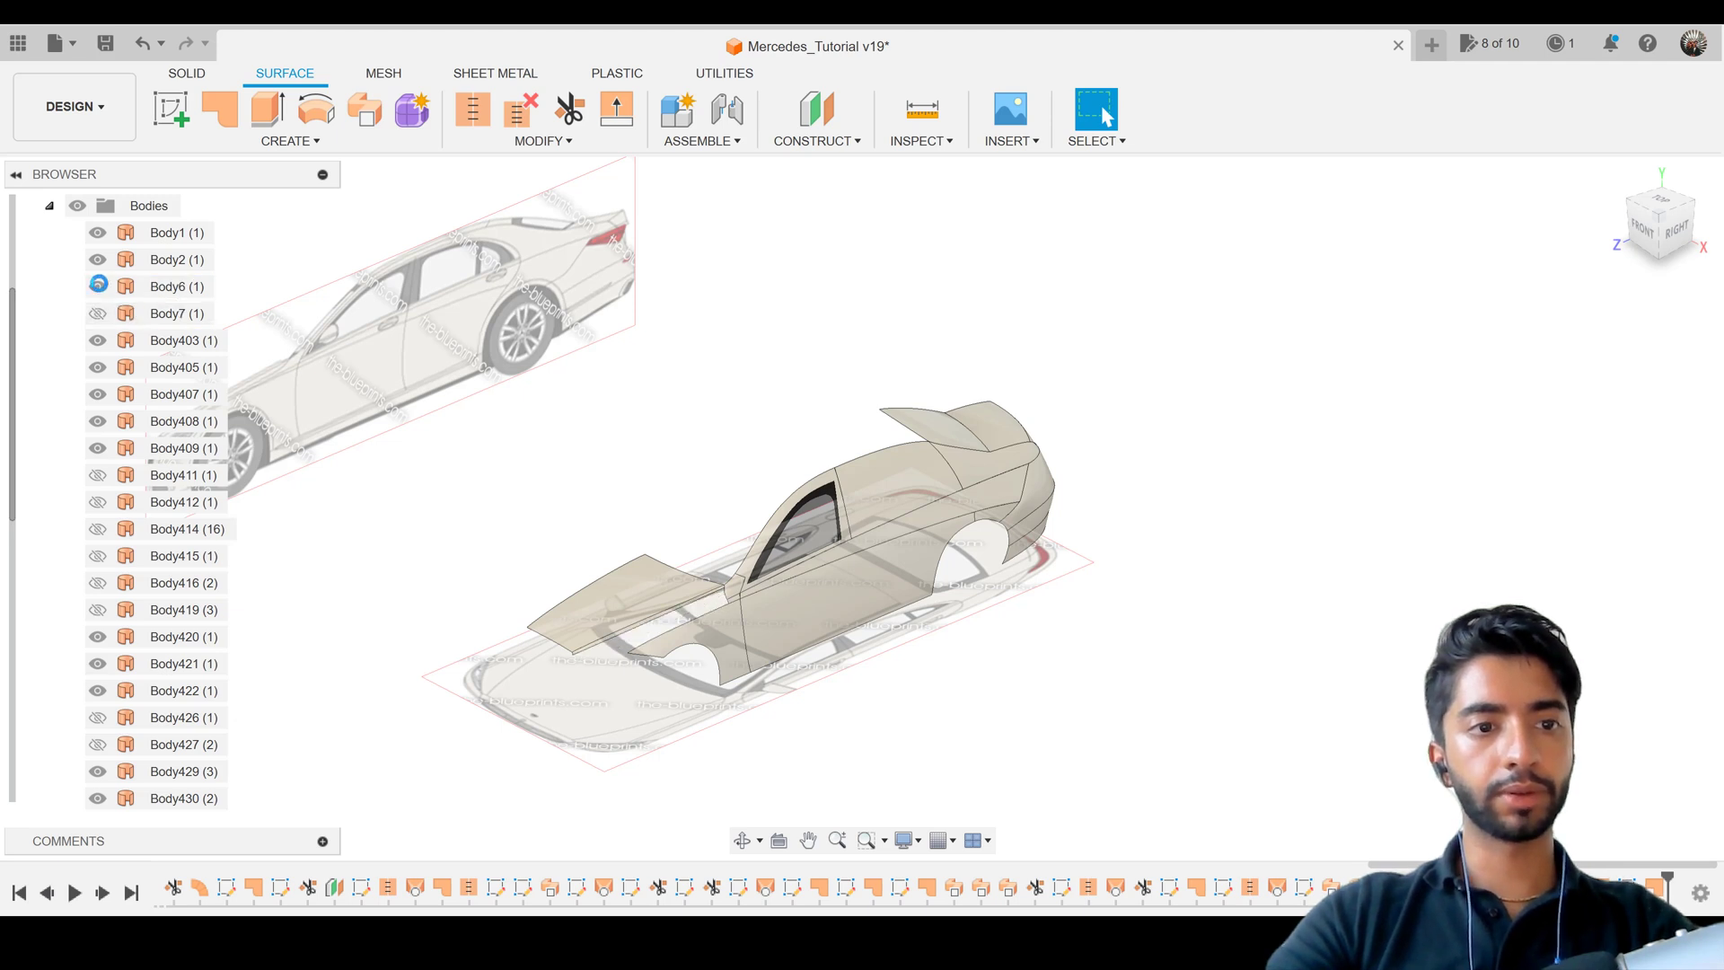
click(98, 287)
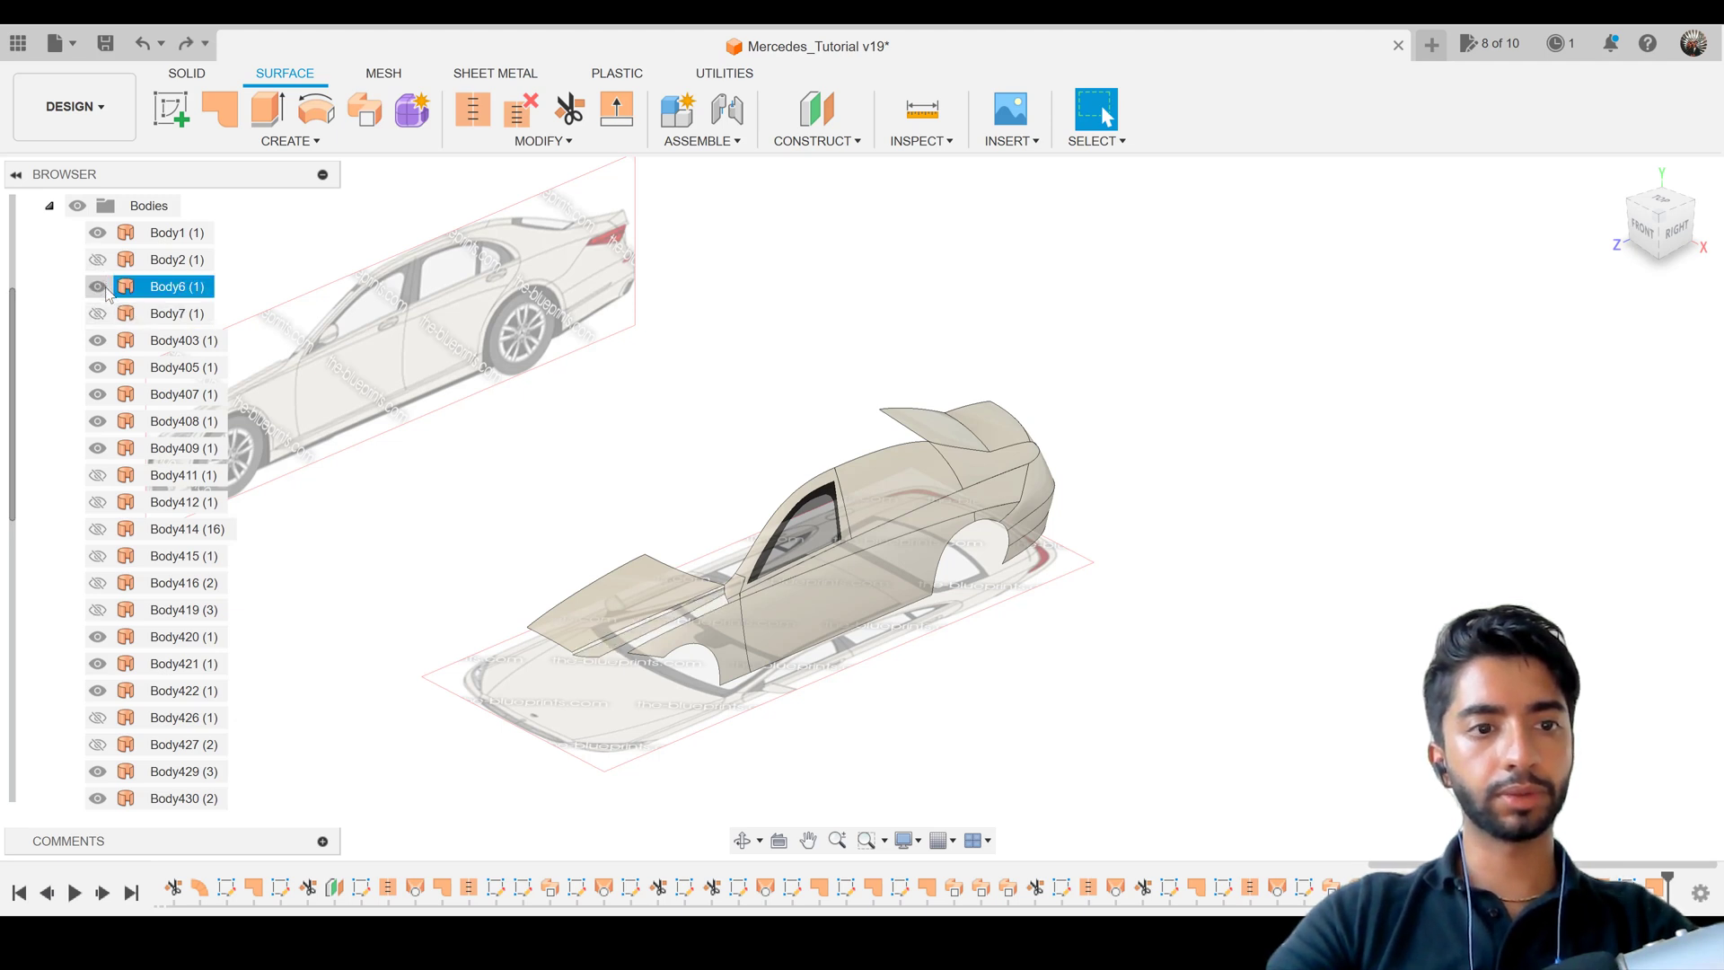
click(98, 233)
Save the design as a new version with the description User Saved.
key(ctrl+s)
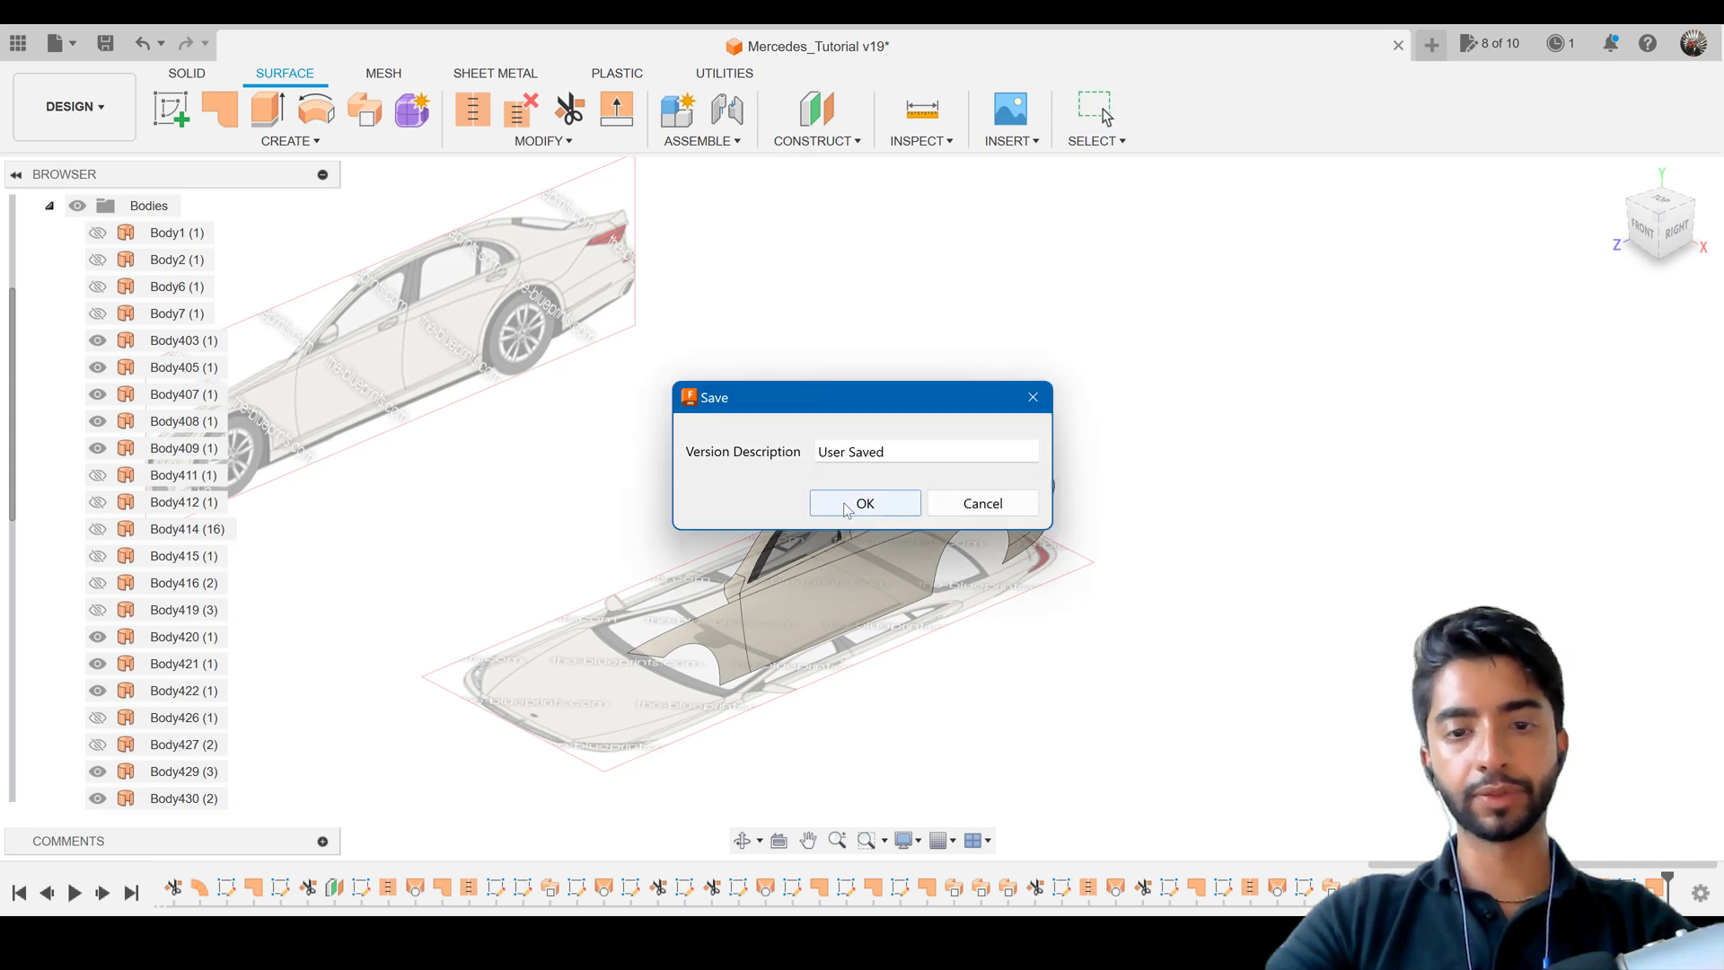
click(865, 505)
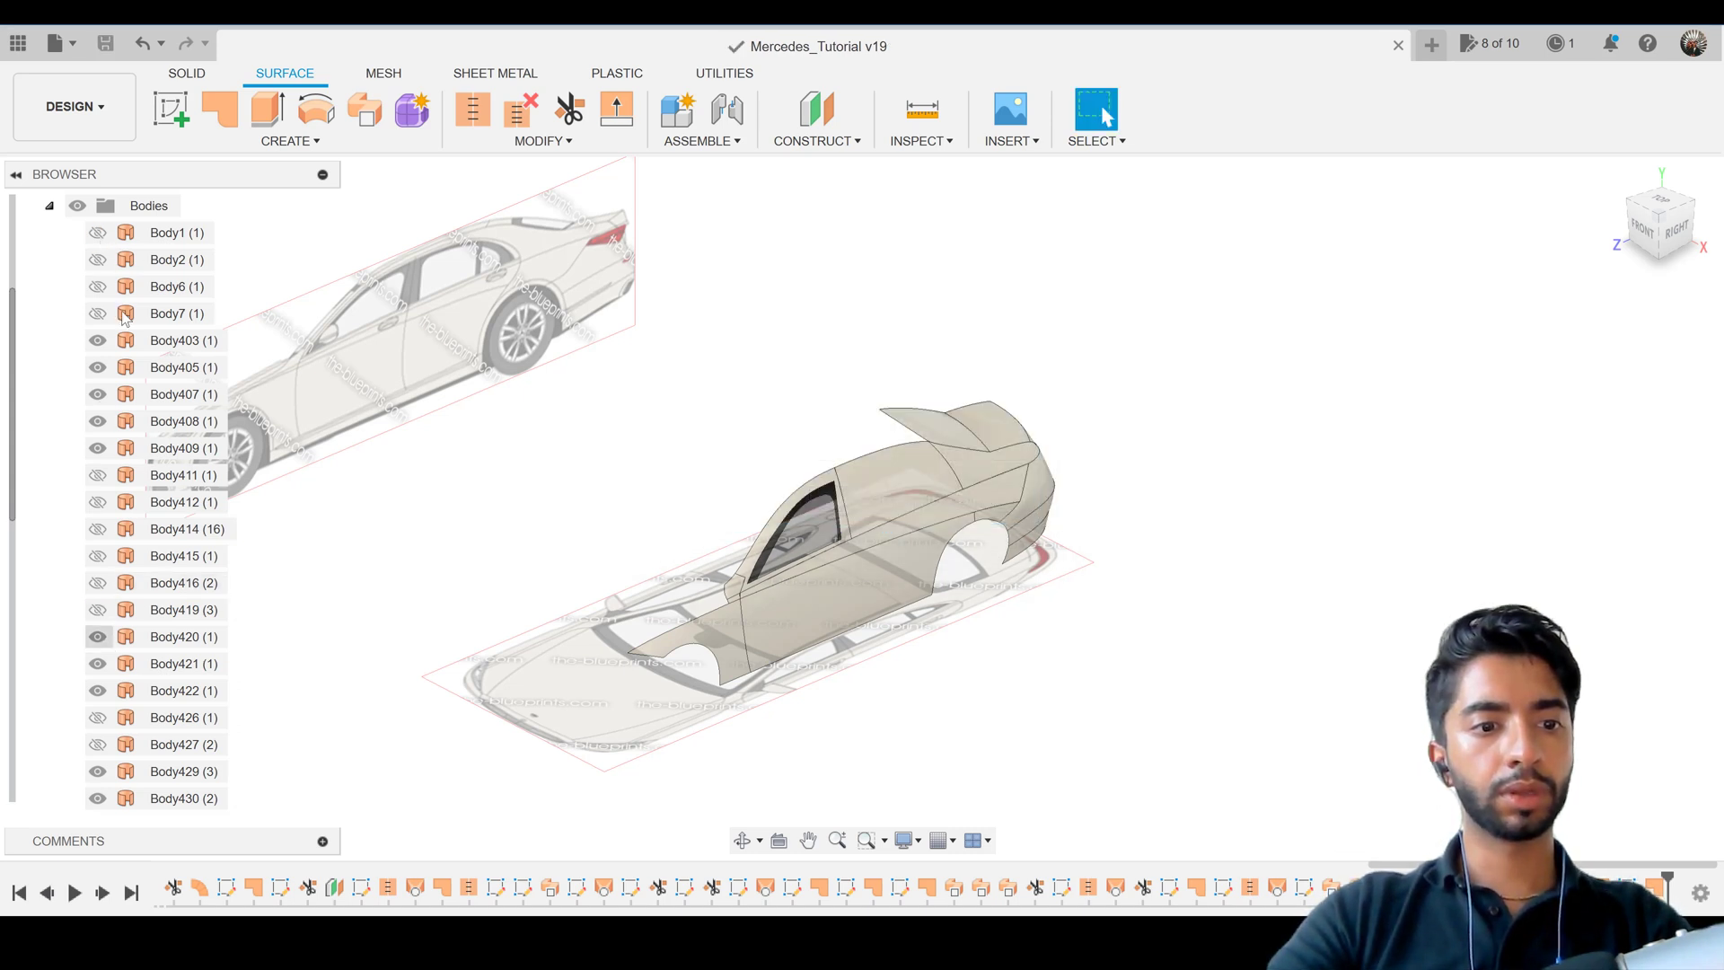
Show the hood bodies Body1, Body2, Body6 and Body7.
click(103, 233)
click(173, 235)
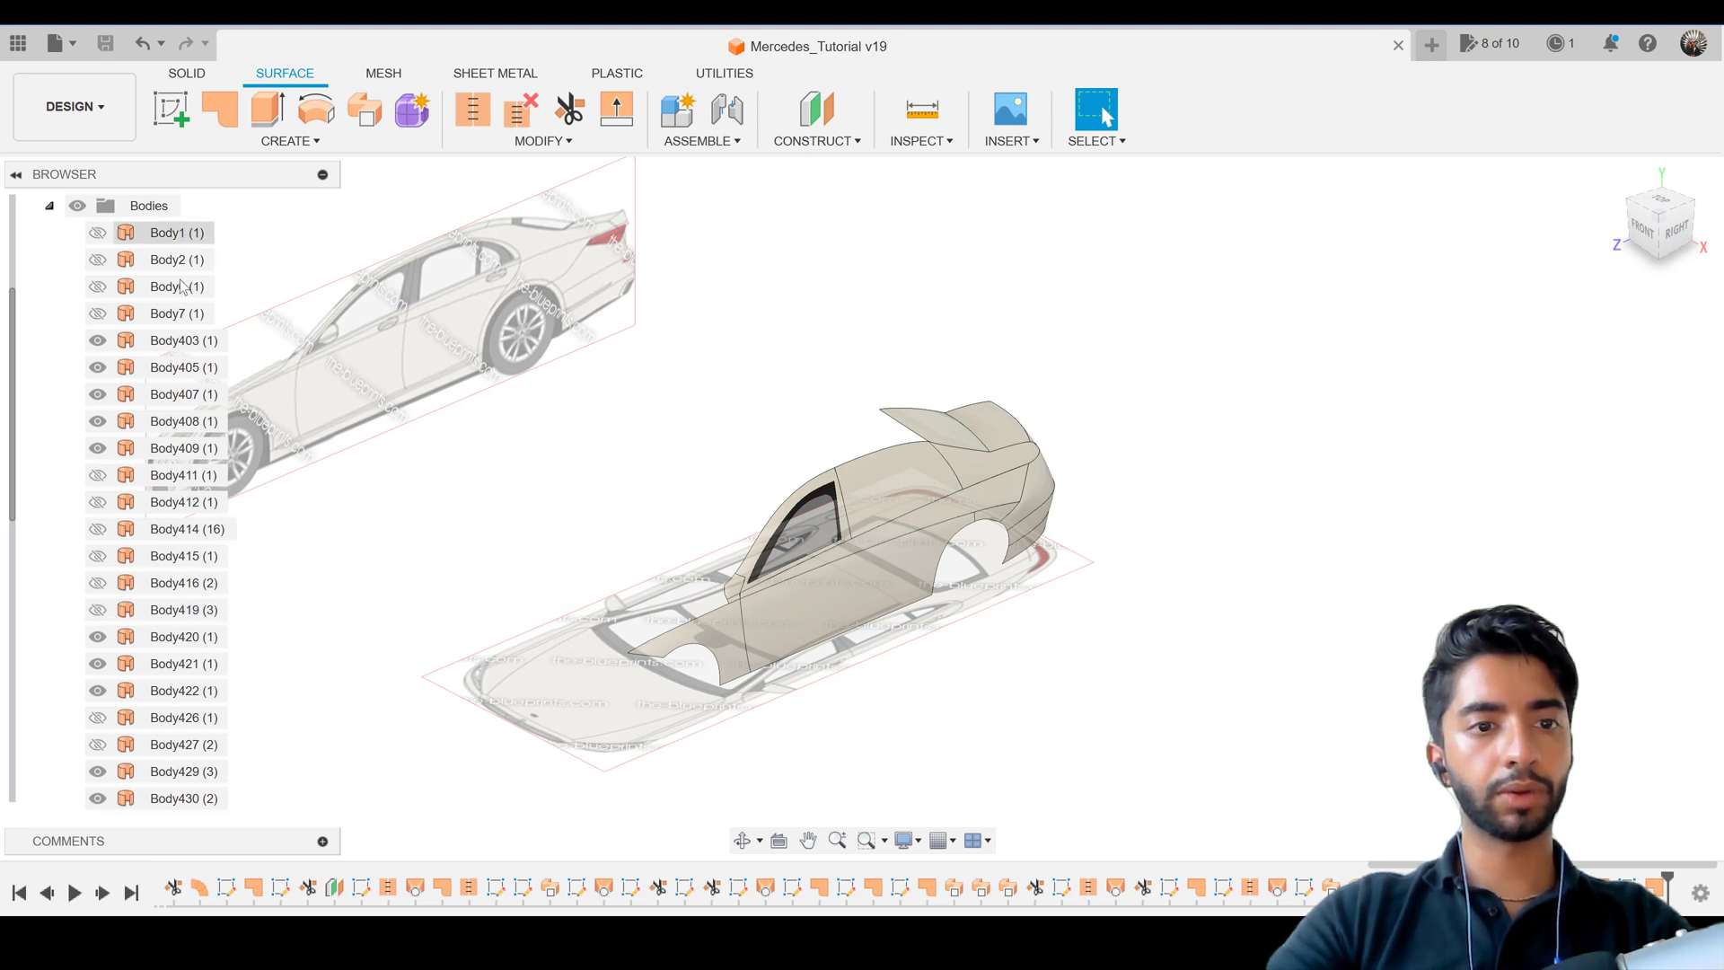
shift+click(183, 313)
click(97, 287)
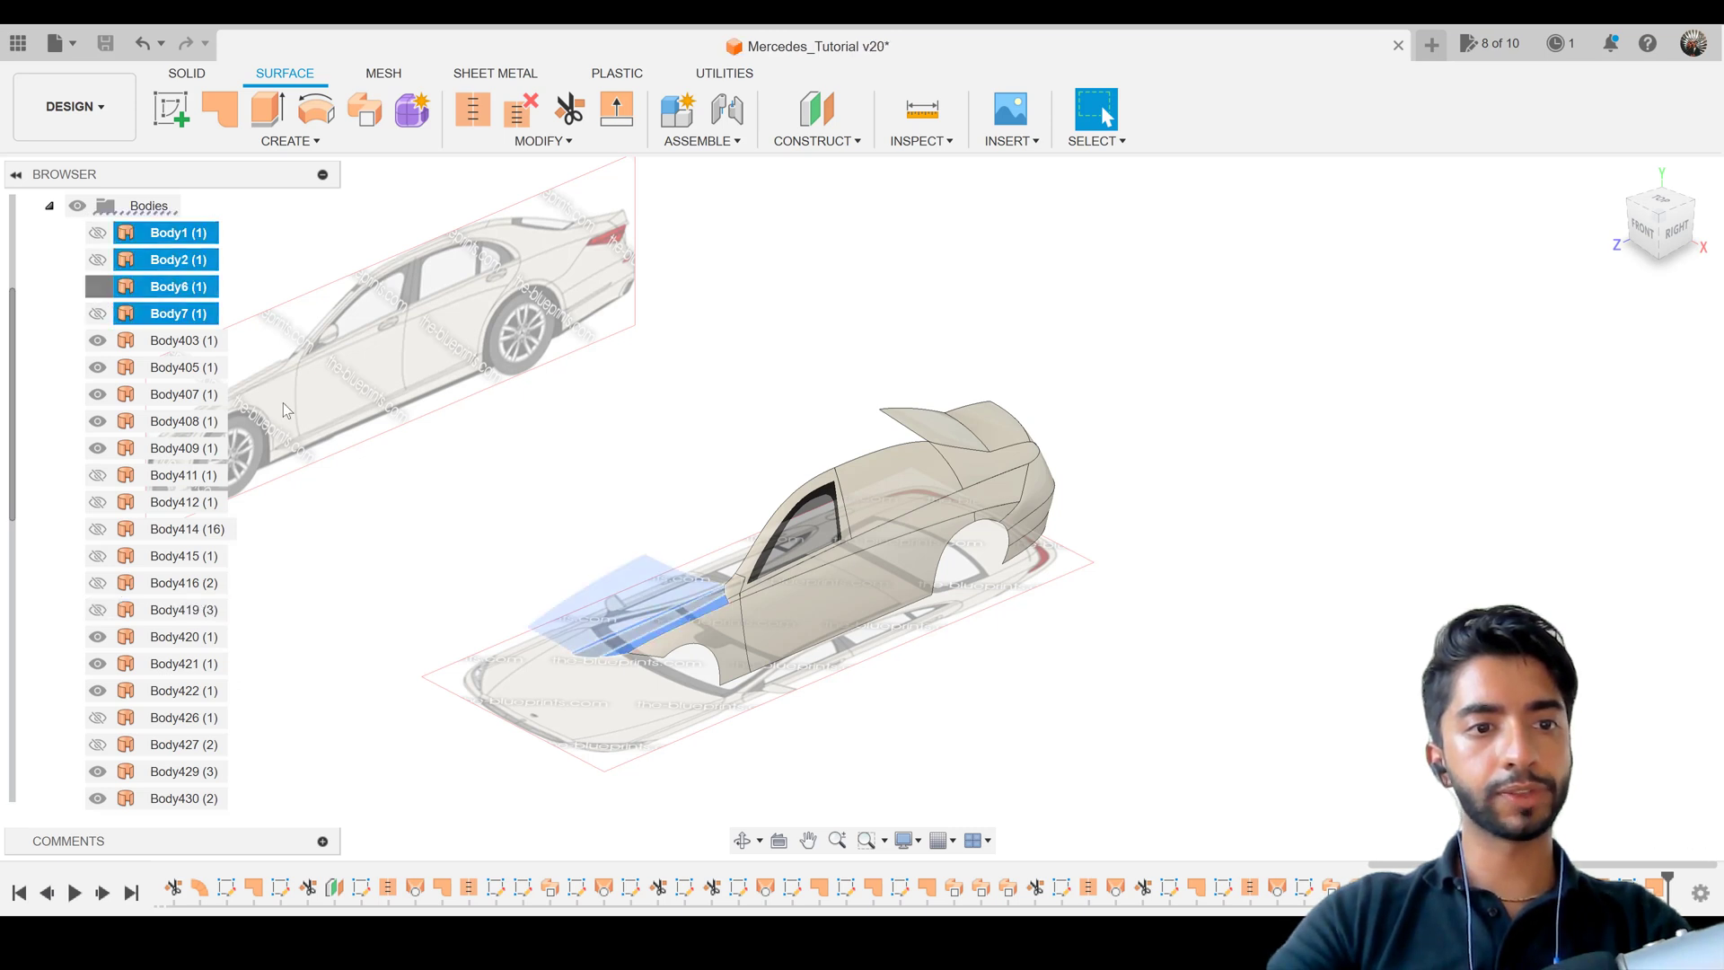
right_click(151, 292)
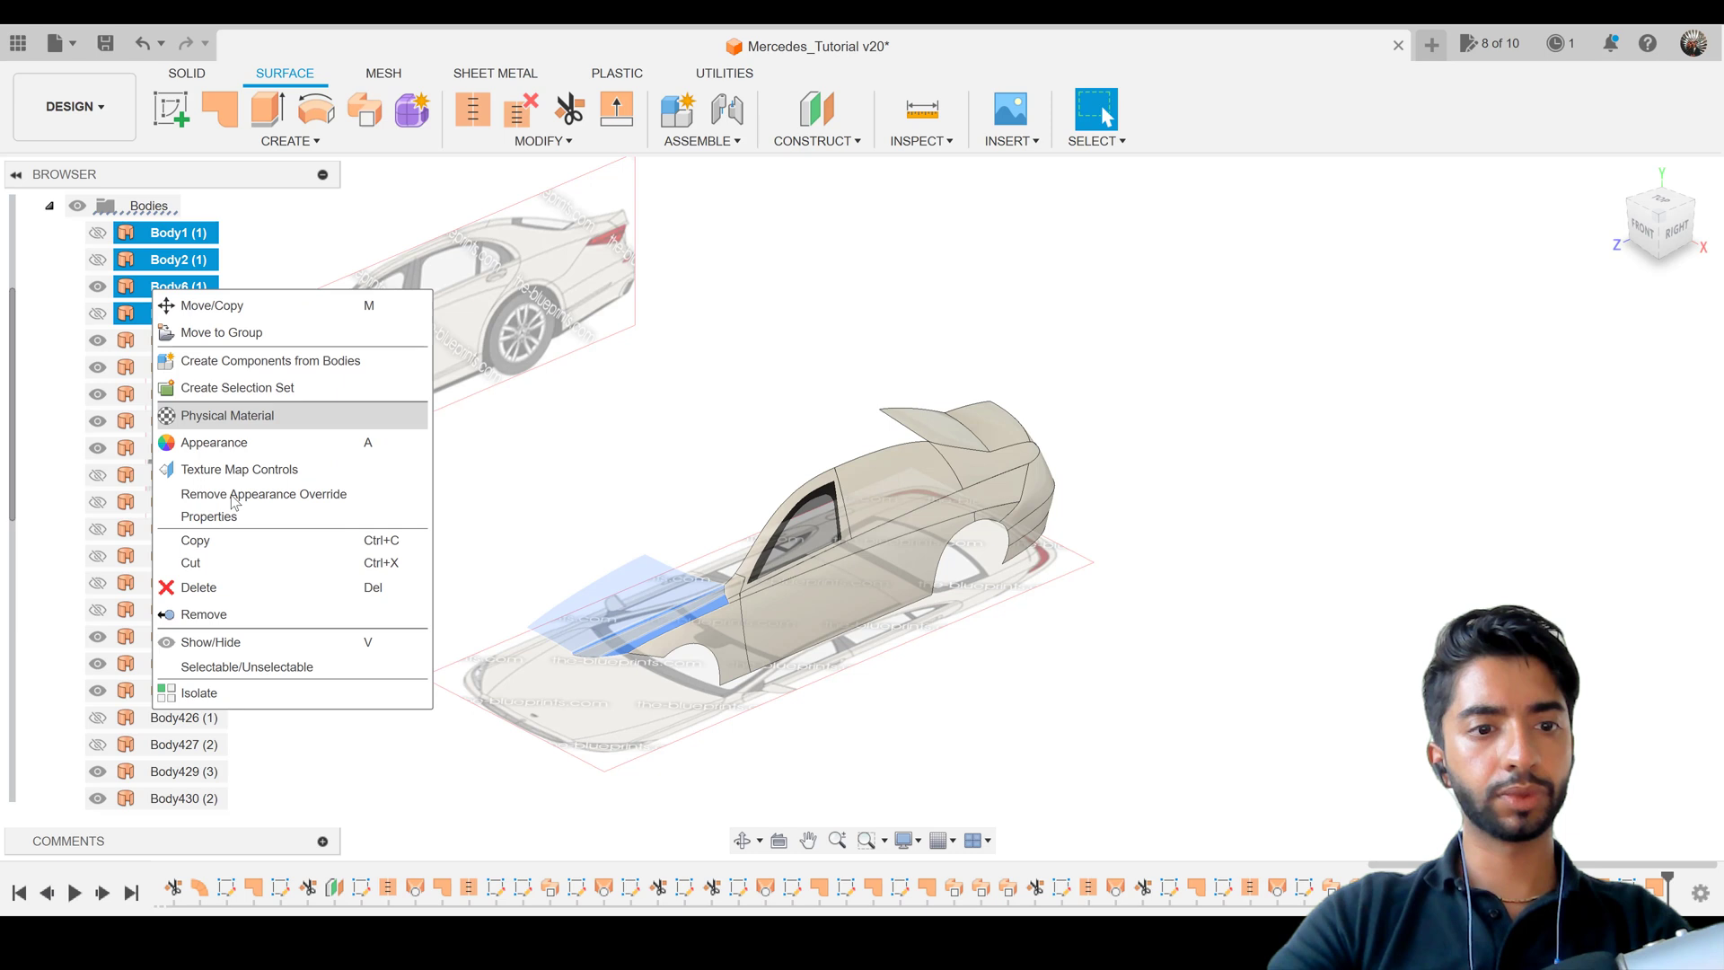
click(248, 641)
click(359, 343)
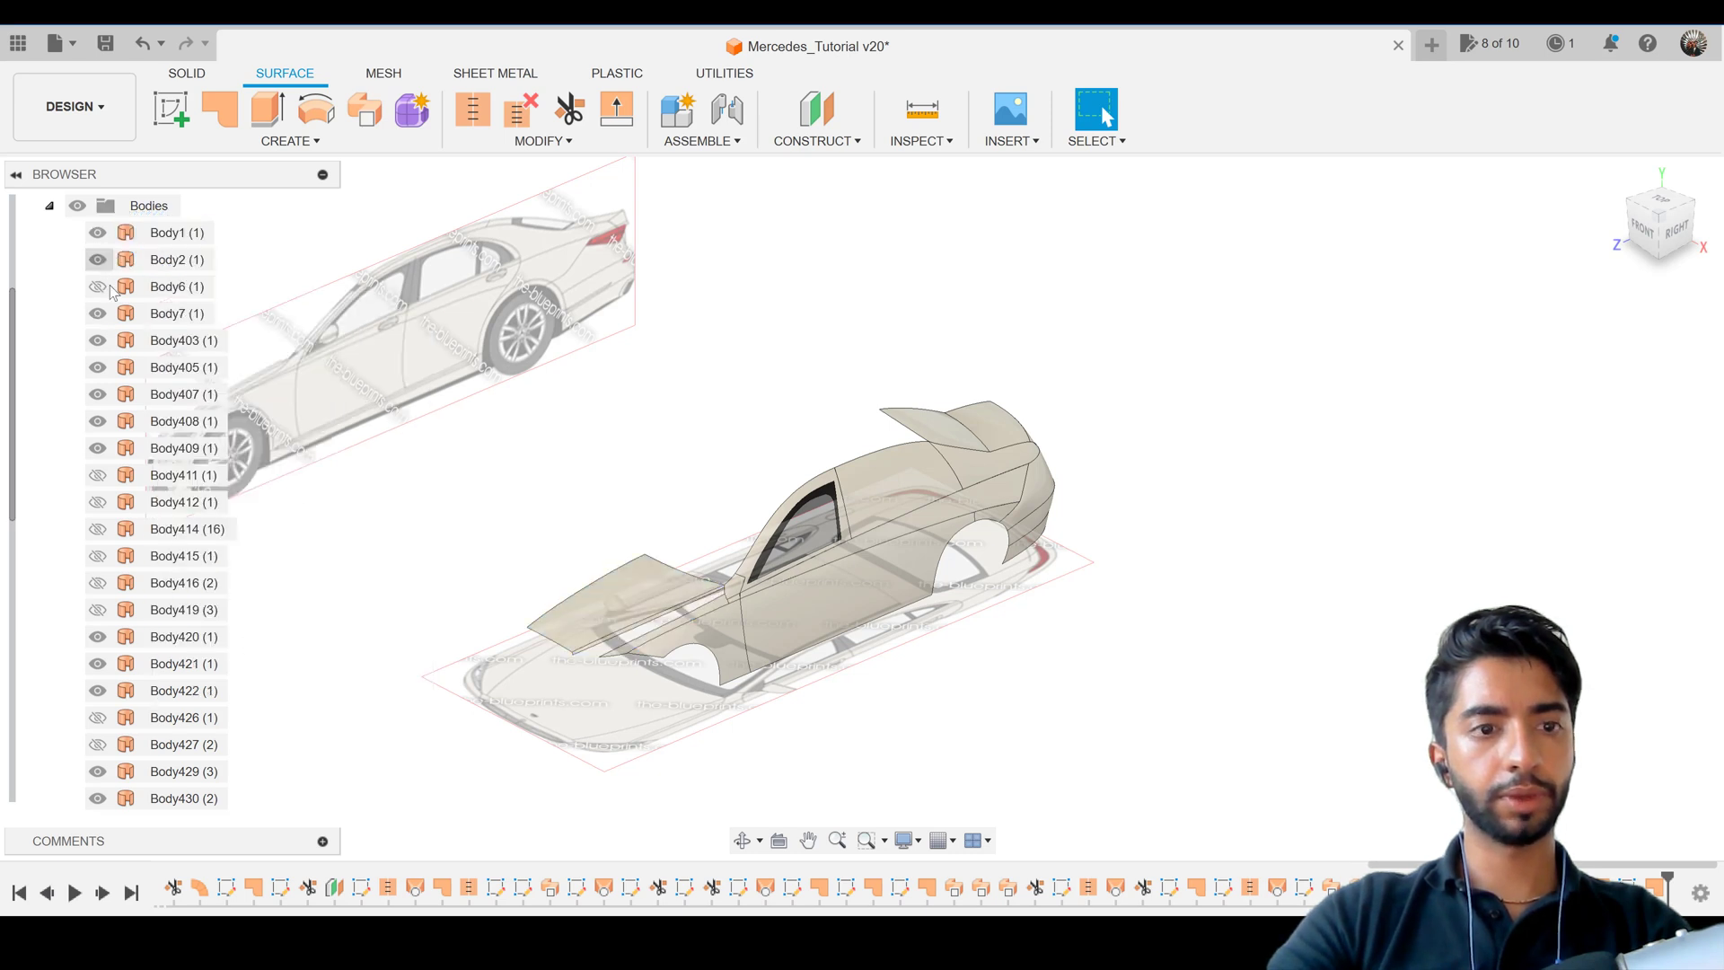
click(99, 287)
scroll(480, 621, up, 2)
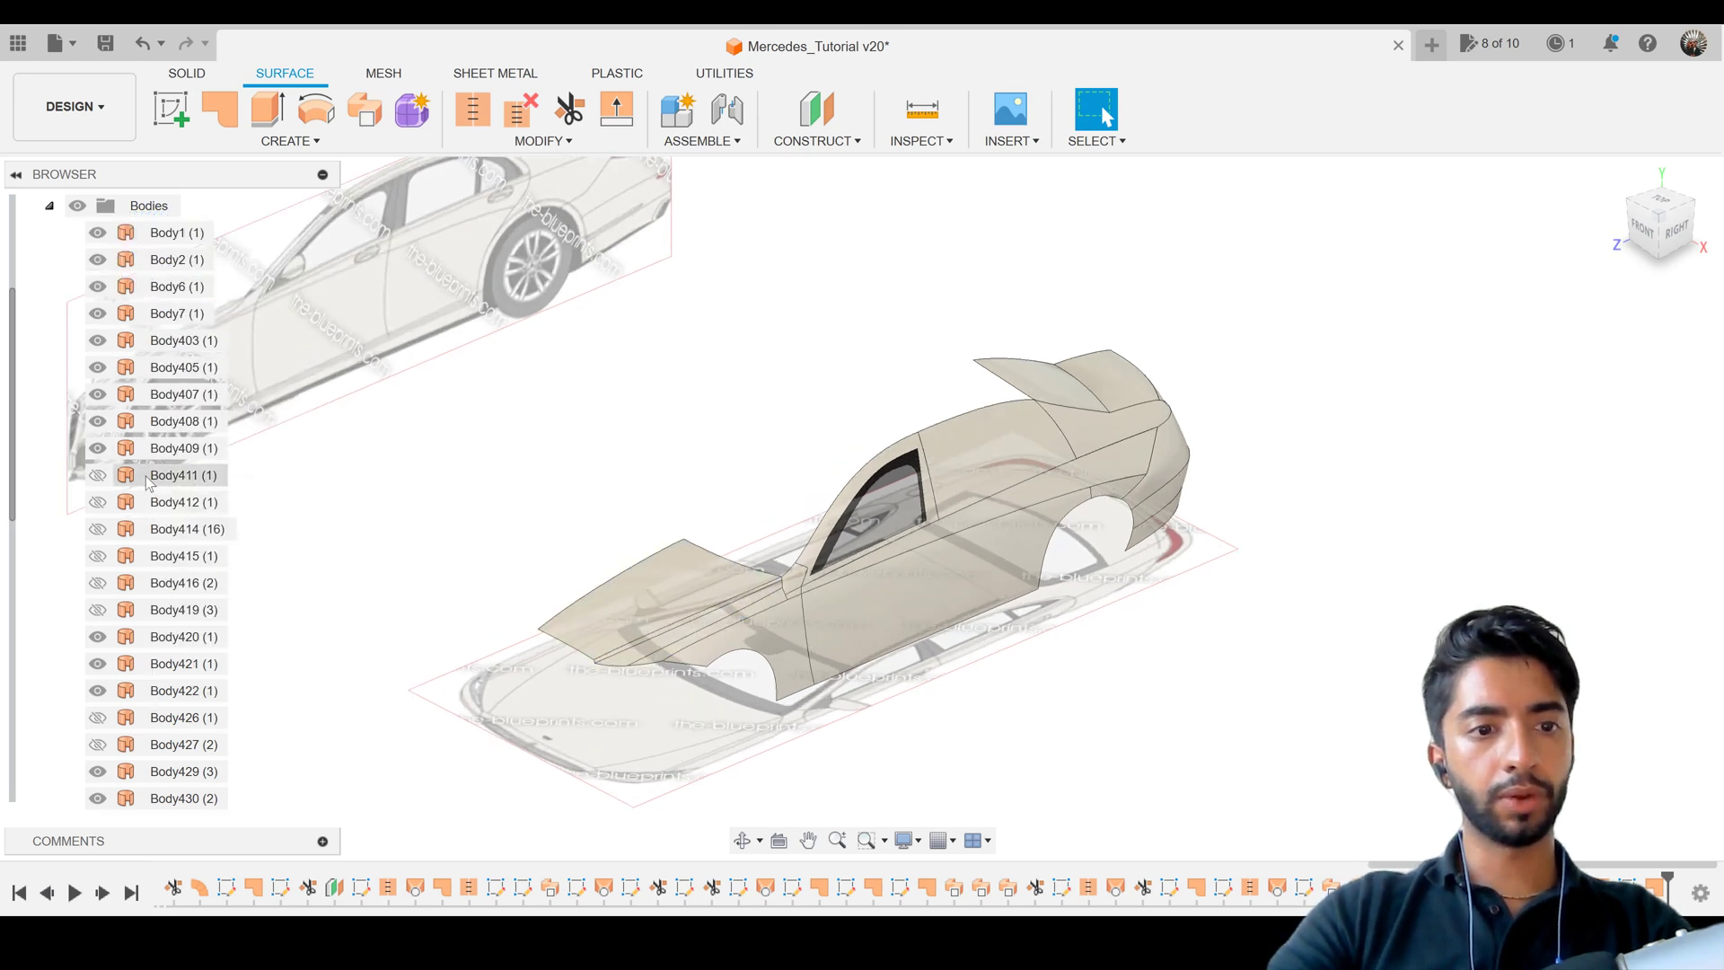
Show the hidden front-end bodies from Body411 through Body419.
click(151, 476)
shift+click(178, 614)
right_click(178, 616)
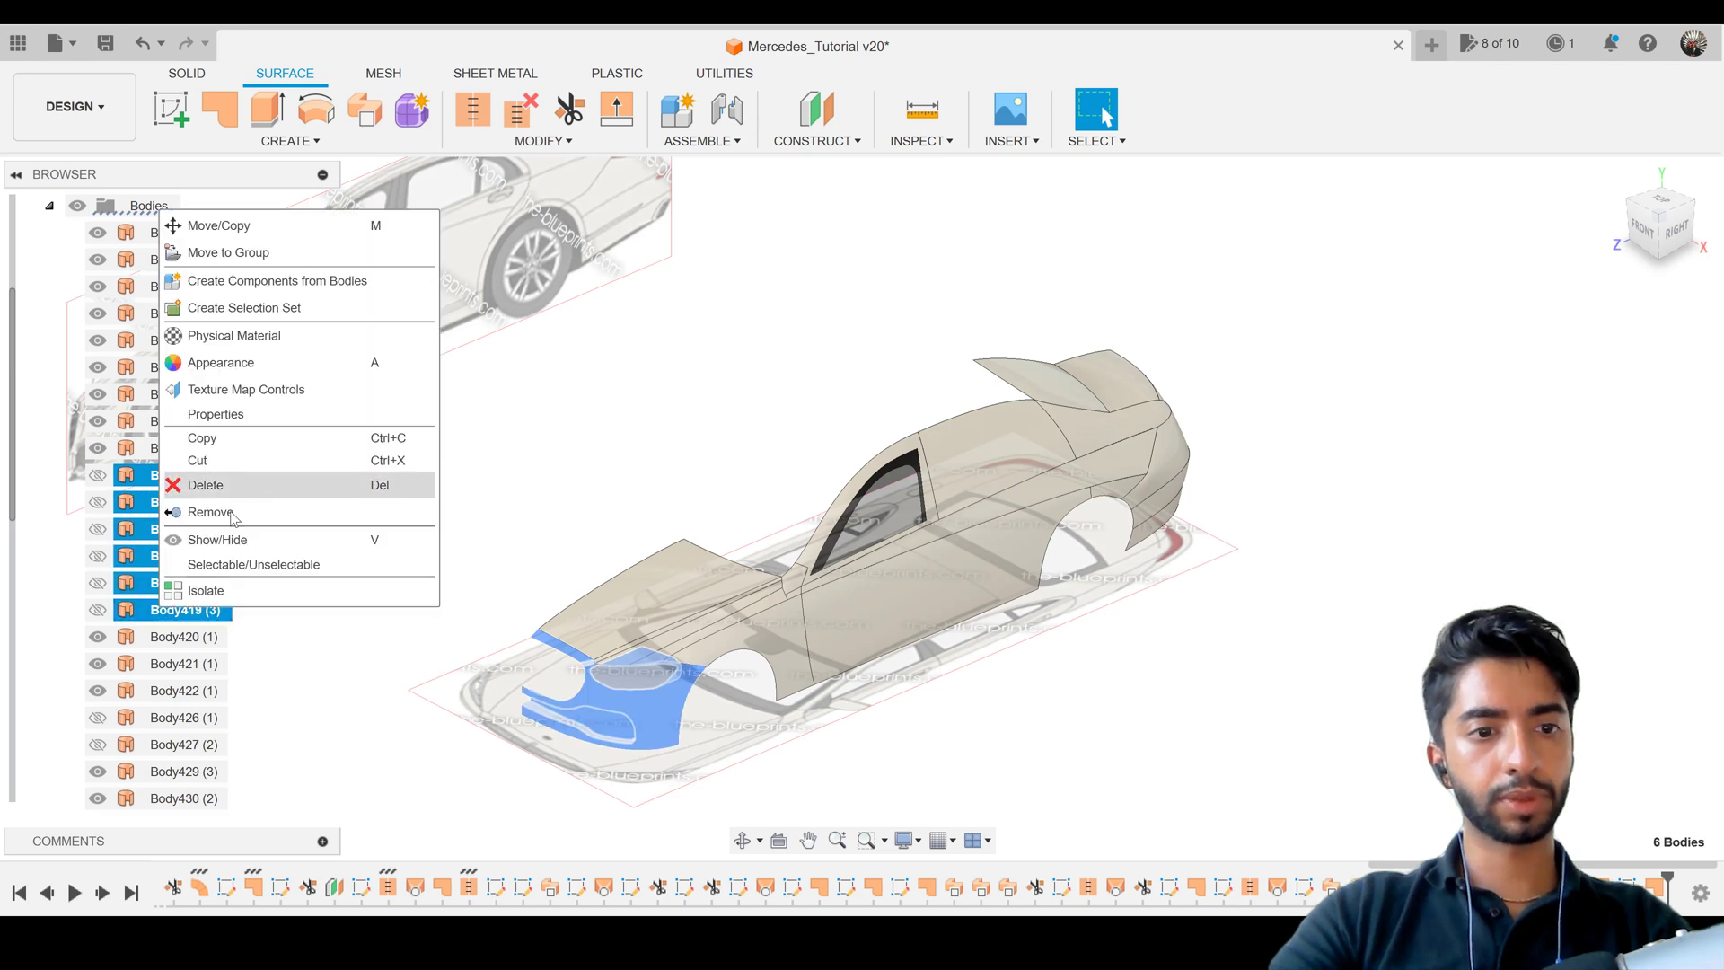
click(232, 540)
key(Escape)
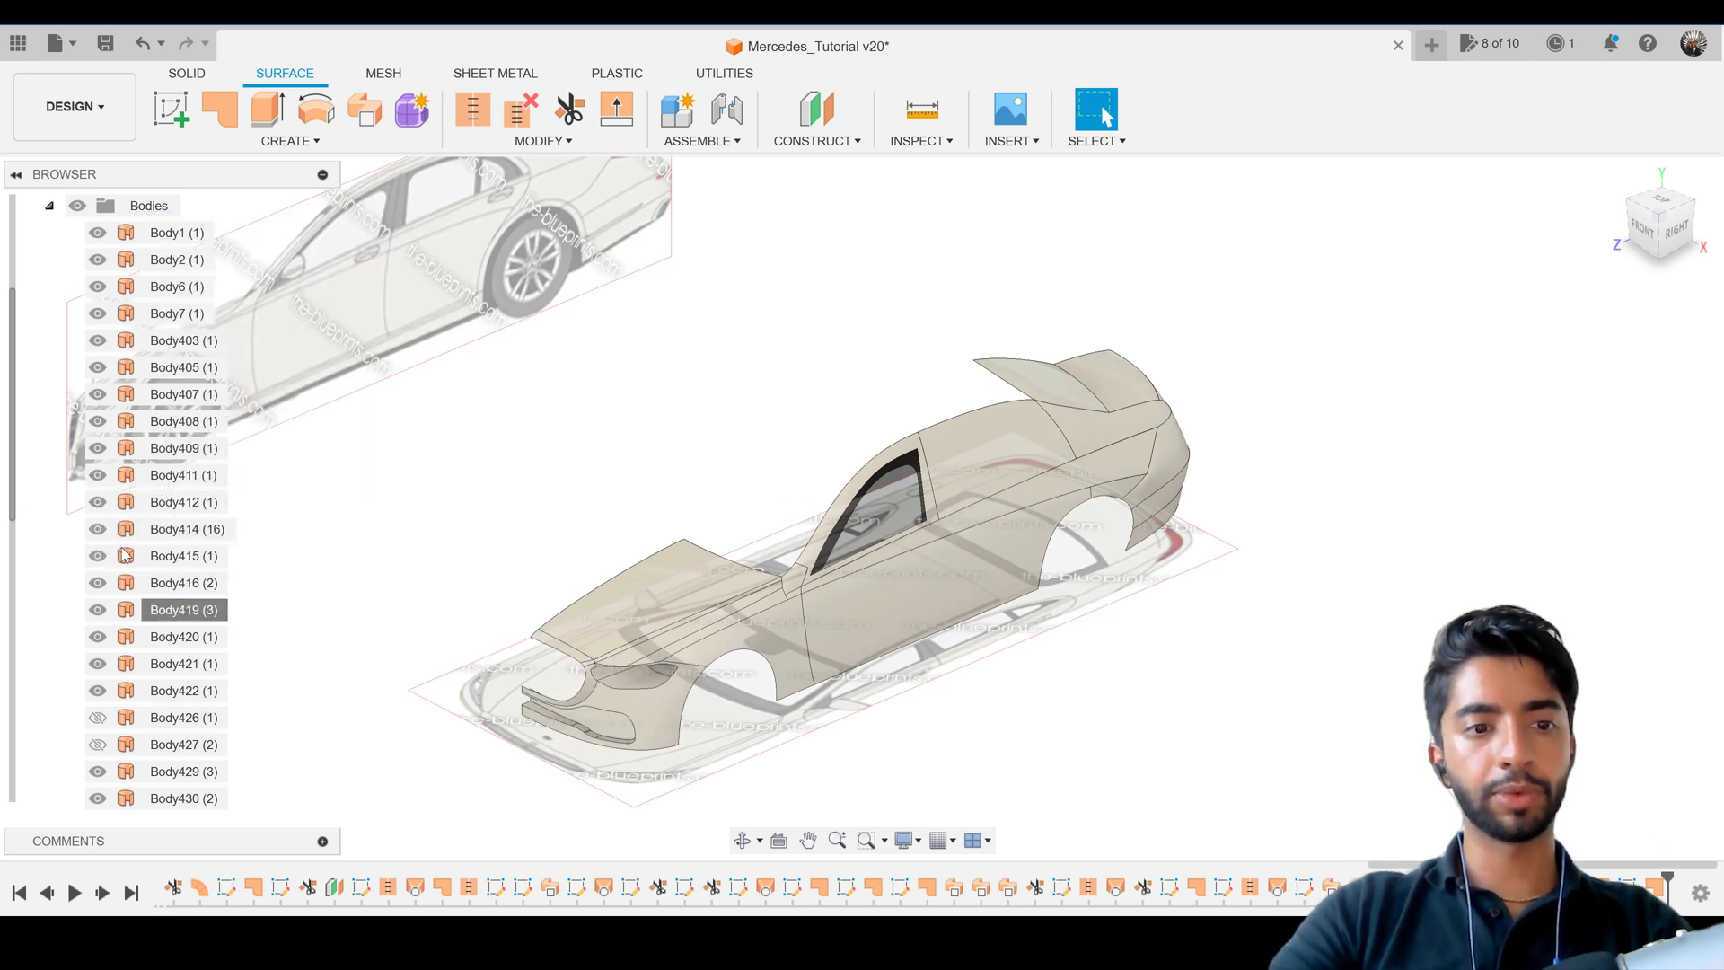
Show the hidden bodies Body426 and Body427.
scroll(179, 539, down, 2)
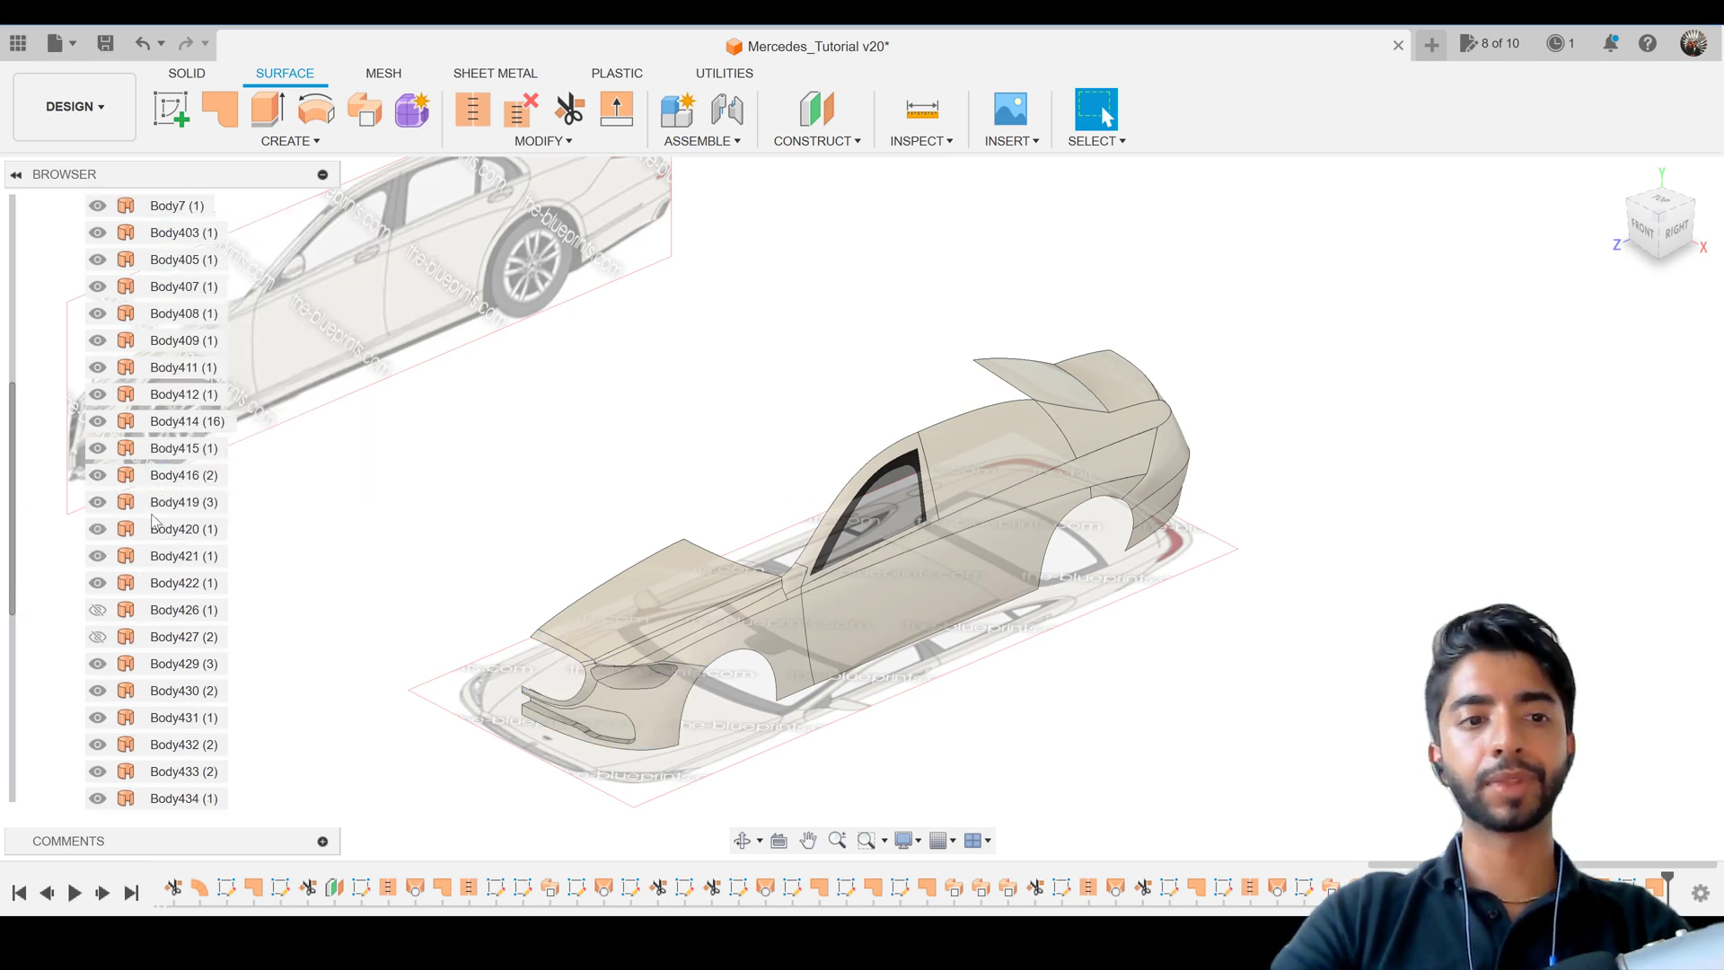
scroll(153, 521, down, 1)
click(167, 583)
shift+click(166, 611)
right_click(166, 612)
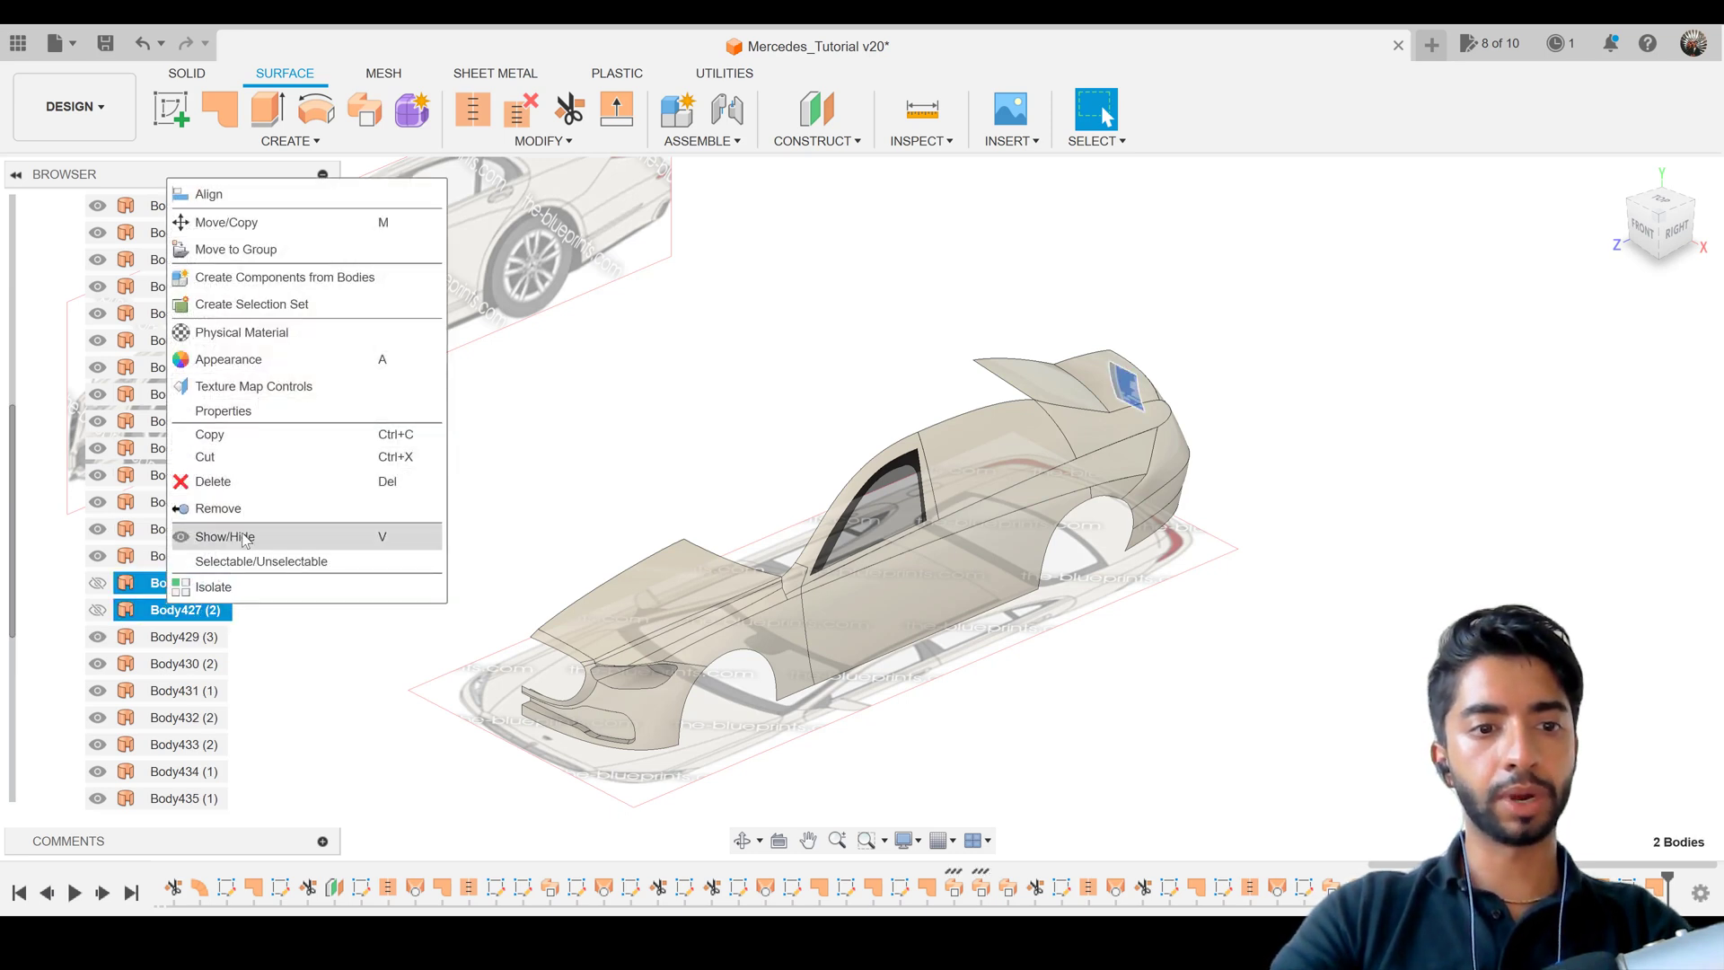
click(243, 539)
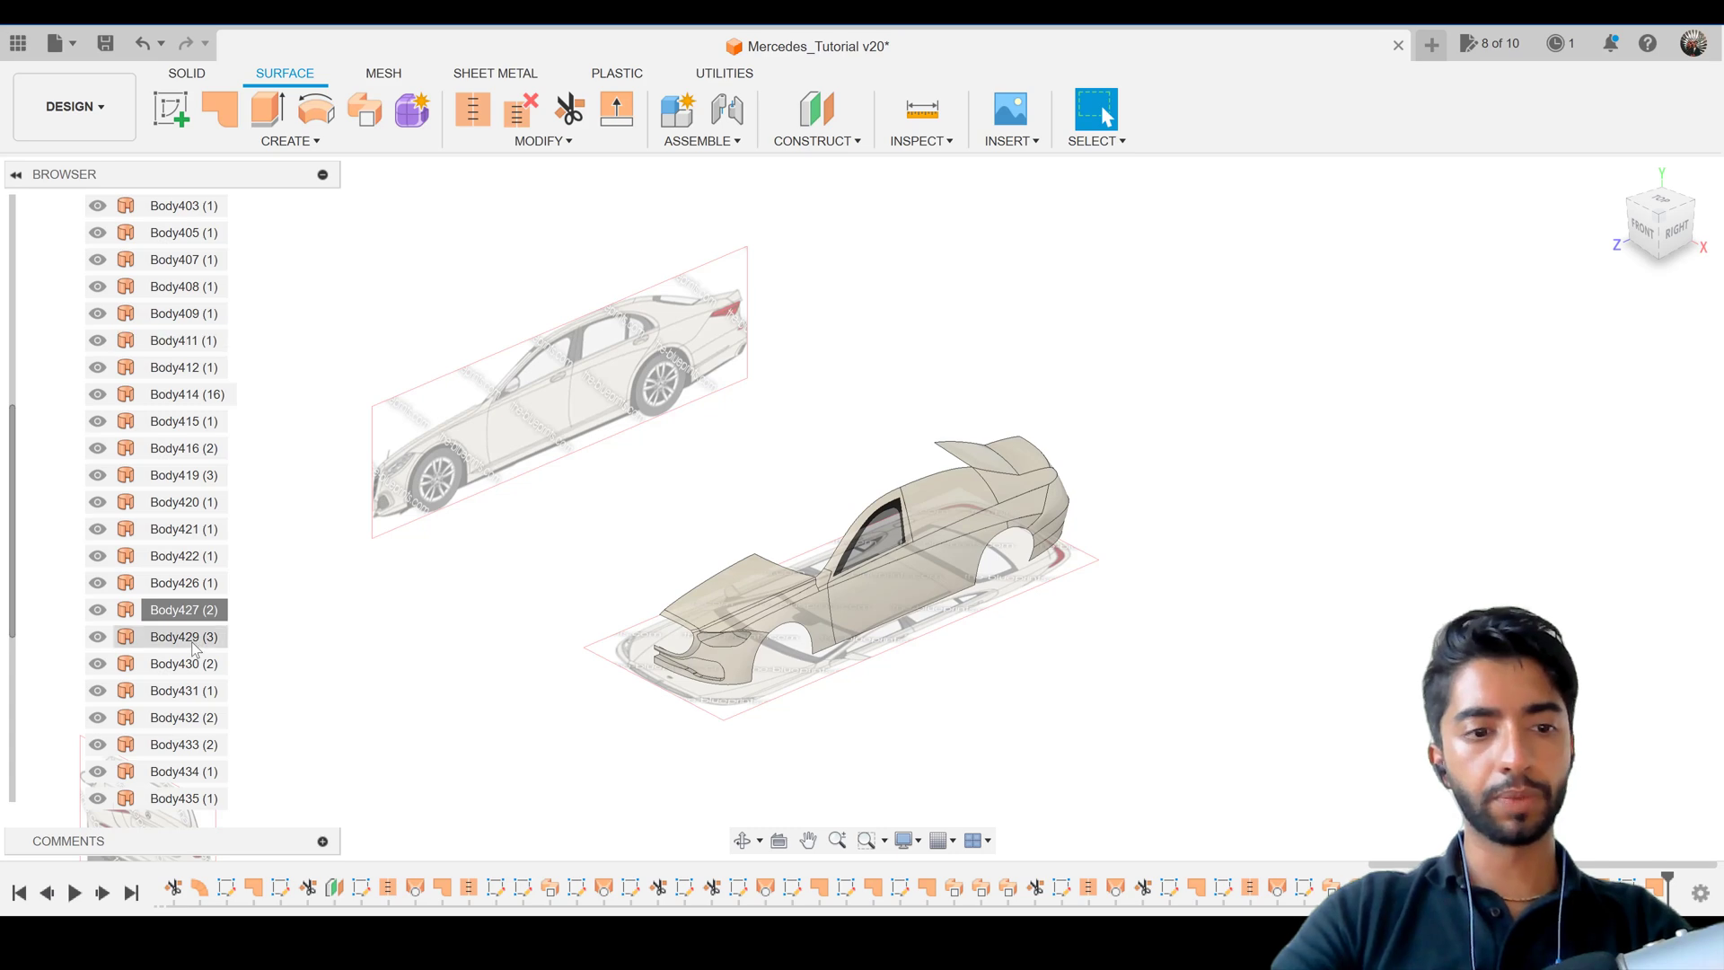
Switch the camera to Perspective and view the assembled car body from the front and the right side.
scroll(193, 647, down, 3)
scroll(806, 626, up, 2)
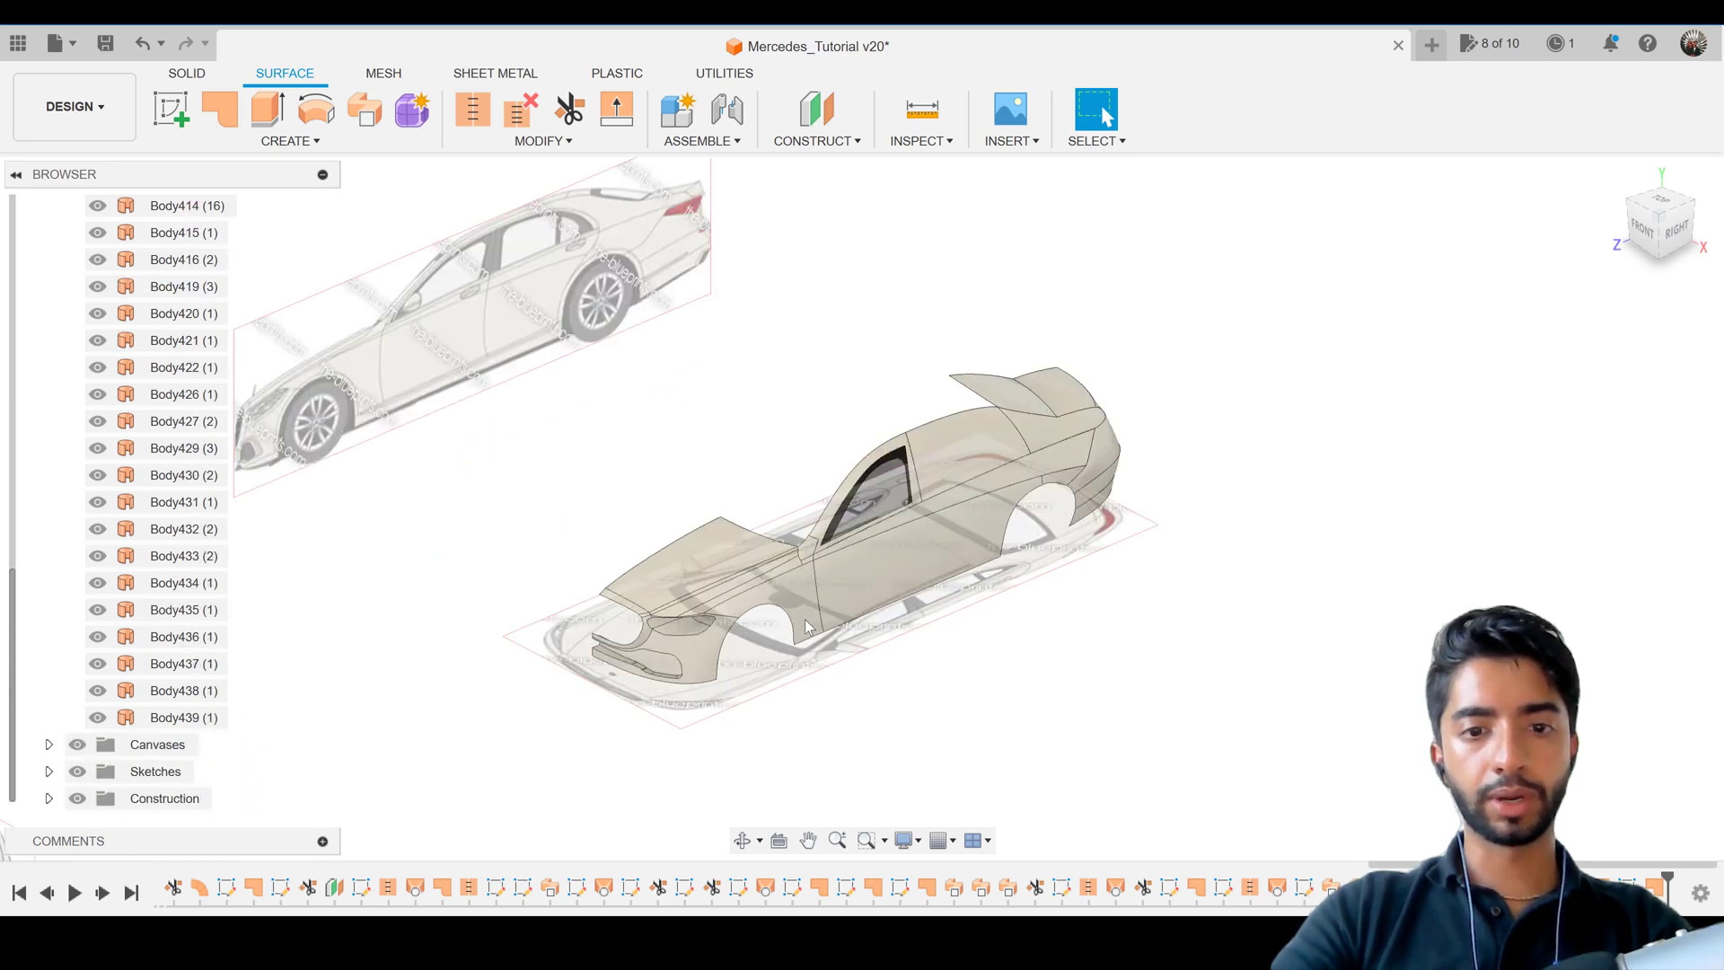
shift+middle_drag(806, 626, 776, 602)
right_click(1652, 226)
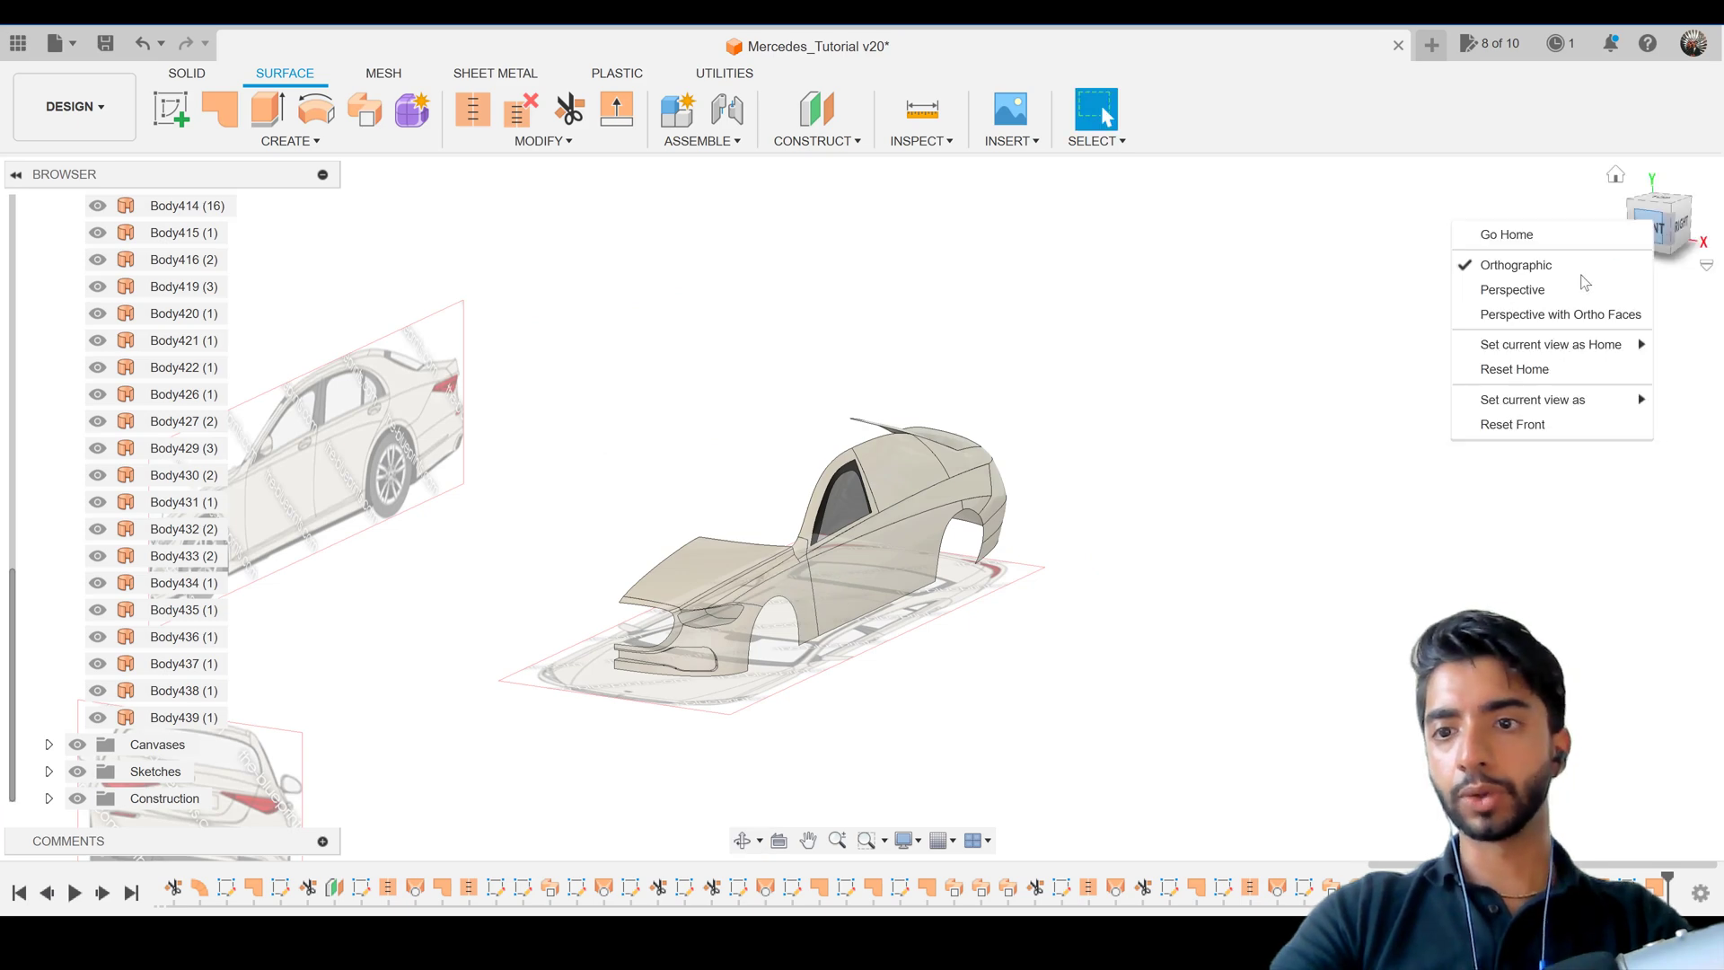
click(1571, 294)
scroll(698, 611, up, 3)
middle_drag(700, 606, 1113, 543)
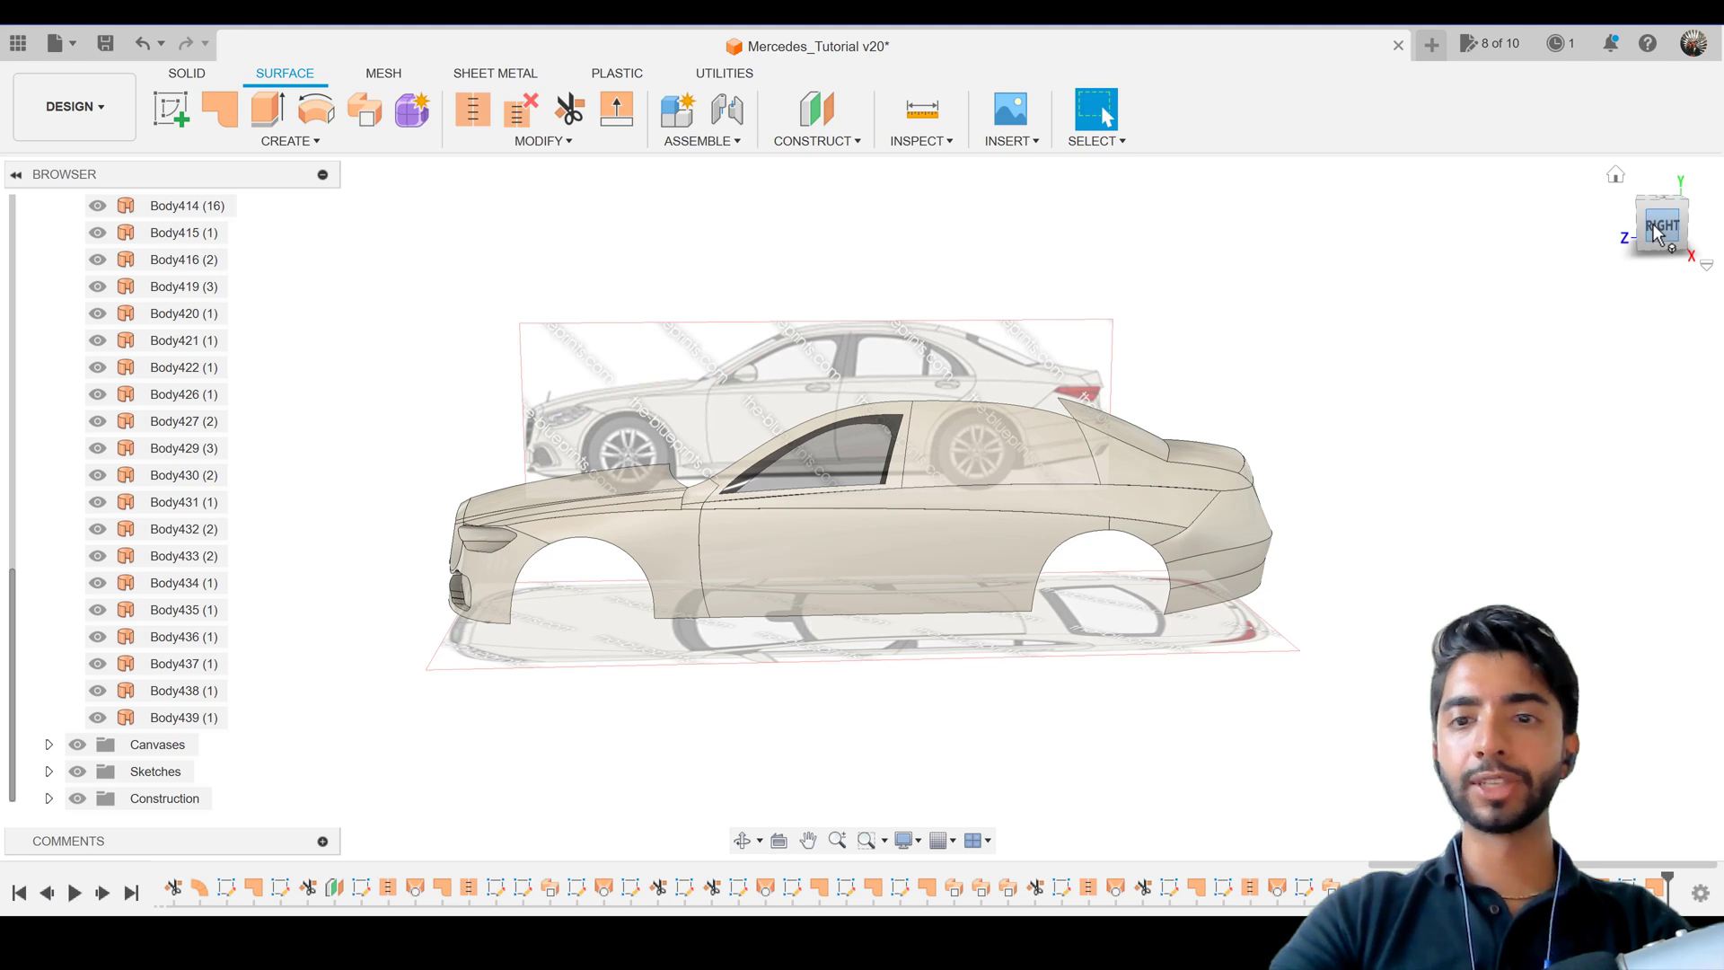
Undo the visibility changes so that the hood, front-end and rear bodies are hidden again.
key(ctrl+z)
key(ctrl+z)
key(ctrl+z)
key(ctrl+z)
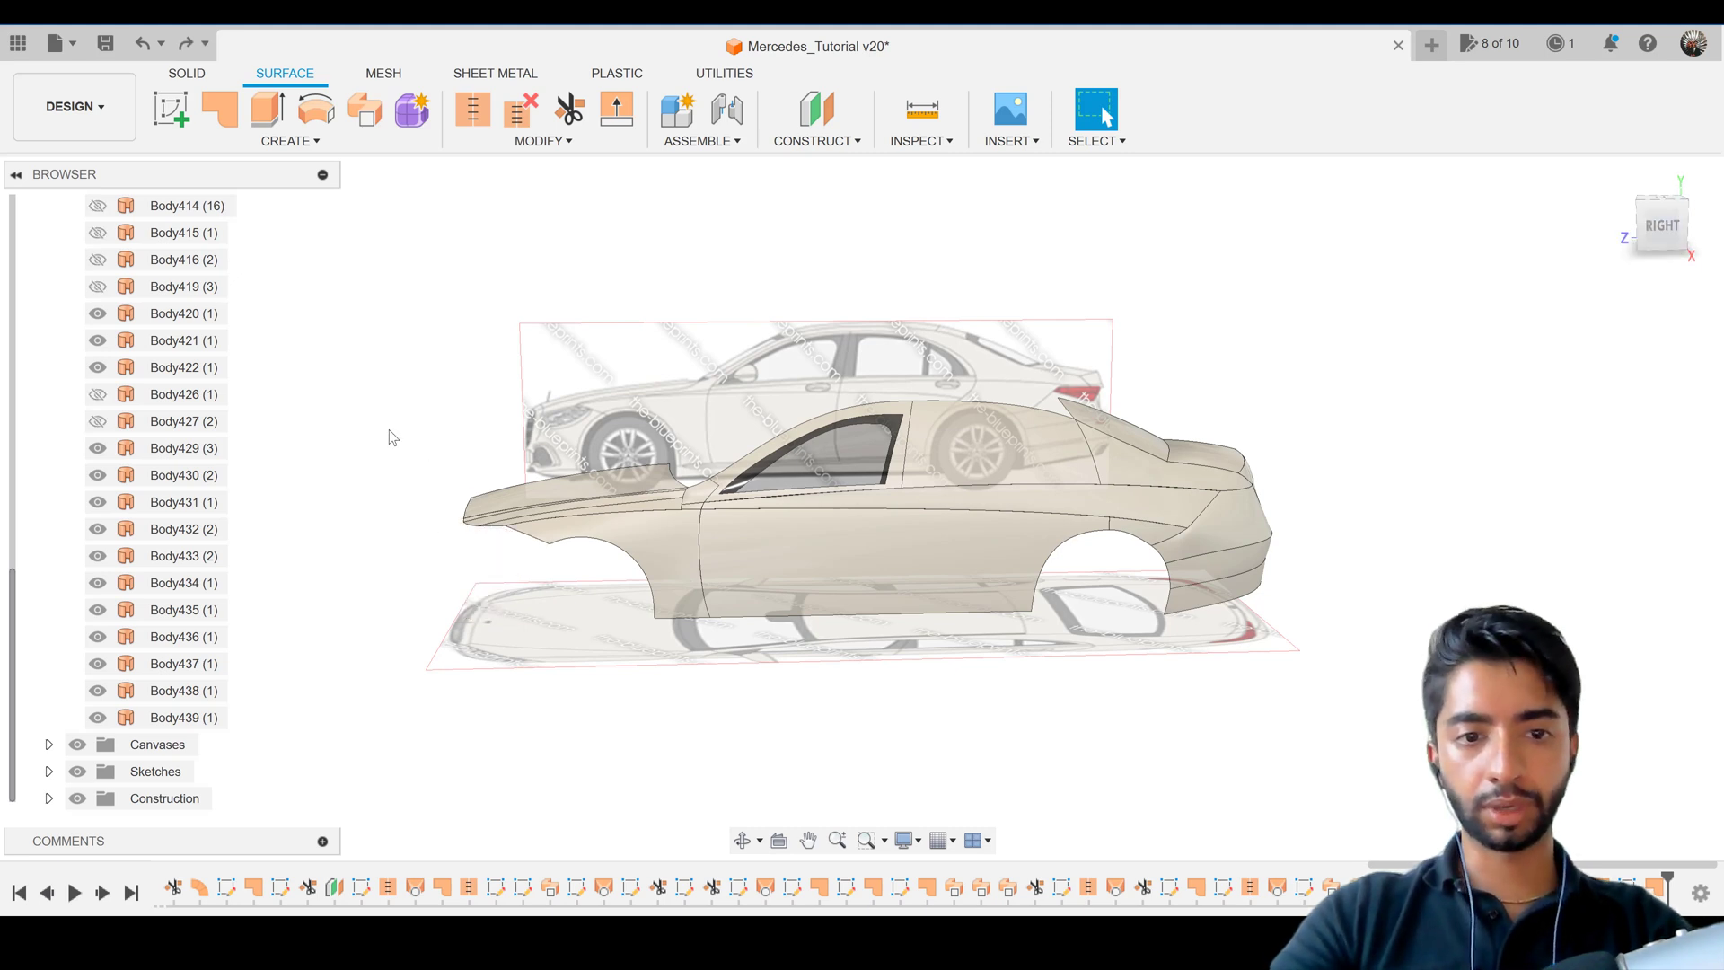
key(ctrl+y)
key(ctrl+y)
key(ctrl+z)
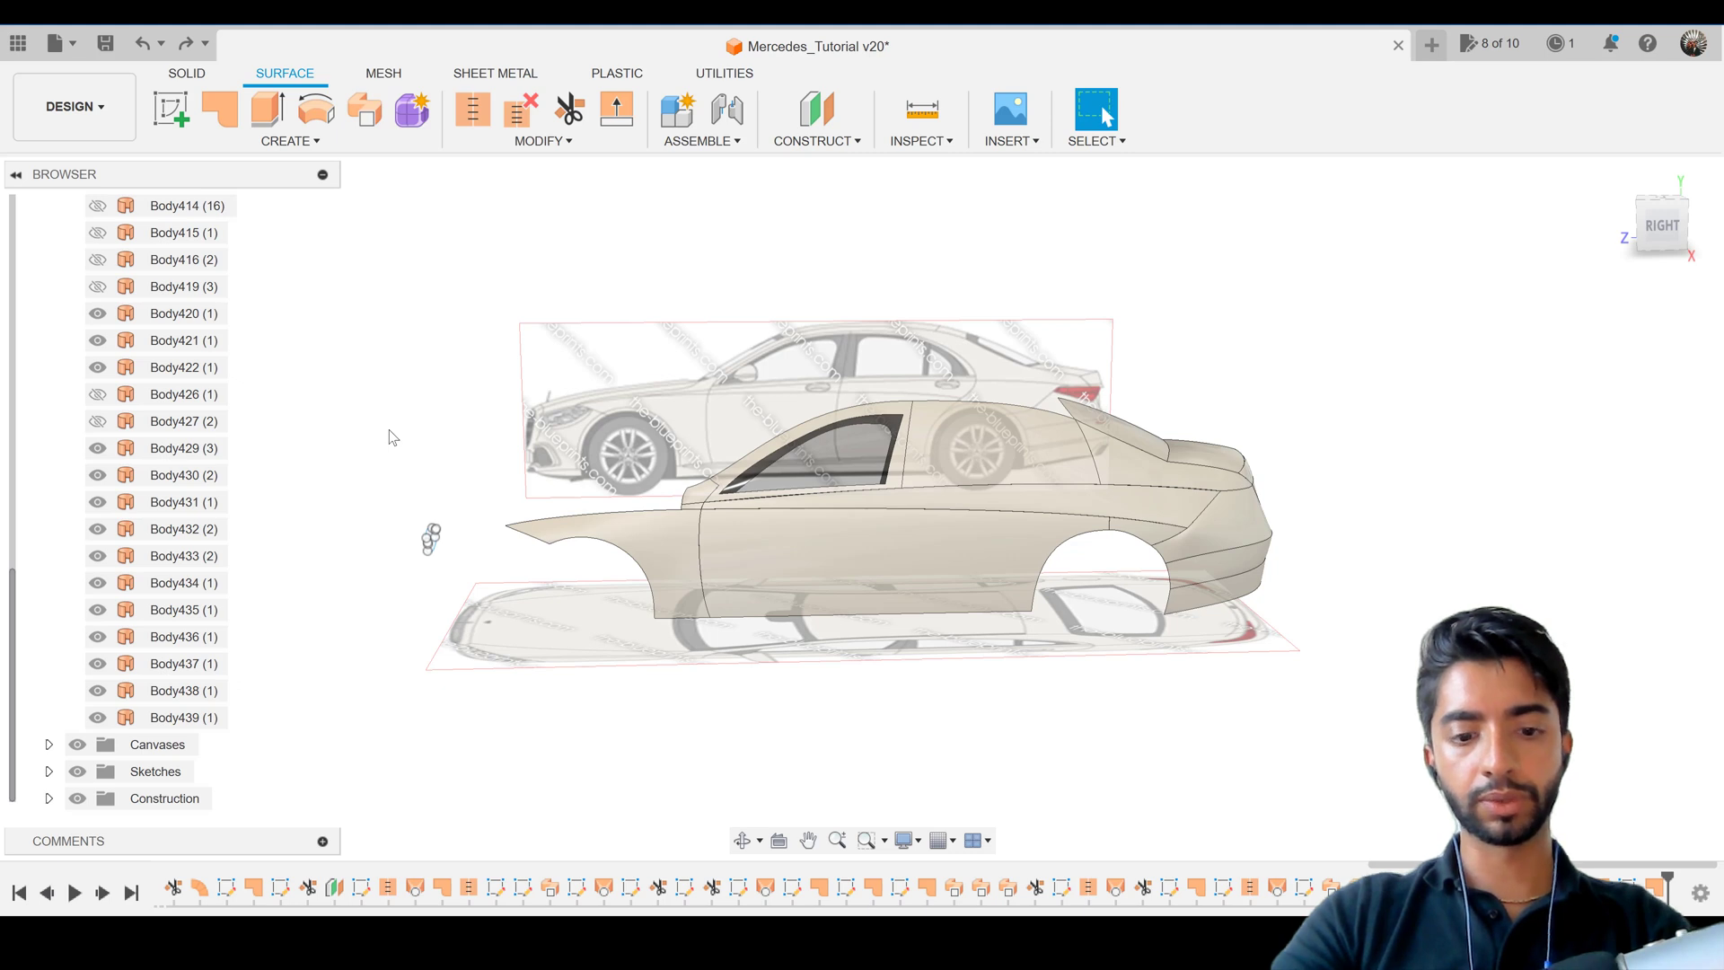
Save the design again as a new version, keeping the description User Saved.
key(ctrl+s)
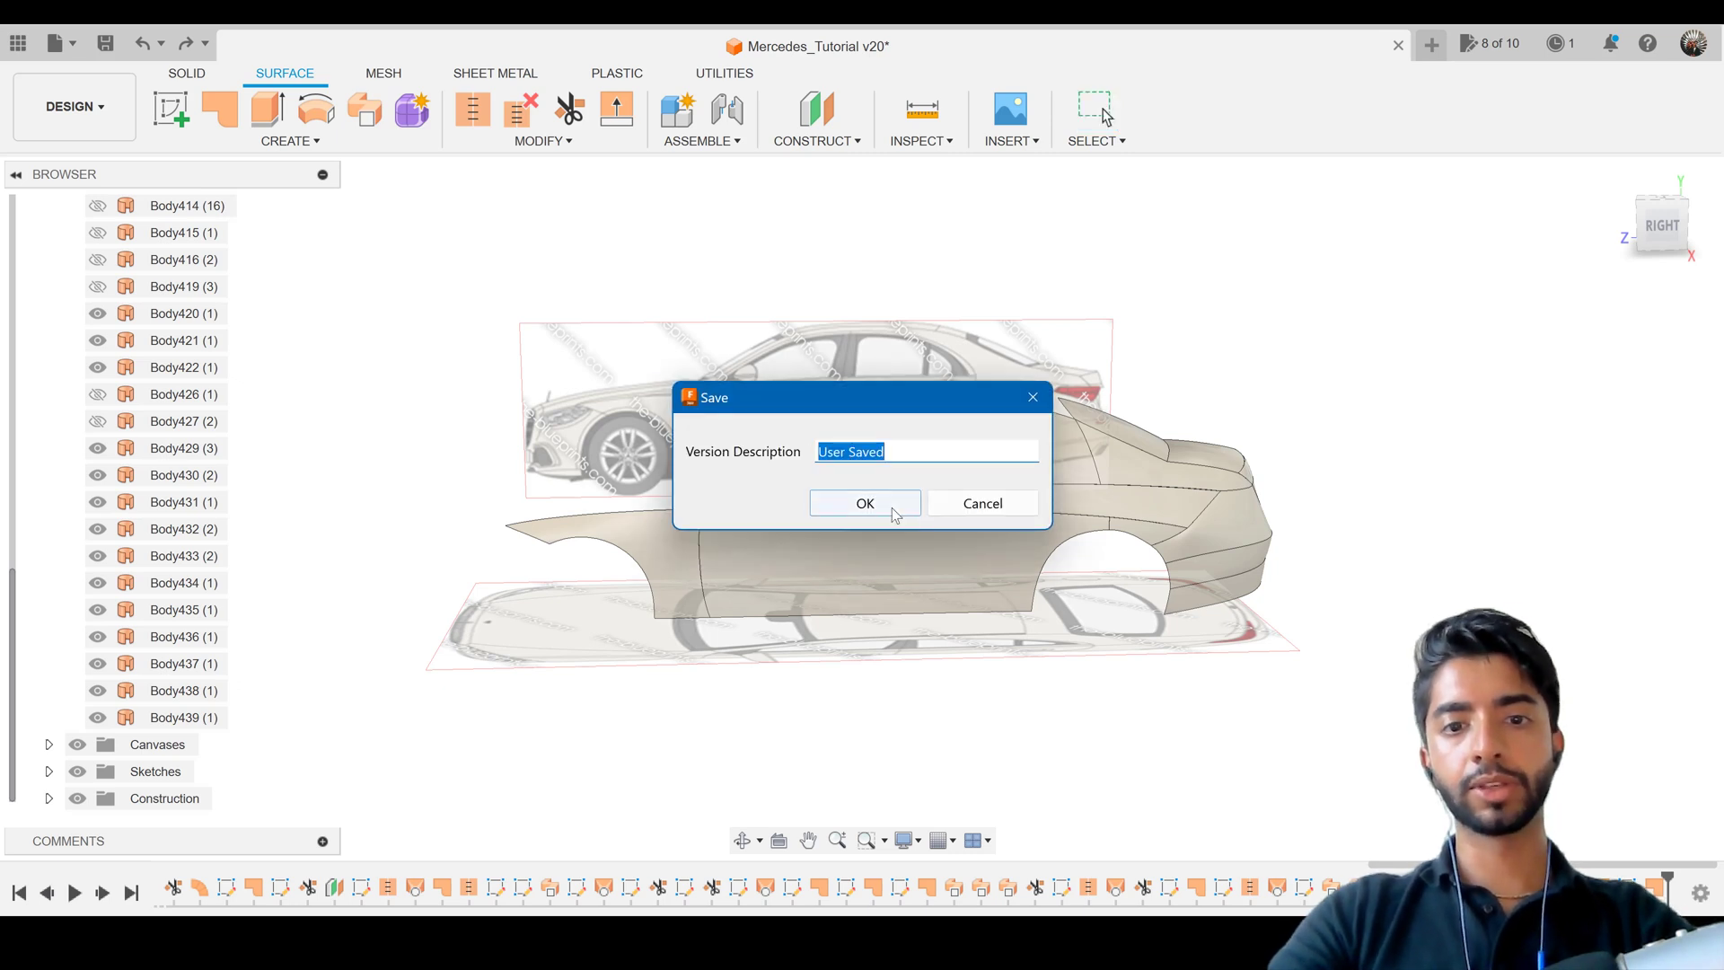
click(894, 514)
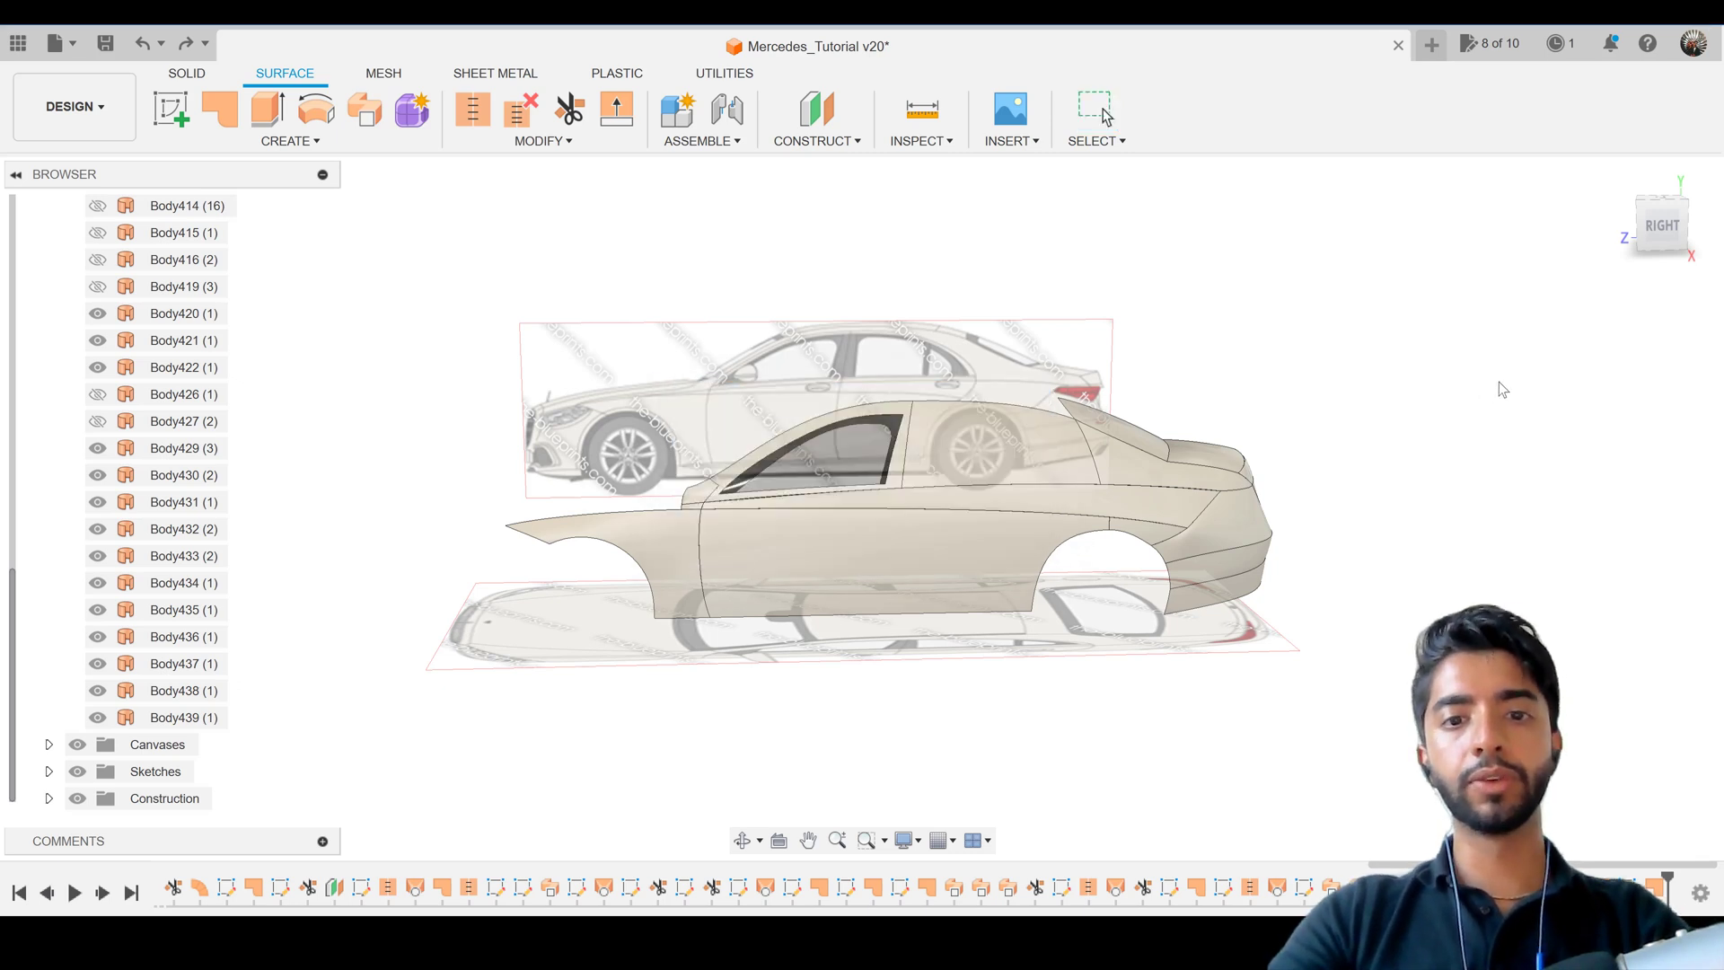
Switch the camera back to Orthographic and view the car body from the top against the blueprint.
click(1660, 230)
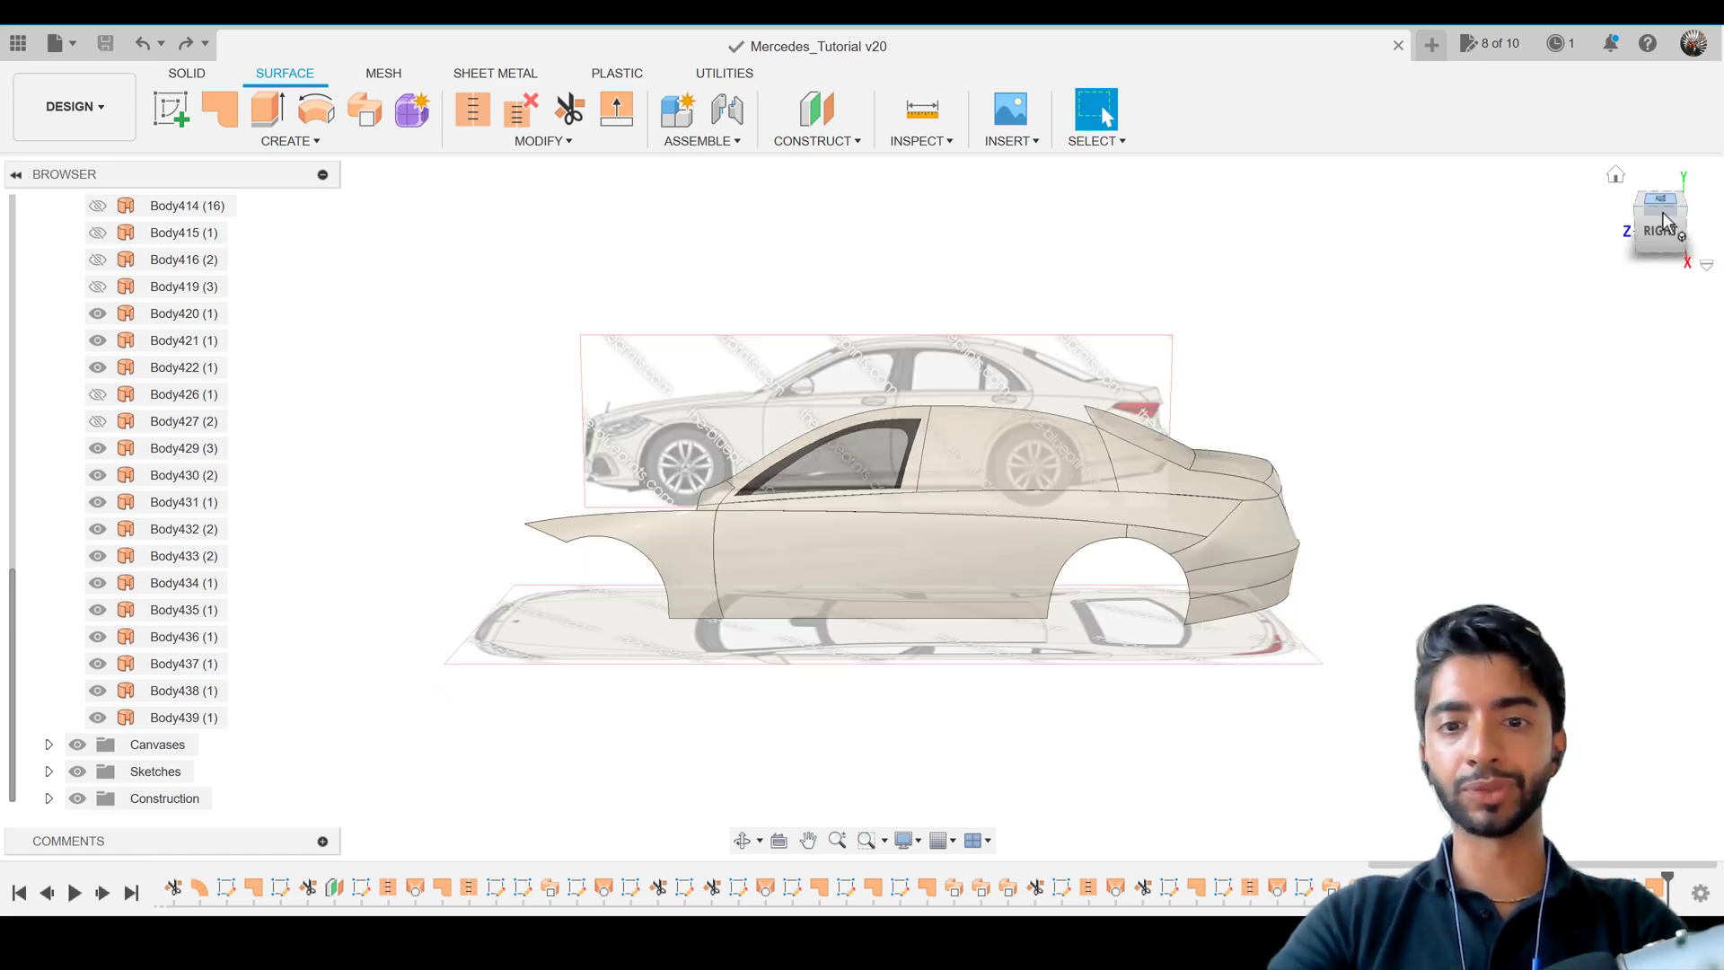
click(1663, 215)
right_click(1666, 221)
click(1606, 273)
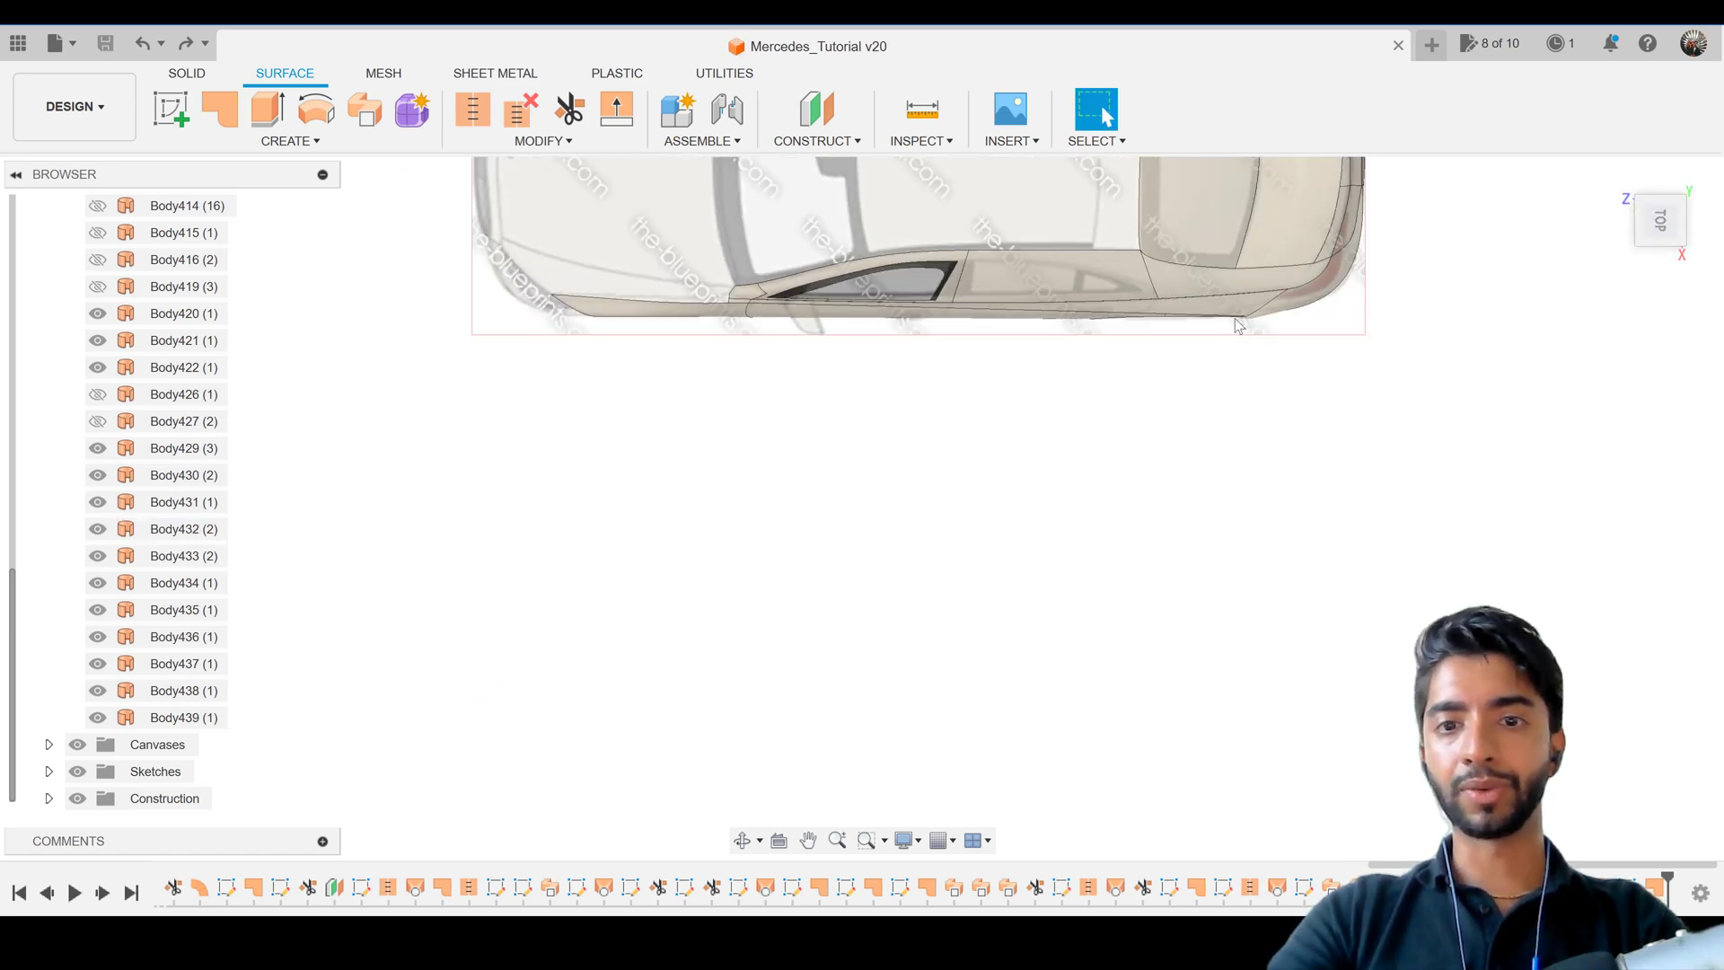
scroll(1041, 404, up, 5)
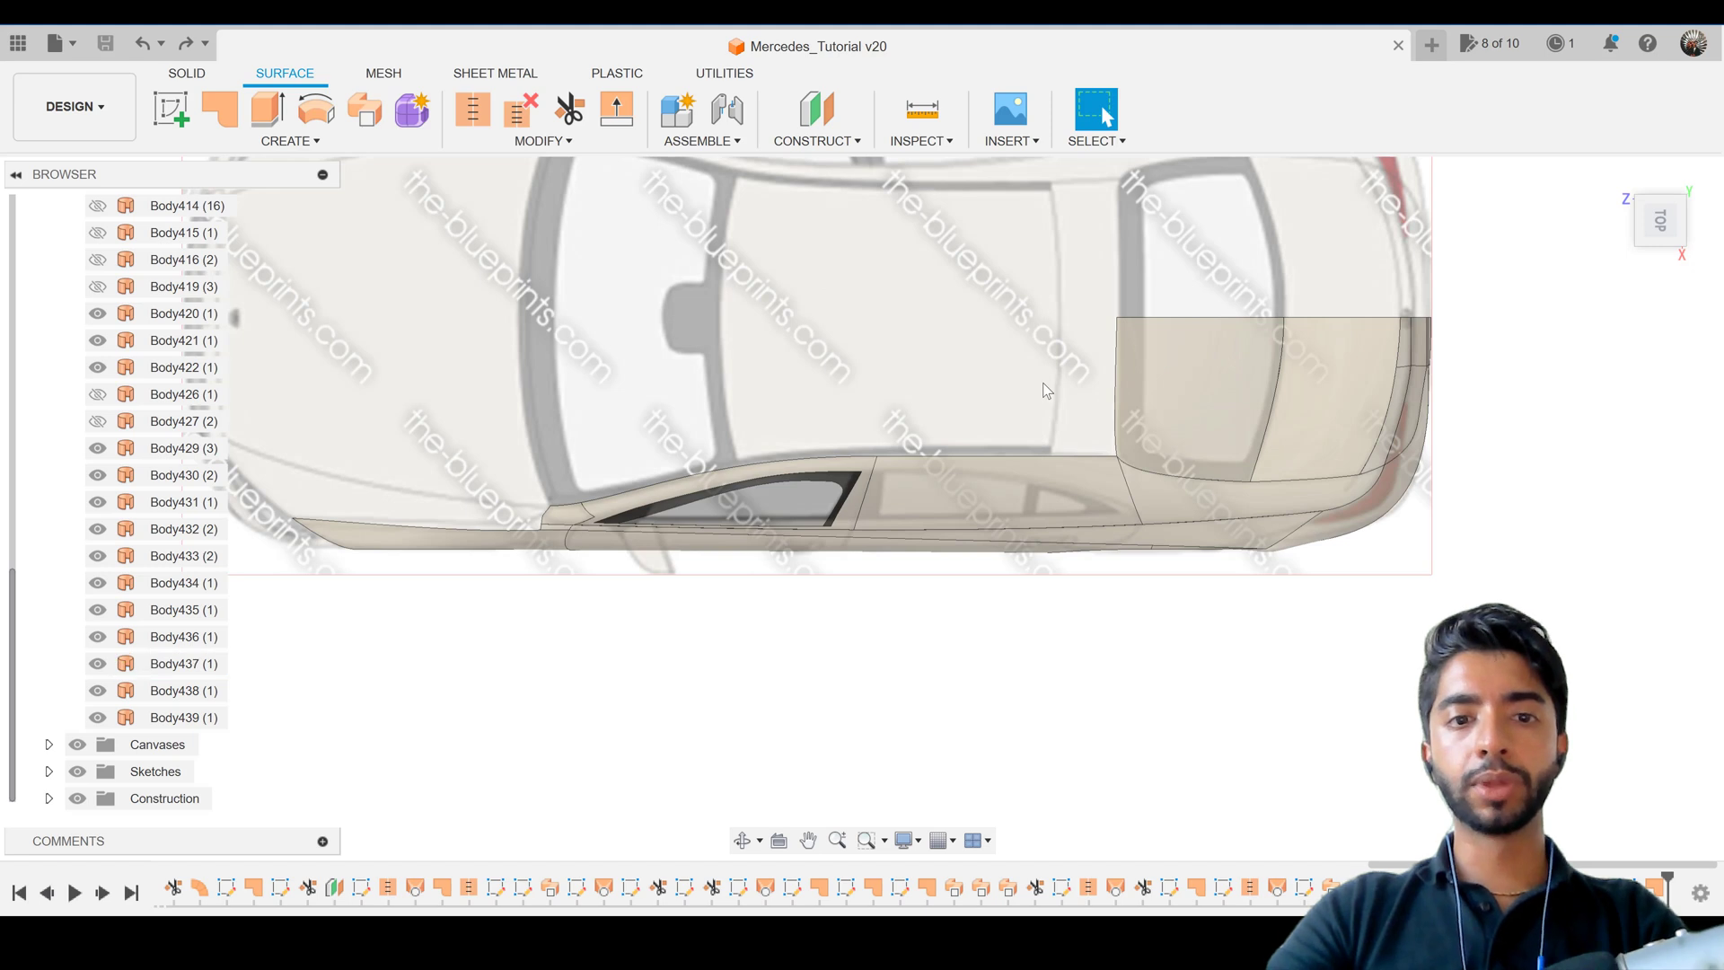
scroll(1044, 390, down, 1)
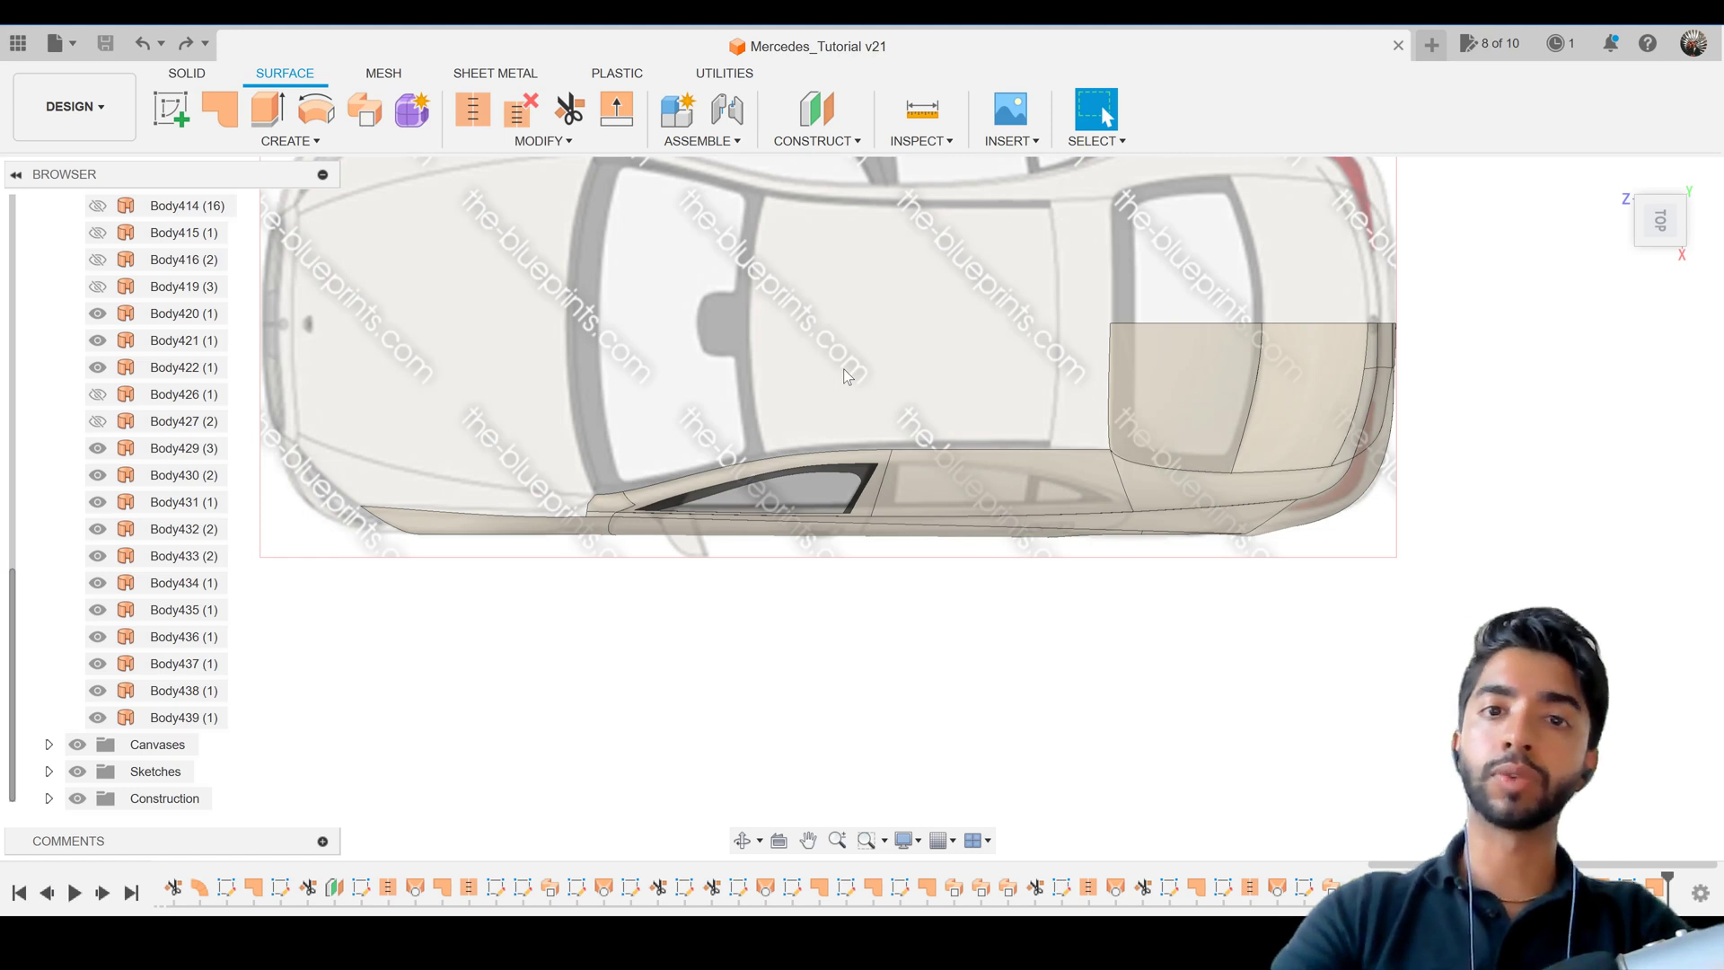
Check the car body against the blueprint canvases from the back and from the right side.
click(1660, 259)
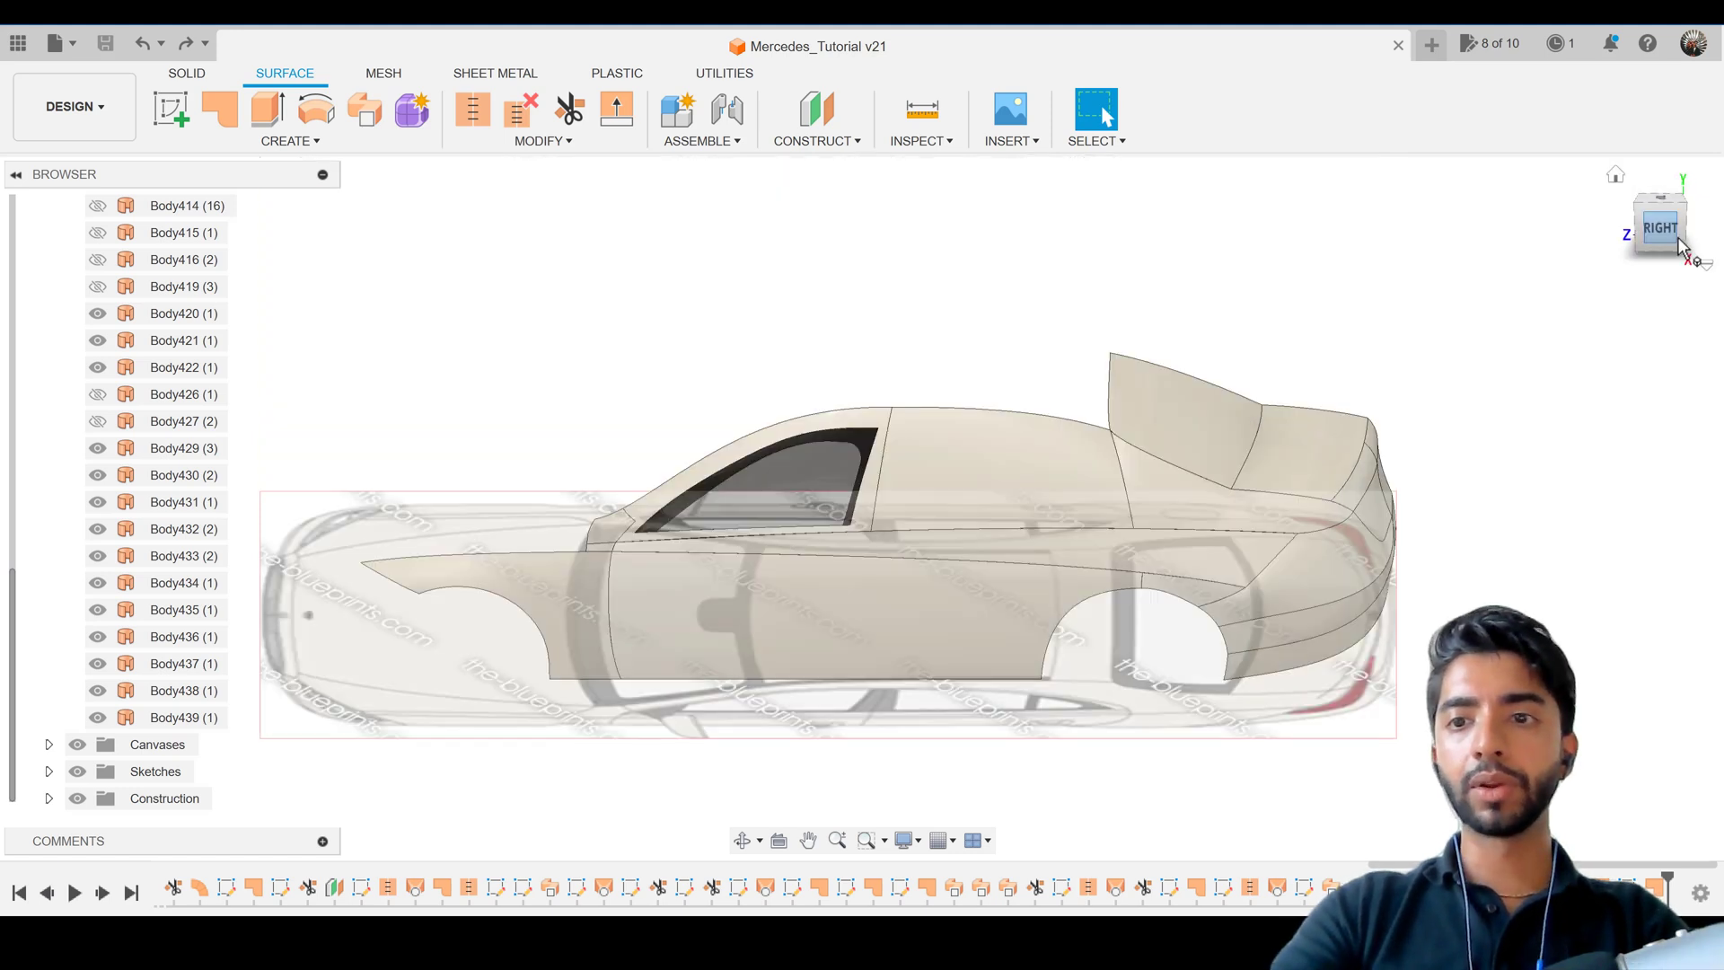
click(1696, 224)
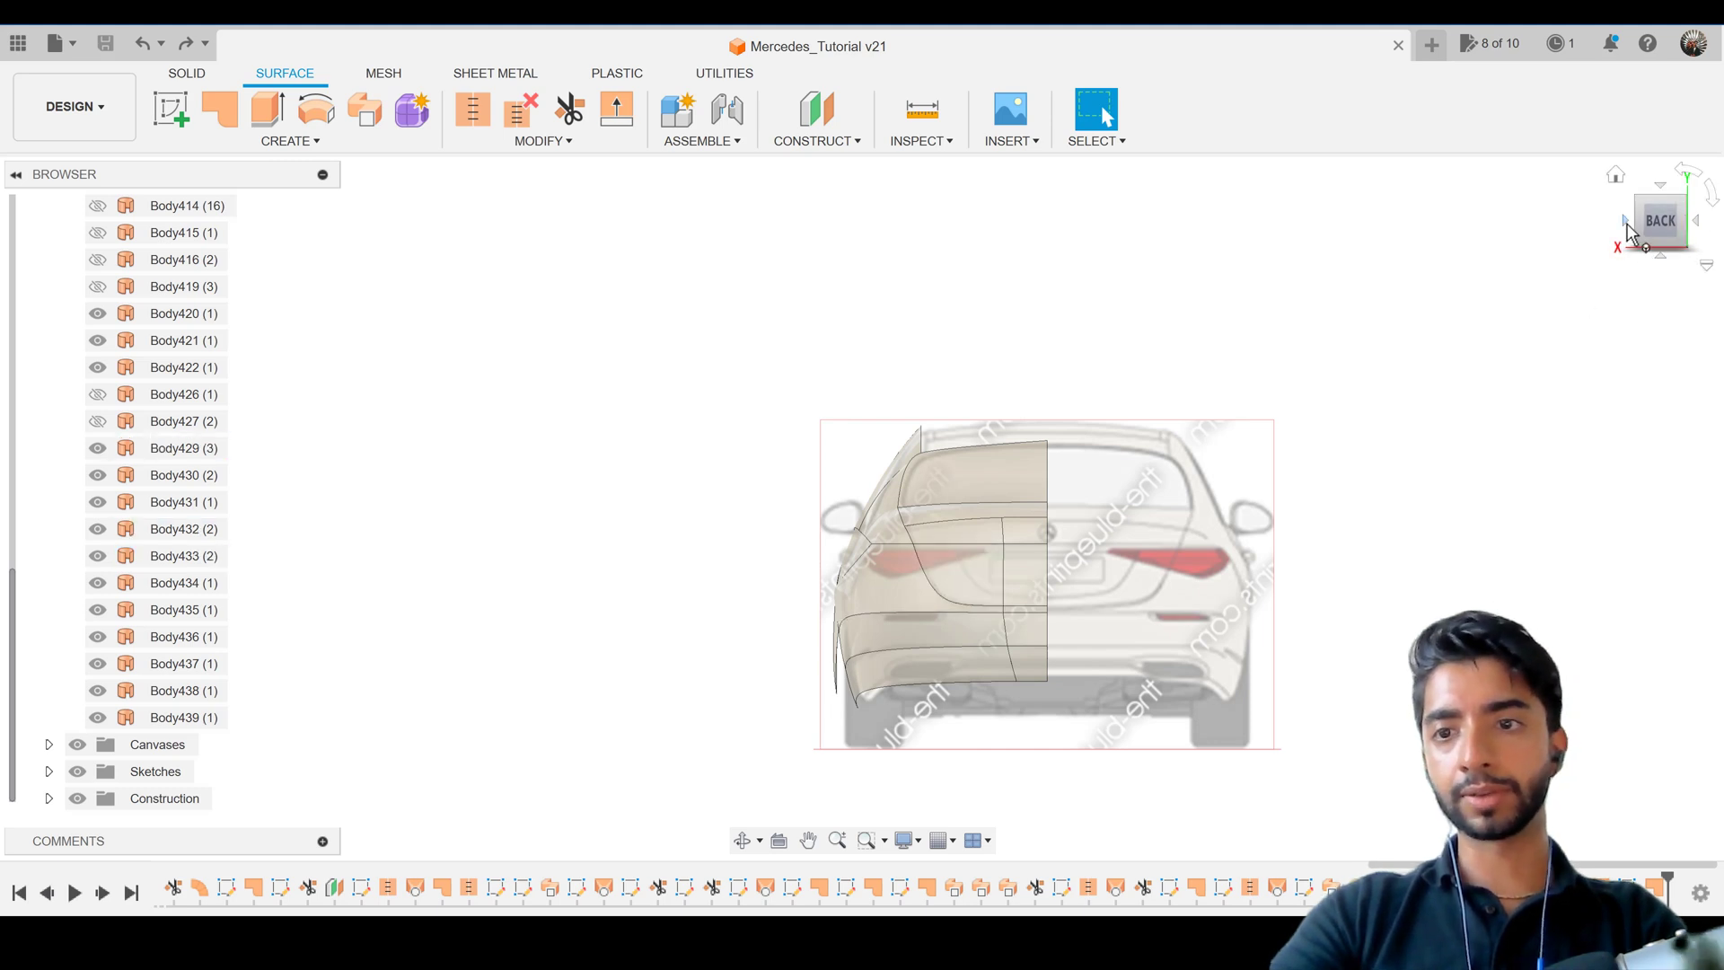
click(1627, 226)
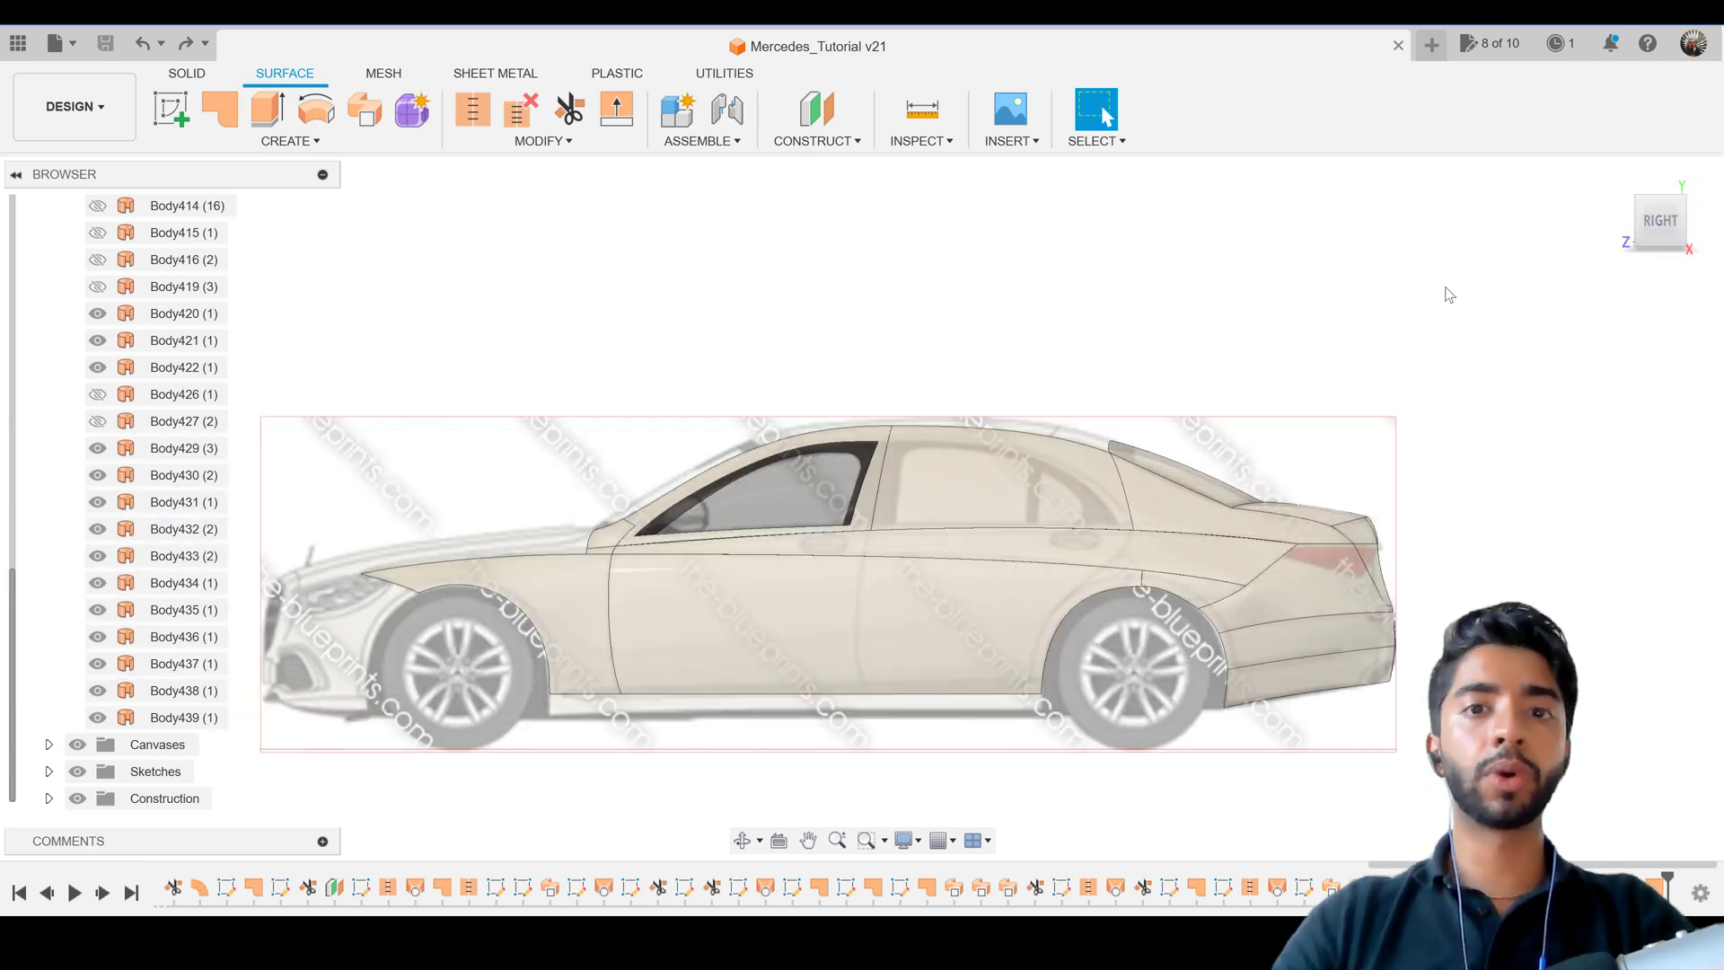